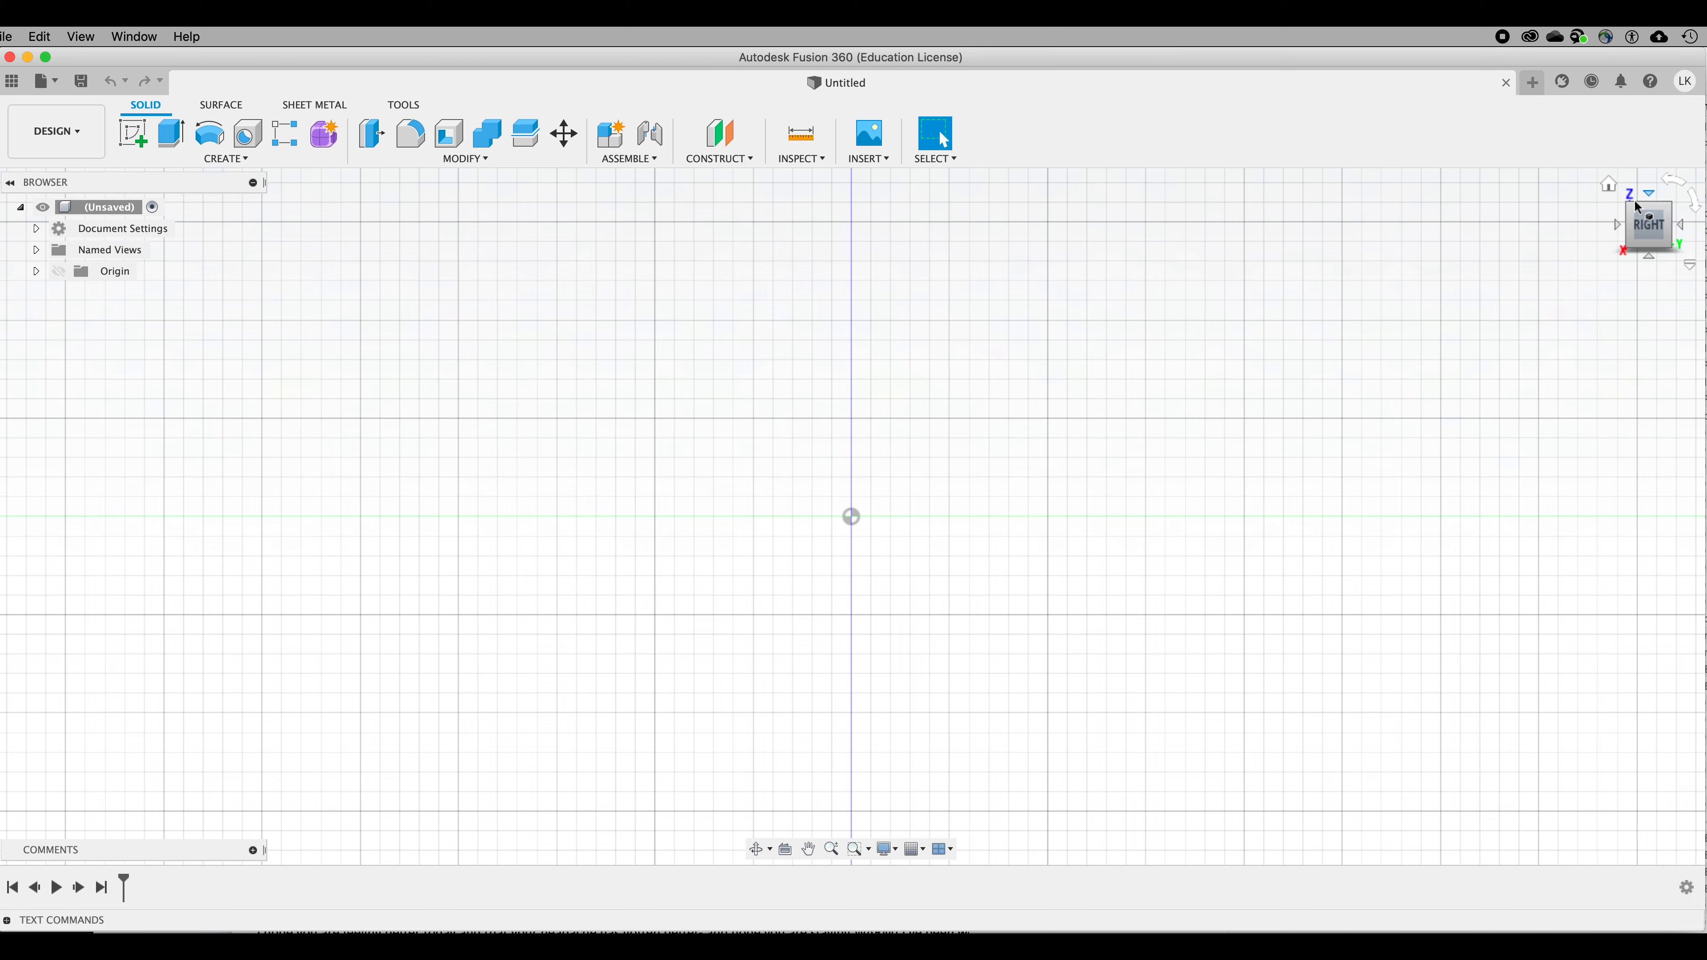
Step: Start a solid box on the horizontal origin plane with a 50 mm by 50 mm rectangular base around the origin
left_click(1629, 209)
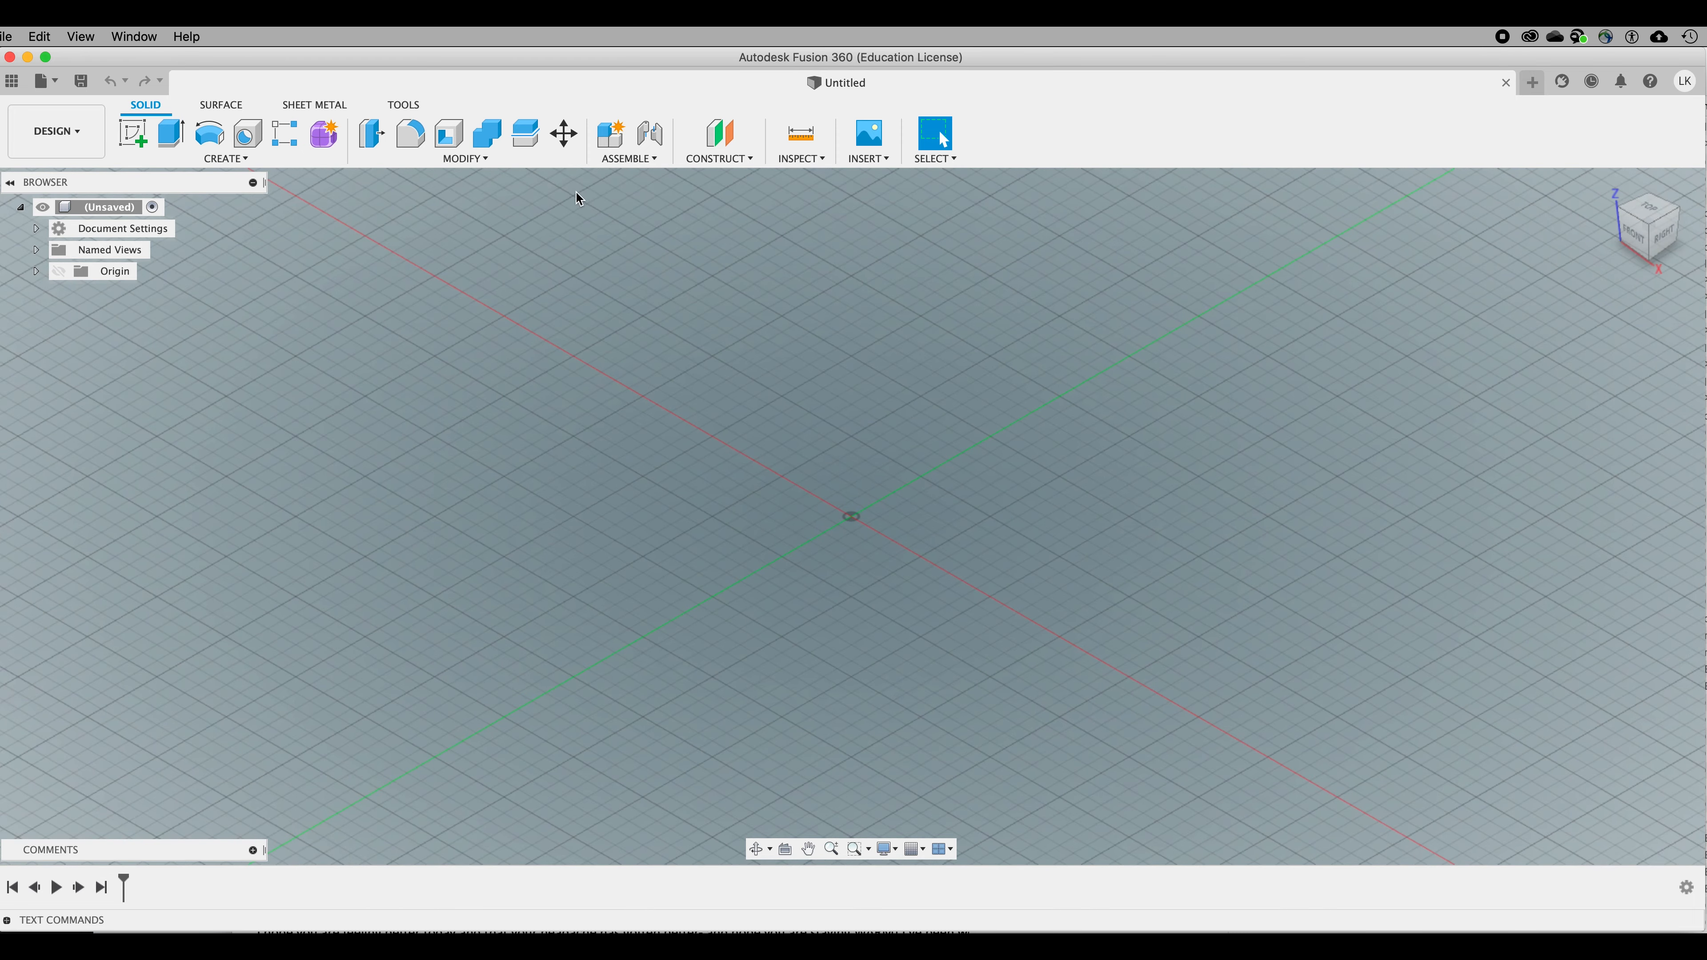
left_click(240, 159)
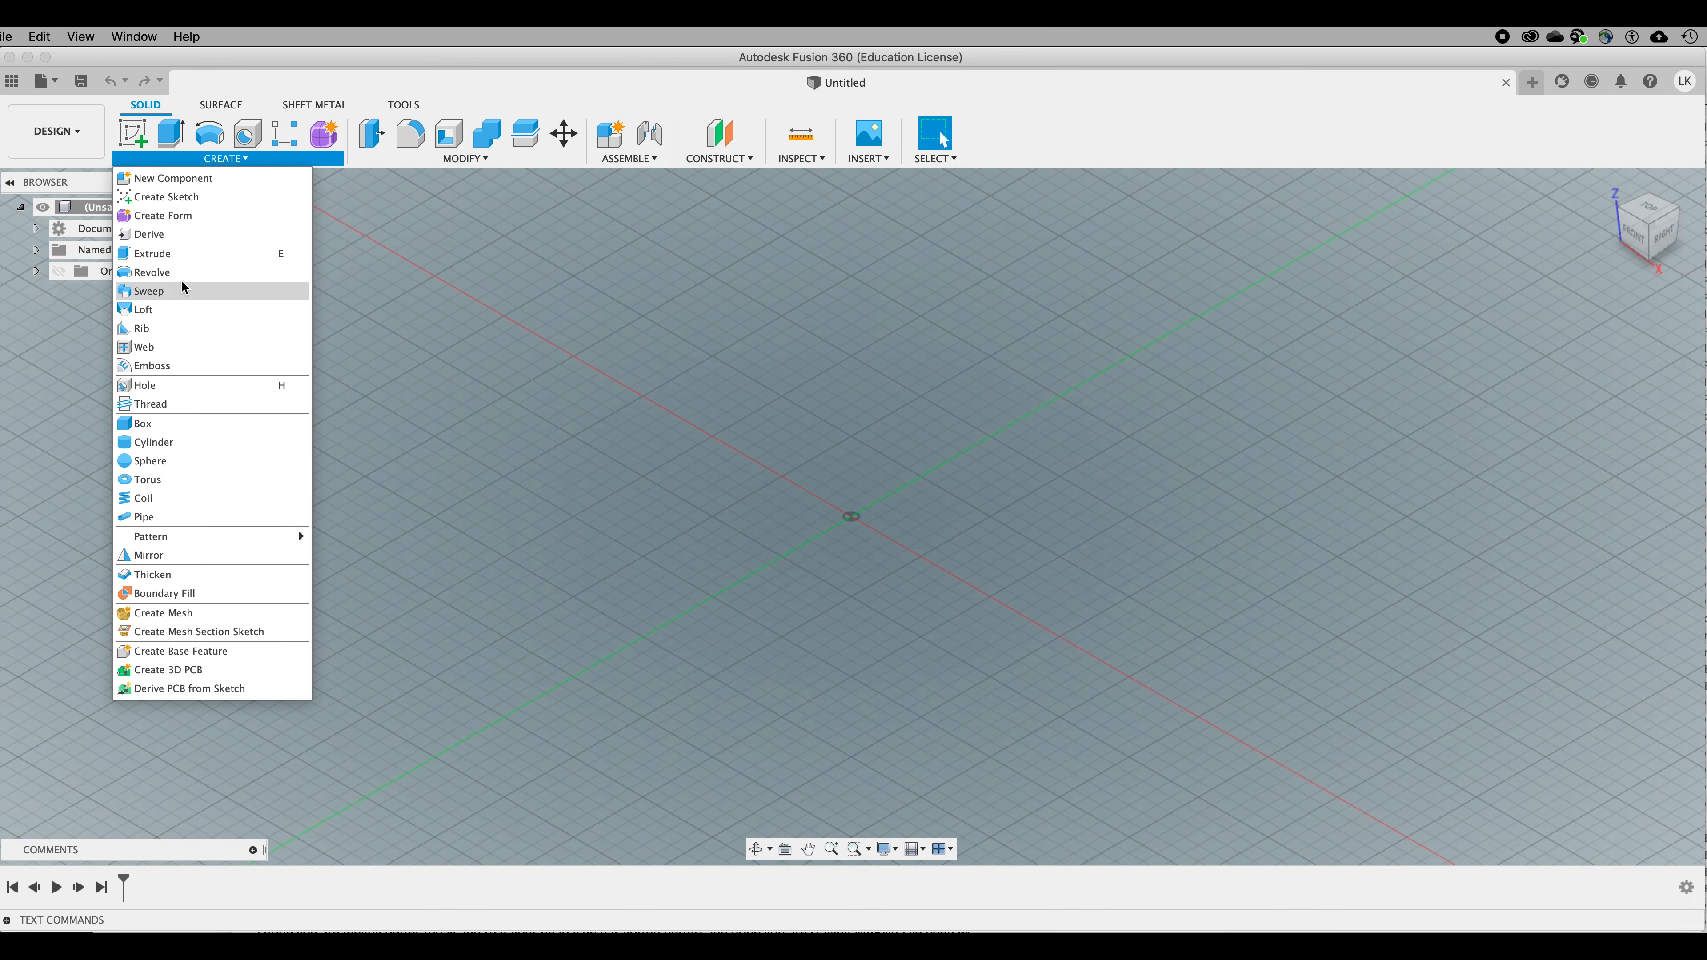
left_click(156, 442)
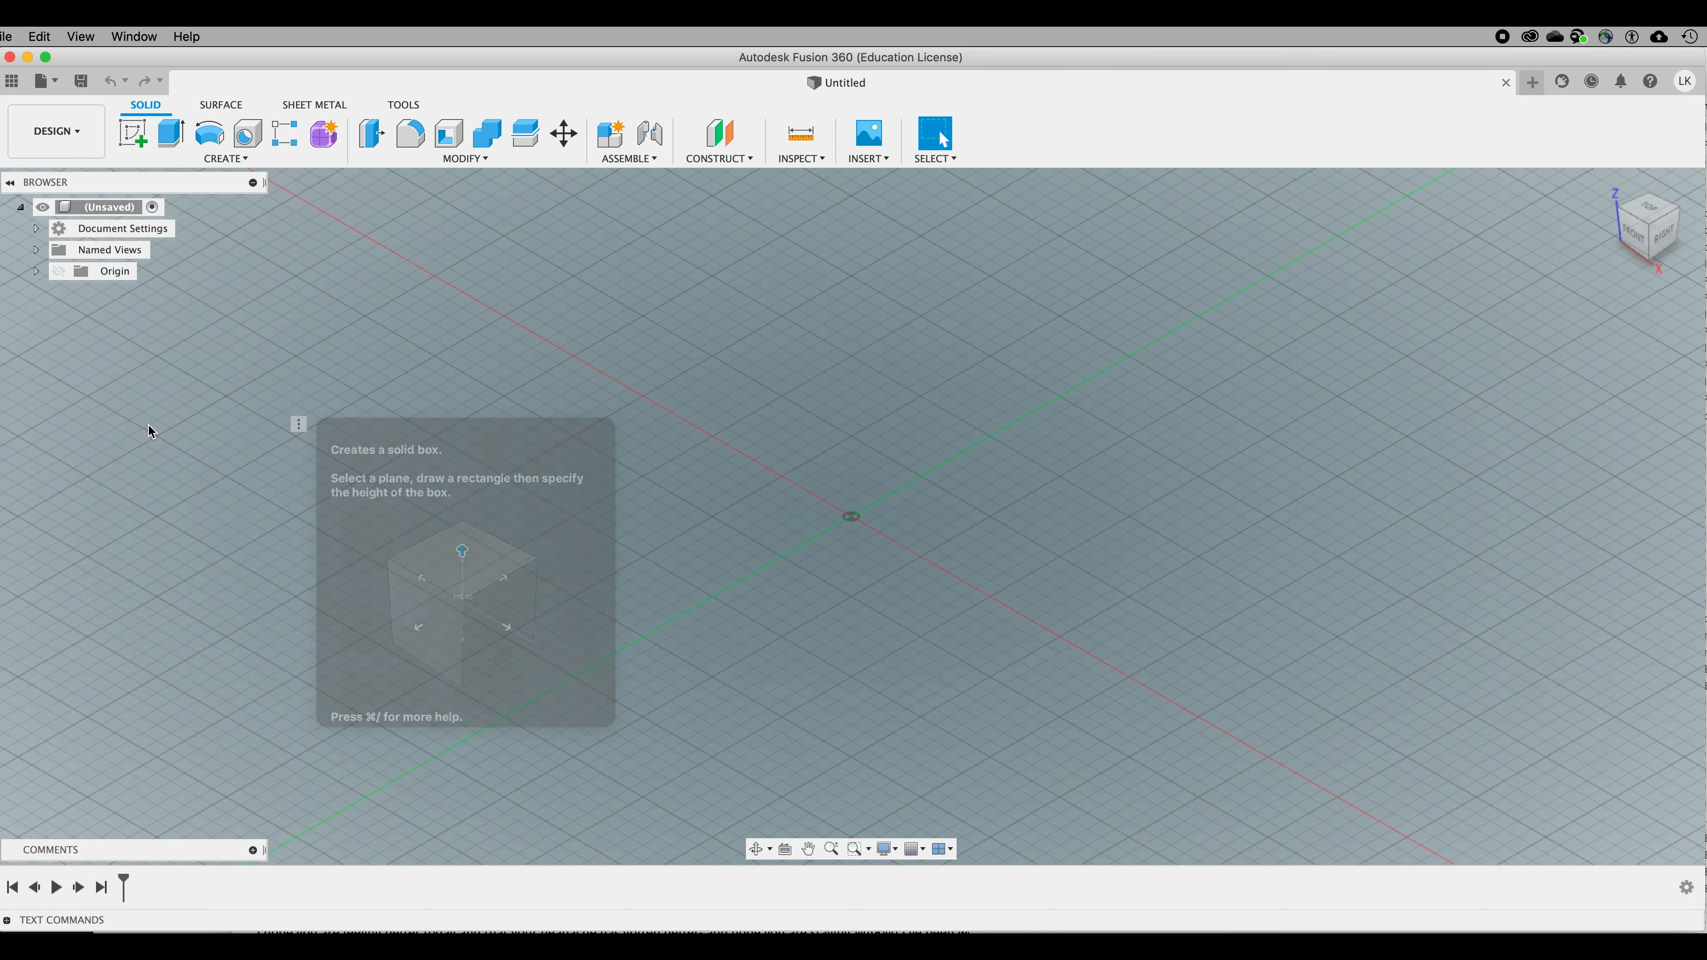
left_click(934, 524)
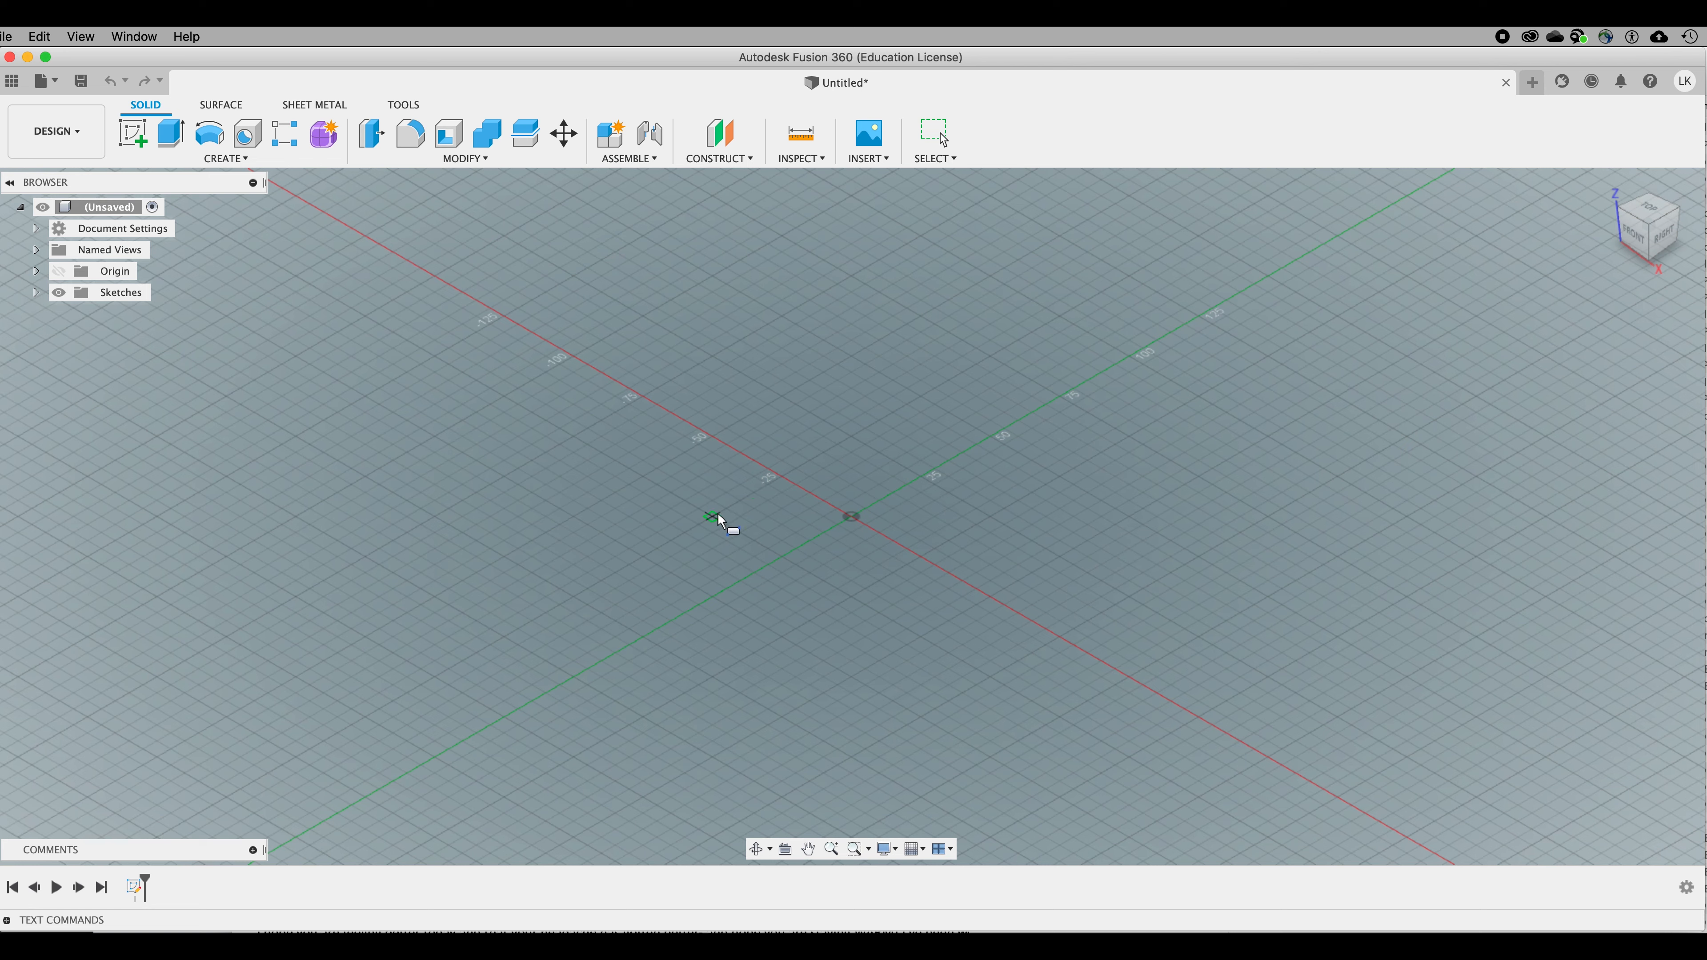
left_click(736, 514)
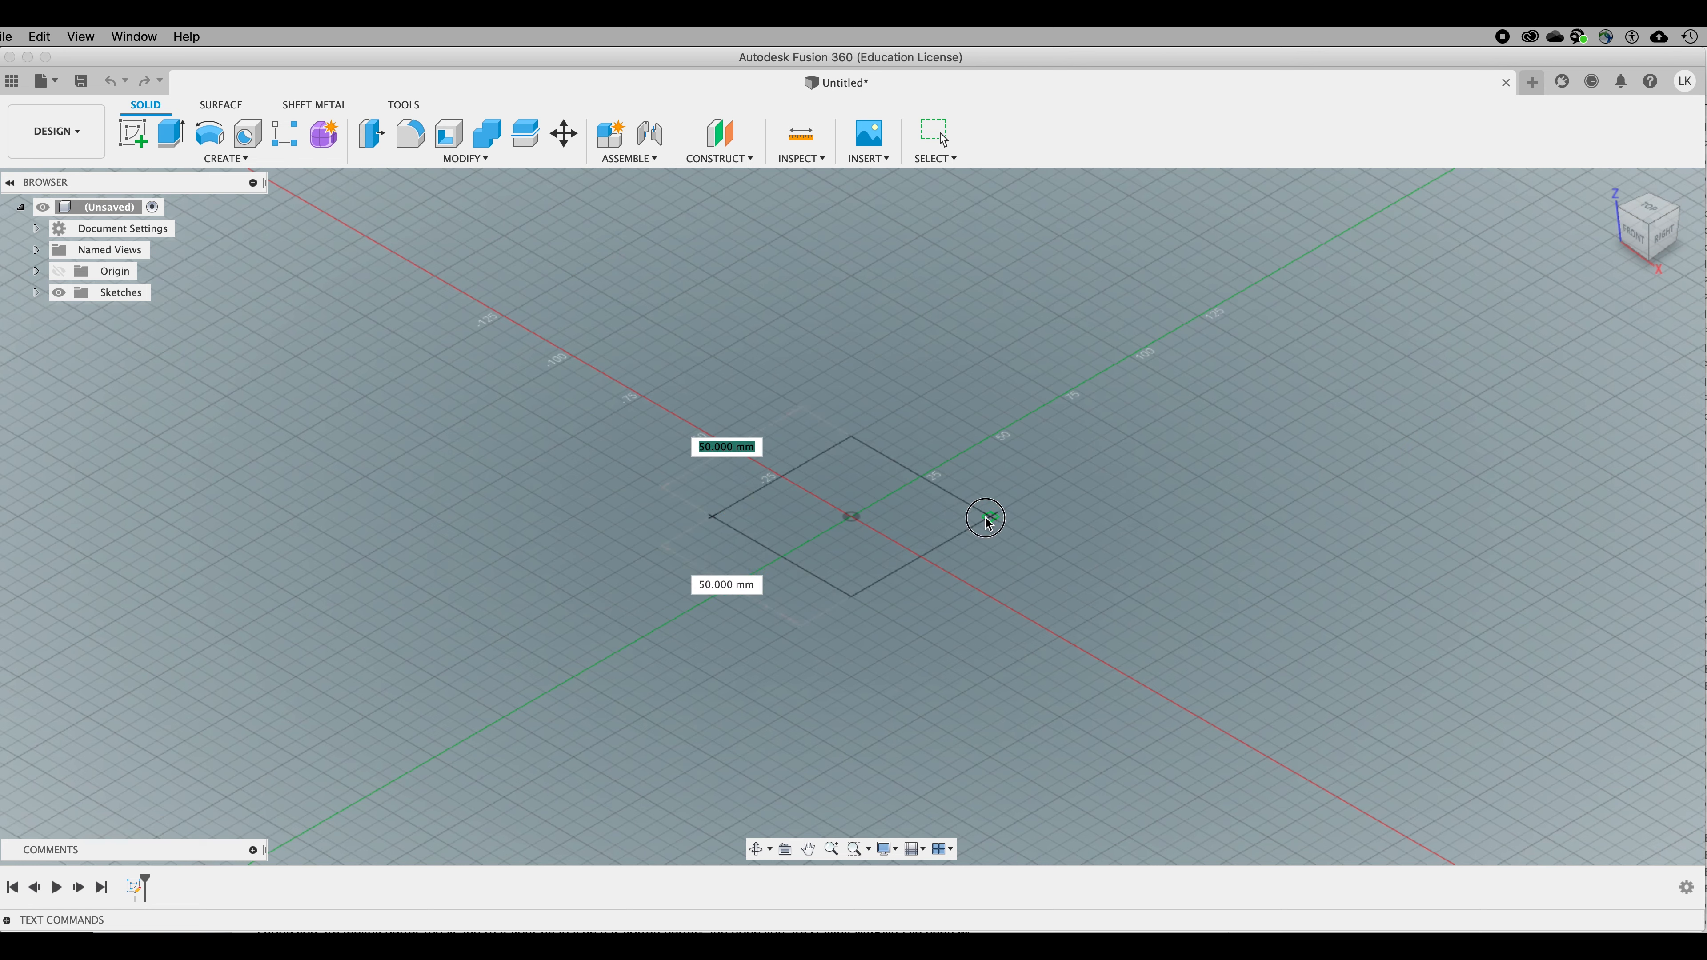
key("Tab")
key("Tab")
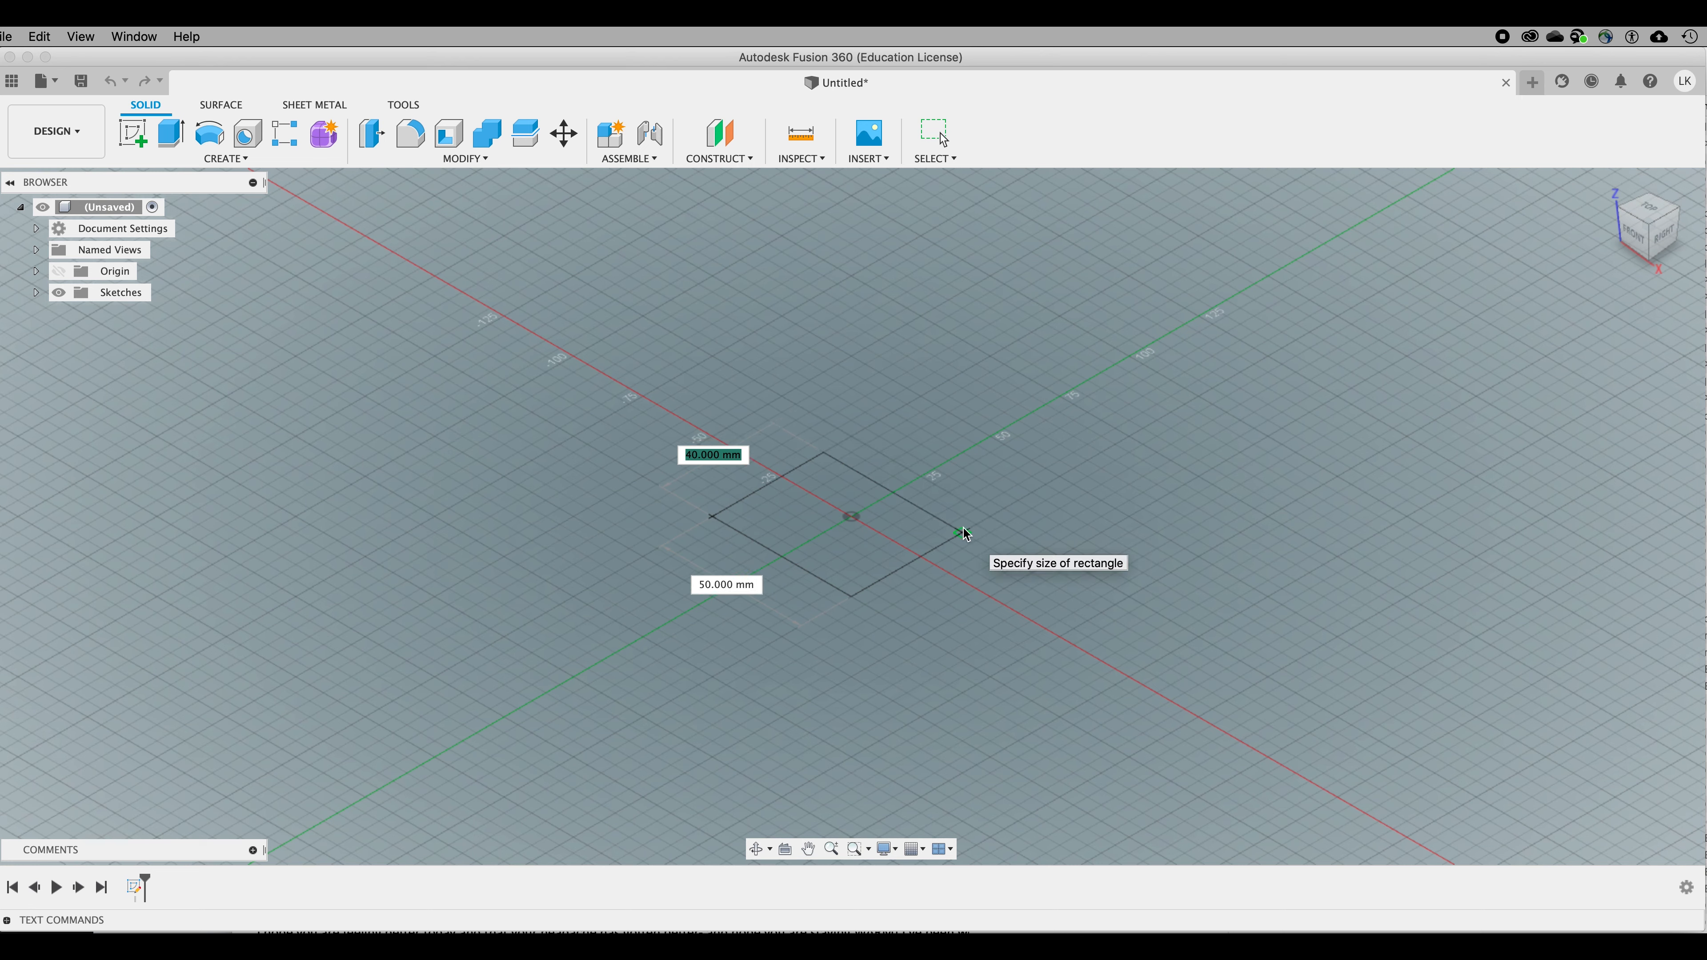
type("50")
key("Tab")
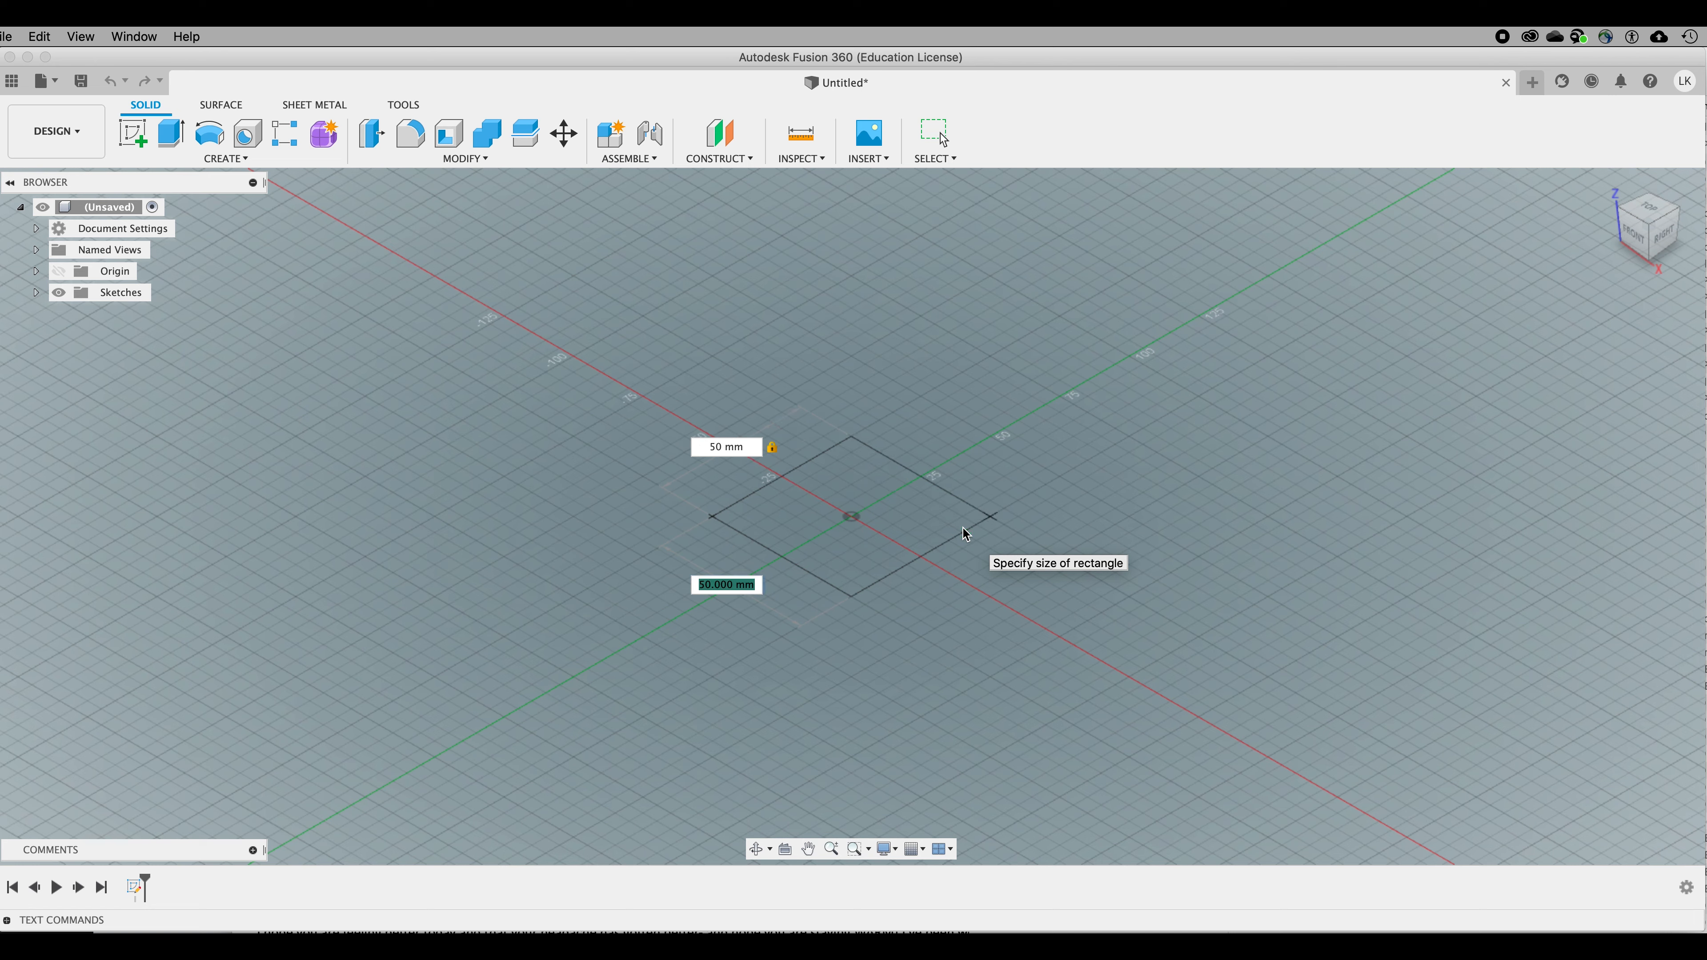
type("50")
key("Return")
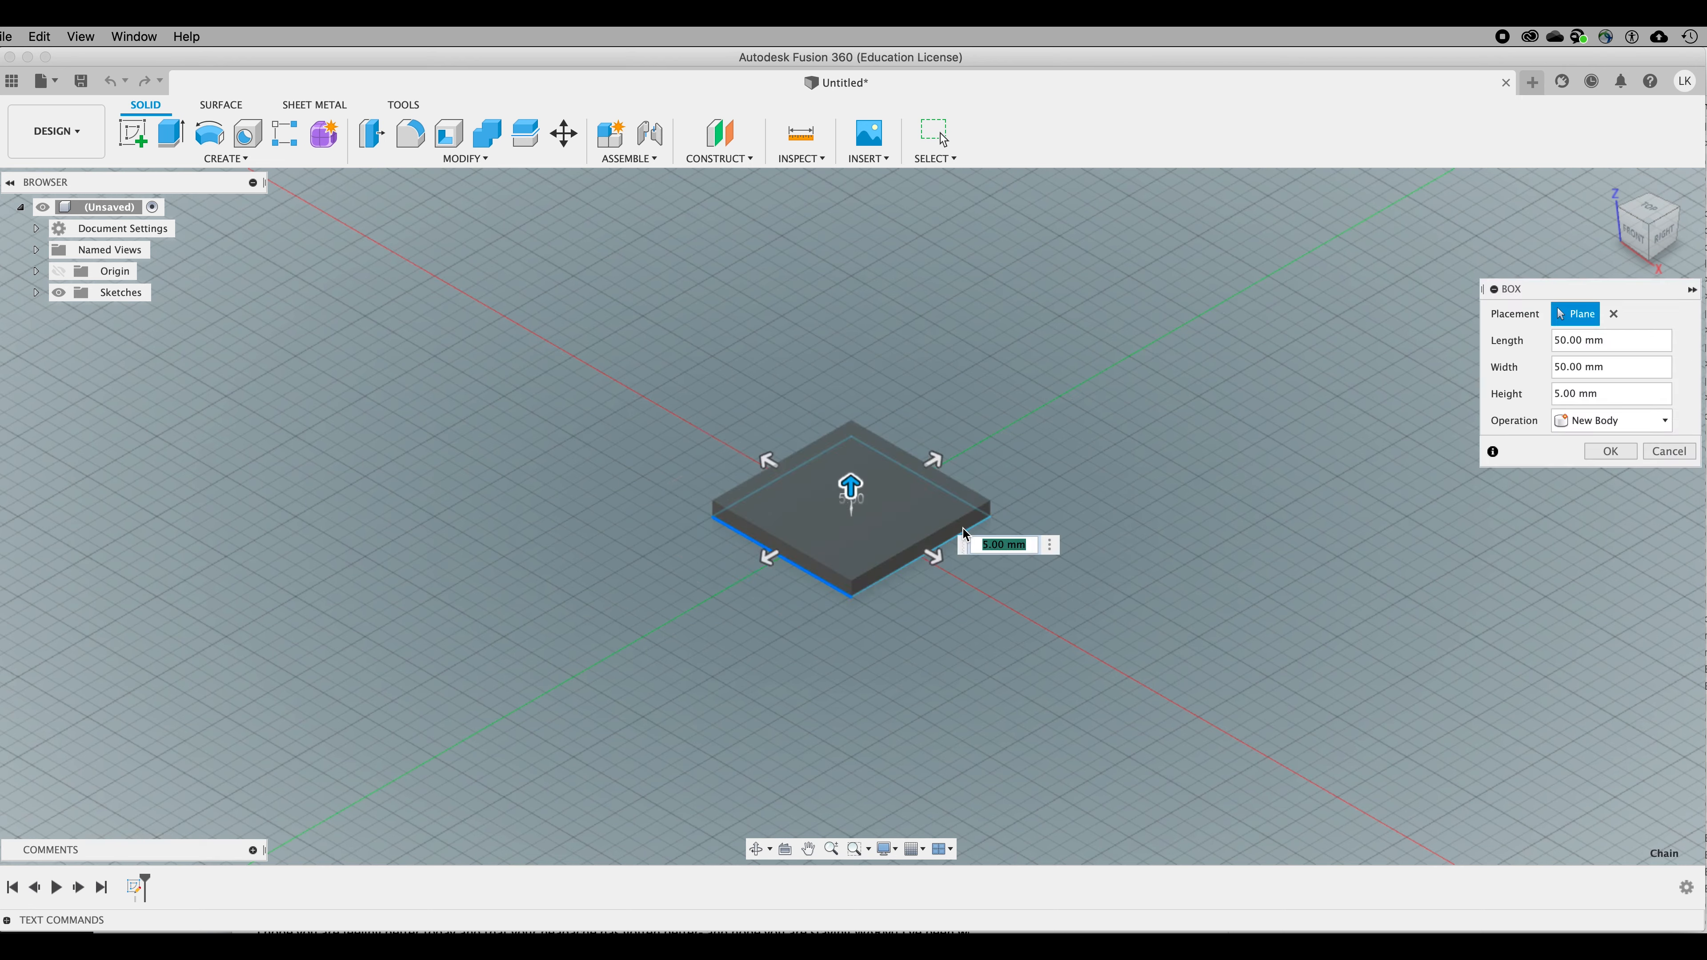
Step: Set the box height to 100 mm upward and create it as a new body
type("100")
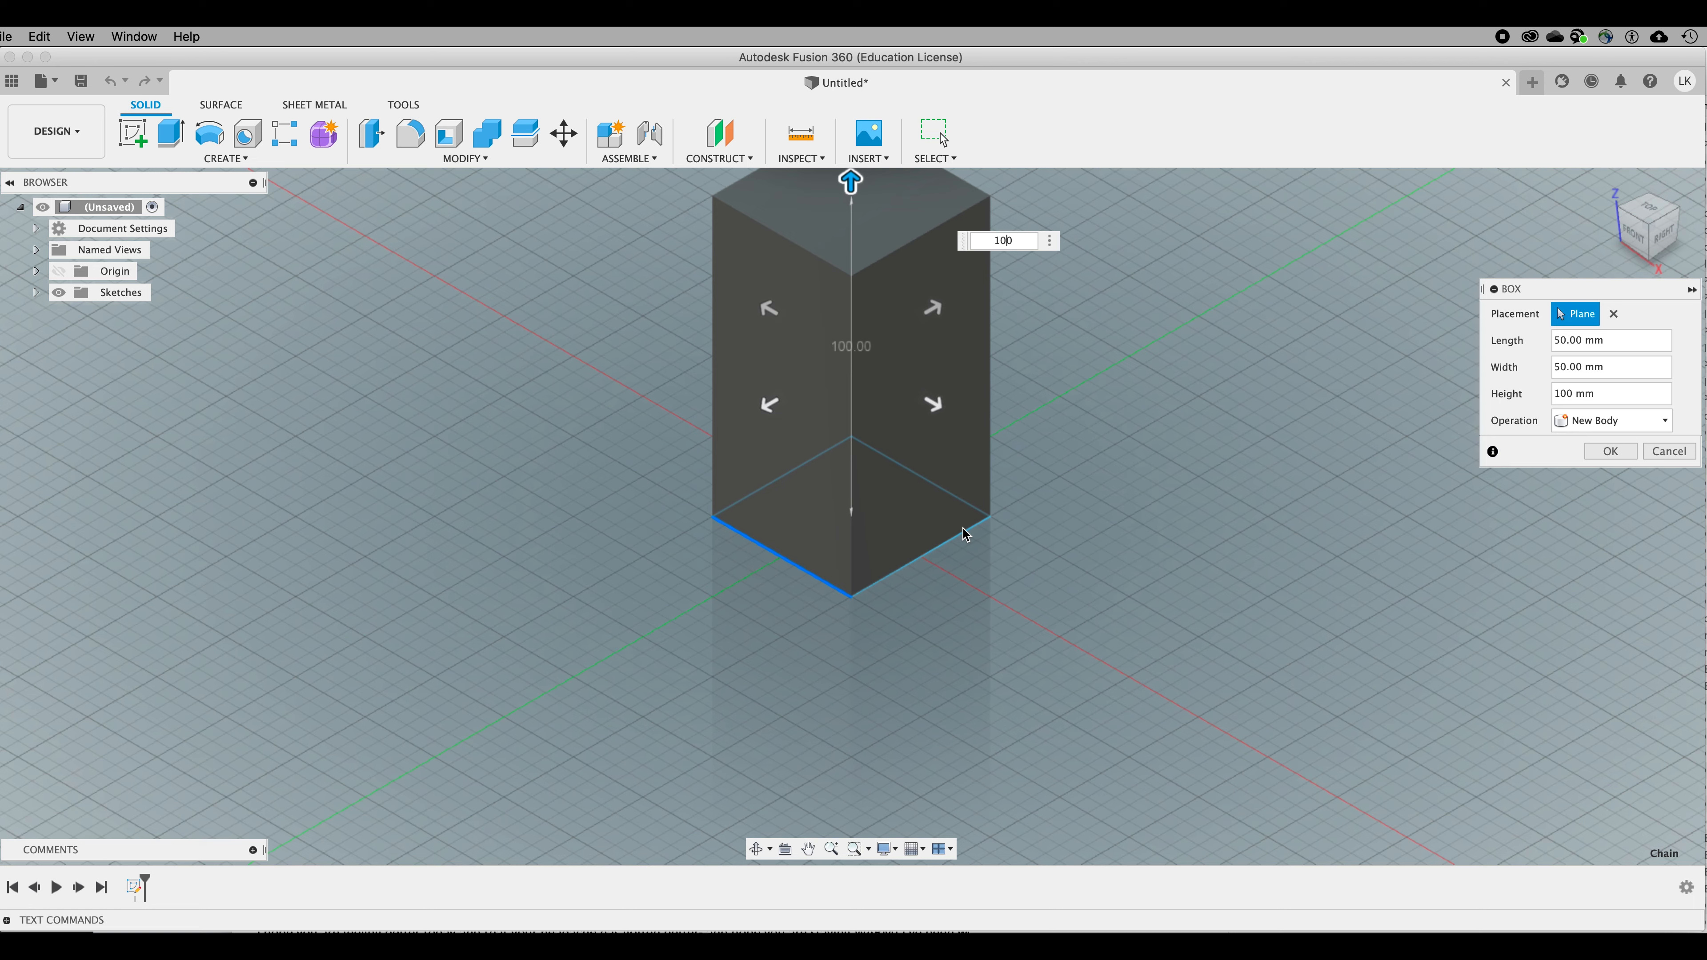
key("Home")
type("-")
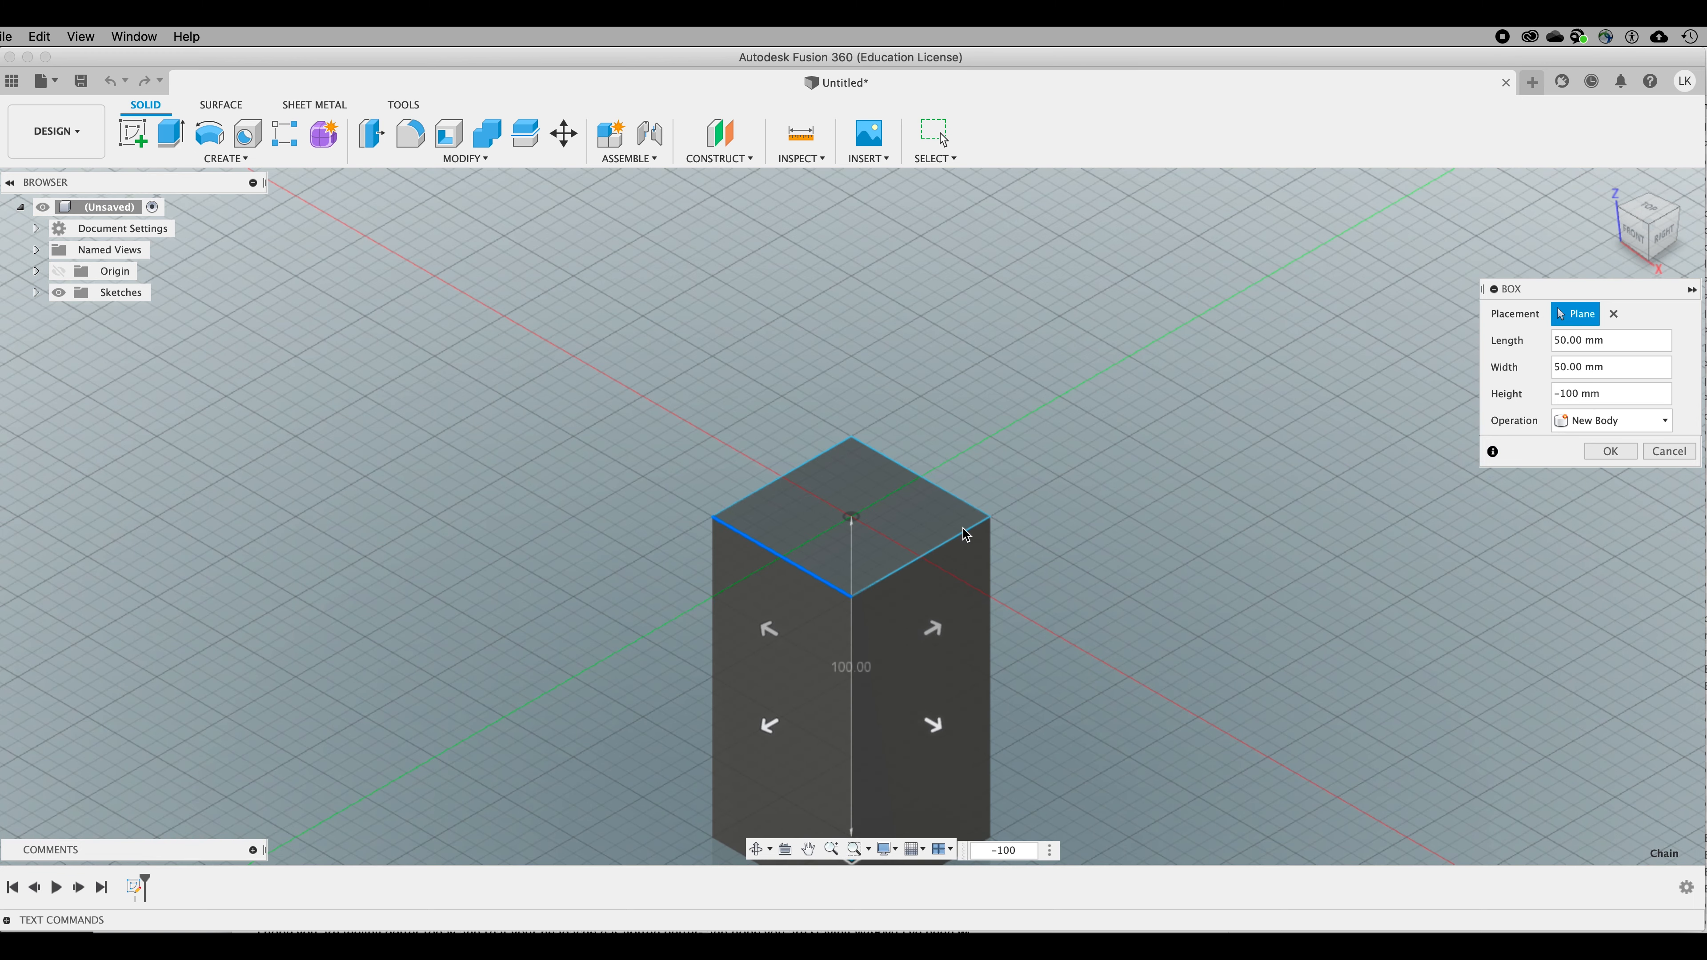
key("BackSpace")
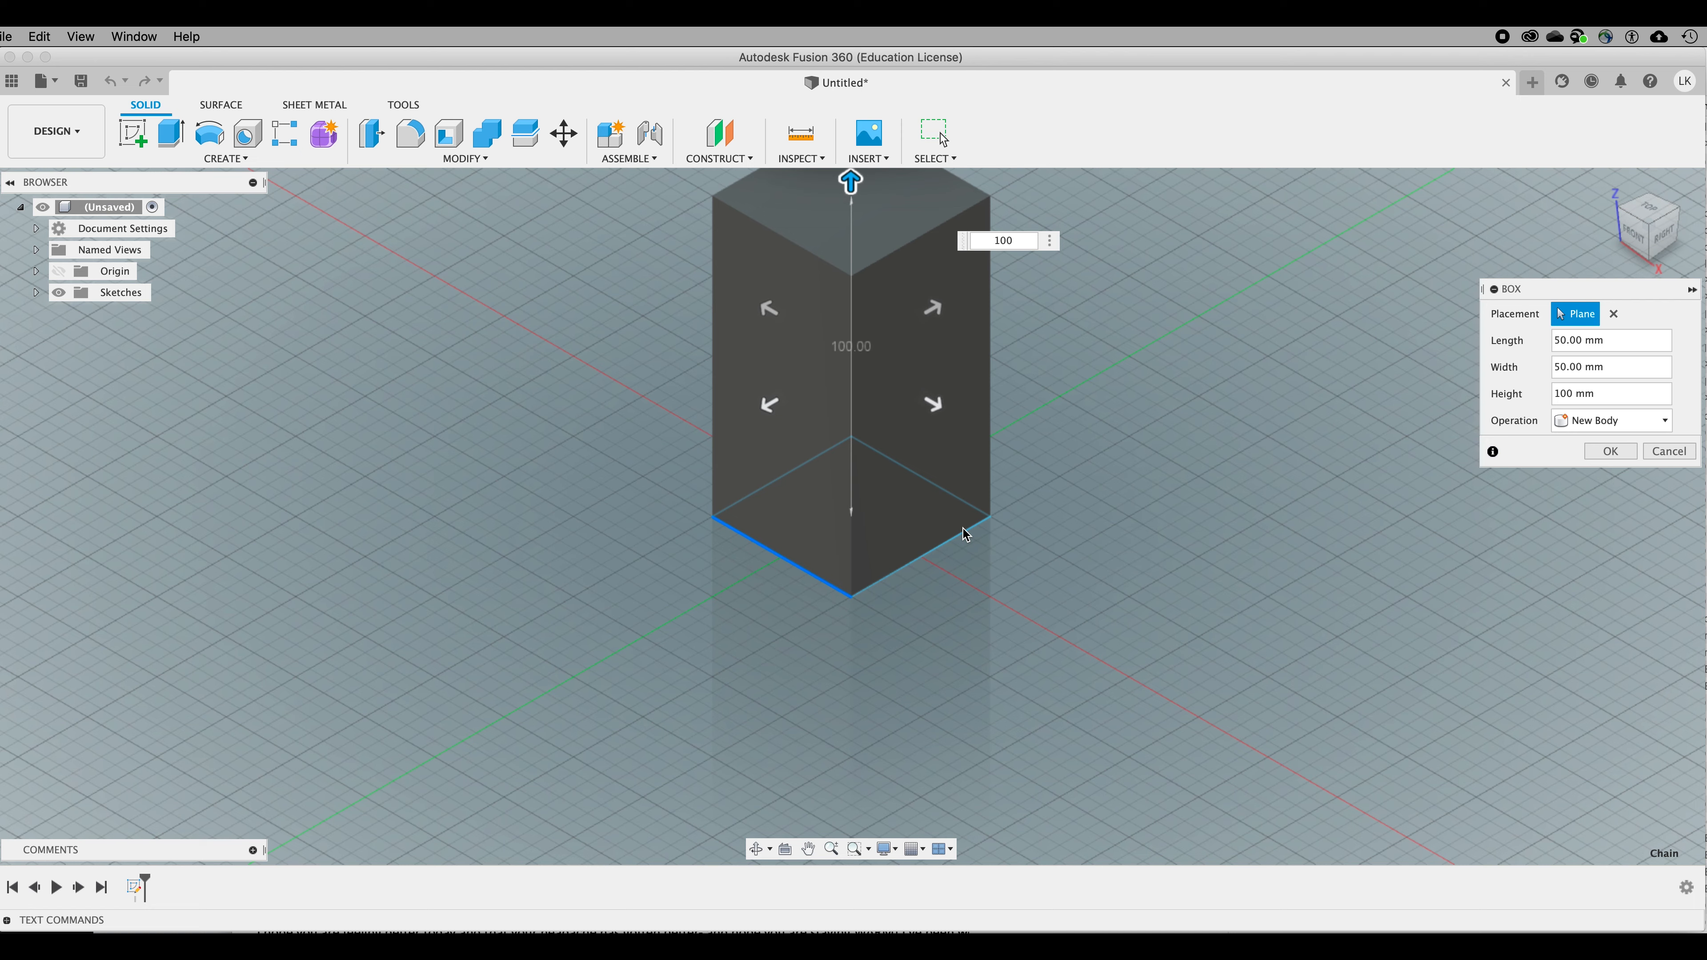
key("Return")
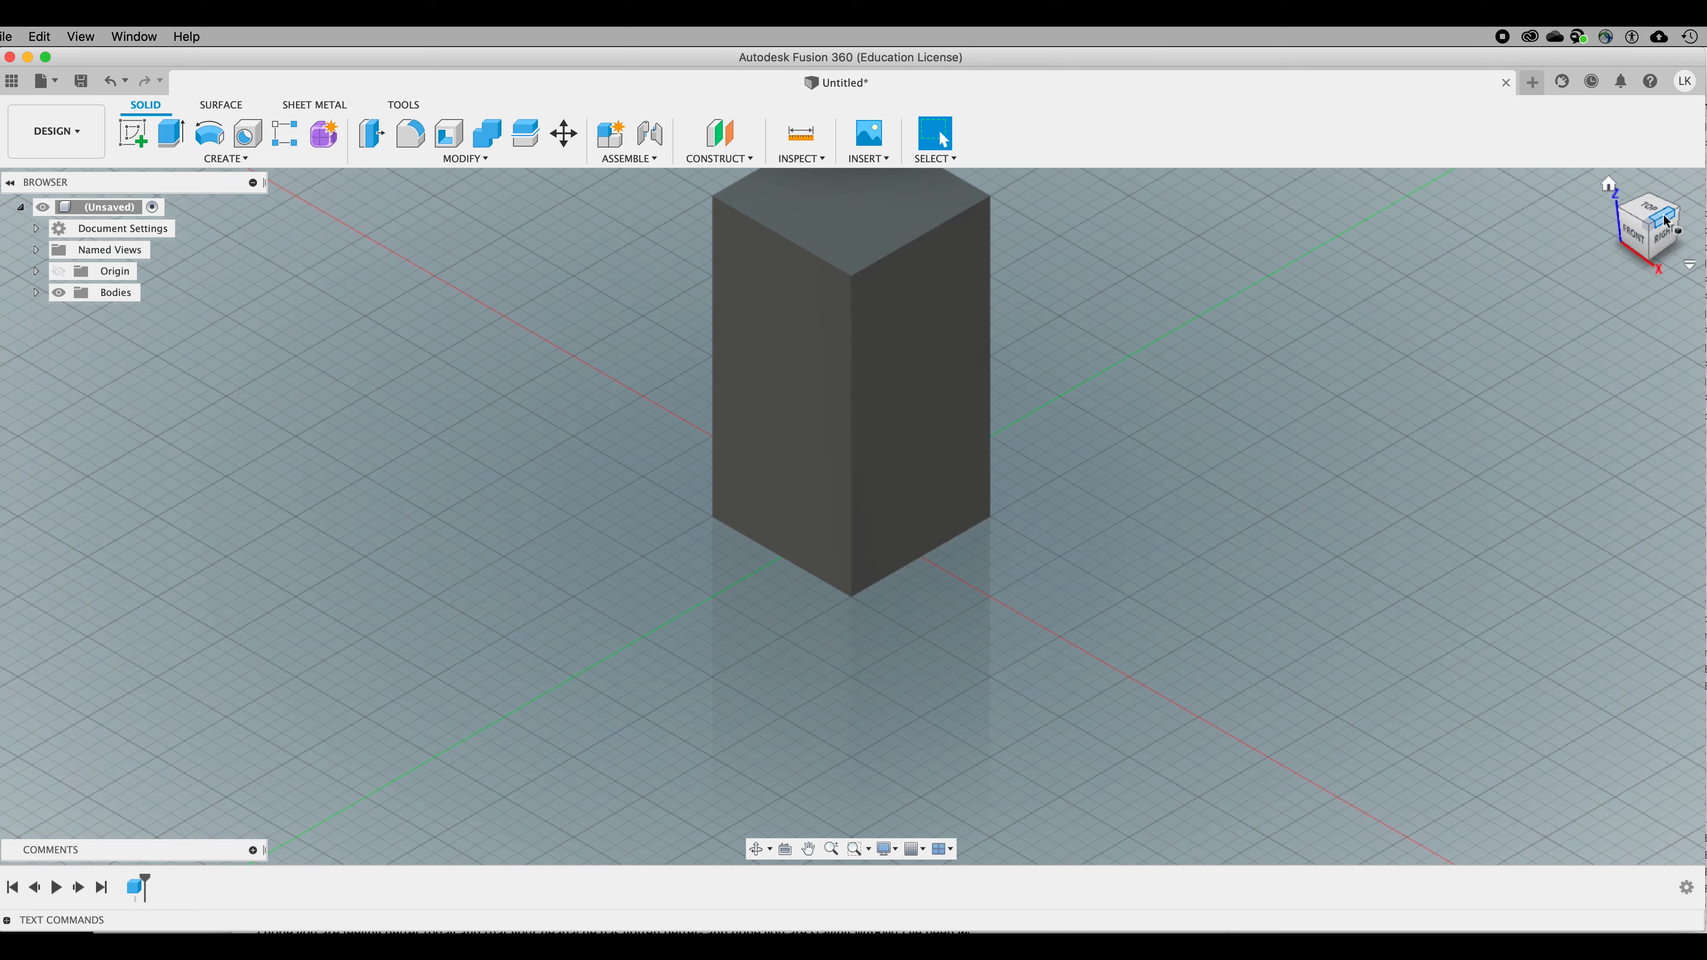
left_click(1609, 187)
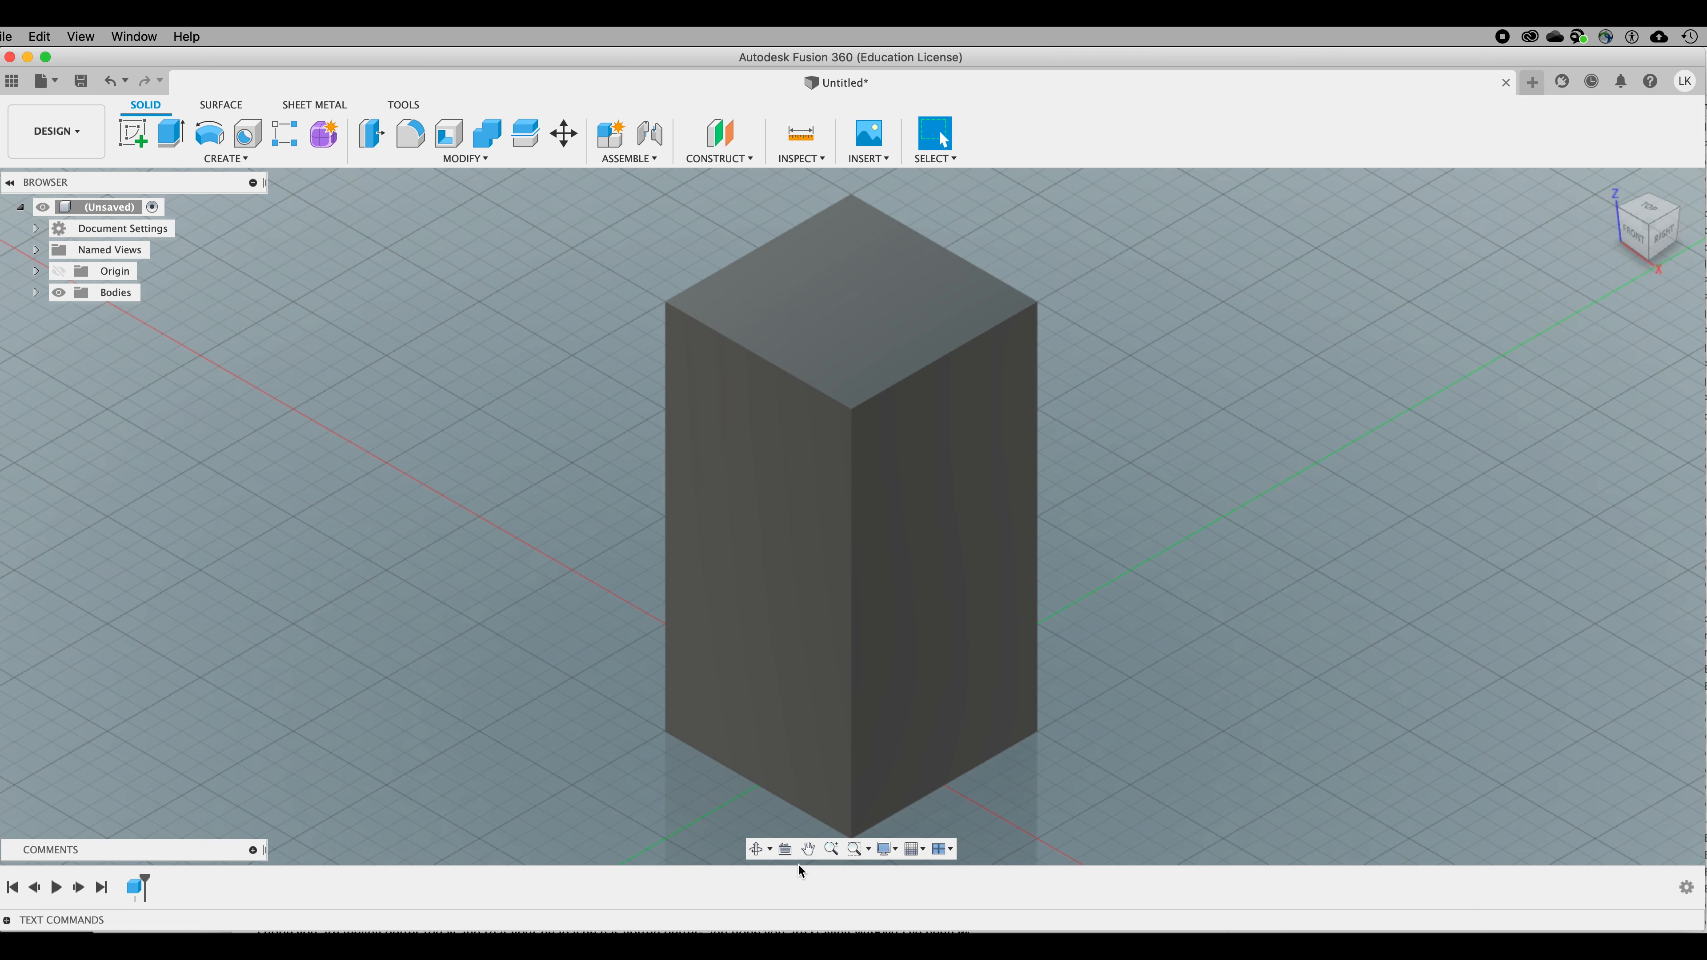
left_click(809, 850)
left_click_drag(854, 628, 752, 444)
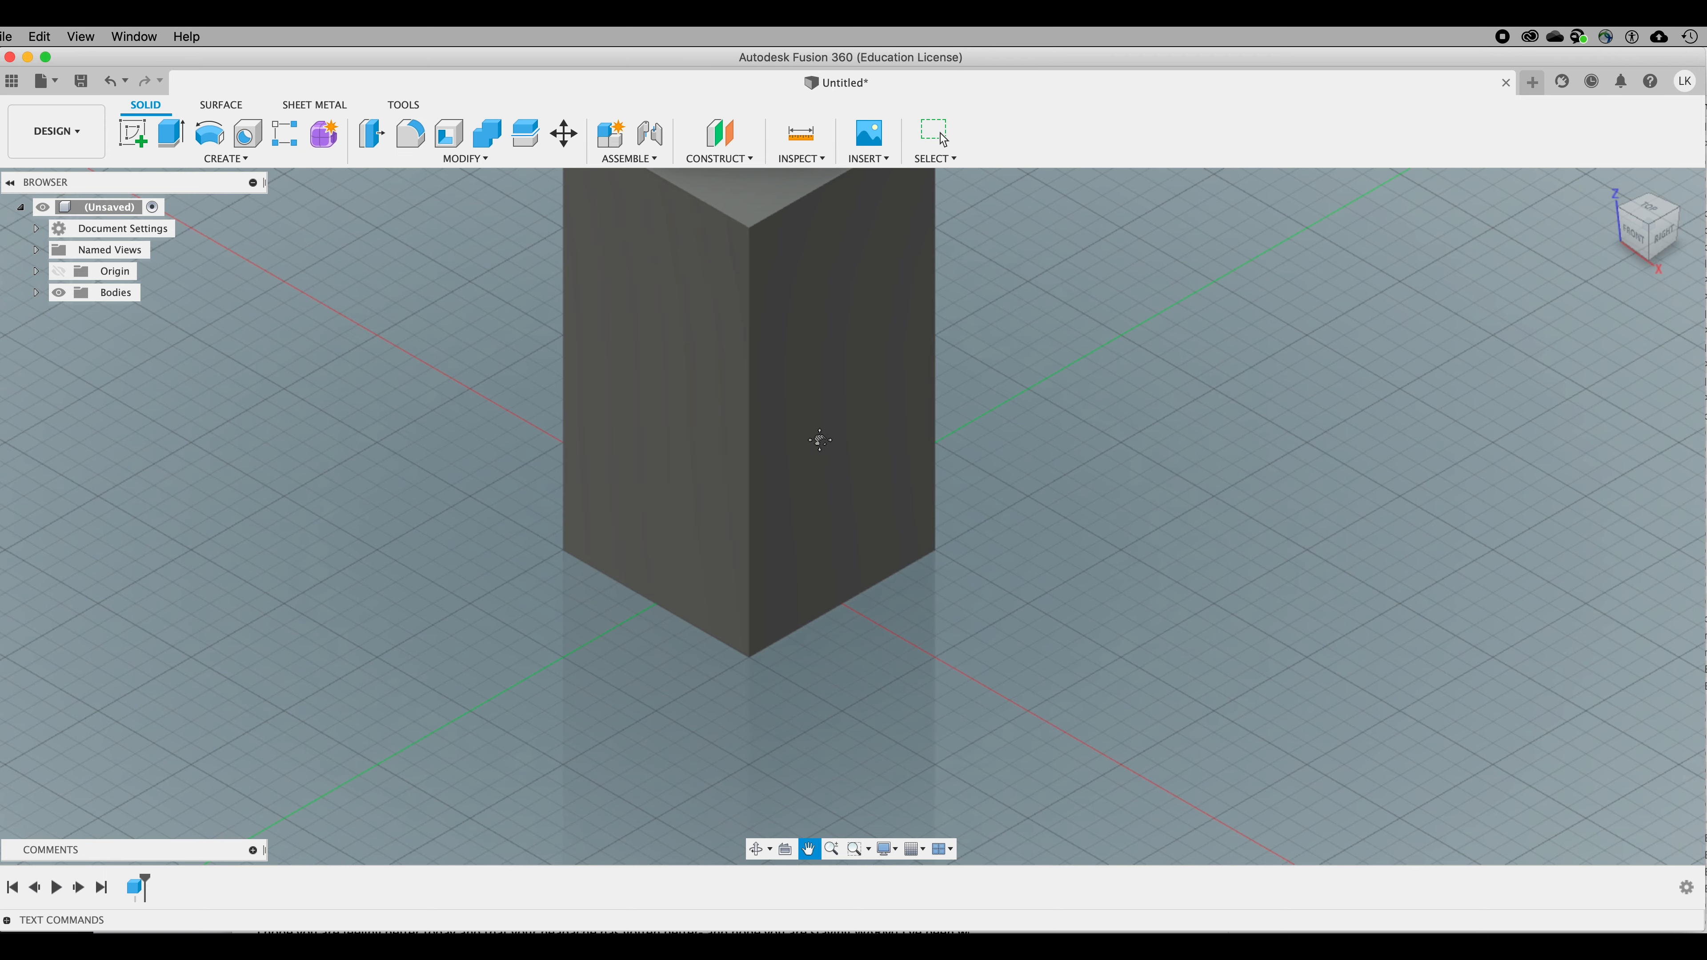
left_click_drag(815, 438, 921, 624)
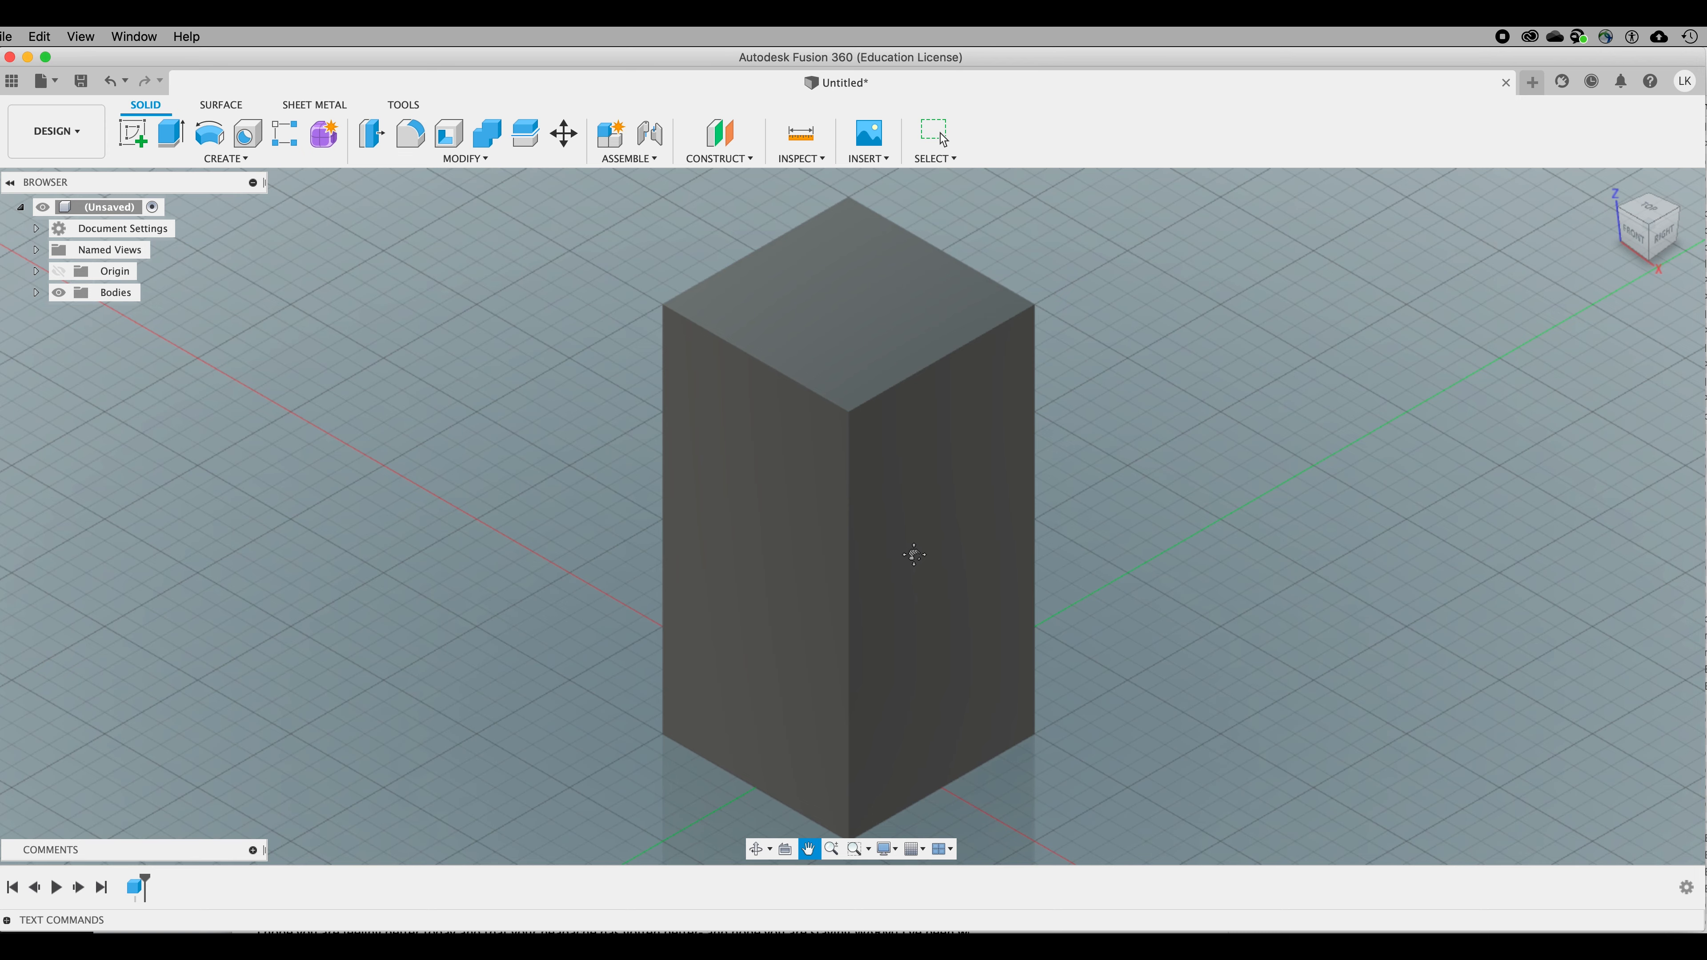
left_click_drag(912, 549, 917, 541)
key("Escape")
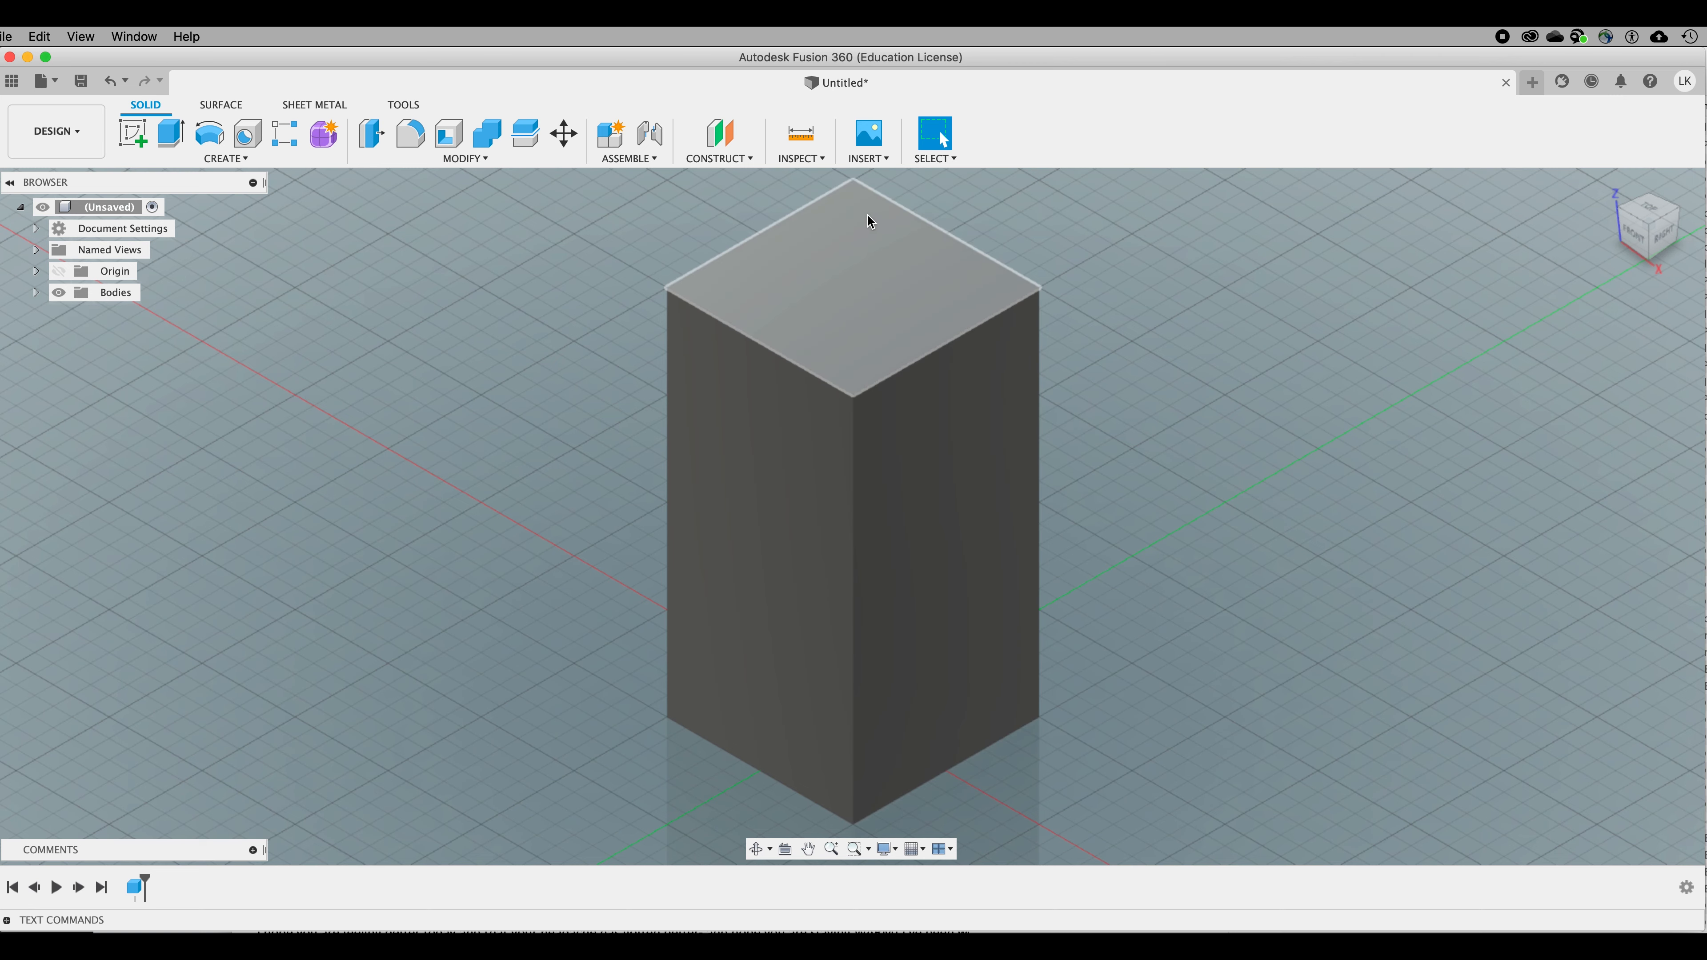
Step: Set the selection priority to bodies, then select the whole box and delete it
left_click(954, 160)
mouse_move(983, 274)
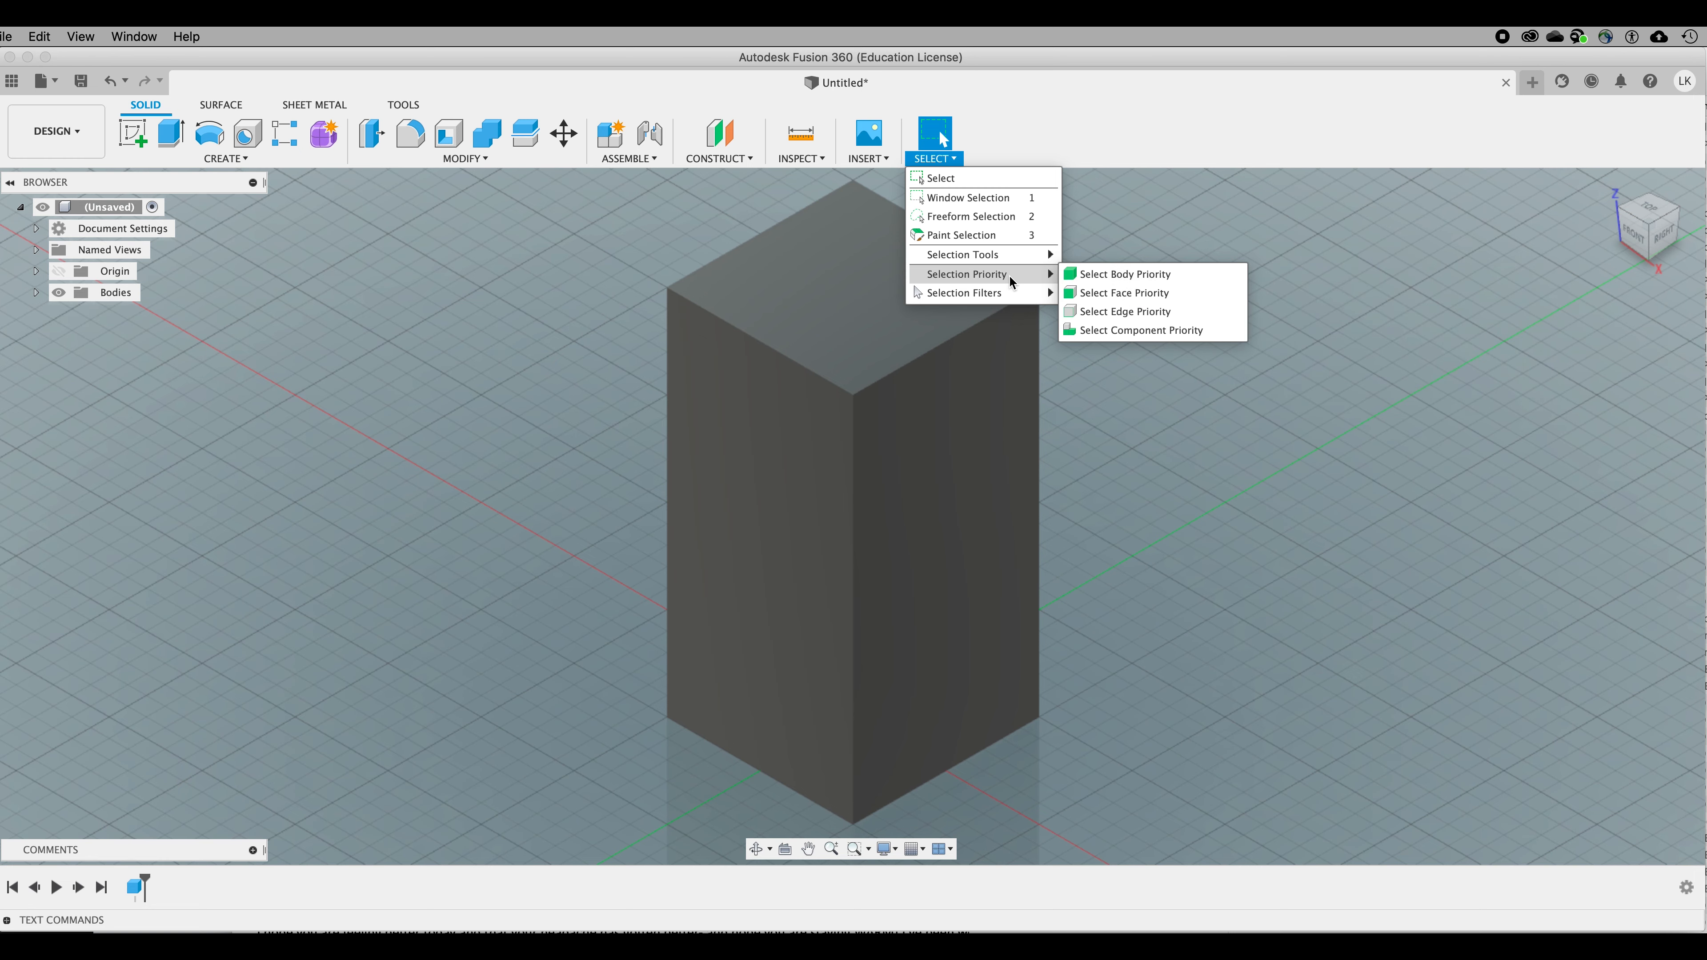
left_click(1134, 280)
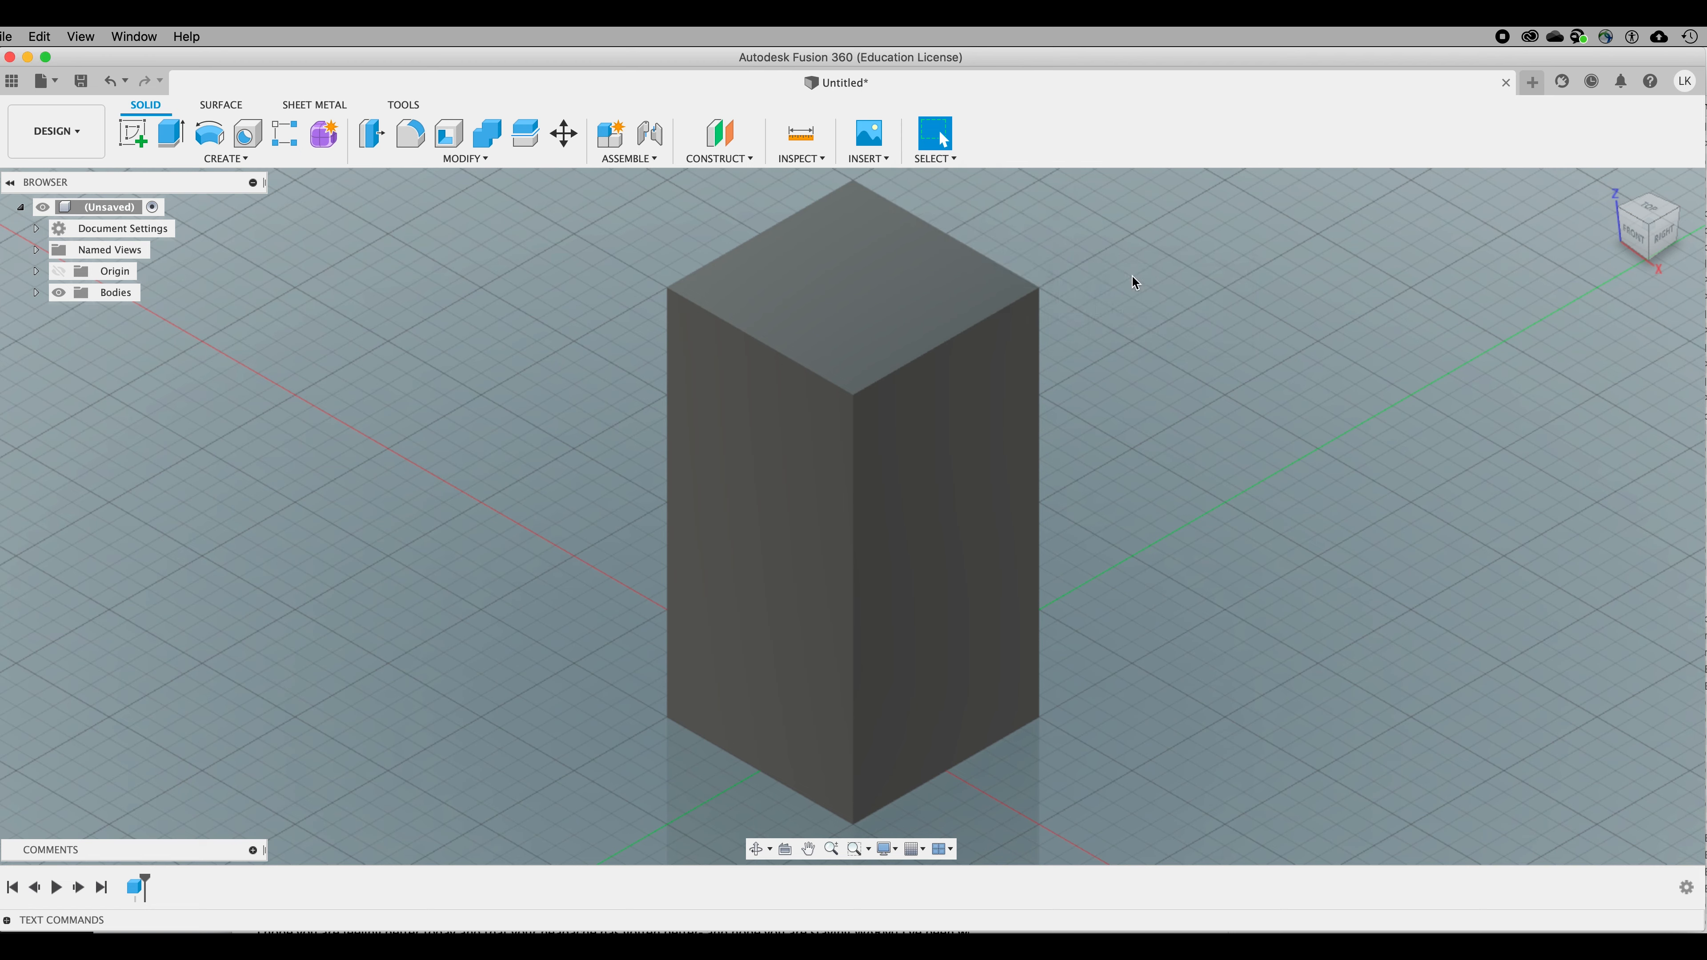
left_click(930, 325)
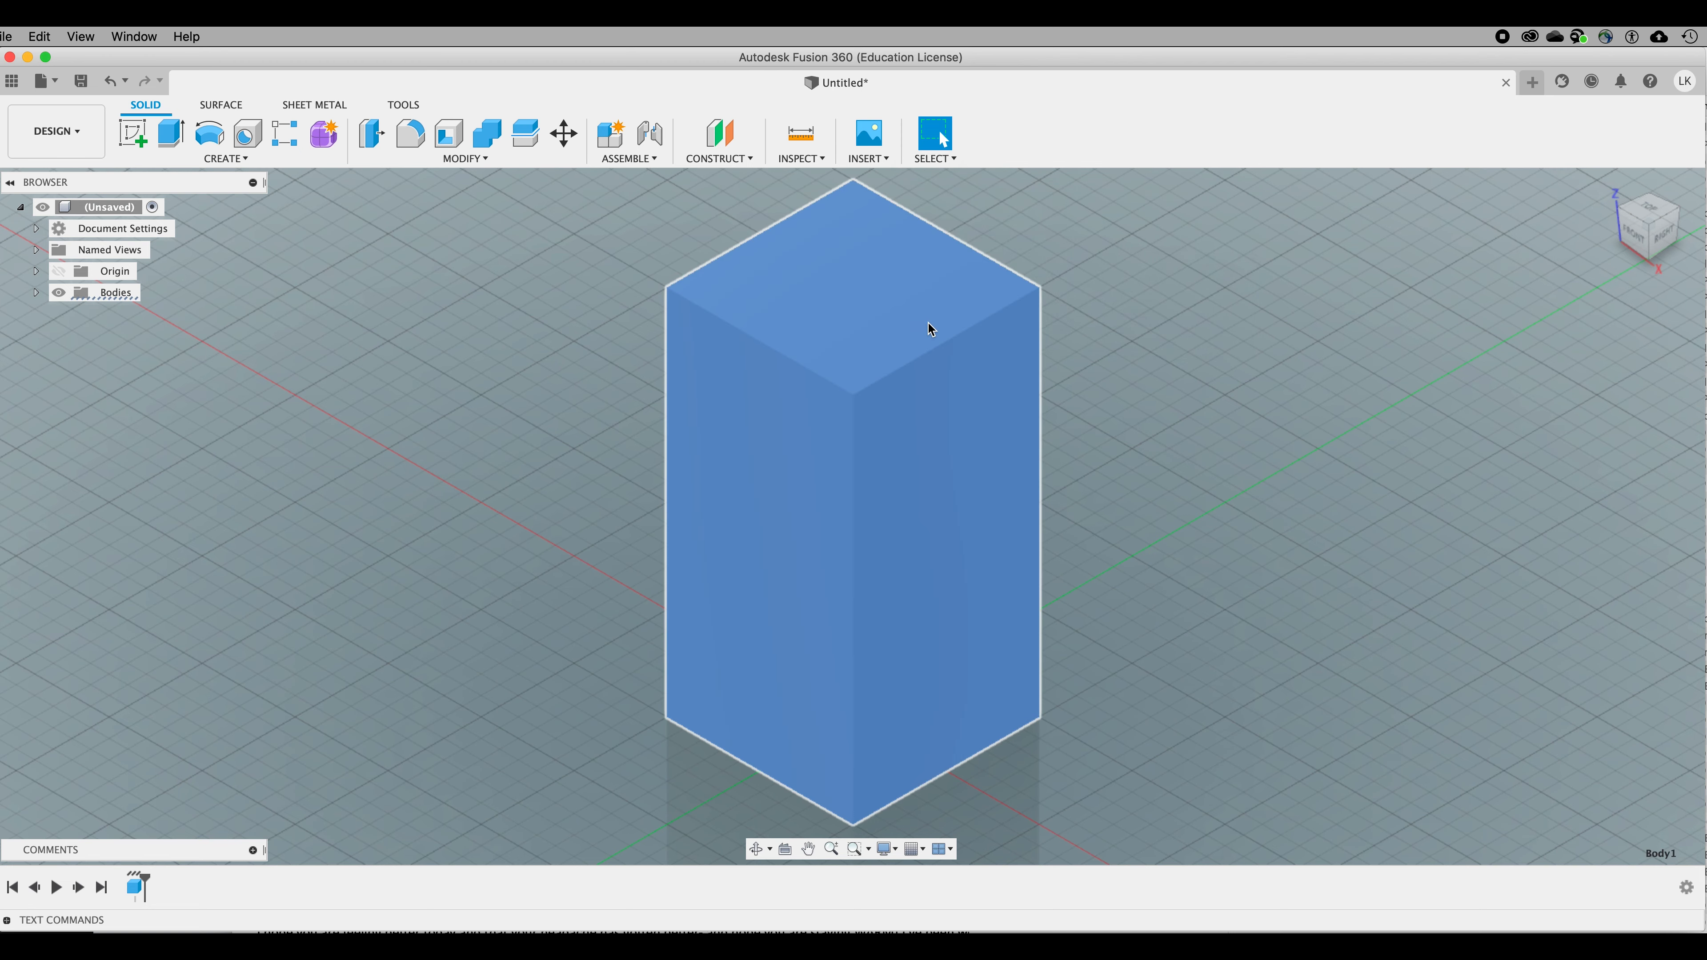
key("Delete")
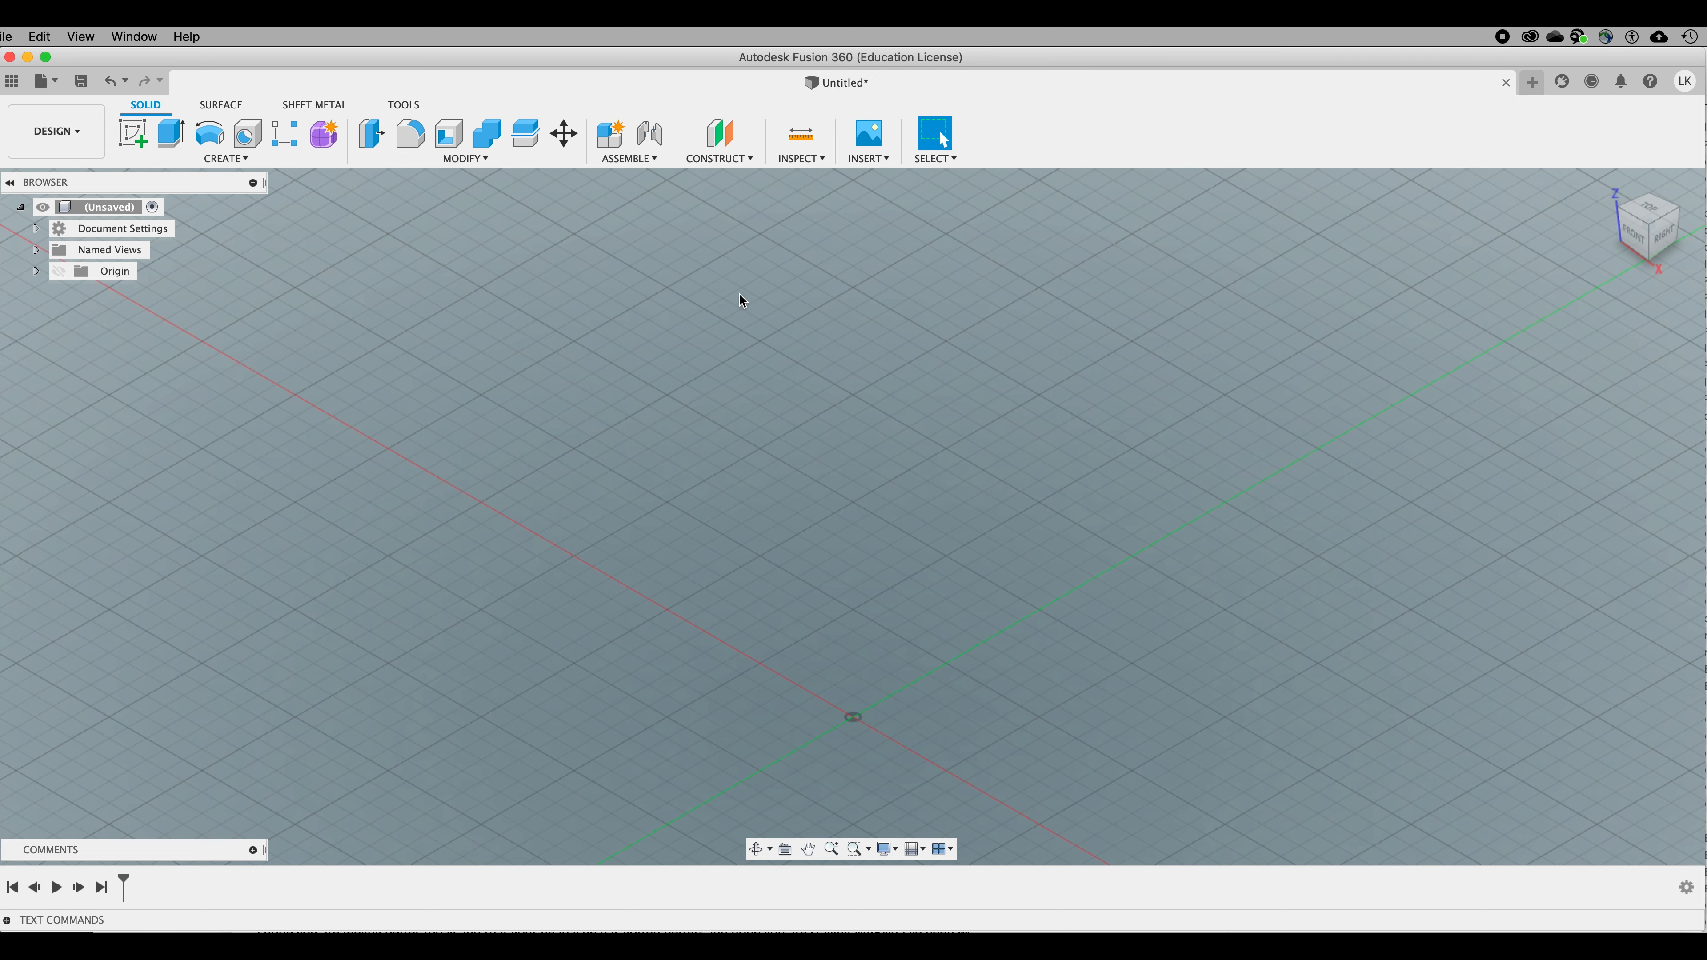
Step: Create a solid cylinder on the vertical YZ plane near the origin, 6.3 mm in diameter and 35 mm high, as a new body
left_click(239, 158)
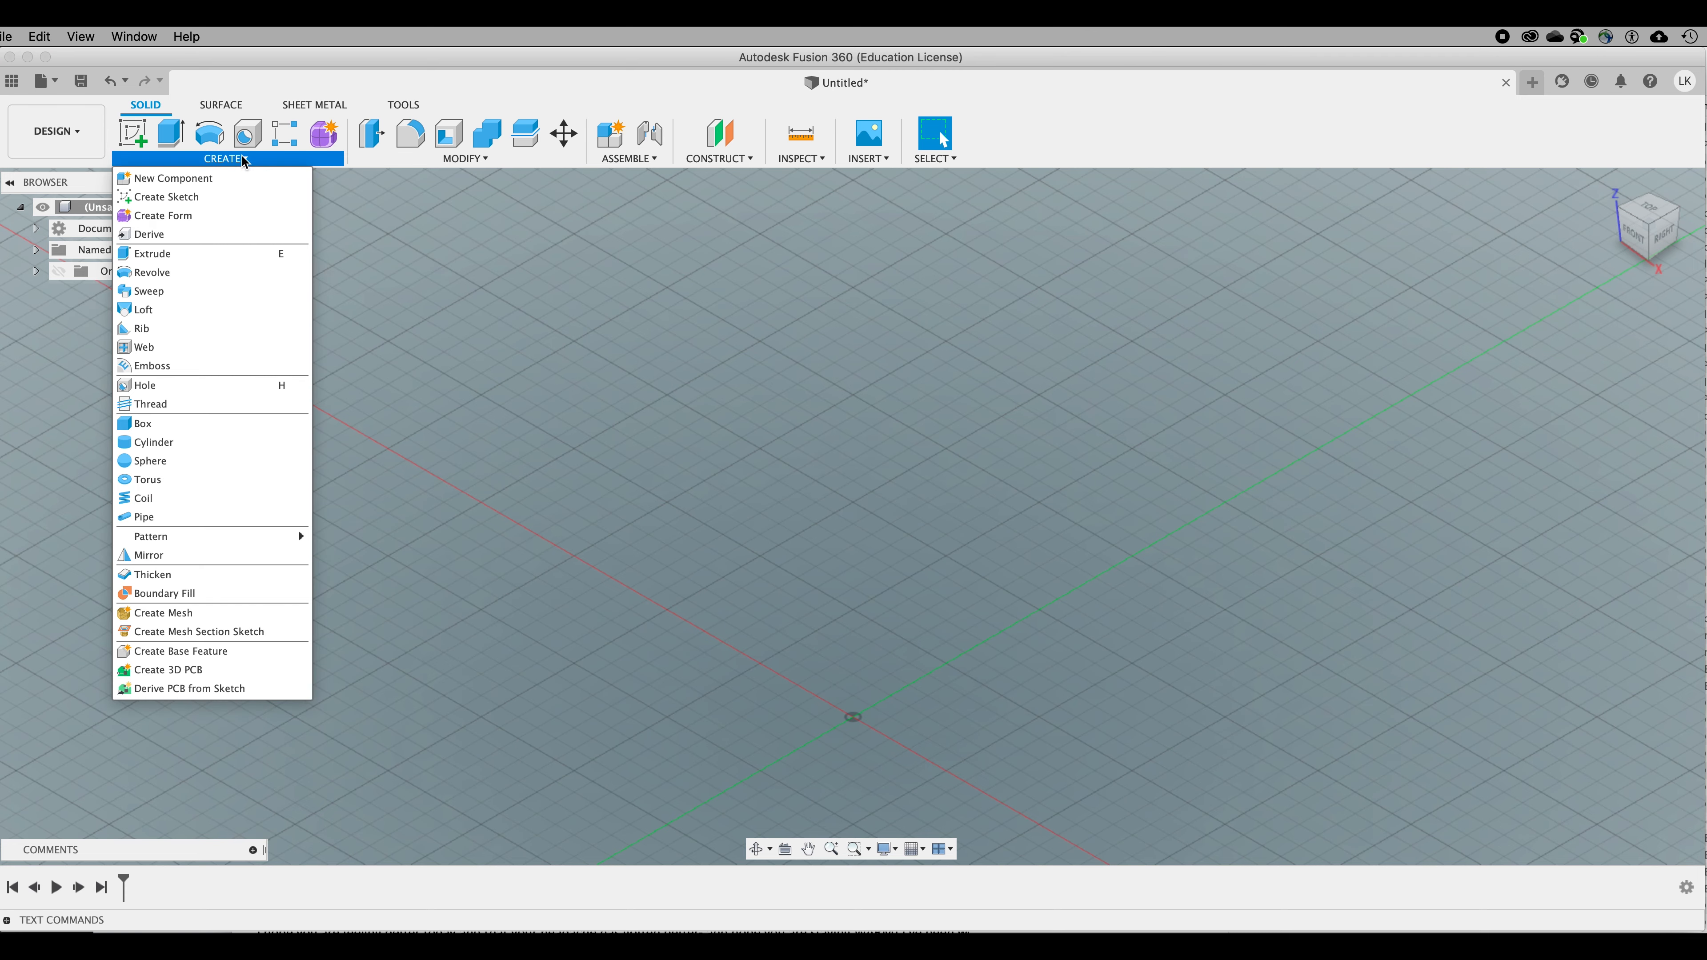
left_click(160, 443)
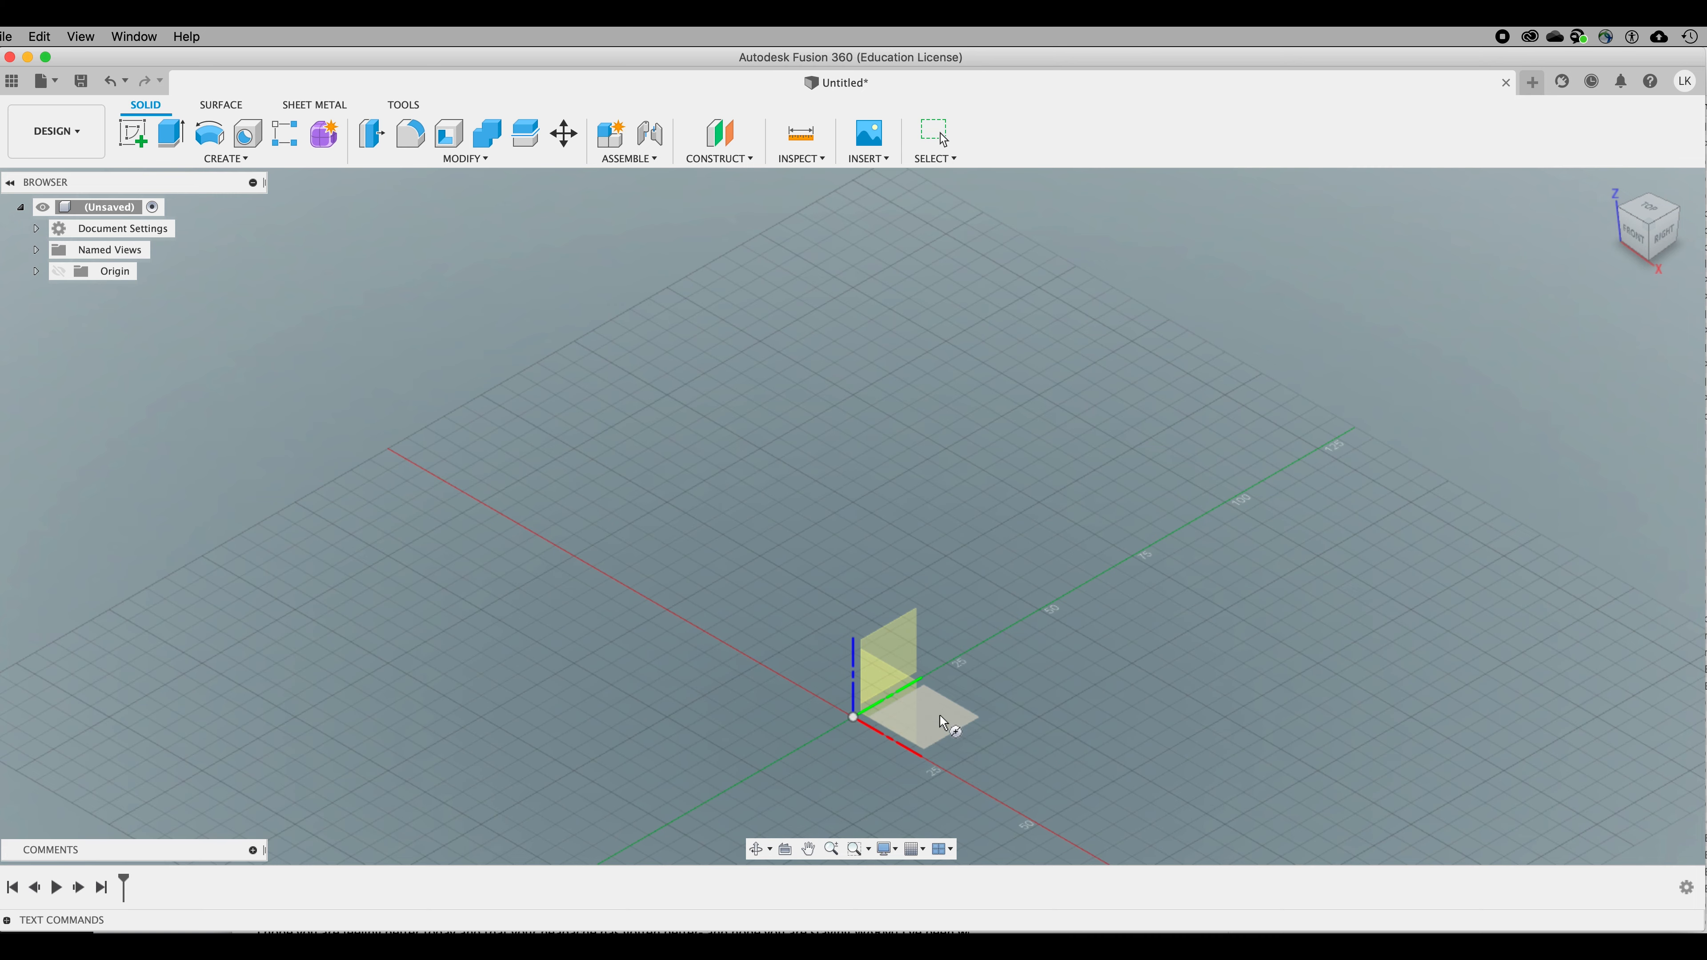
left_click(893, 652)
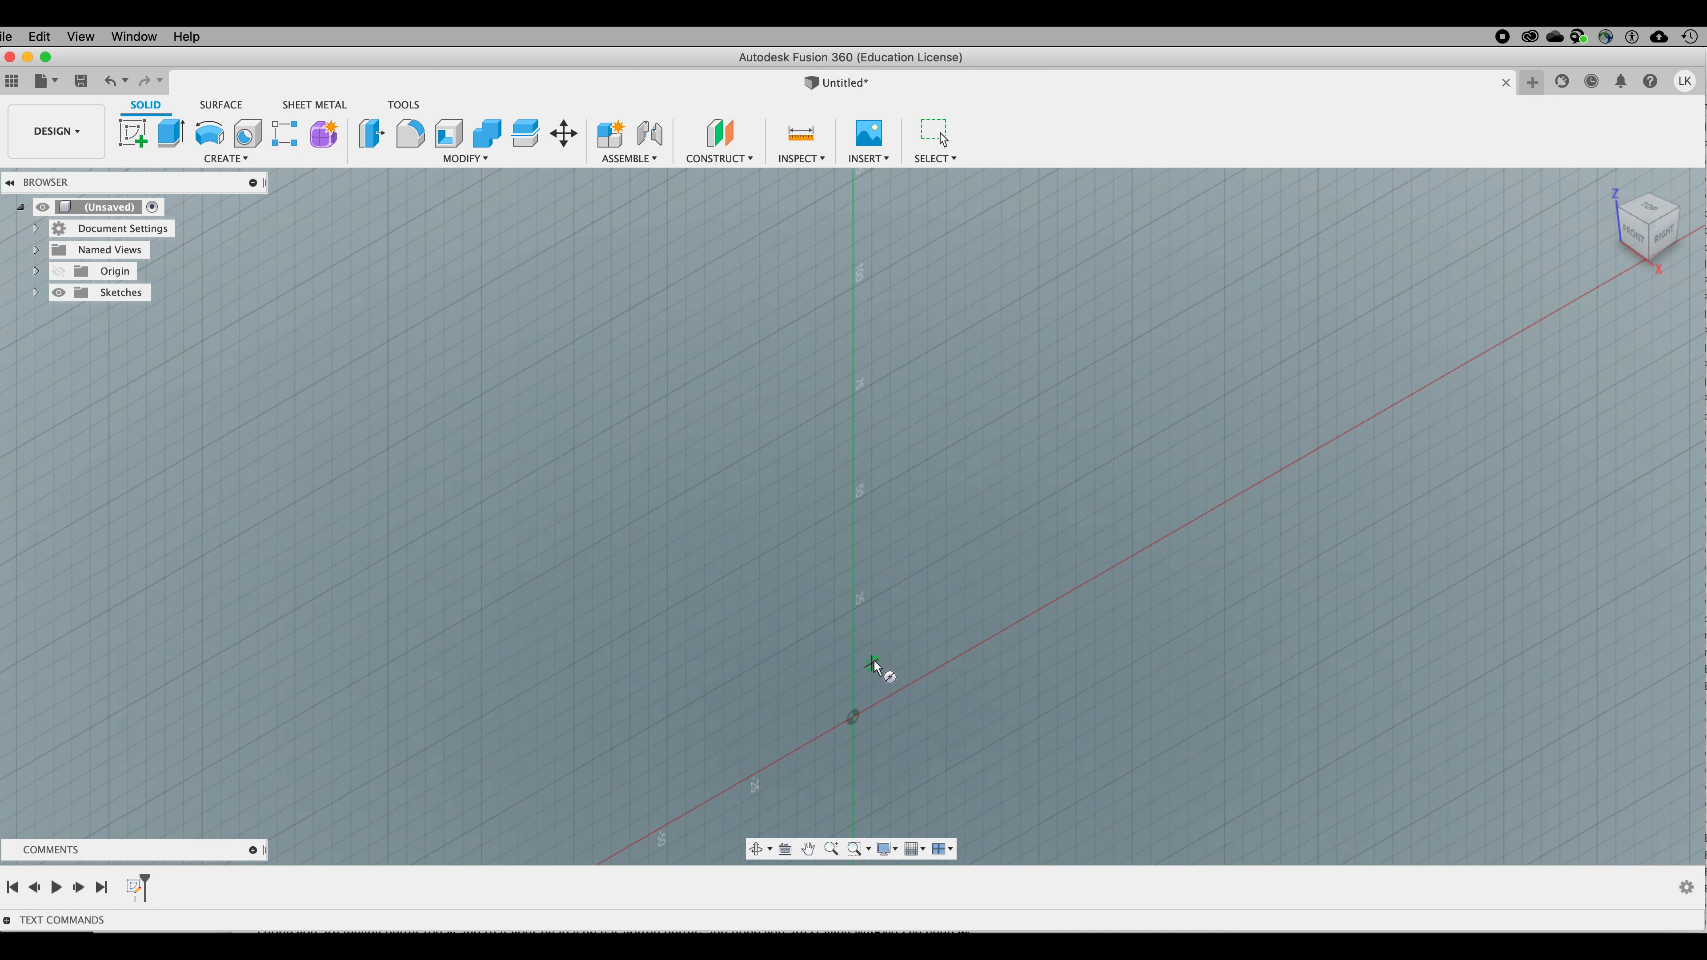
left_click(872, 664)
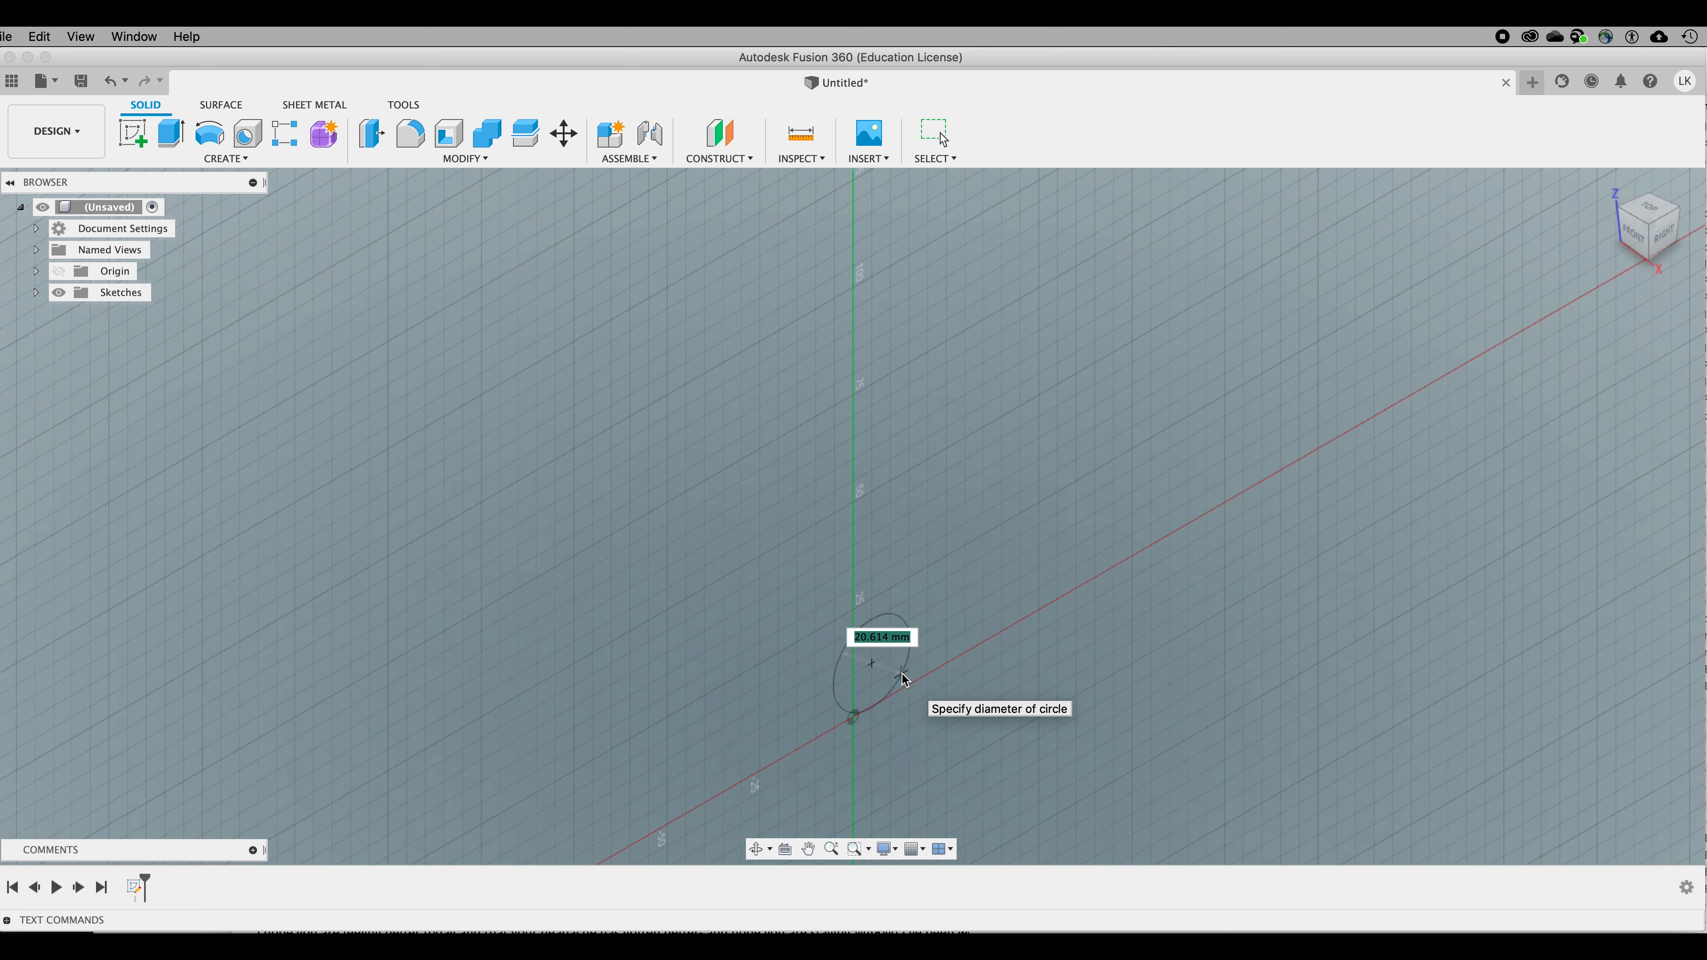
type("6.3")
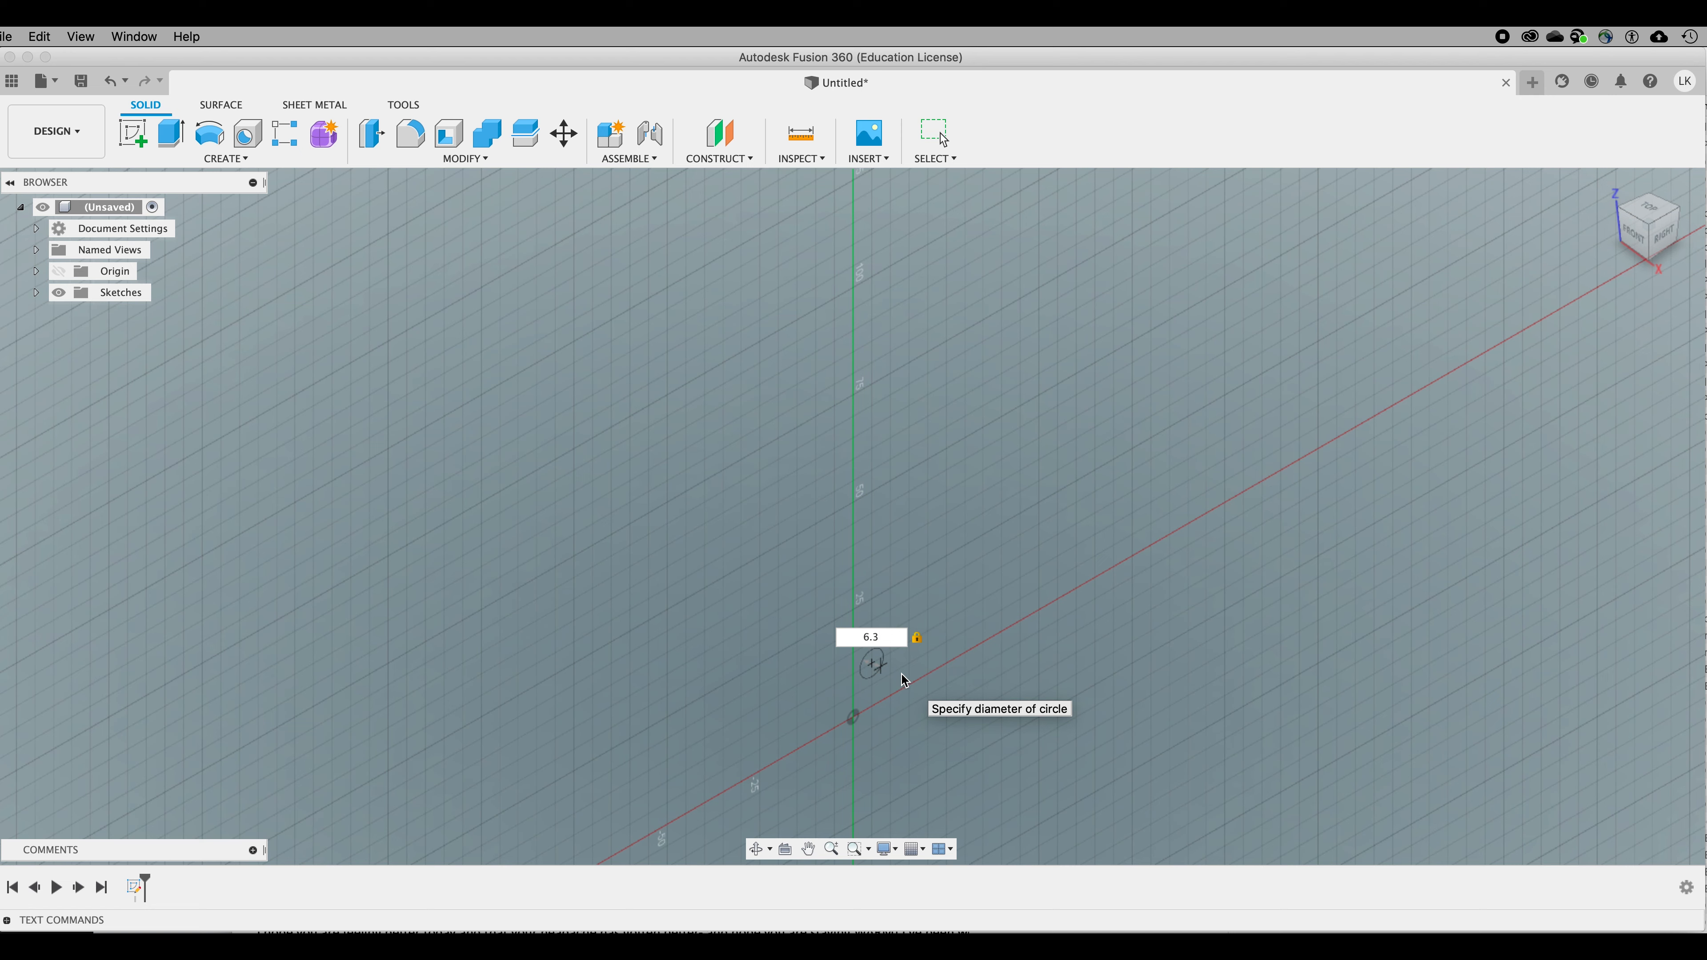
key("Tab")
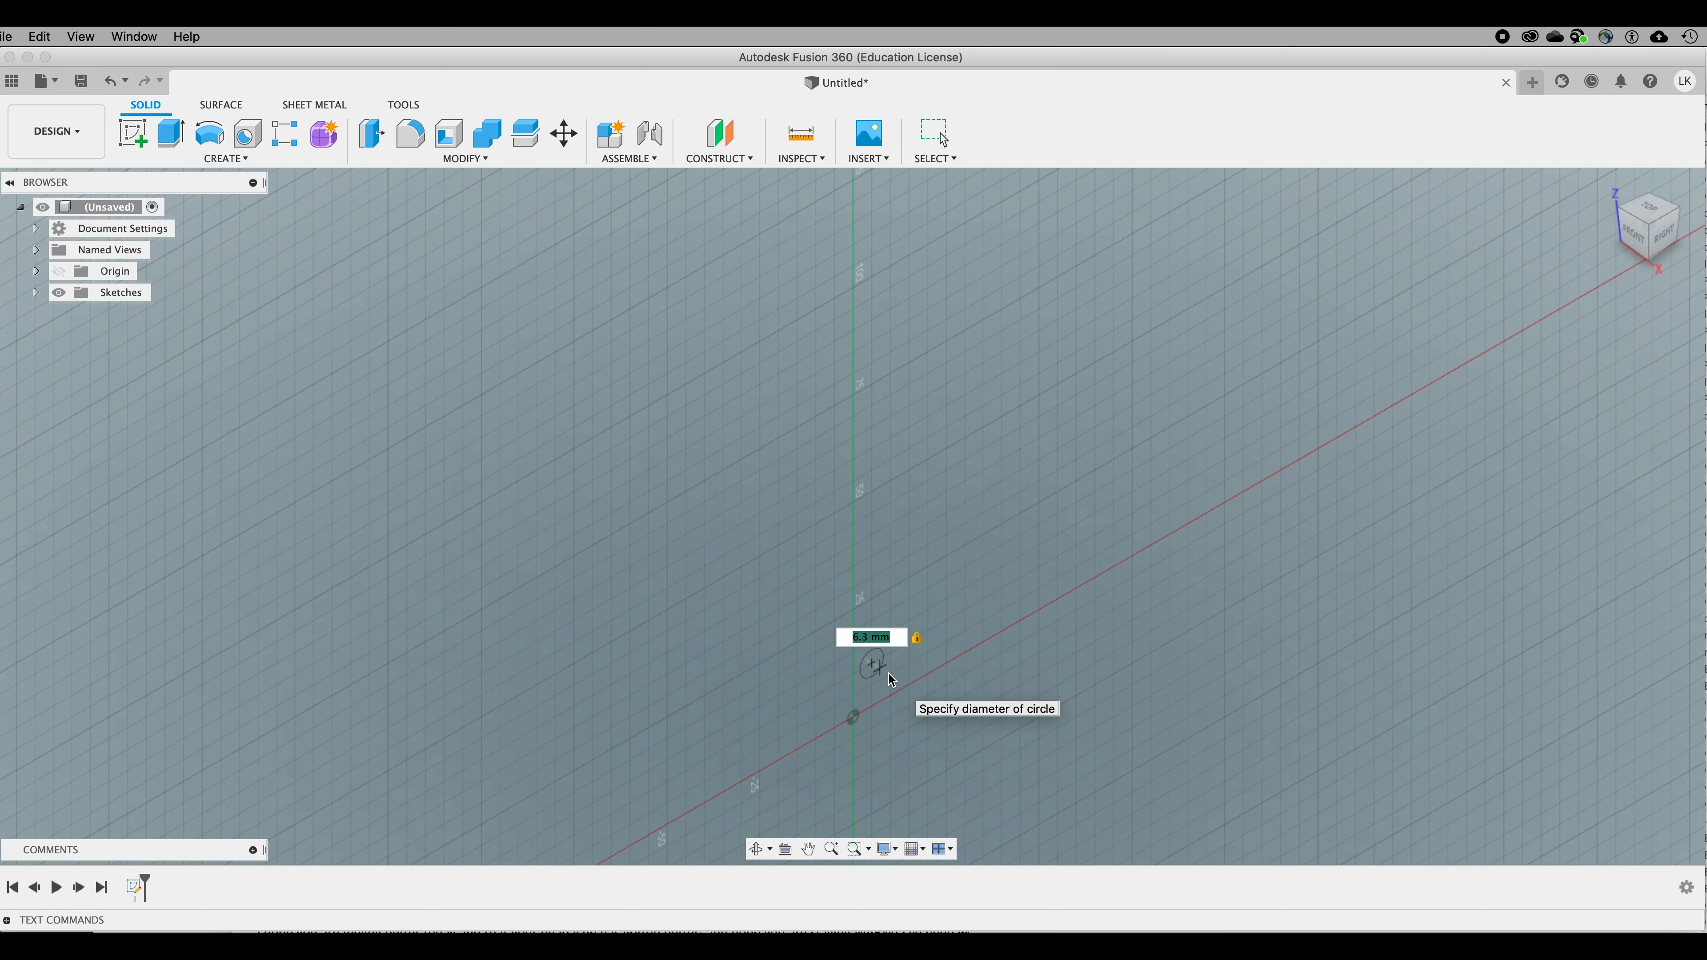
key("Return")
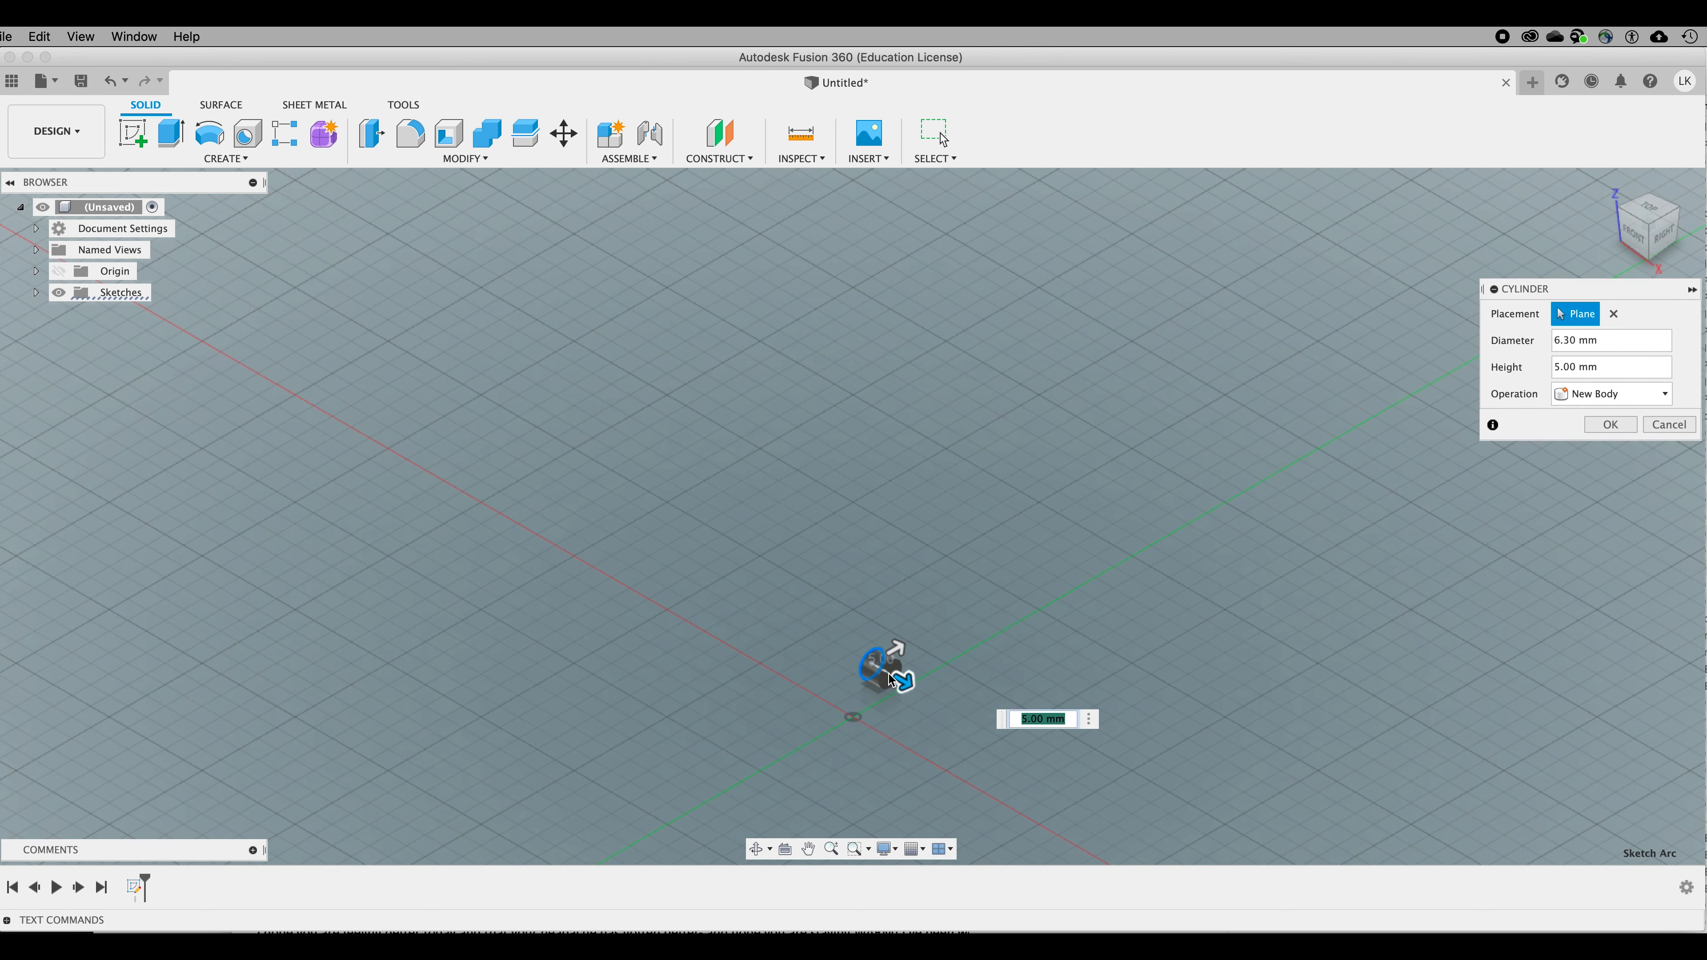
type("35")
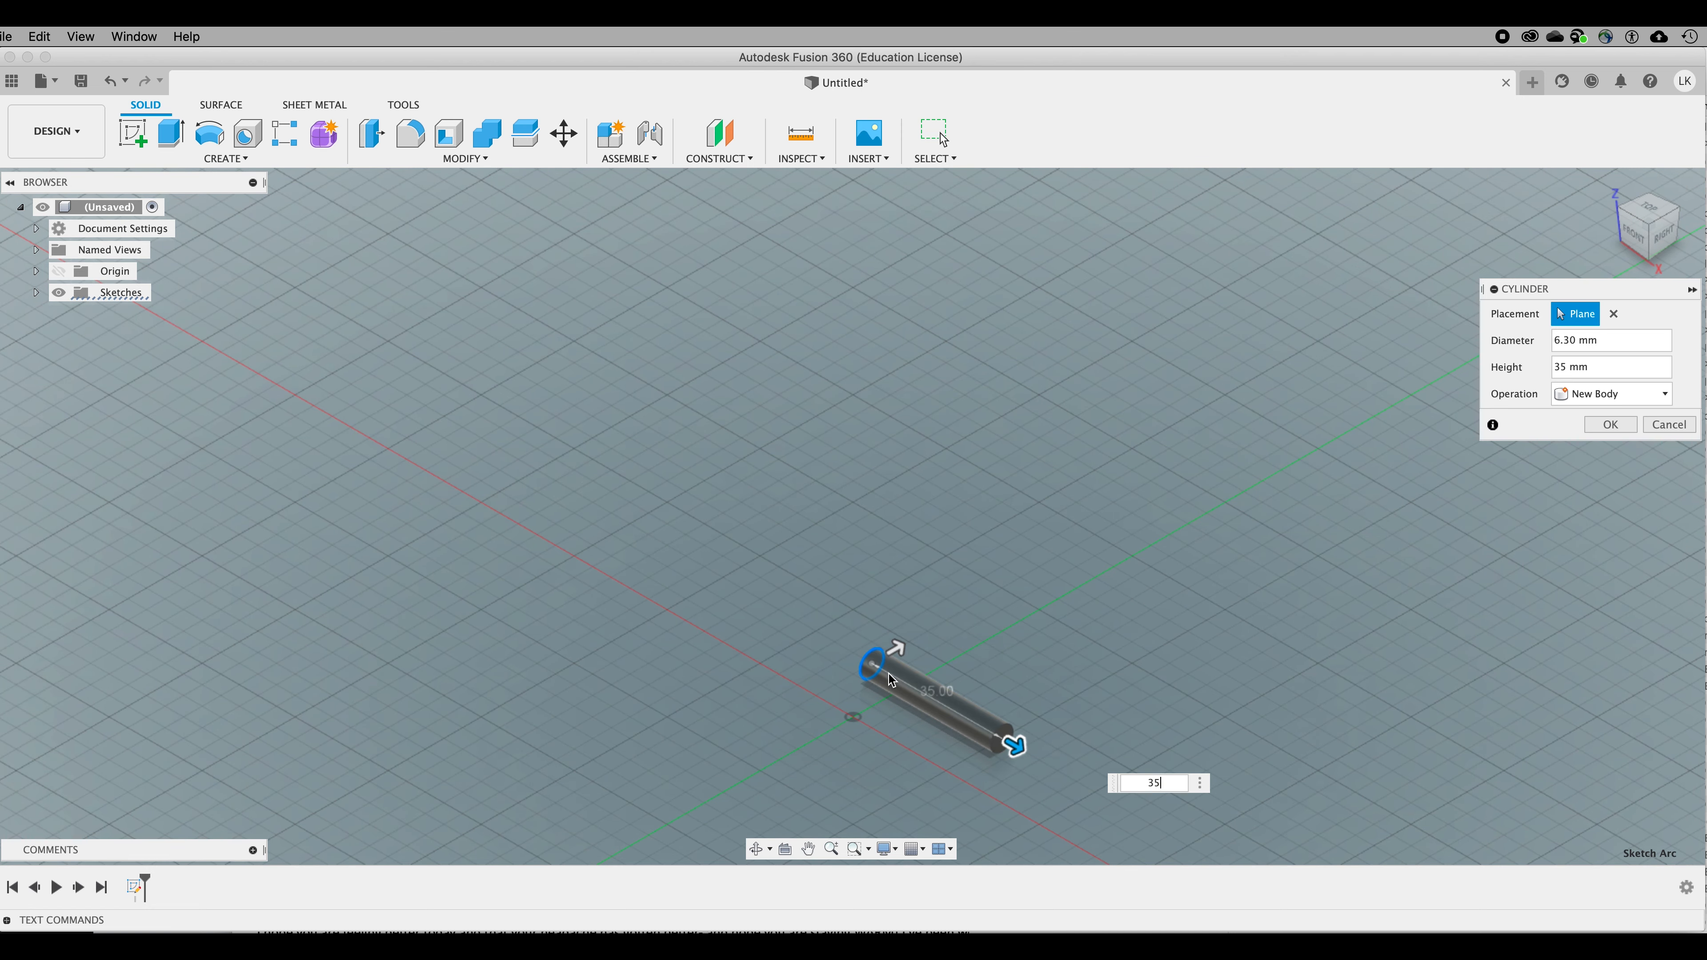
key("Return")
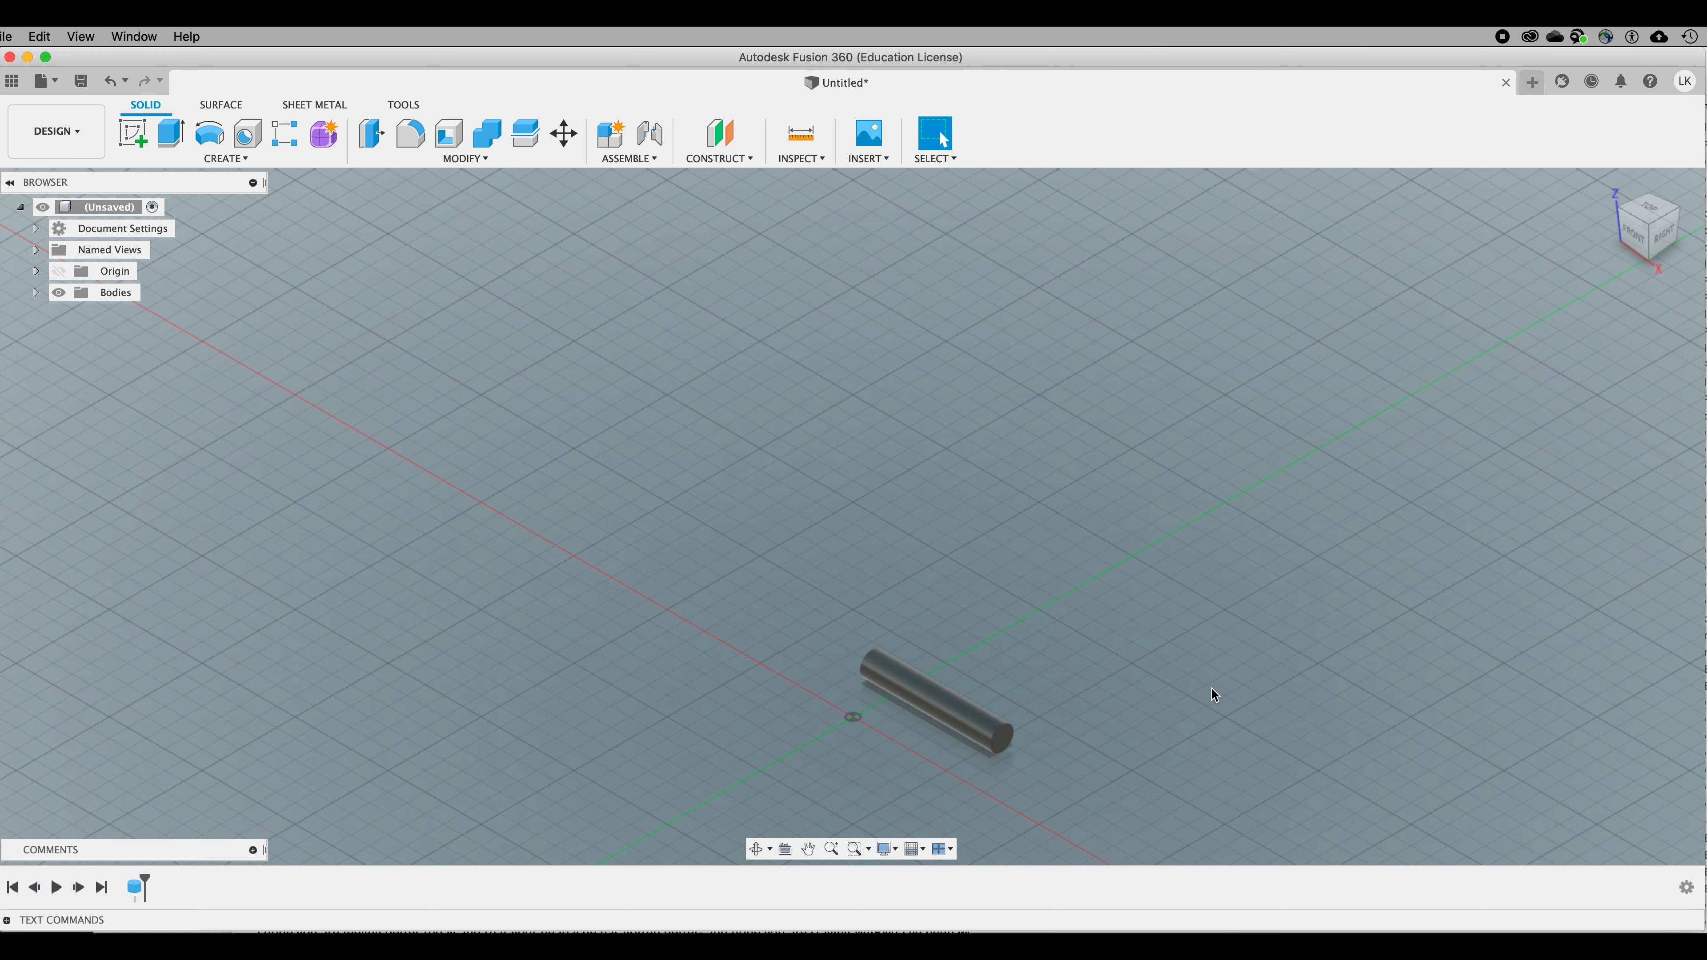
Step: Start a solid box on the horizontal origin plane, placing the first corner of its base behind the cylinder
scroll(1135, 724, "down", 3)
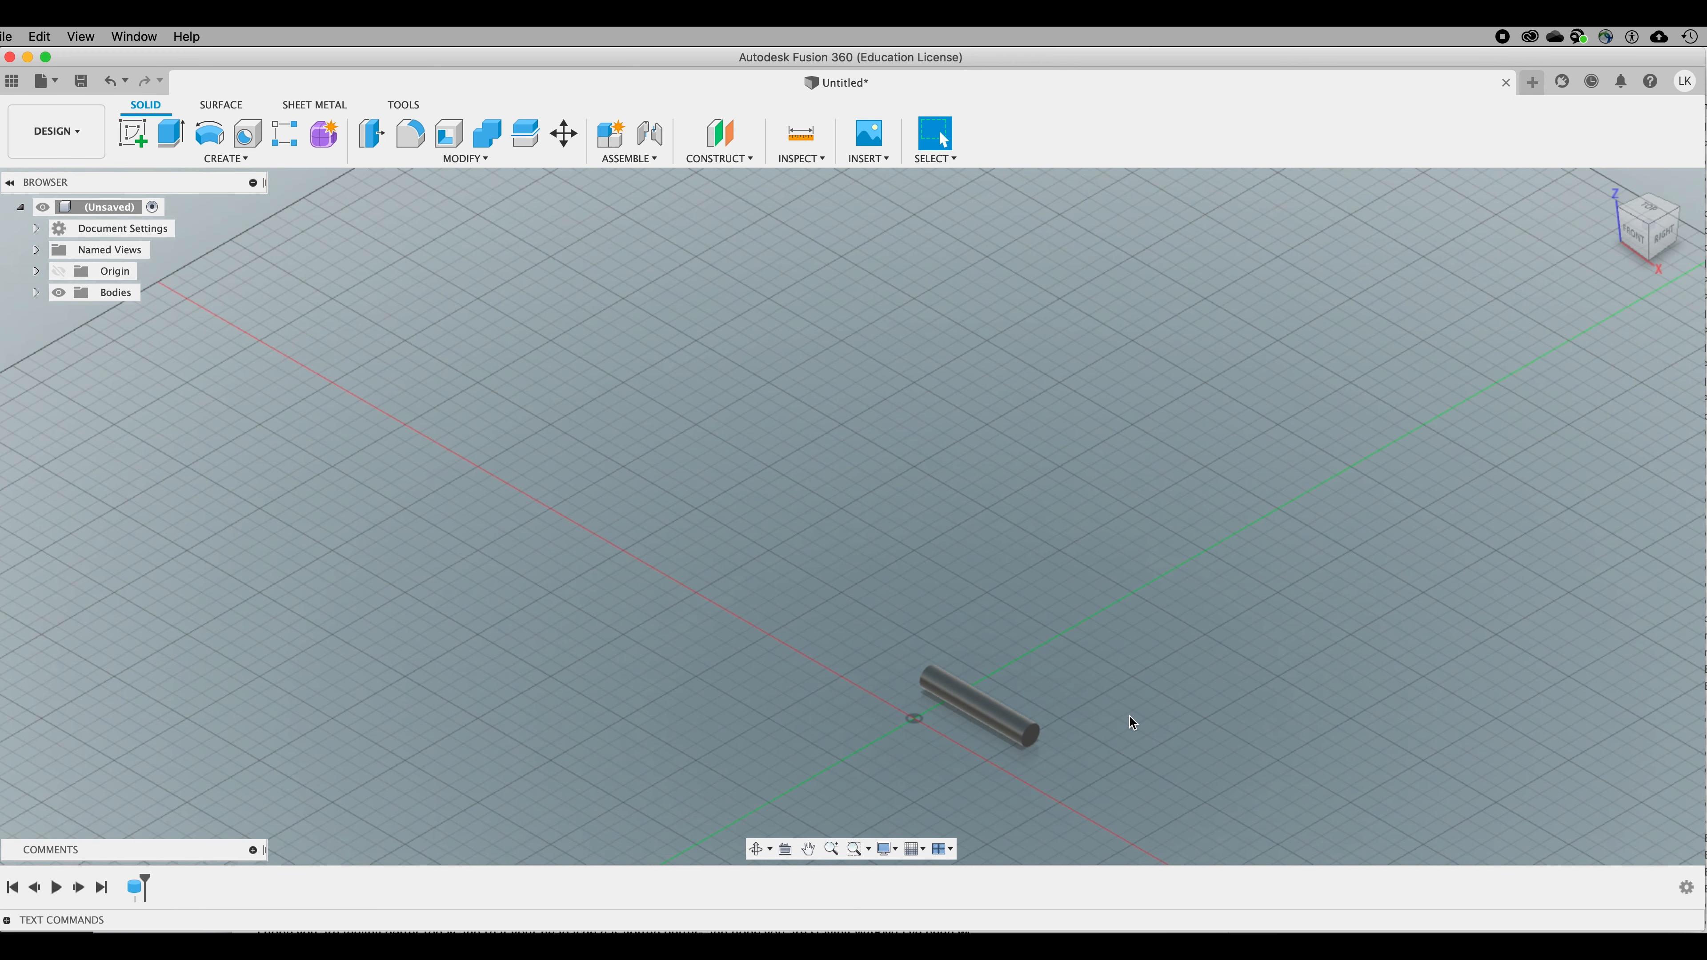
left_click(831, 849)
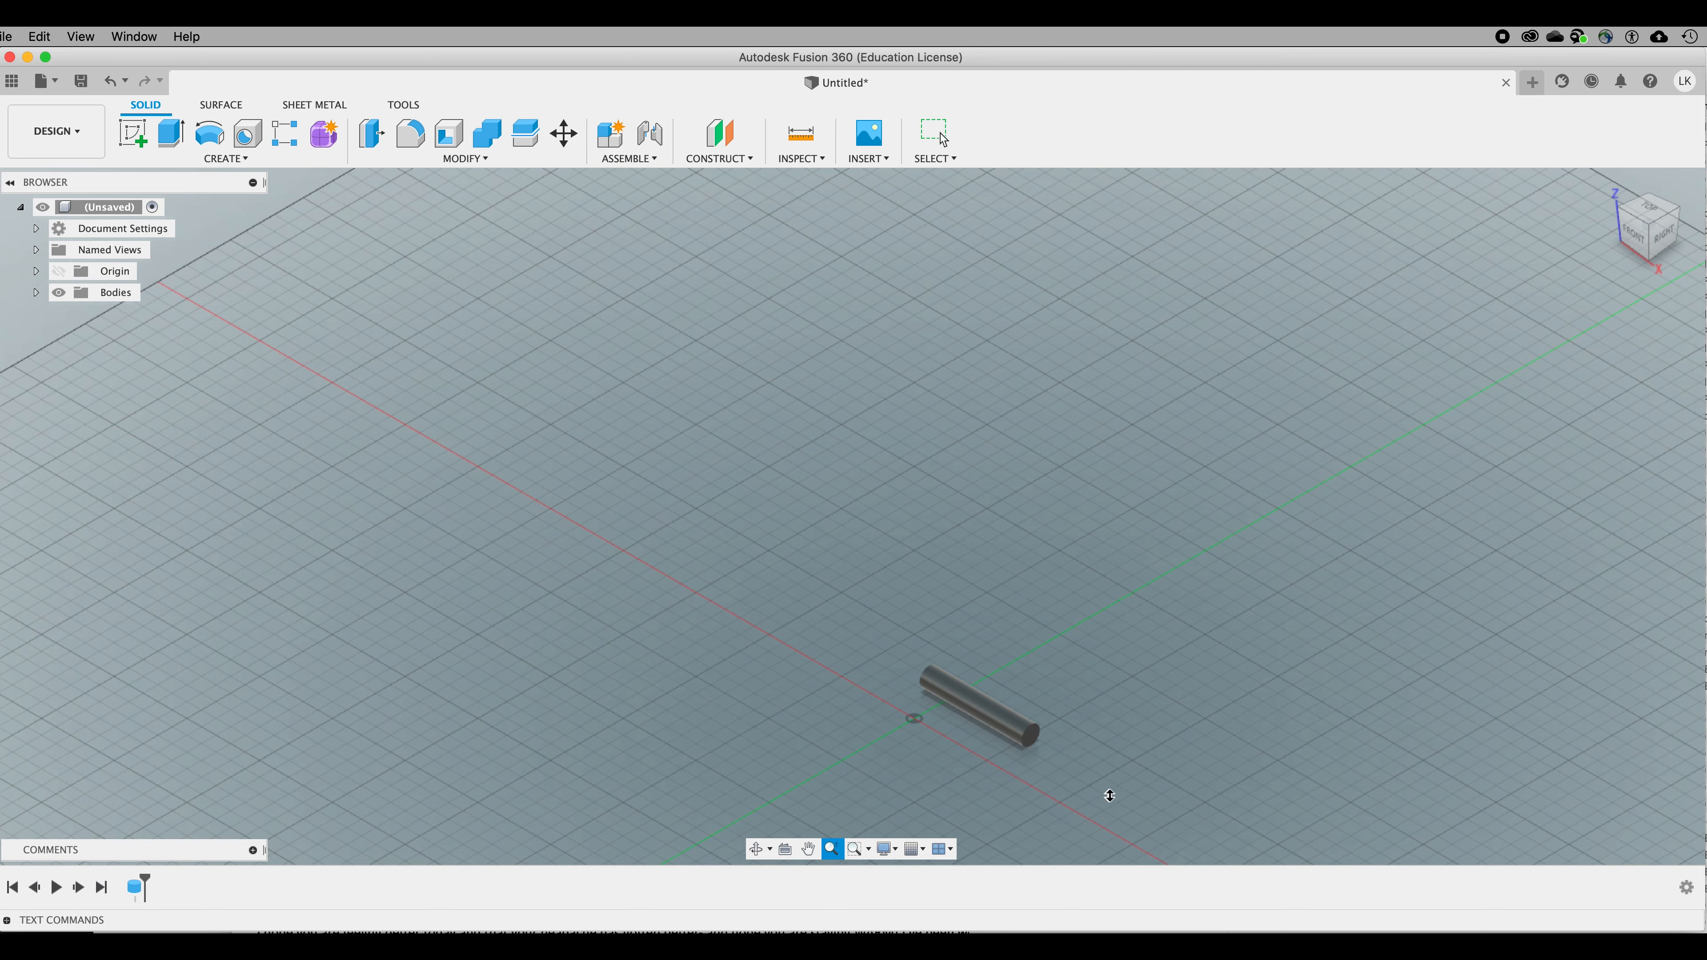
mouse_move(1104, 797)
left_mouse_down()
mouse_move(1083, 696)
mouse_move(1117, 819)
left_mouse_up()
left_click_drag(1095, 782, 1097, 796)
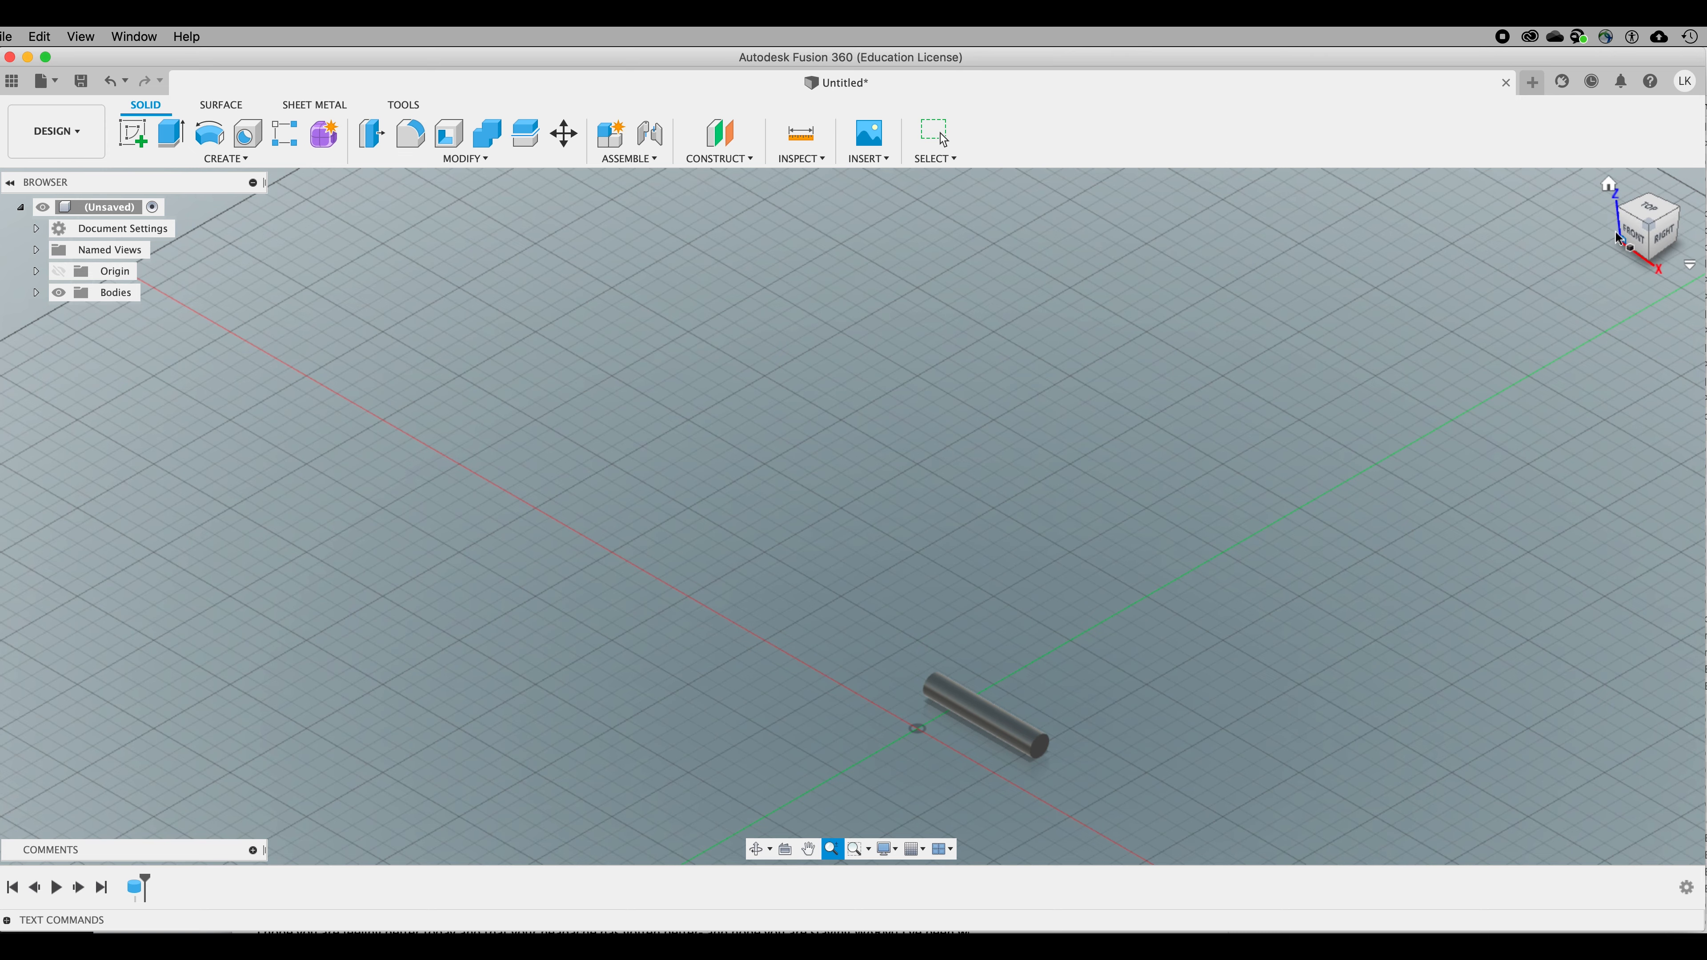
left_click_drag(1617, 237, 1691, 230)
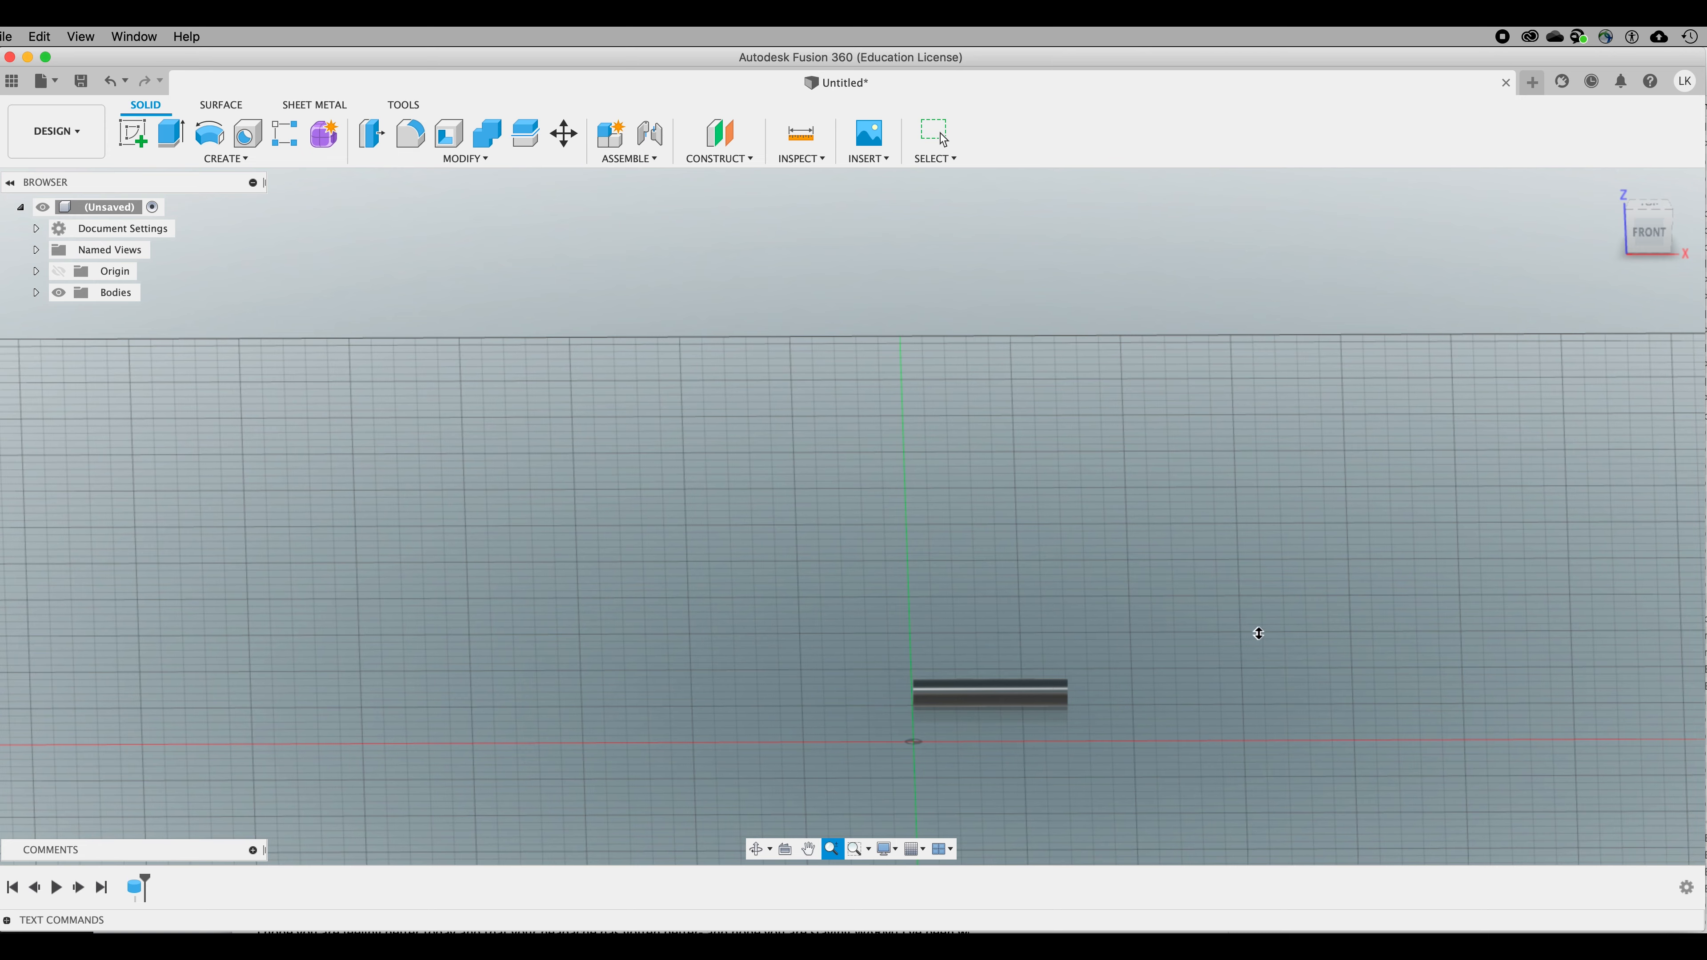
left_click_drag(1661, 207, 1660, 316)
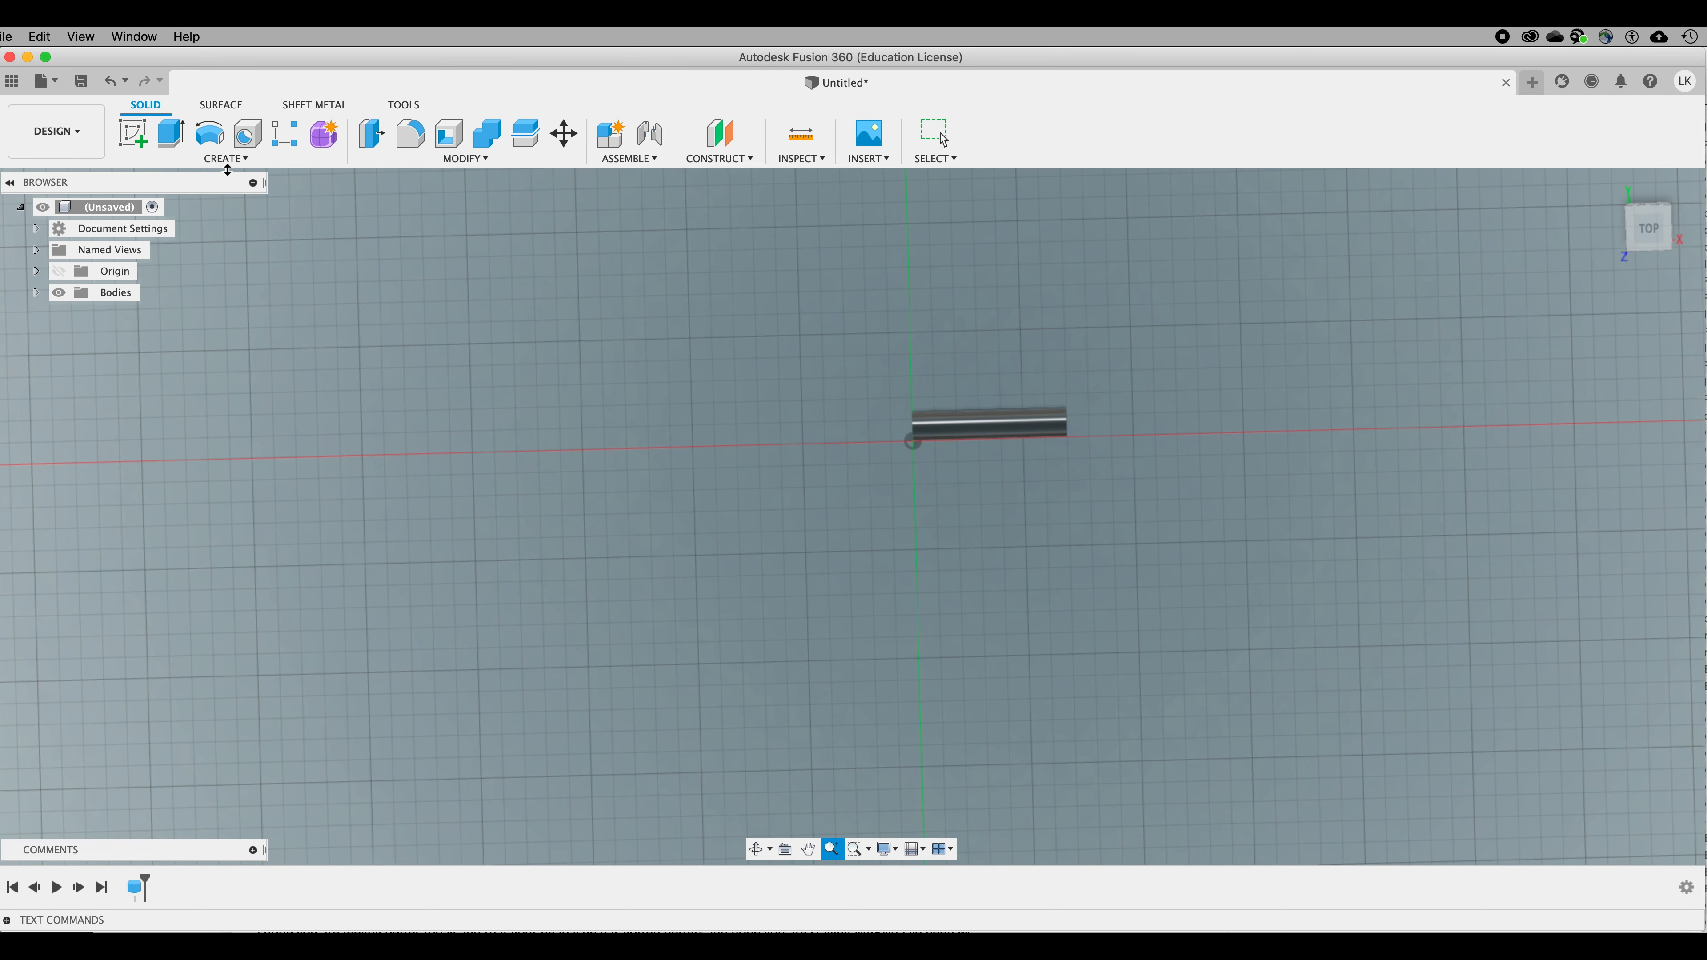
left_click(240, 160)
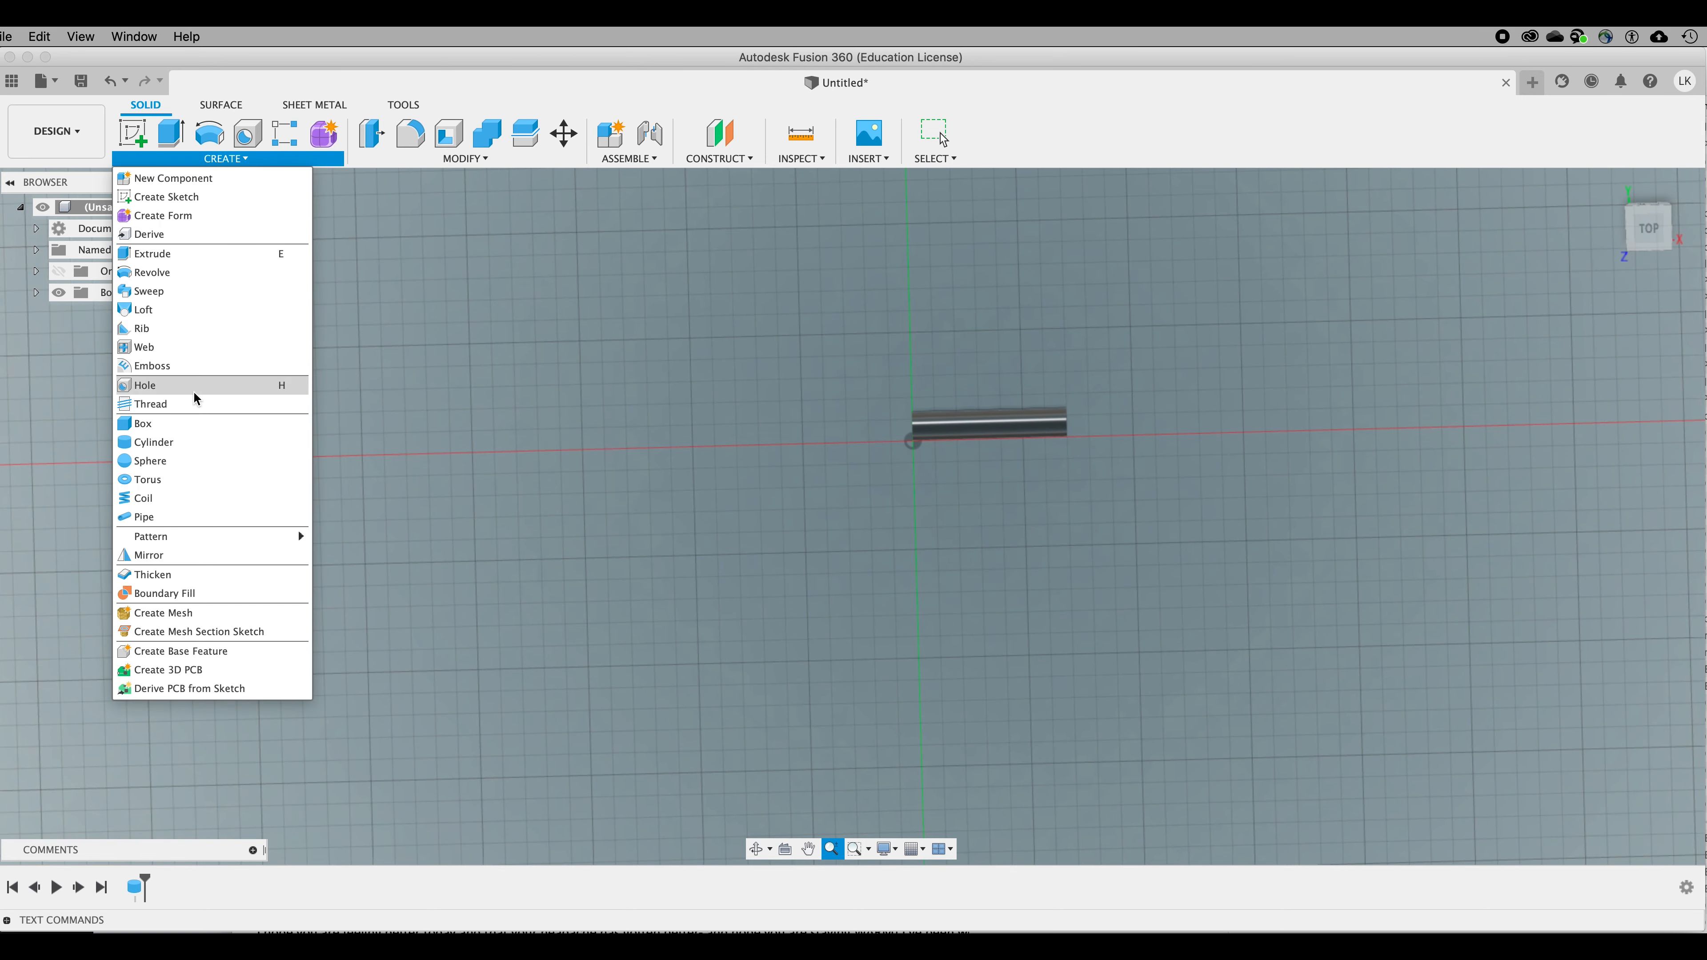
left_click(169, 423)
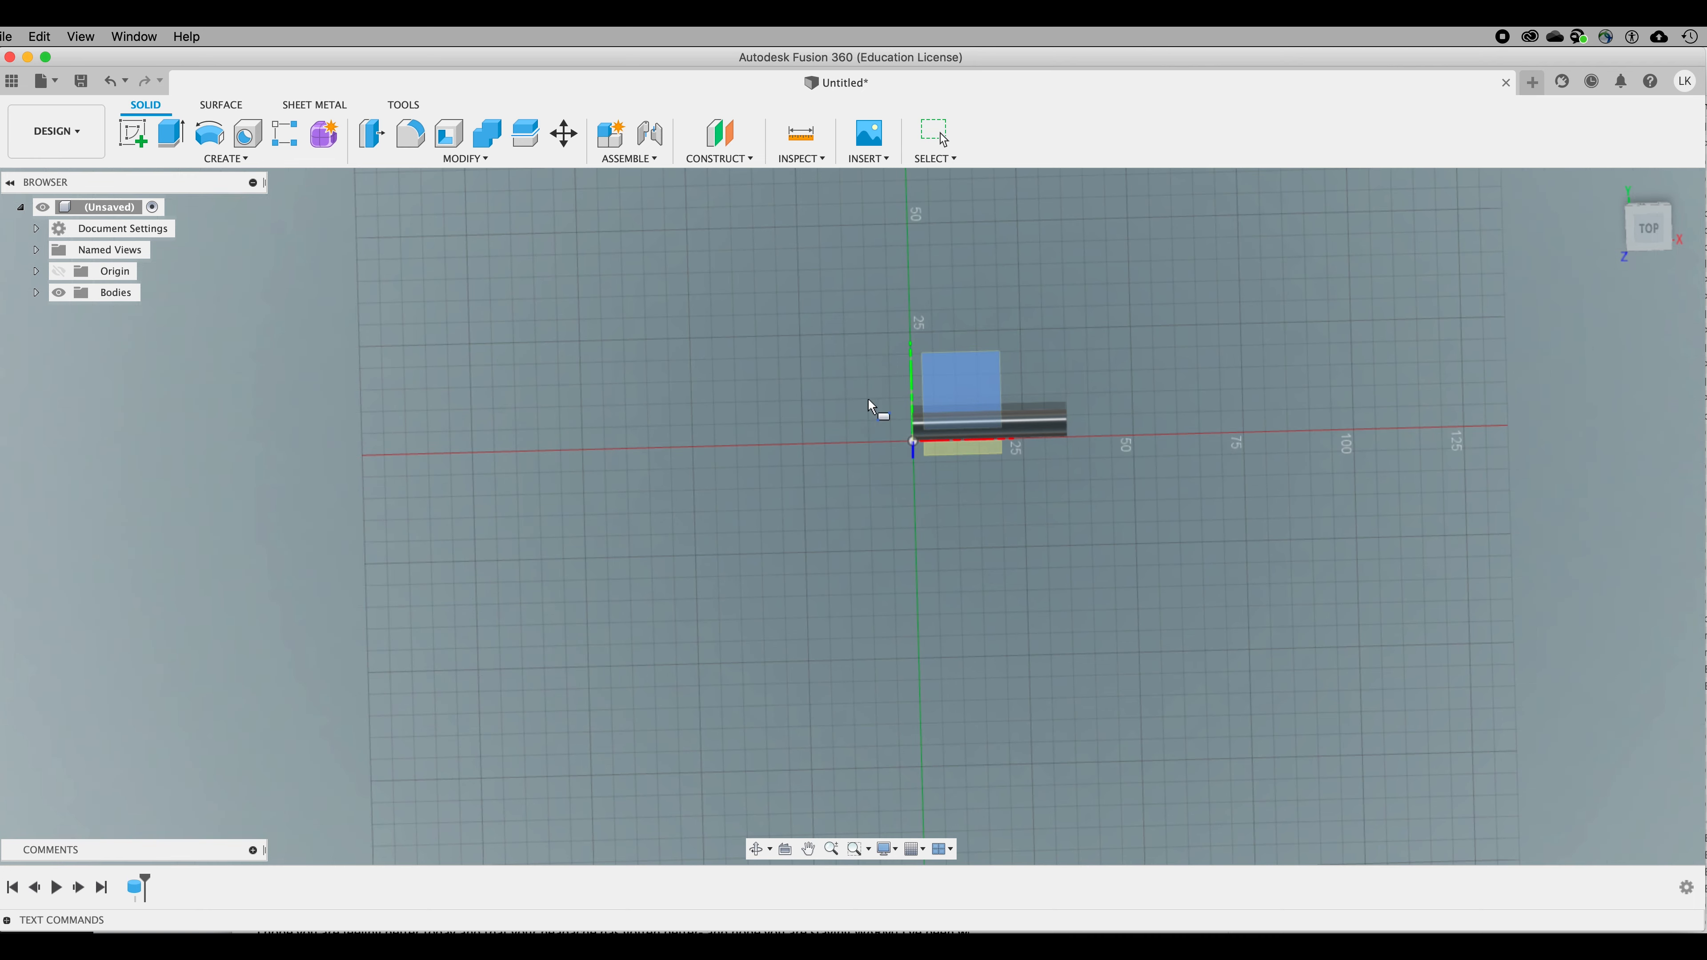
left_click(961, 389)
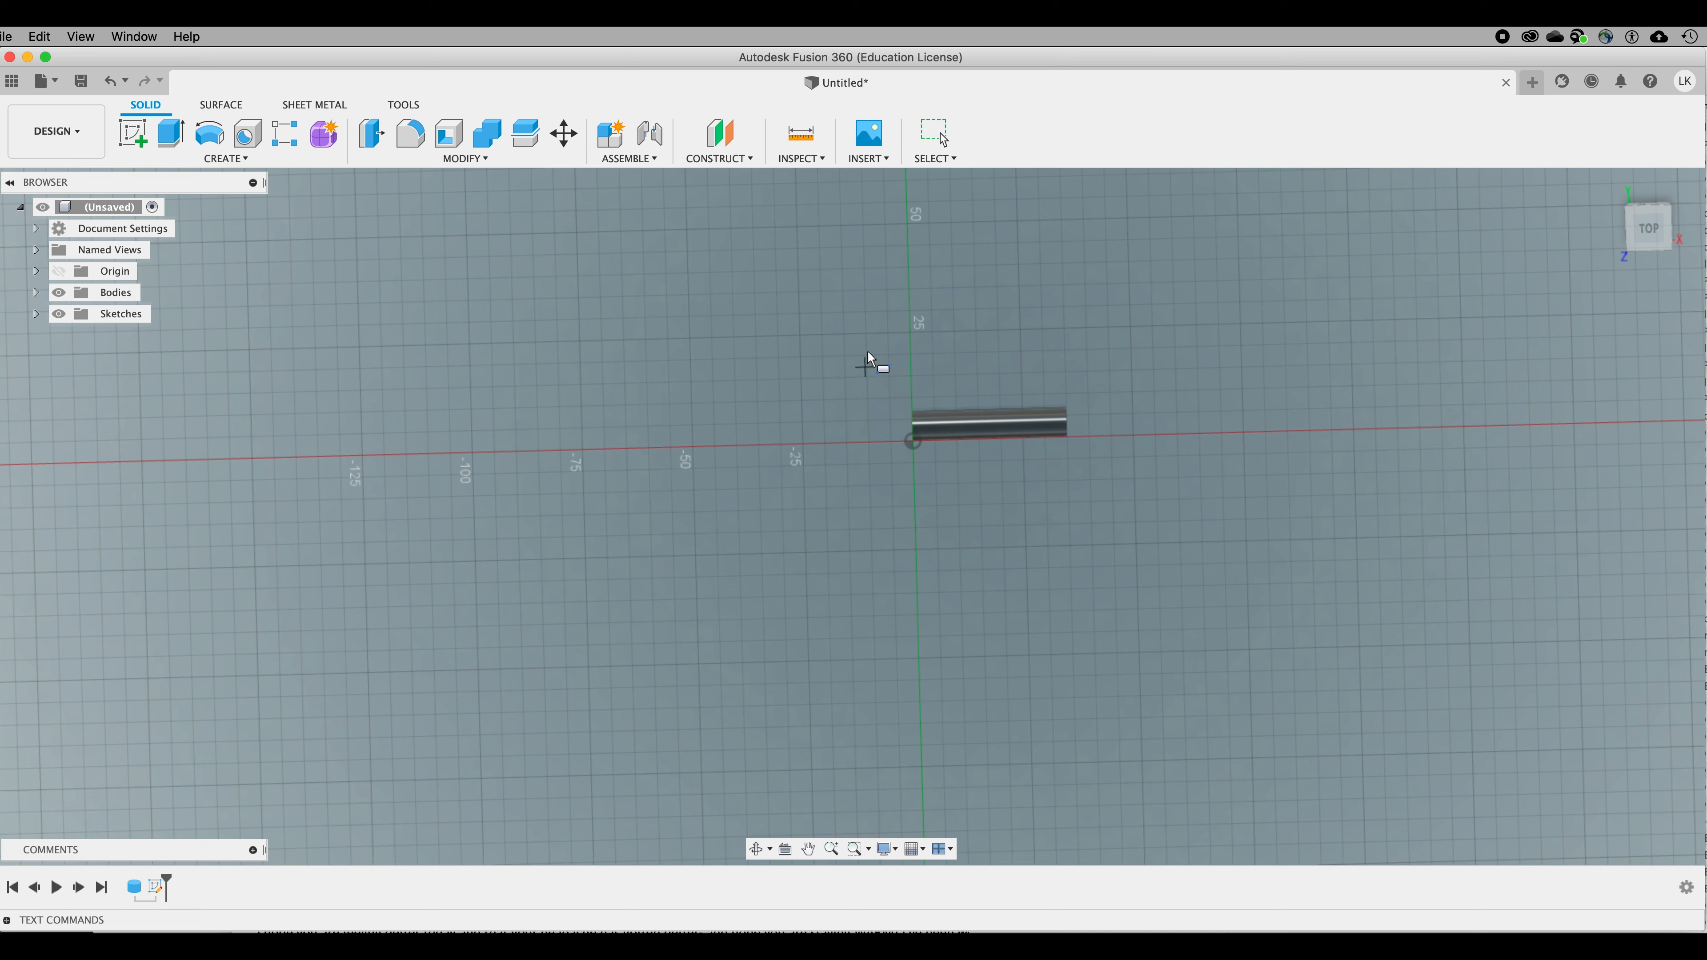
left_click(864, 267)
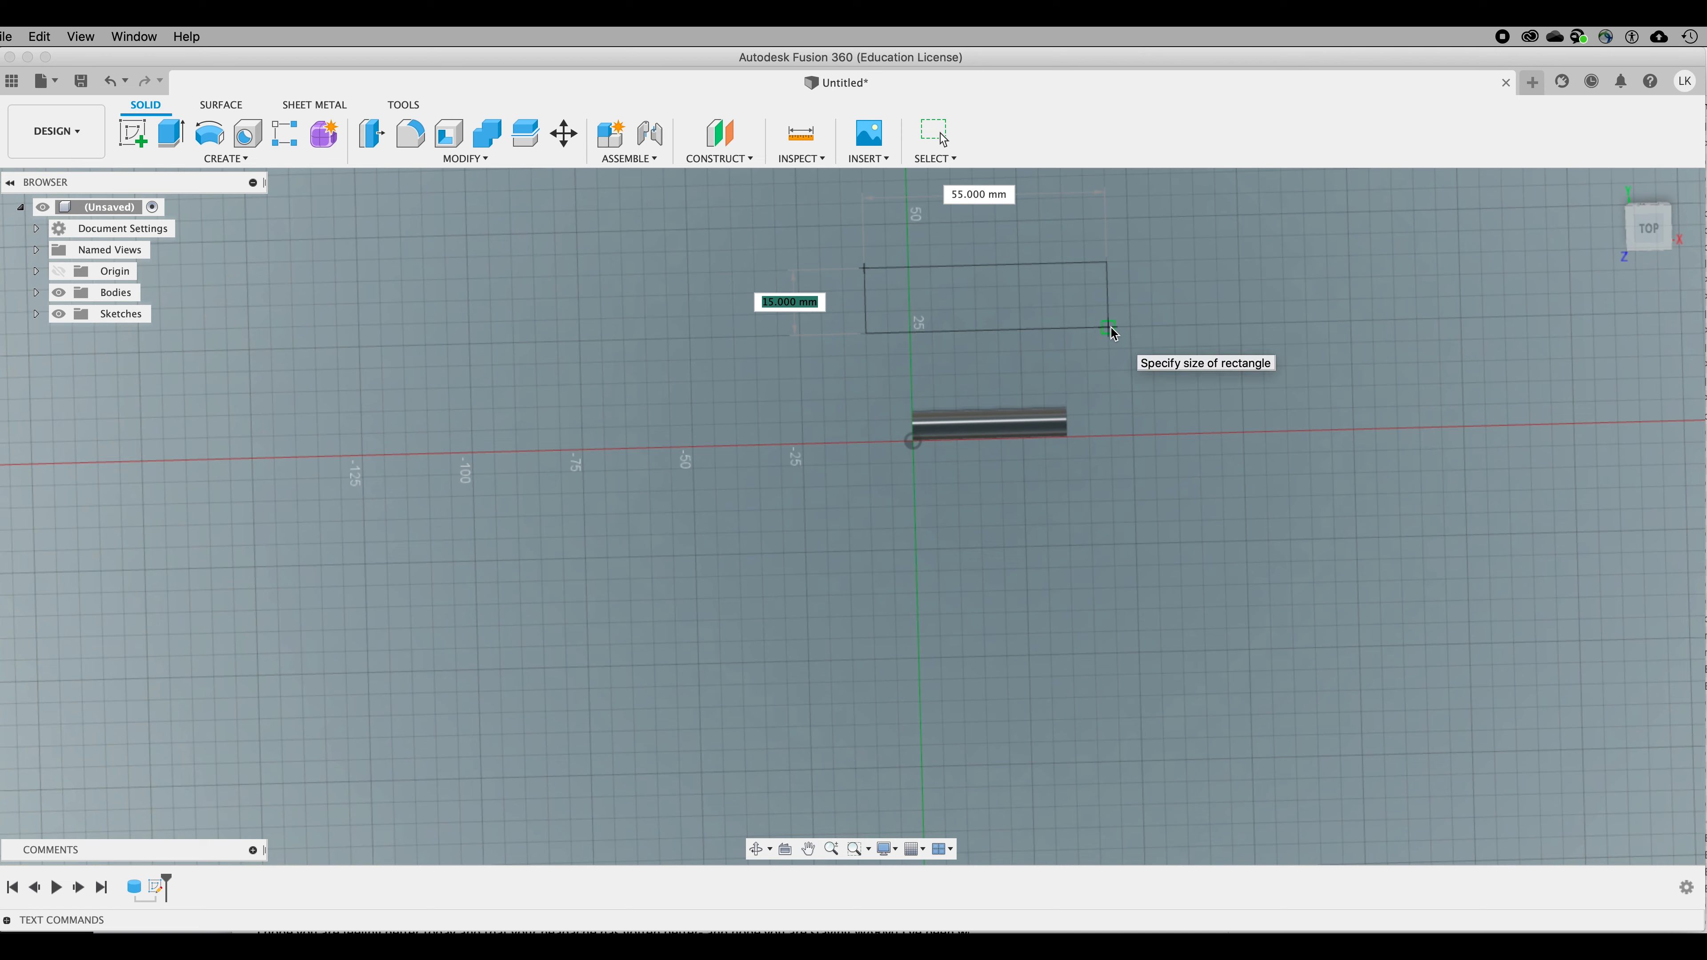
Step: Give the box a length of 47 mm, a width of 24 mm and a height of 13 mm, and create it as a new body
type("47")
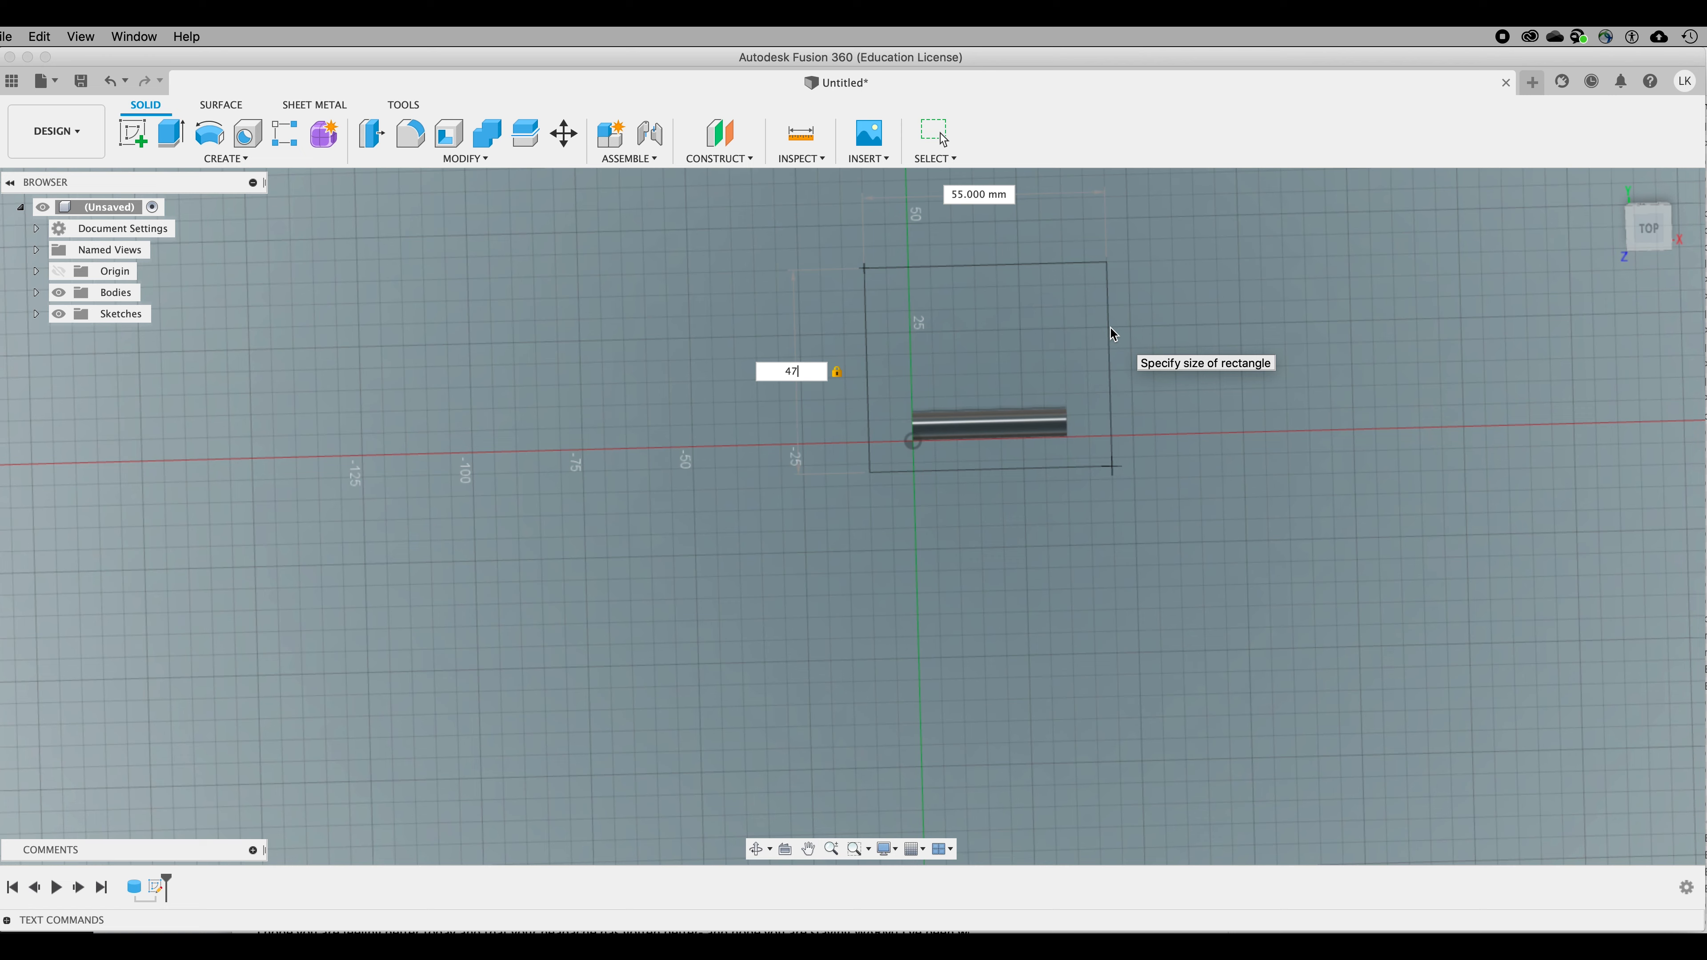
key("Tab")
type("47")
key("Tab")
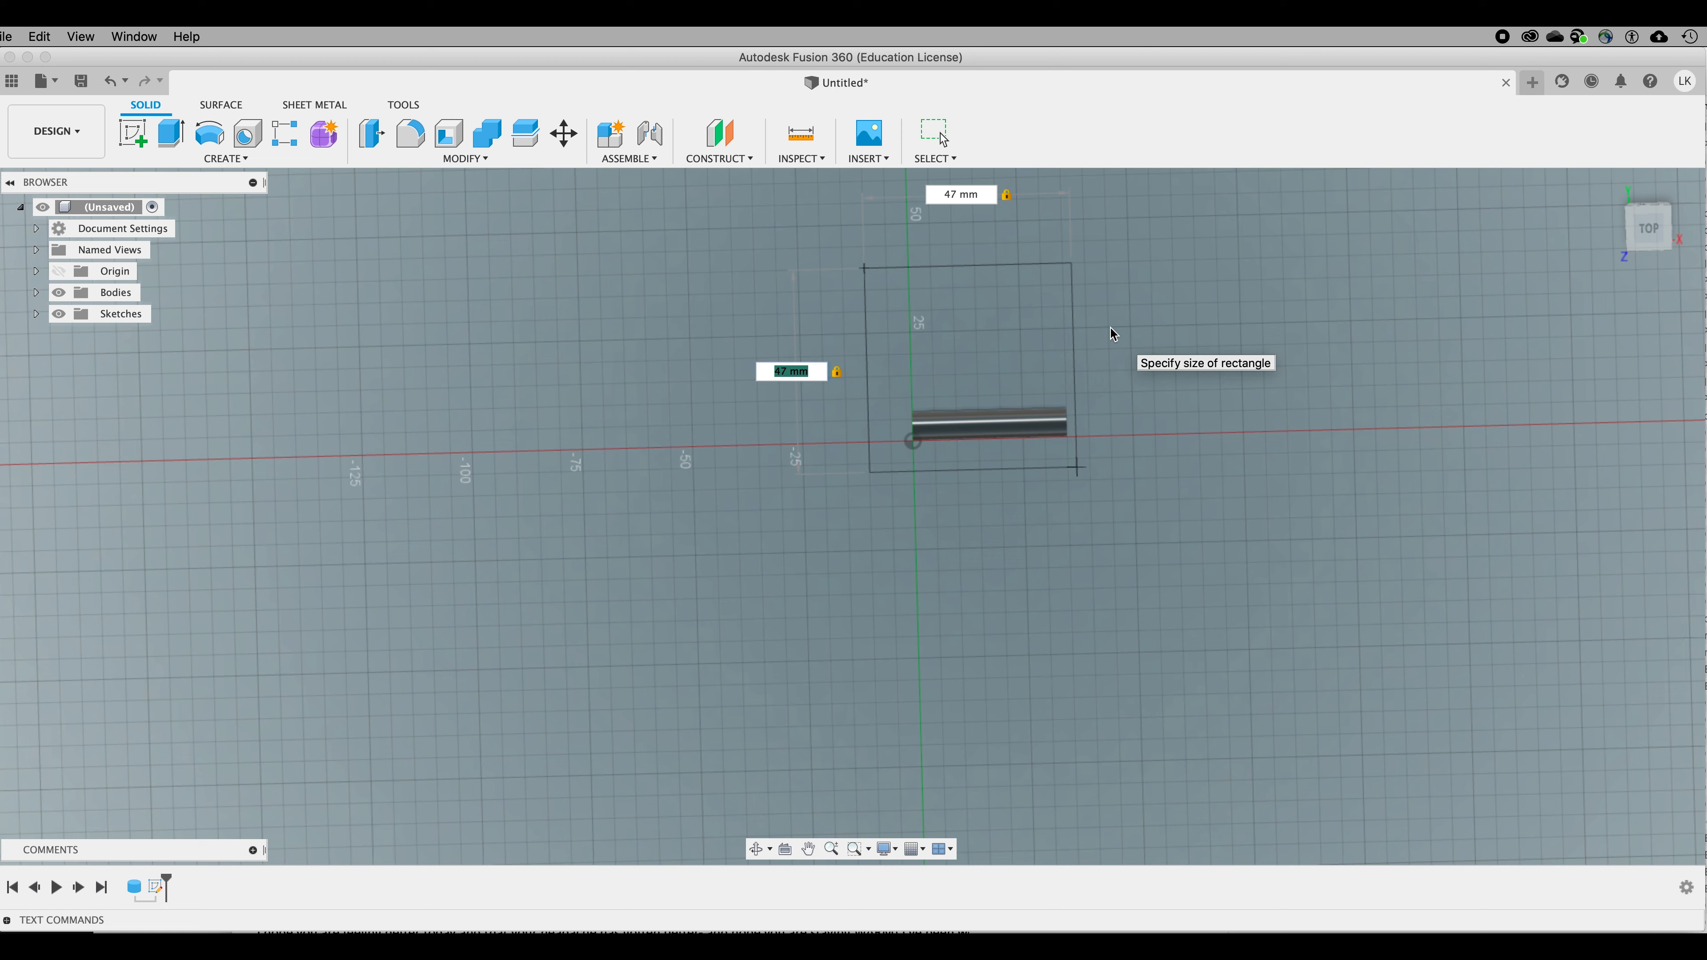
type("18")
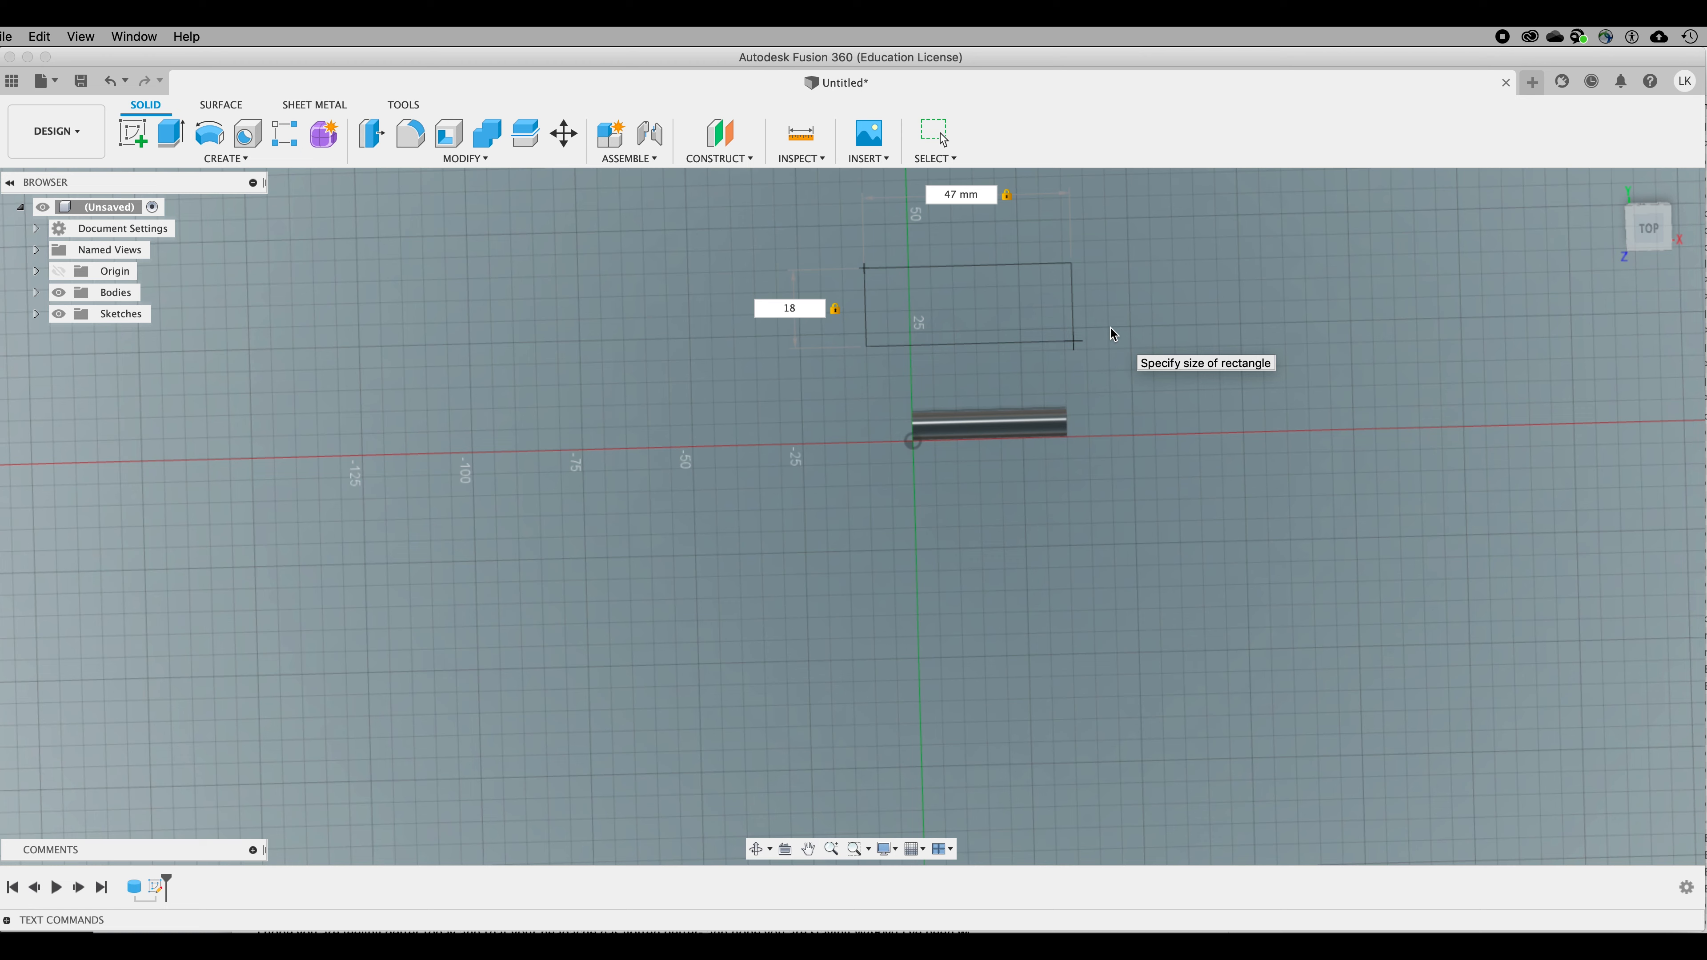
key("BackSpace")
key("BackSpace")
type("24")
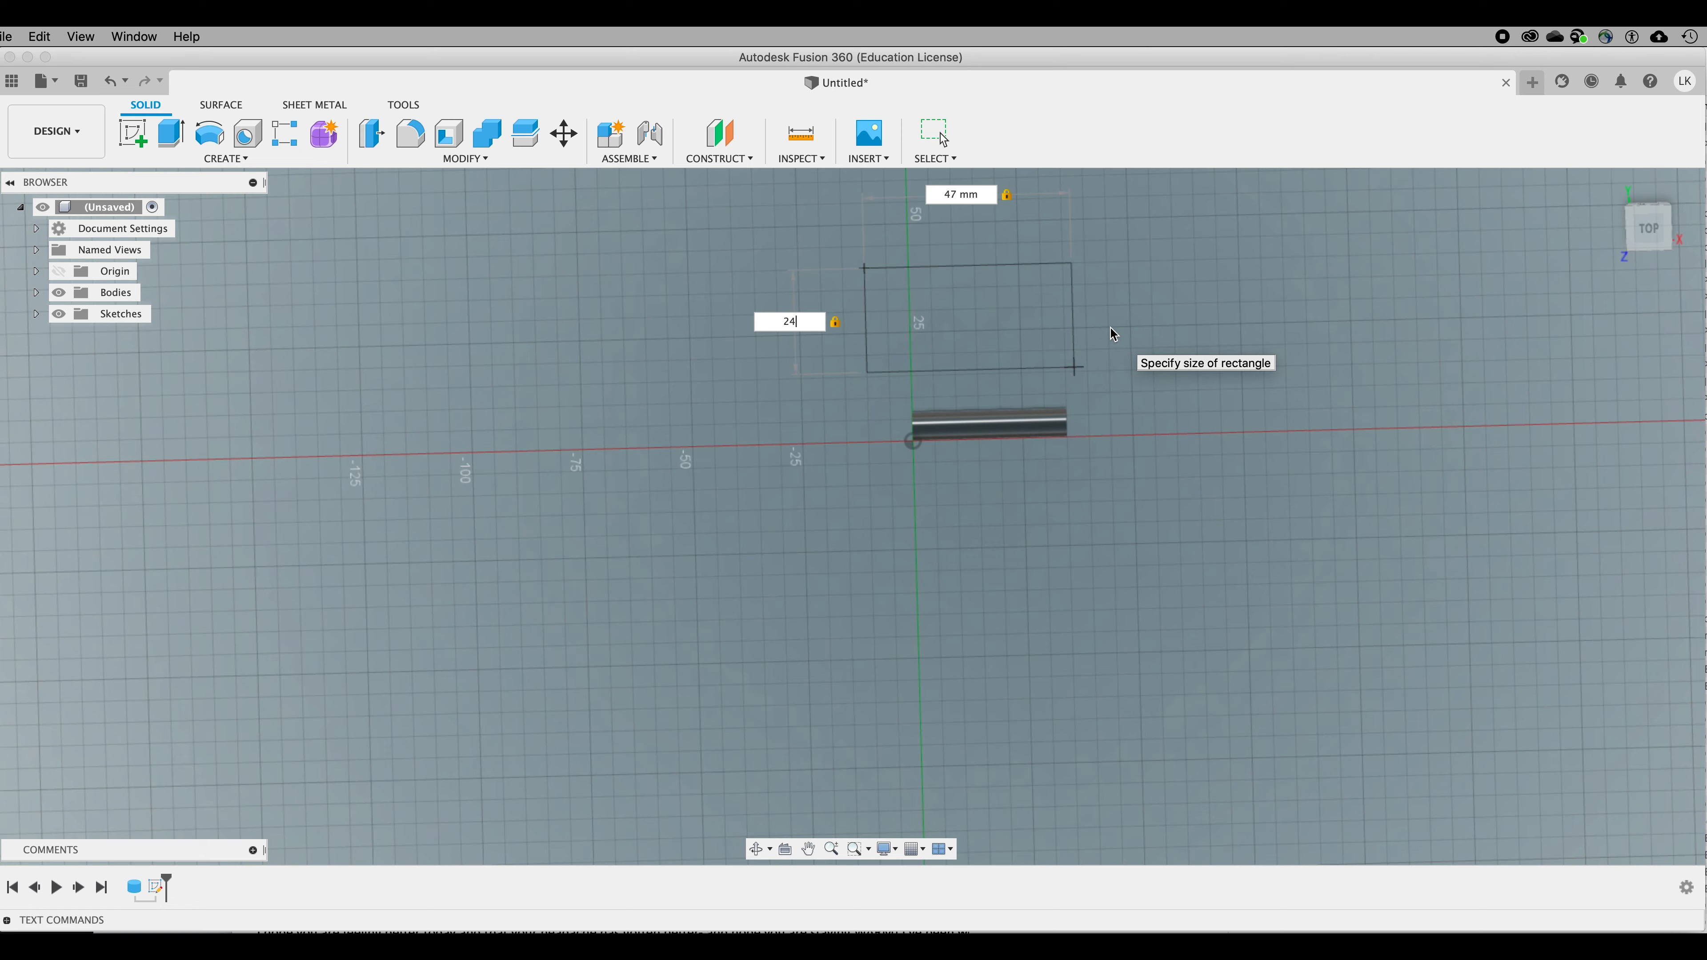
key("Return")
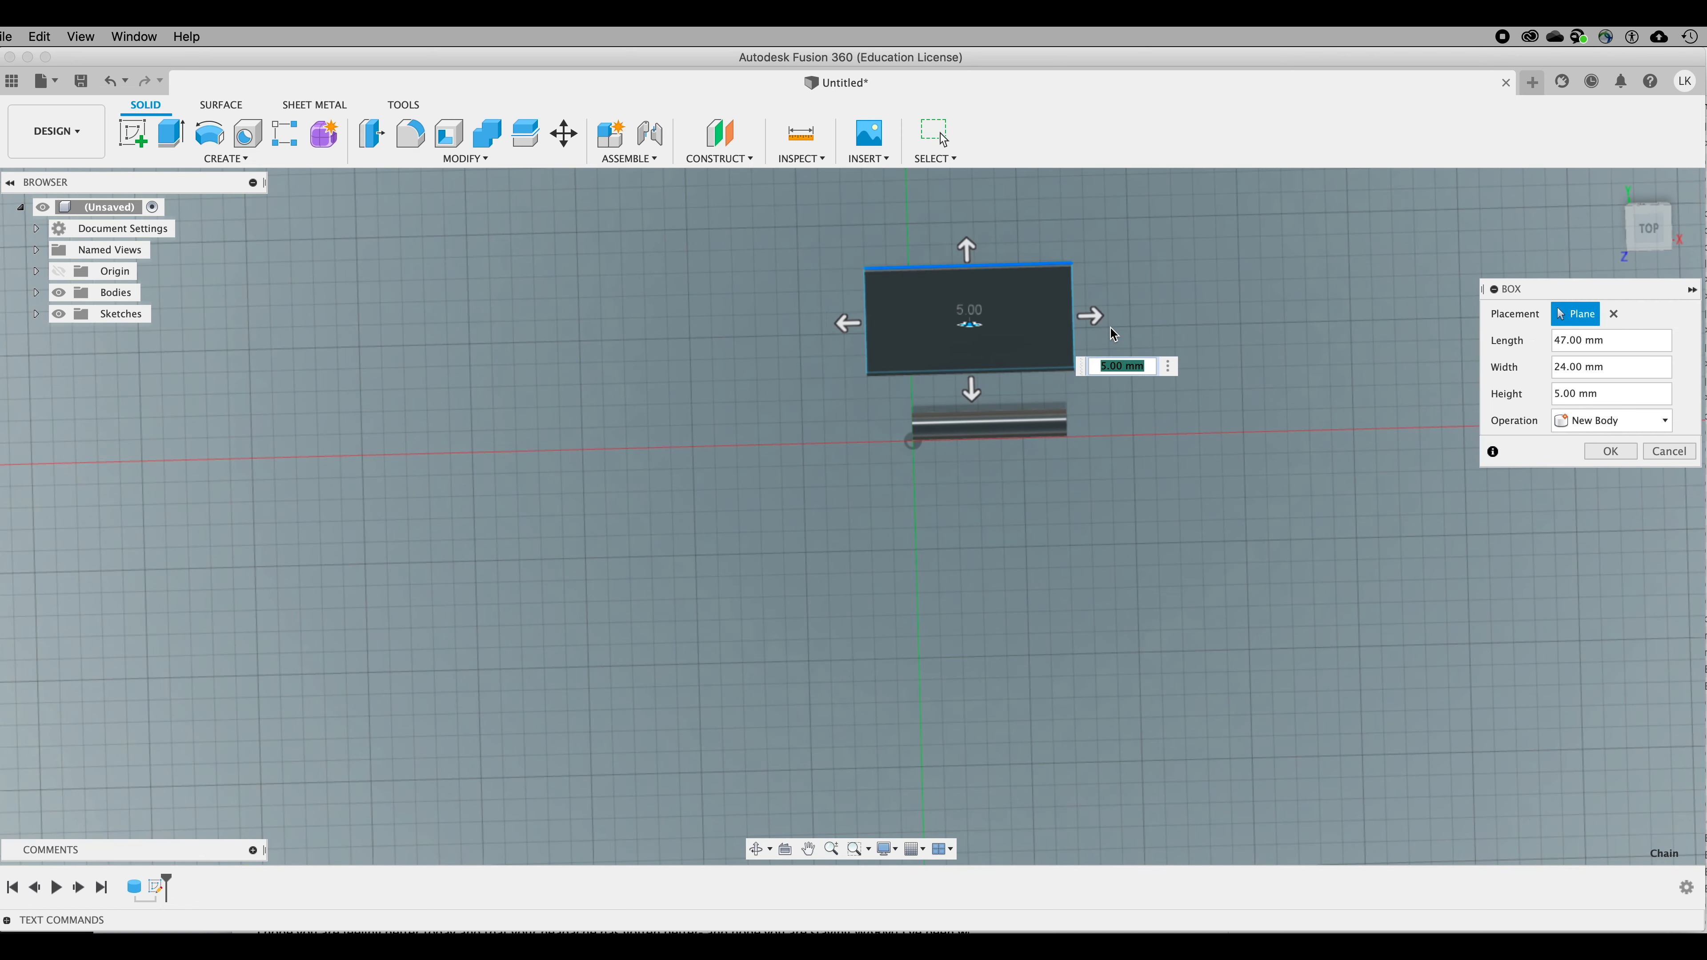
key("Return")
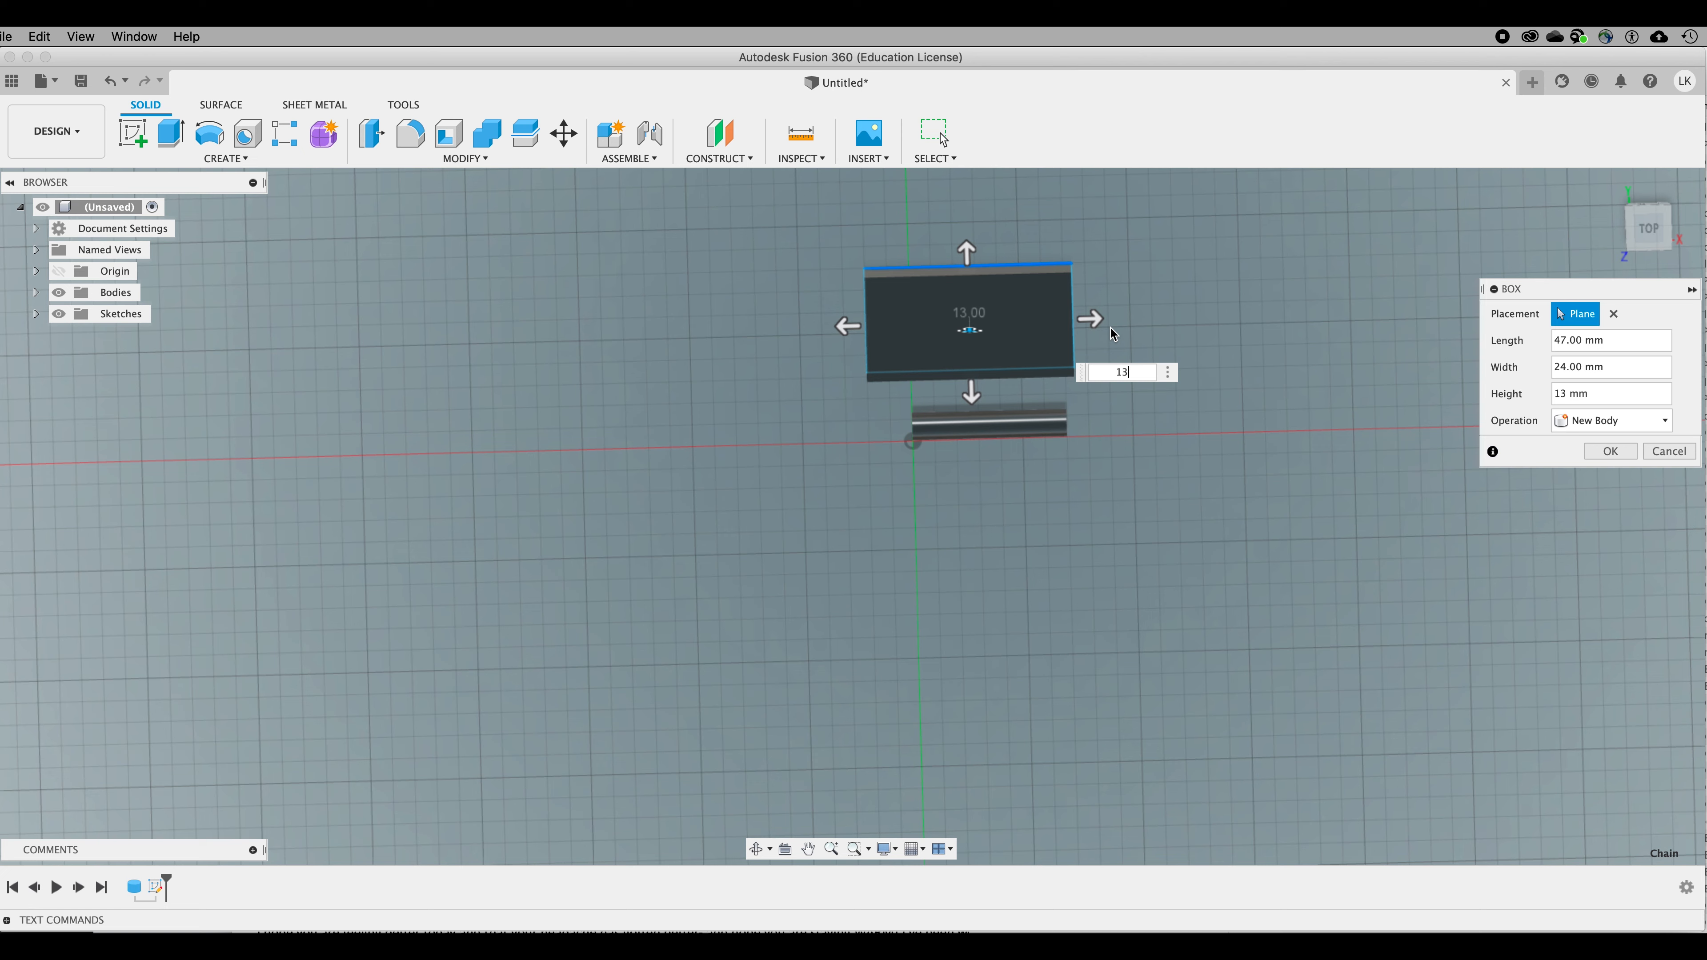
key("Return")
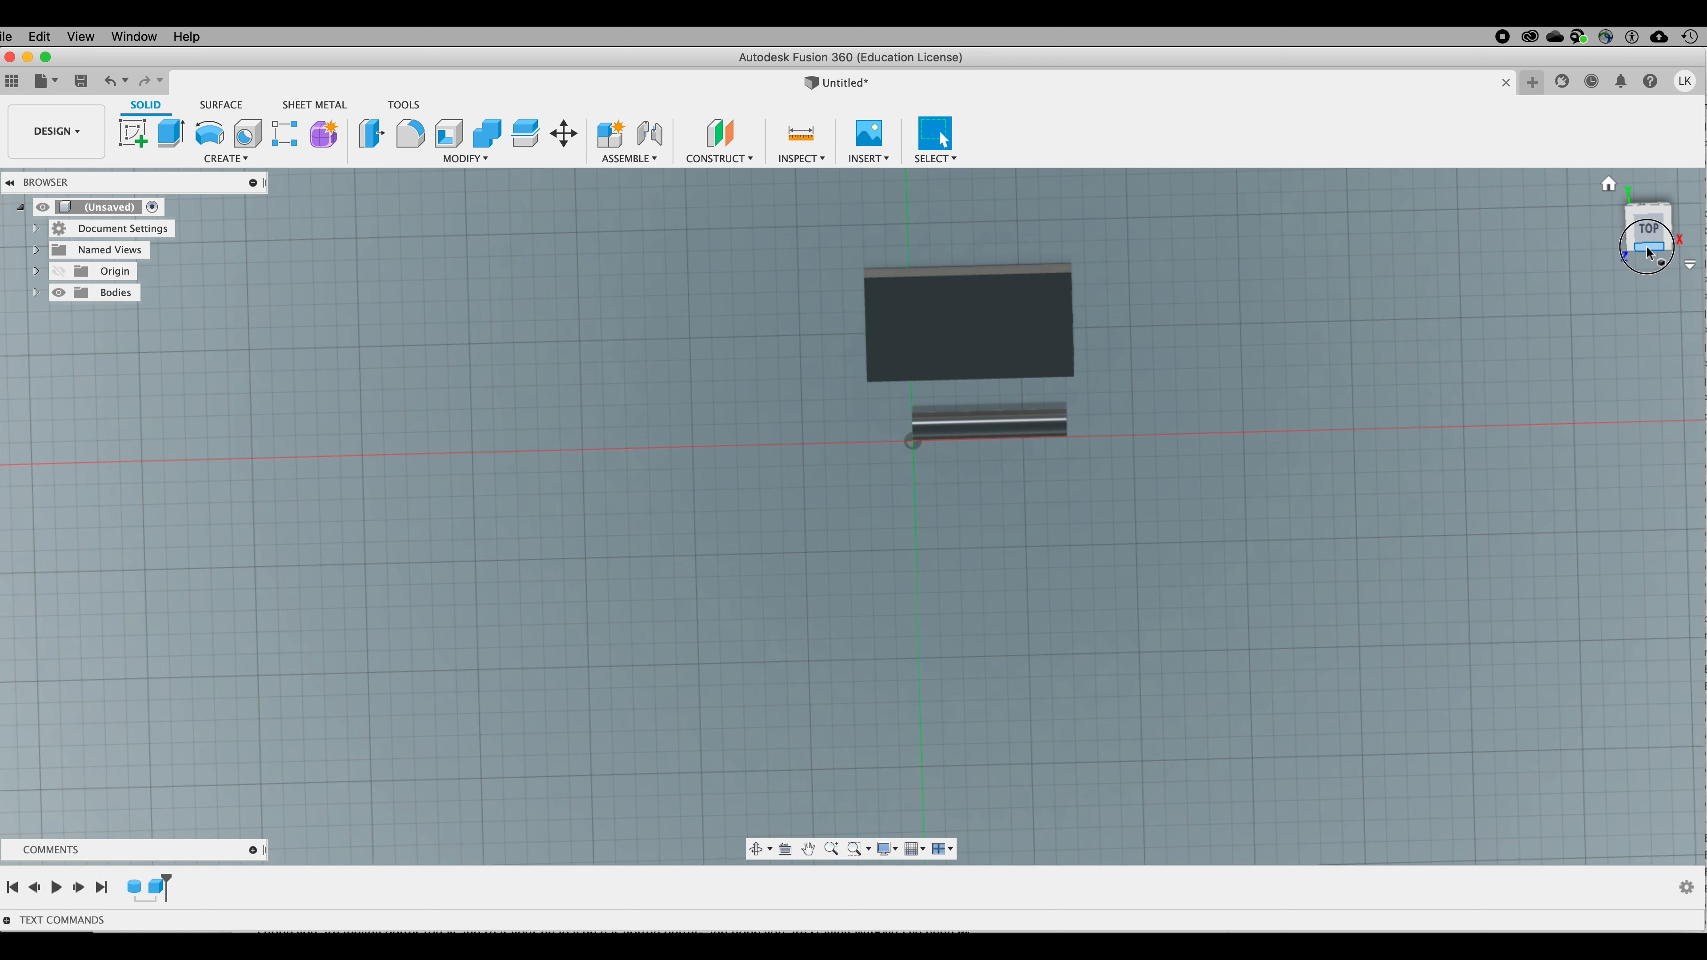
Step: Start a second solid box on the horizontal origin plane, placing its first base corner beside the existing box on the positive X side
mouse_move(1649, 250)
left_mouse_down()
mouse_move(1630, 130)
mouse_move(1630, 146)
left_mouse_up()
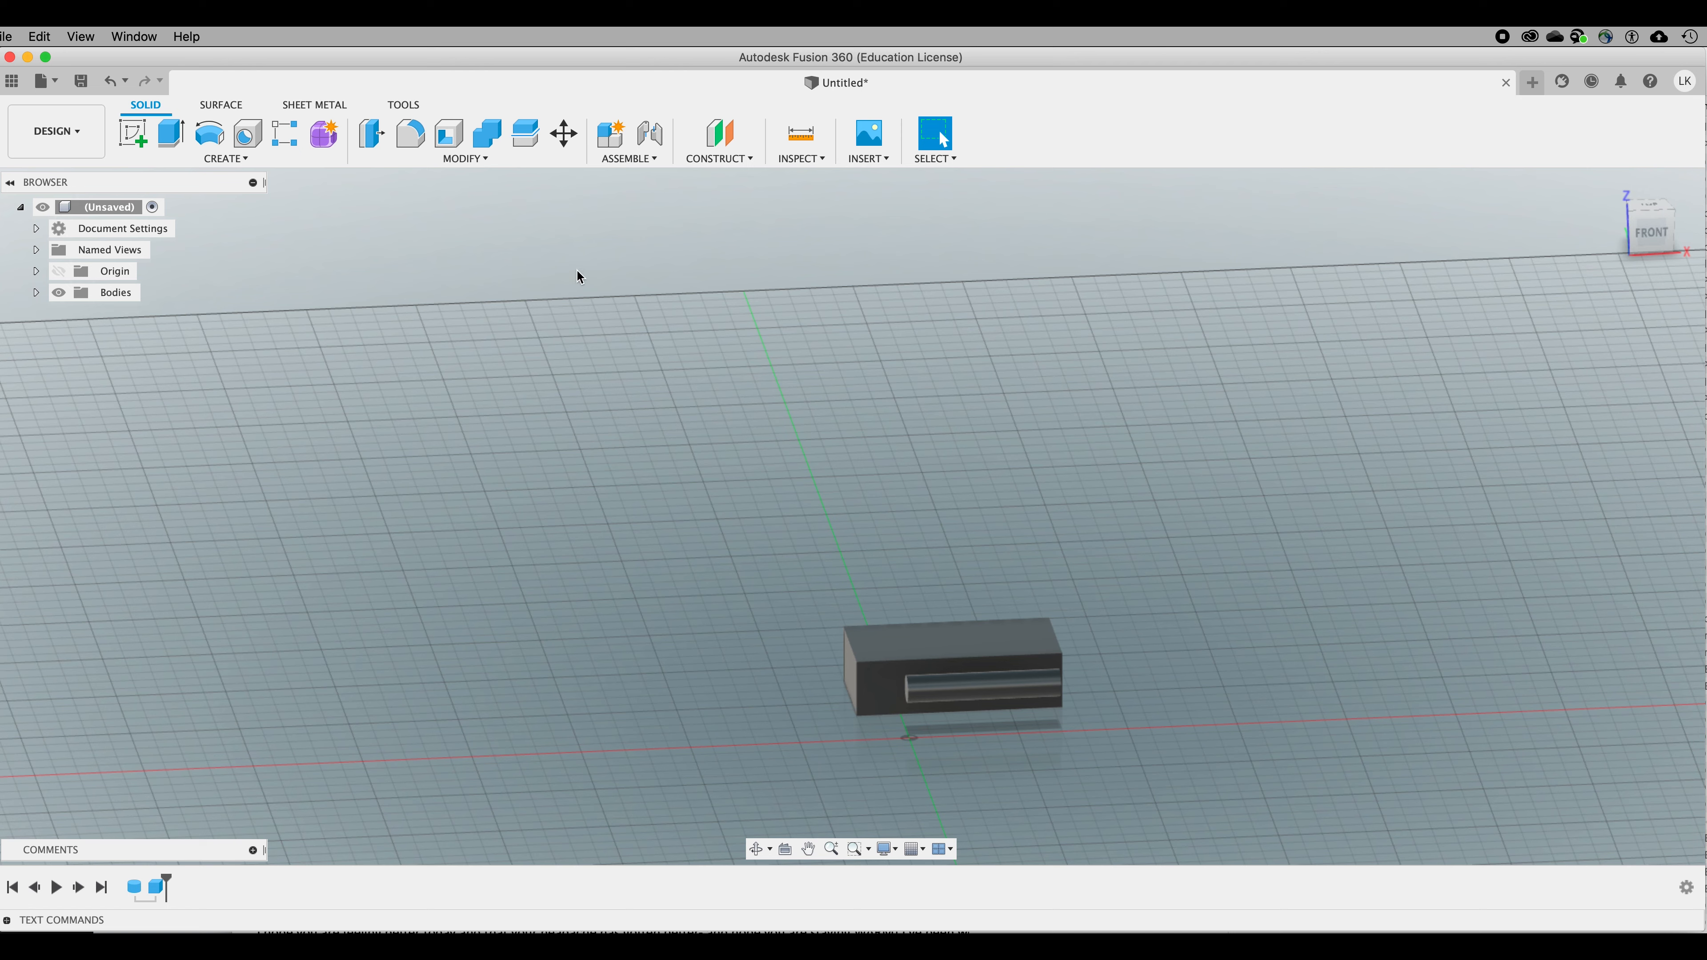
left_click(237, 160)
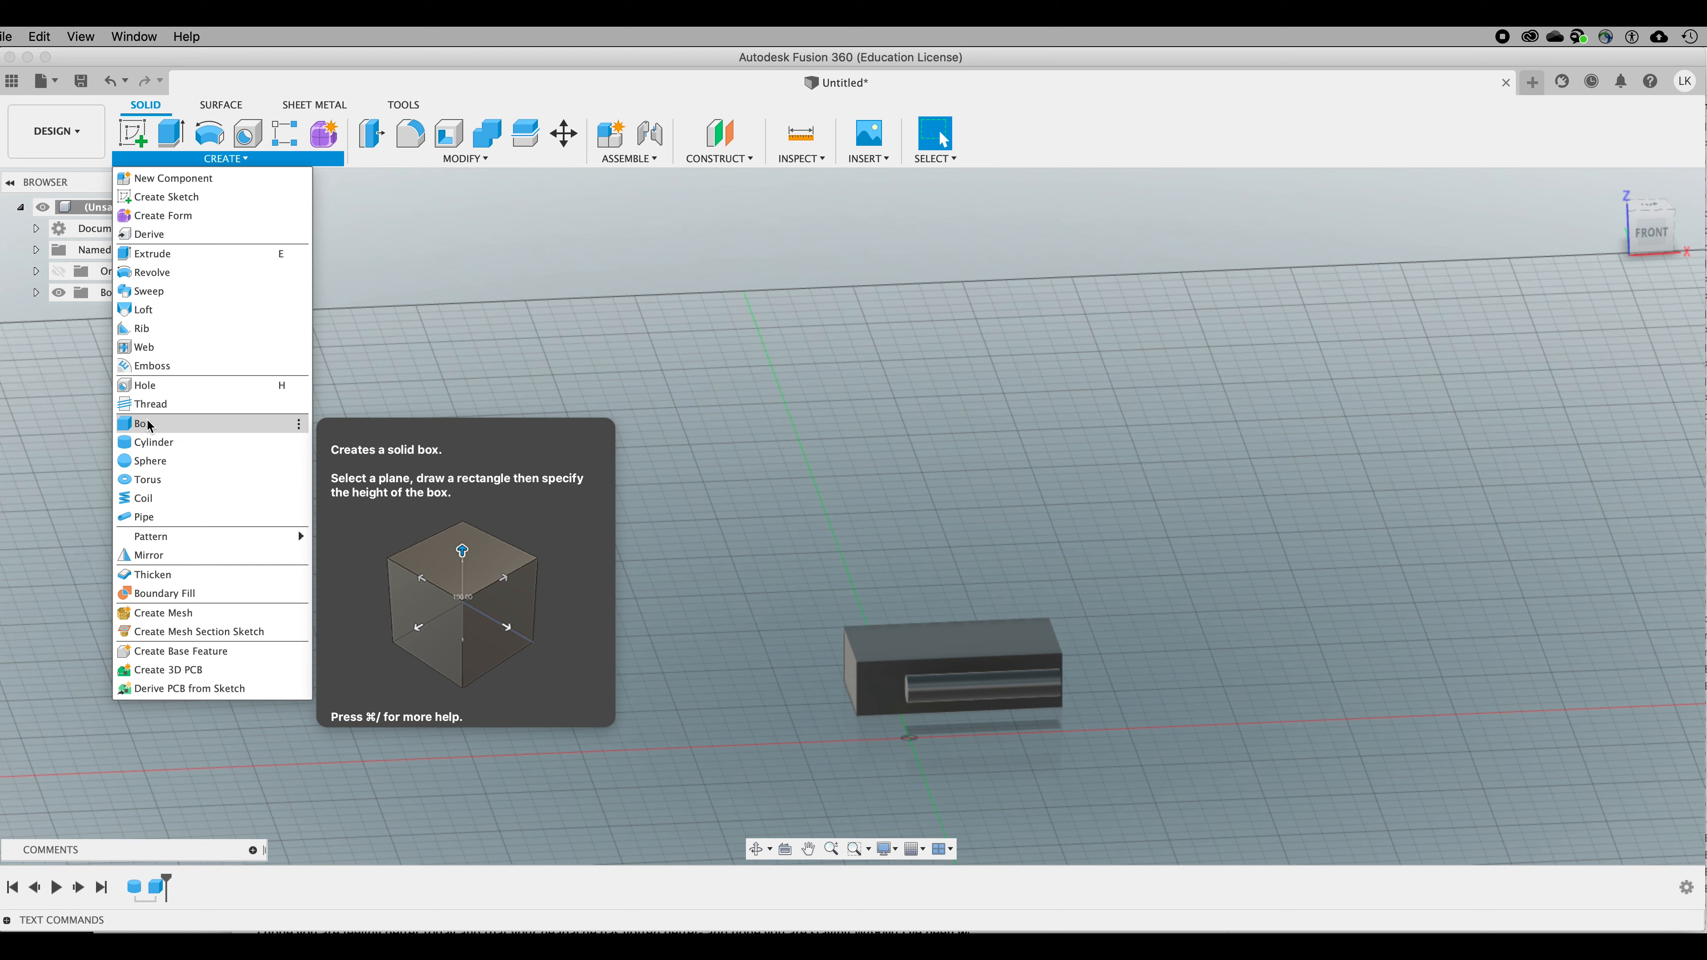
left_click(149, 425)
left_click(991, 711)
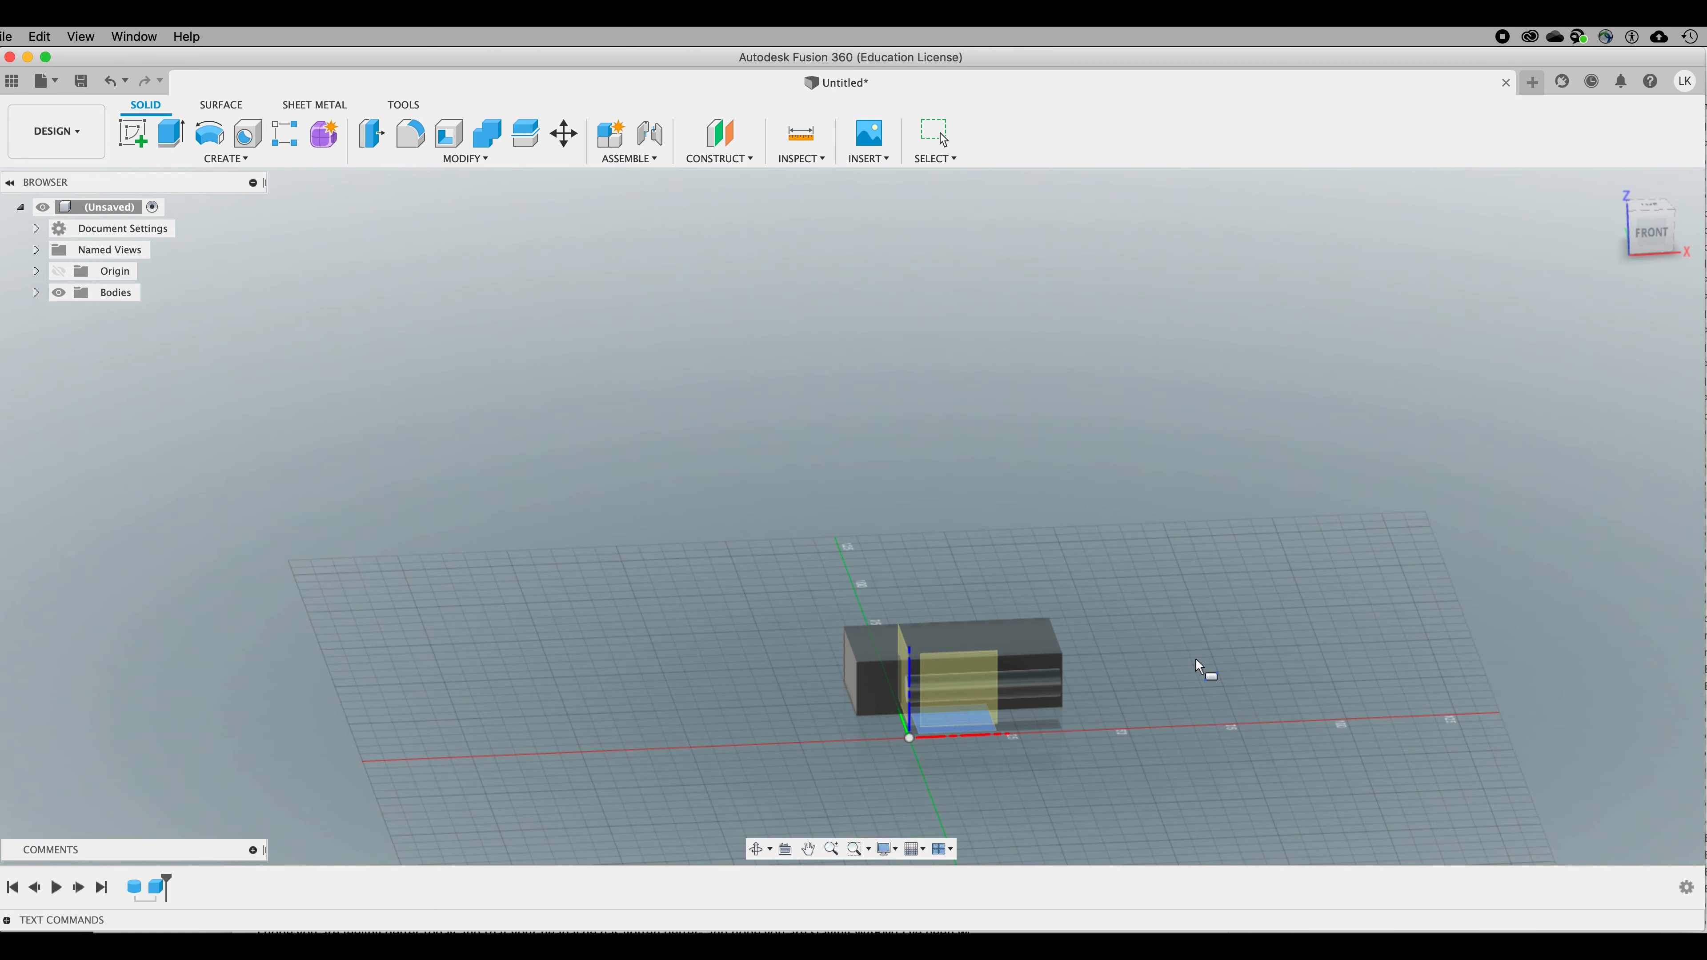
left_click(1154, 665)
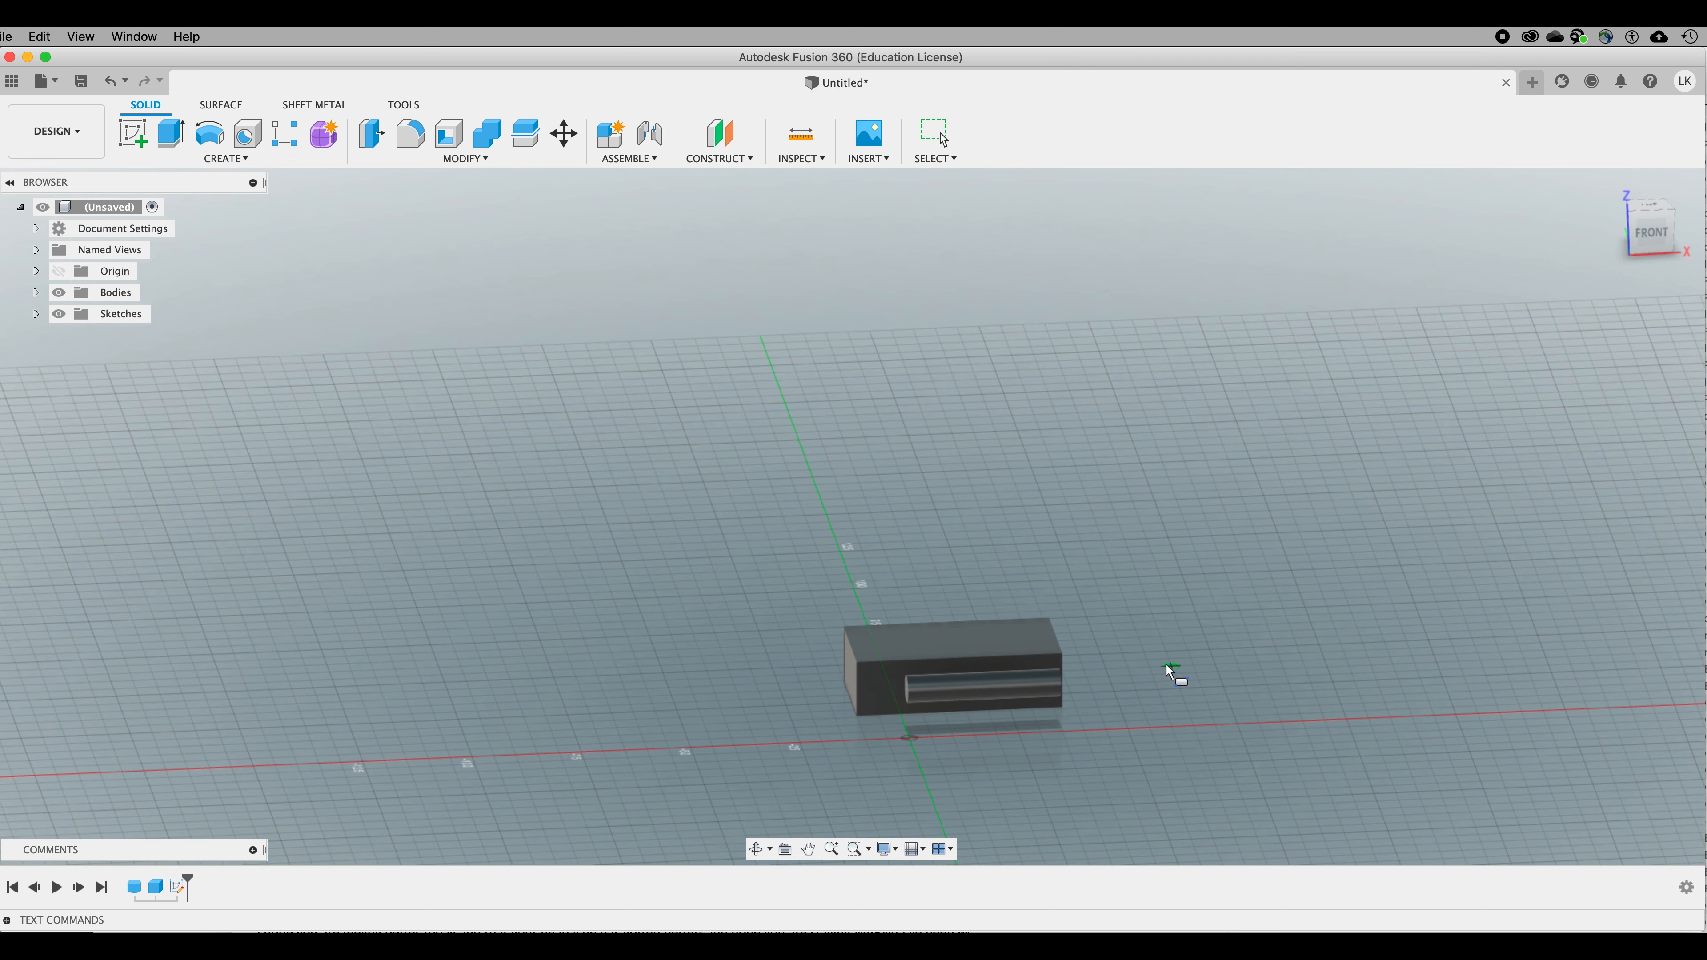
left_click(1131, 613)
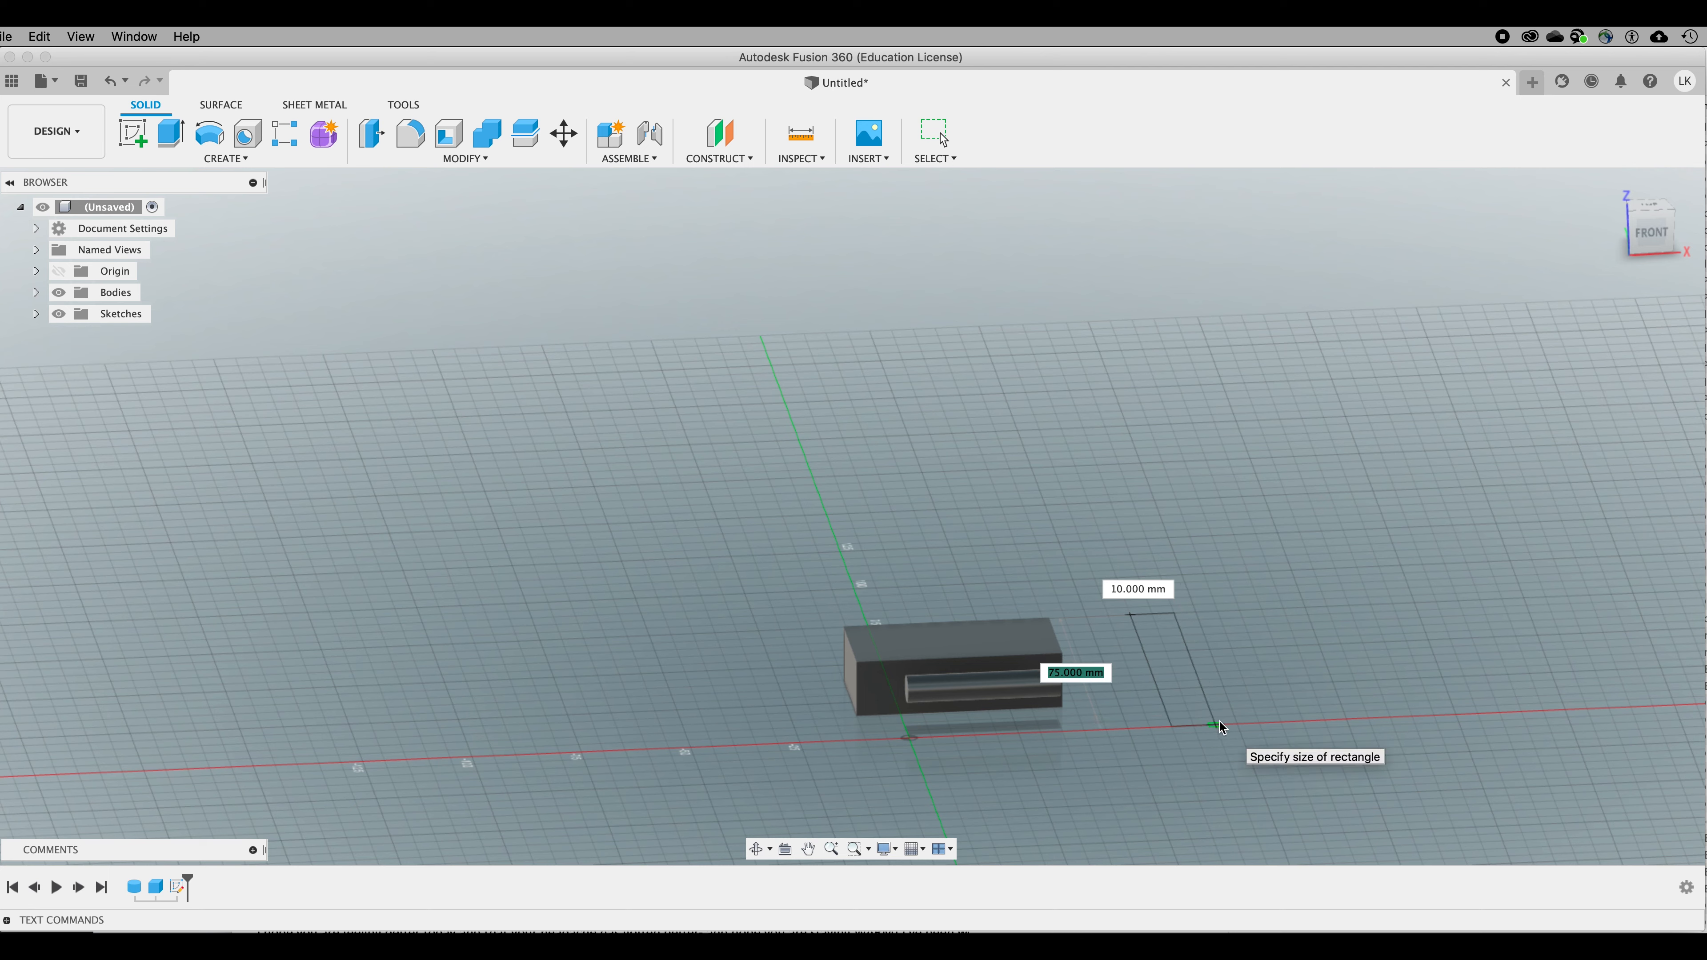
Step: Give the second box a length of 21.5 mm, a width of 75 mm and a height of 30 mm, and create it as a new body
key("Tab")
type("2")
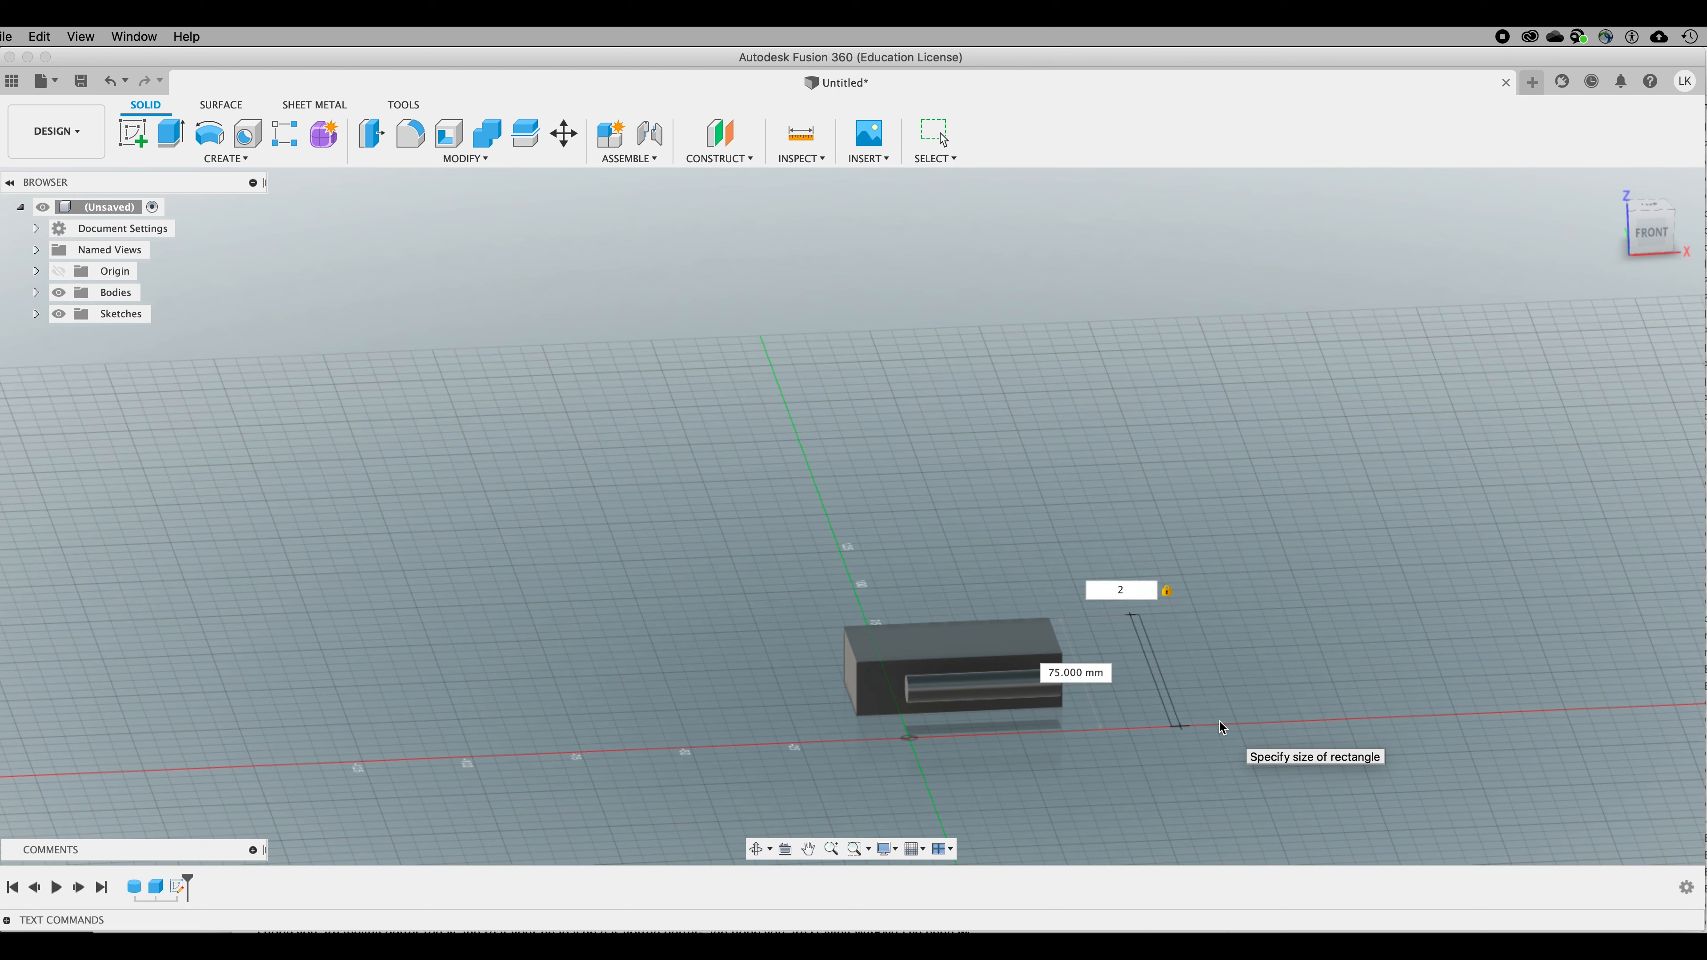
type("1")
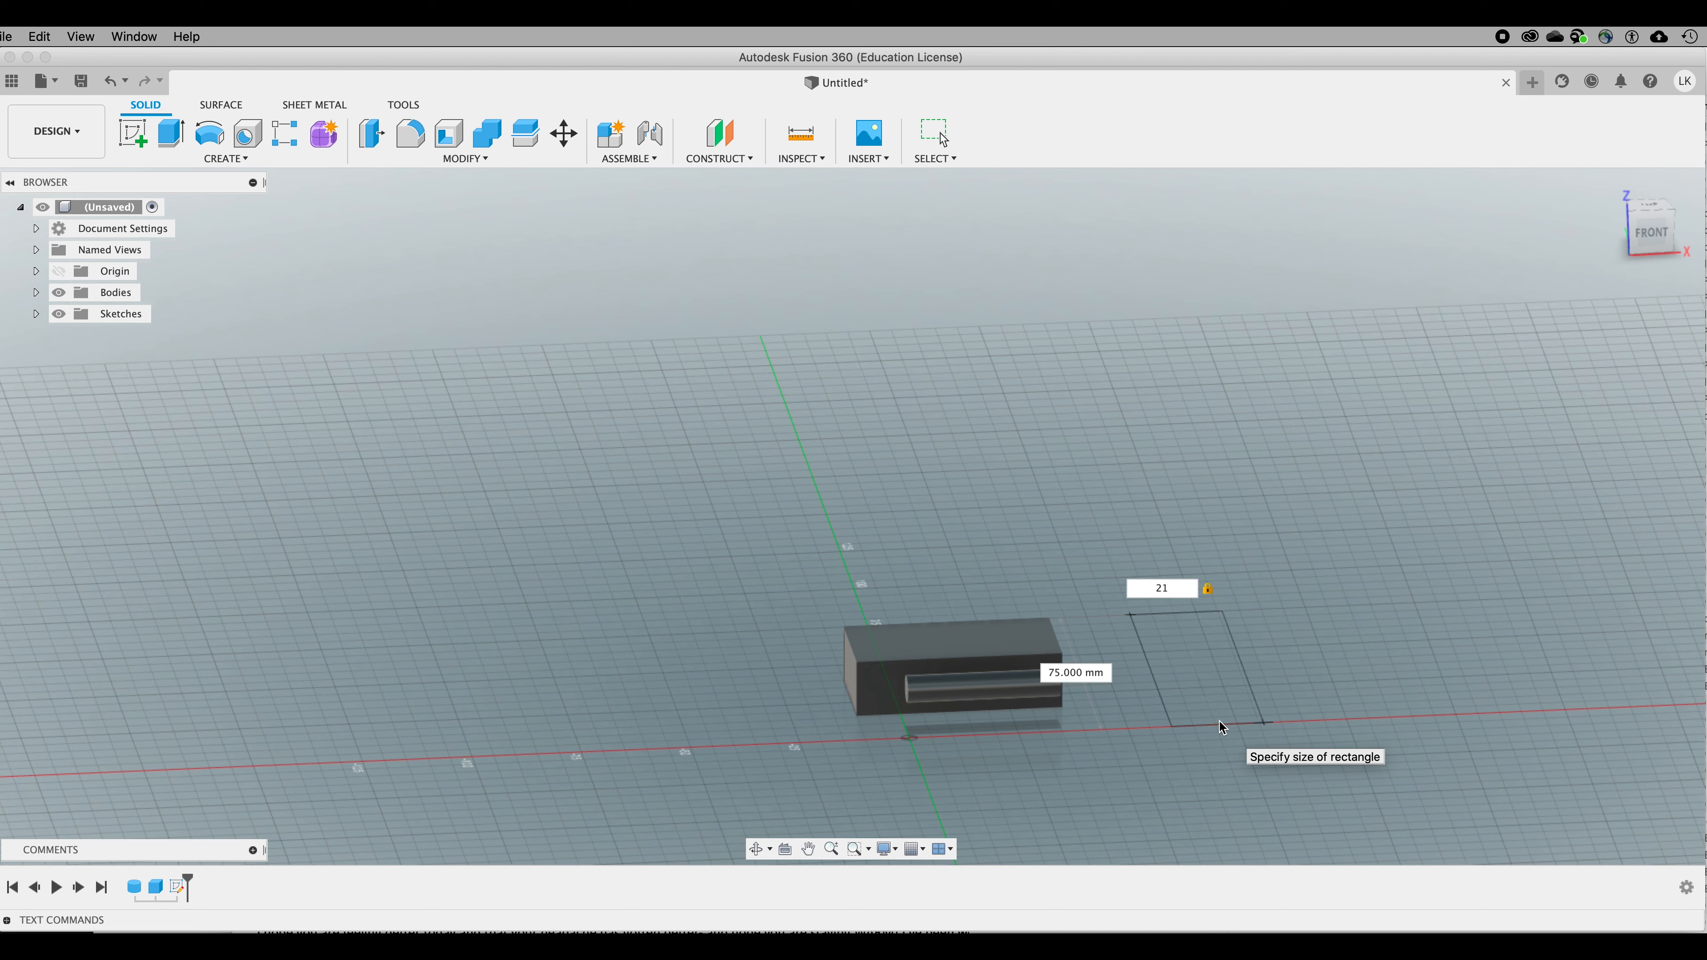
type(".5")
key("Tab")
key("Return")
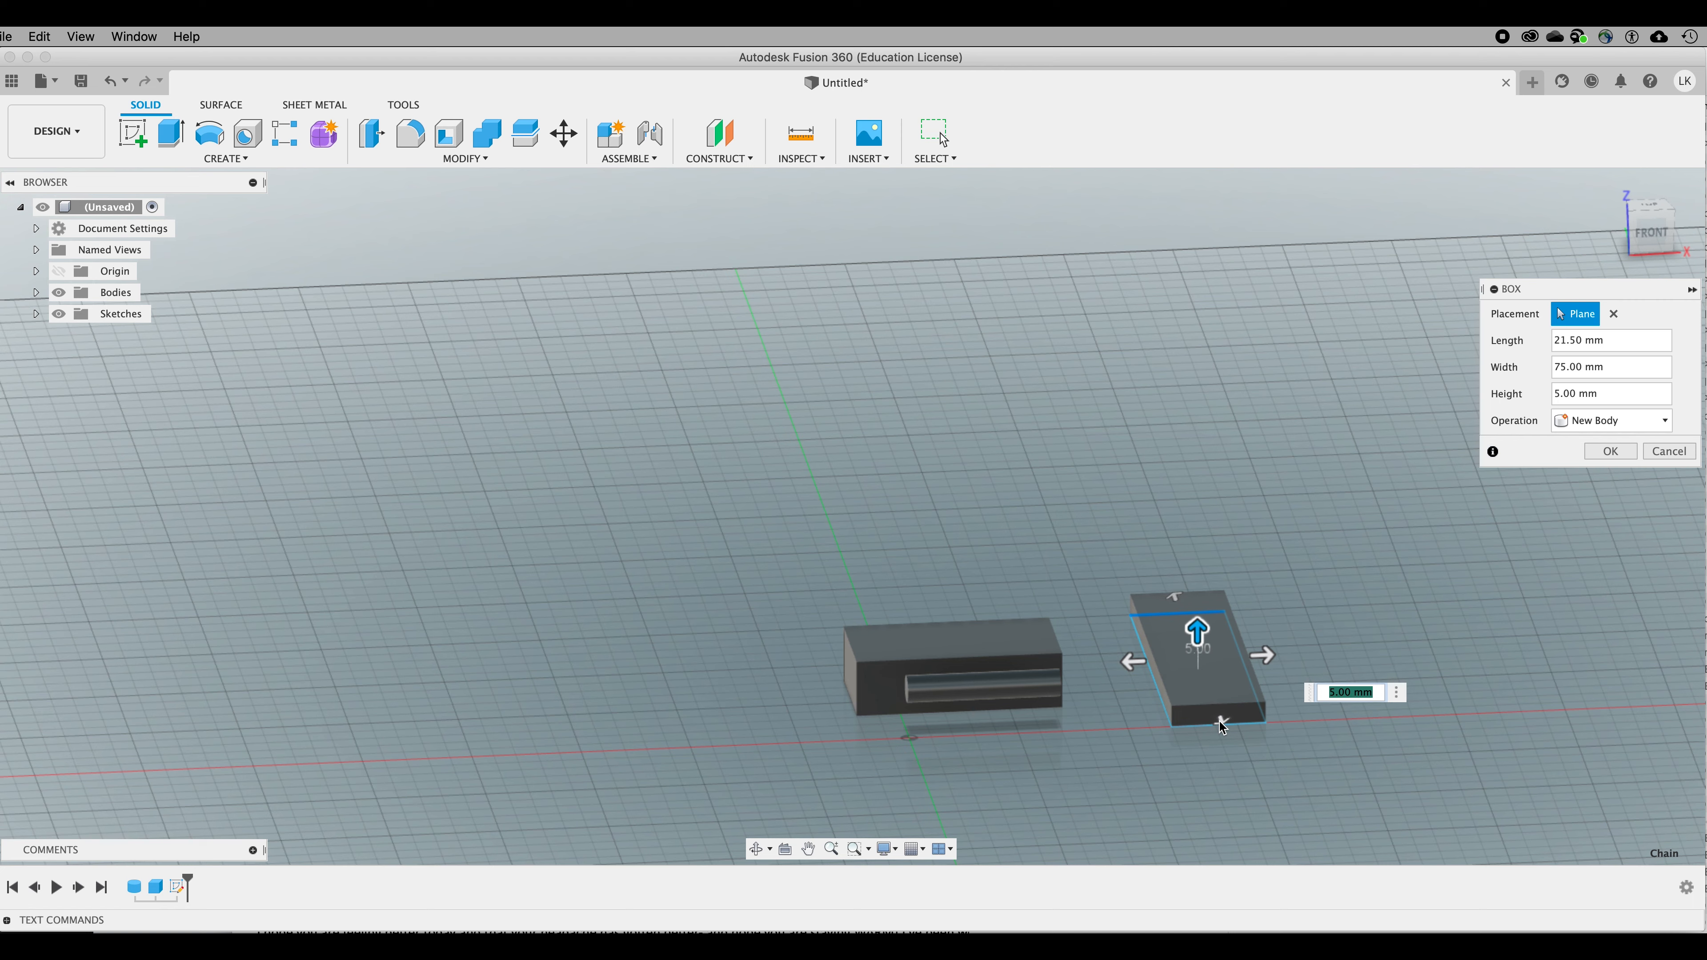
type("30")
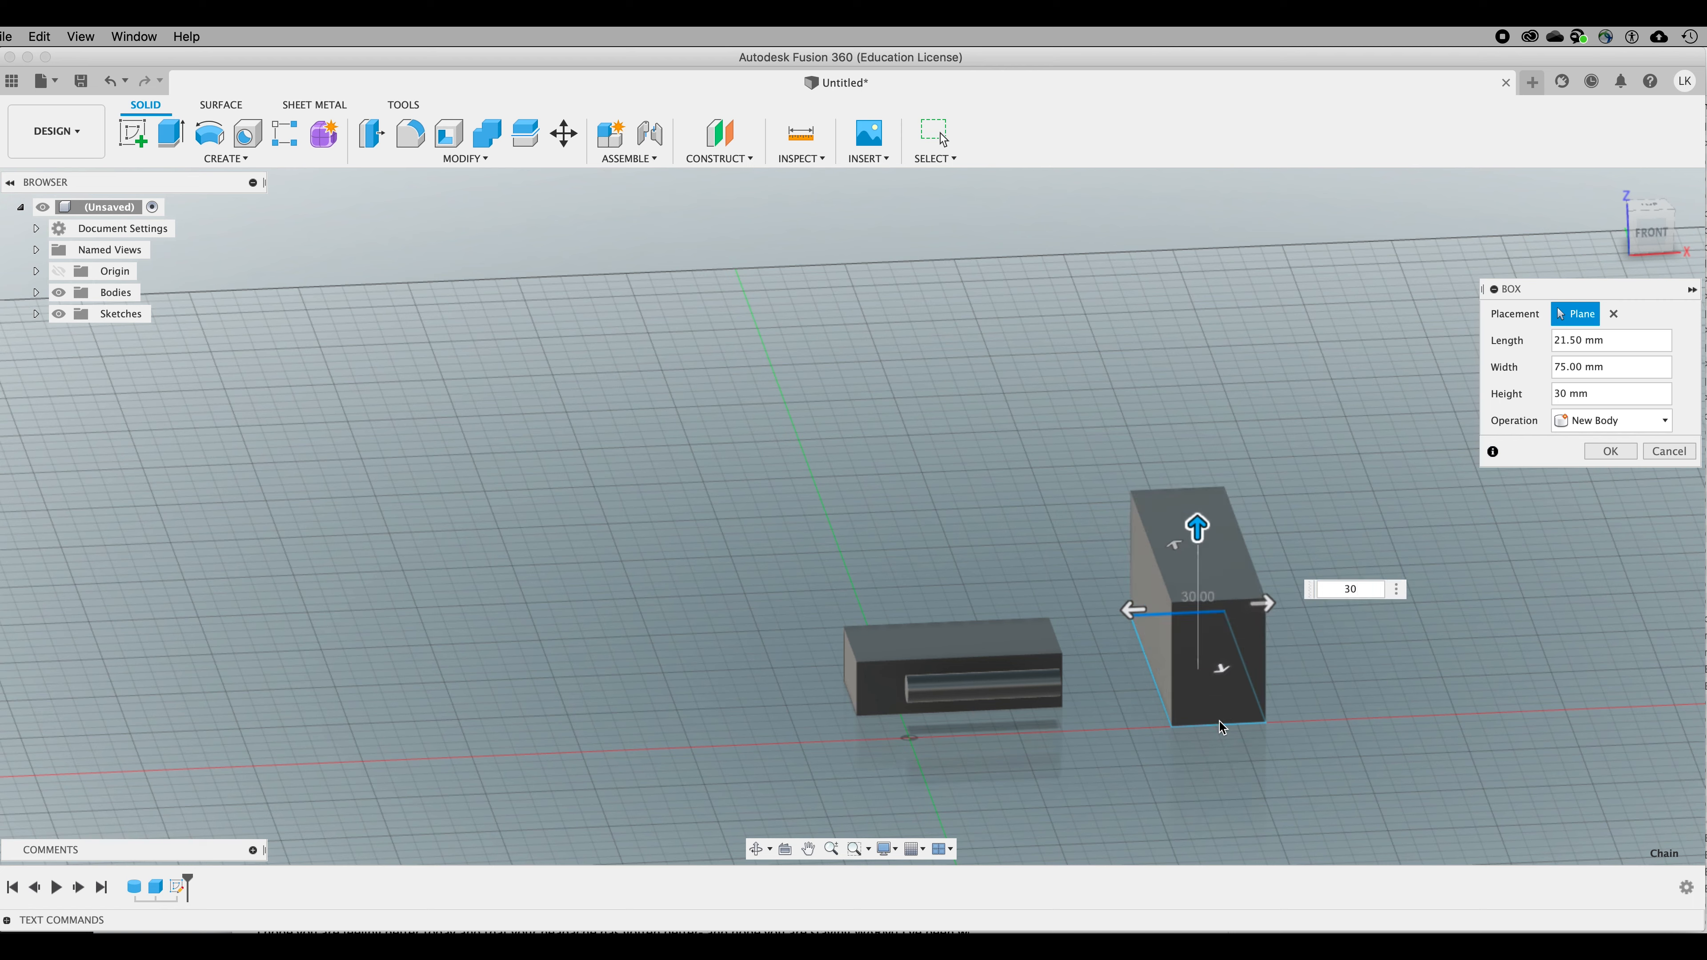
key("Return")
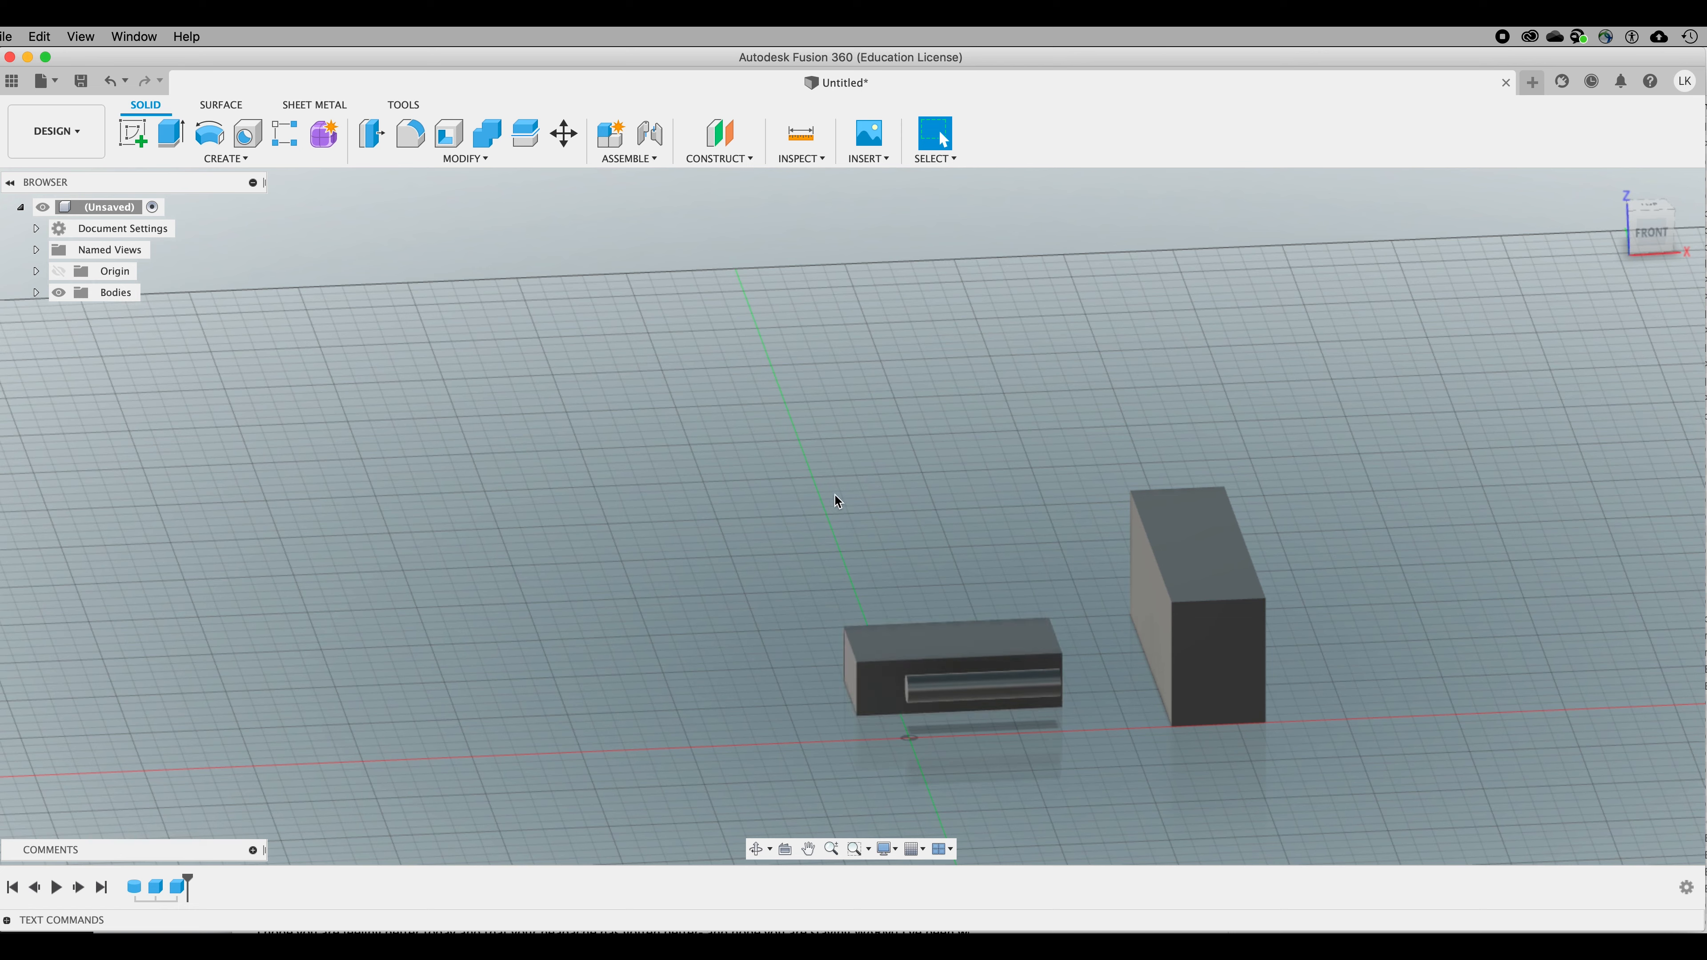
left_click(944, 648)
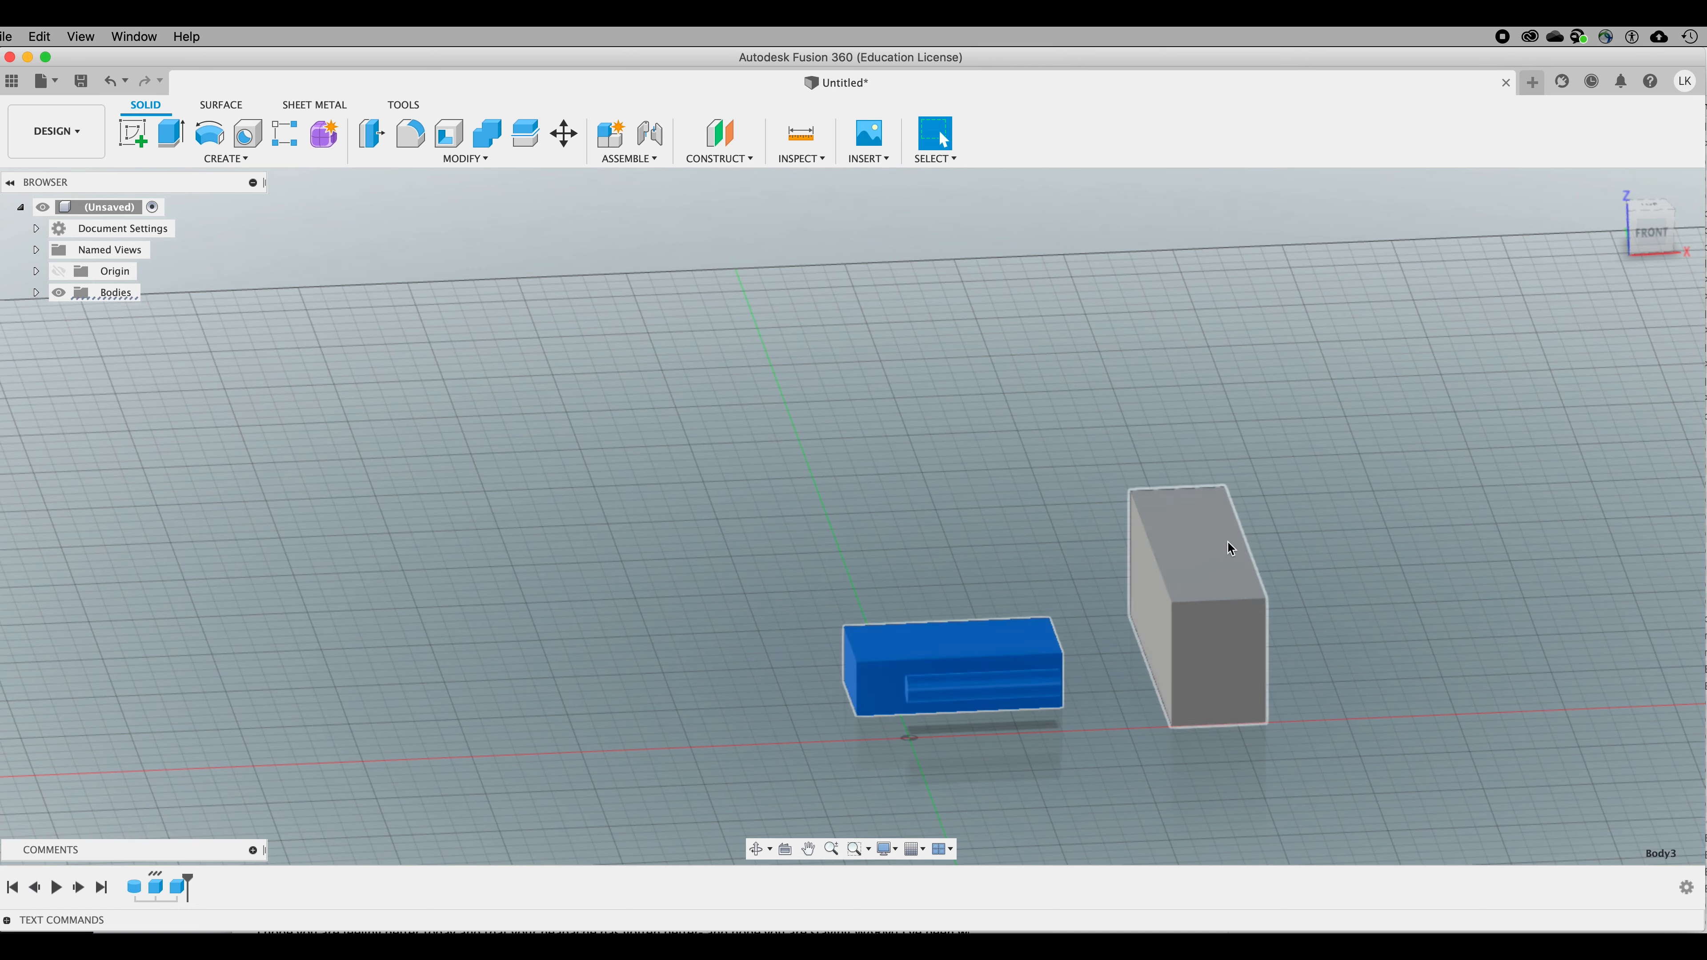
left_click(1203, 565)
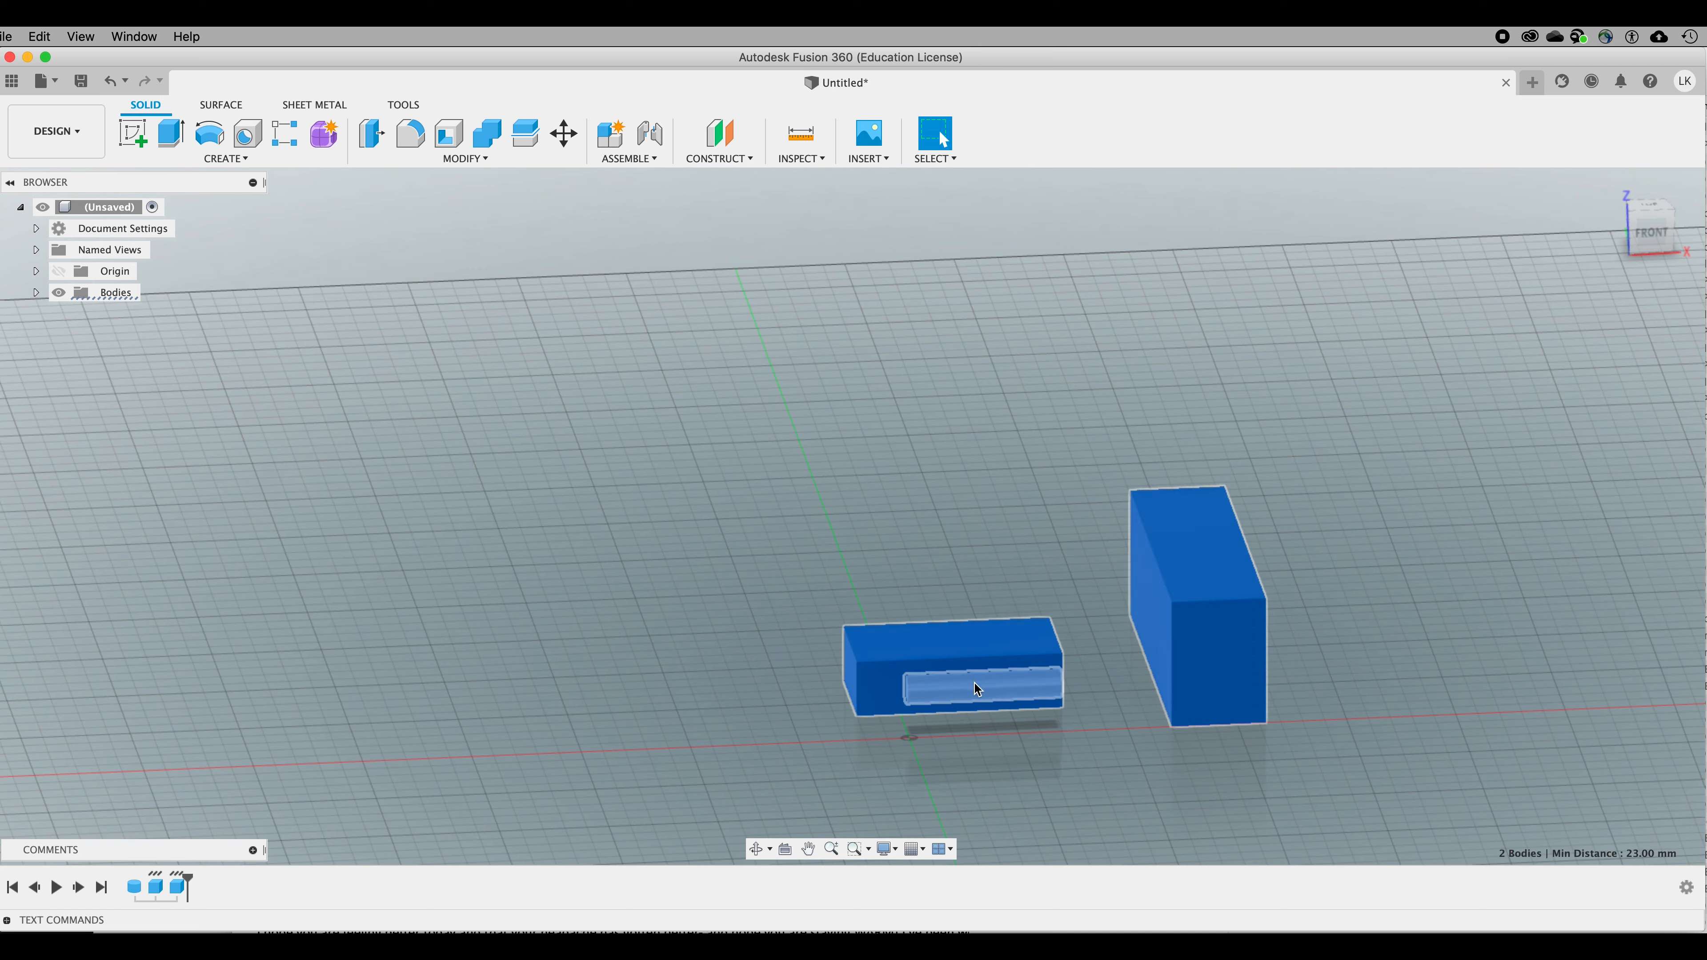
left_click(1096, 696)
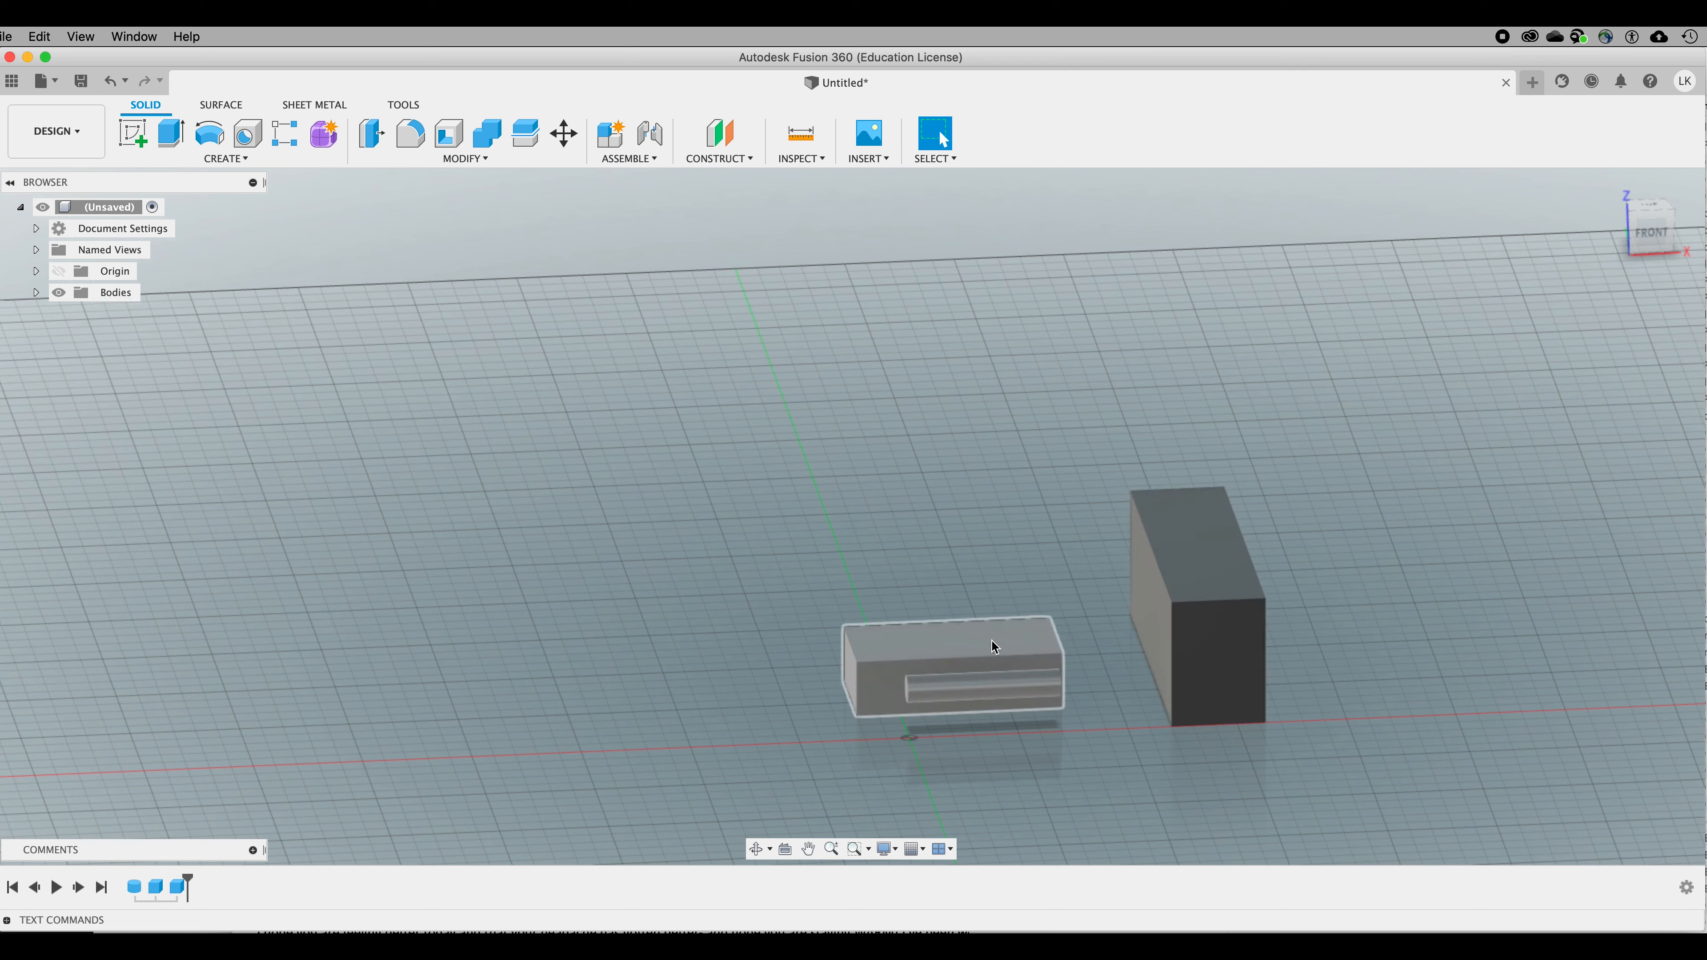
Step: Move the cylinder body about 100 mm in the negative X direction, away from the boxes
left_click(997, 687)
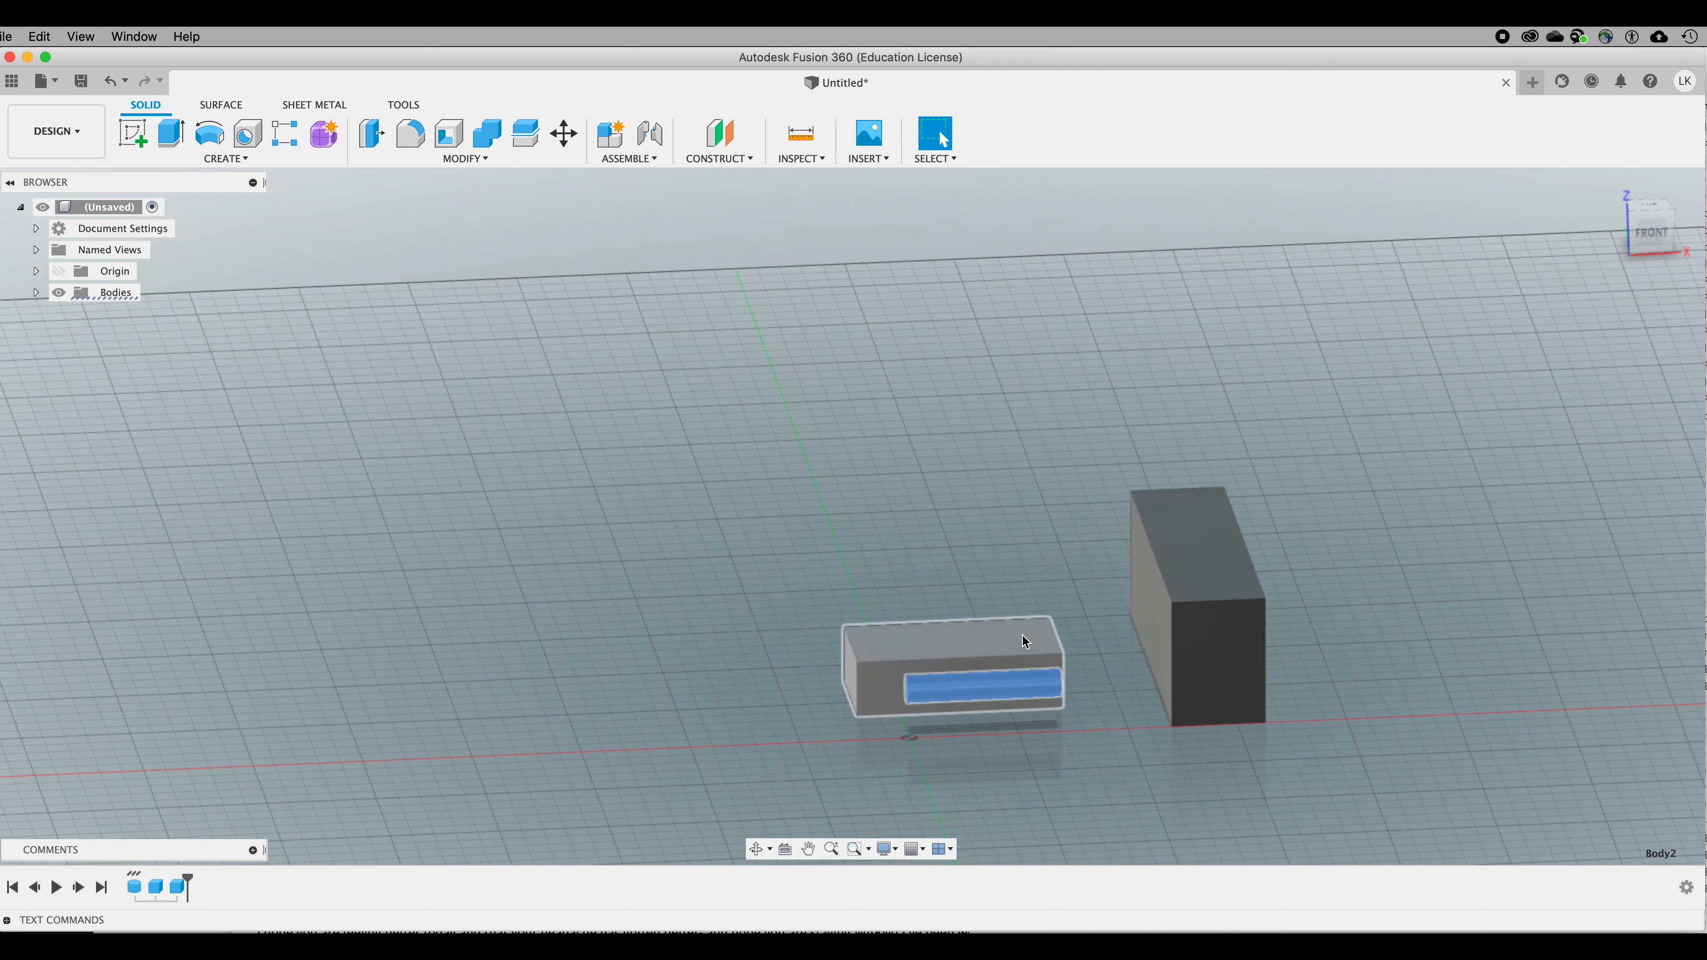
left_click(563, 133)
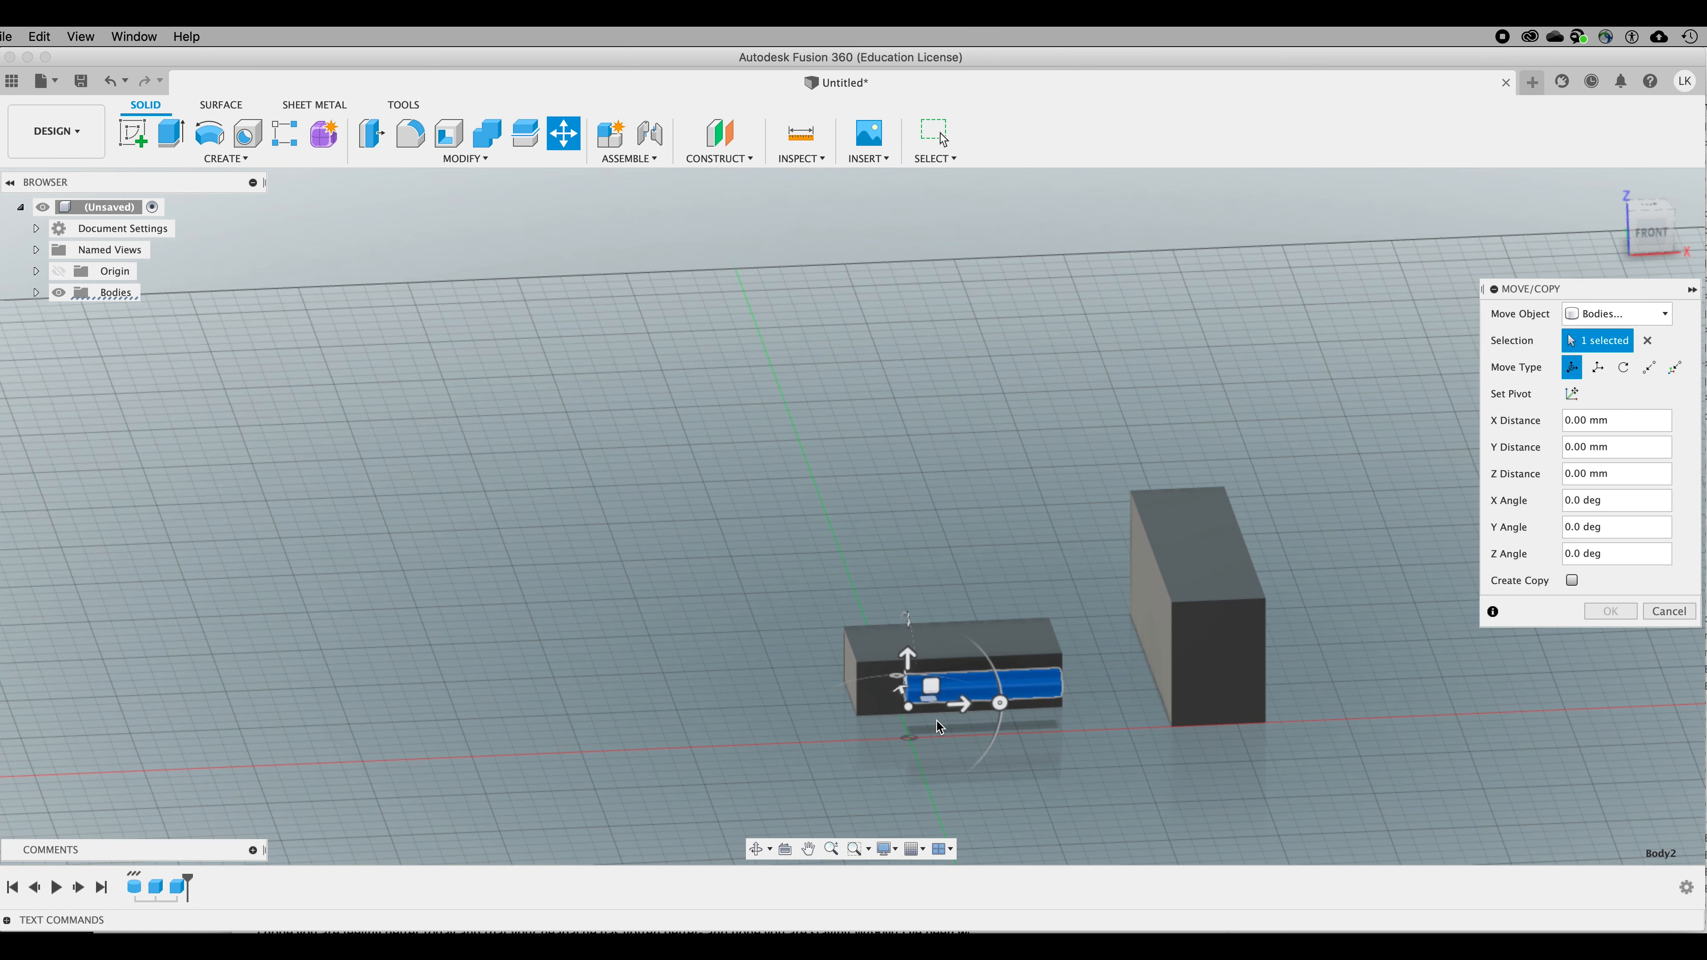
left_click_drag(962, 711, 771, 682)
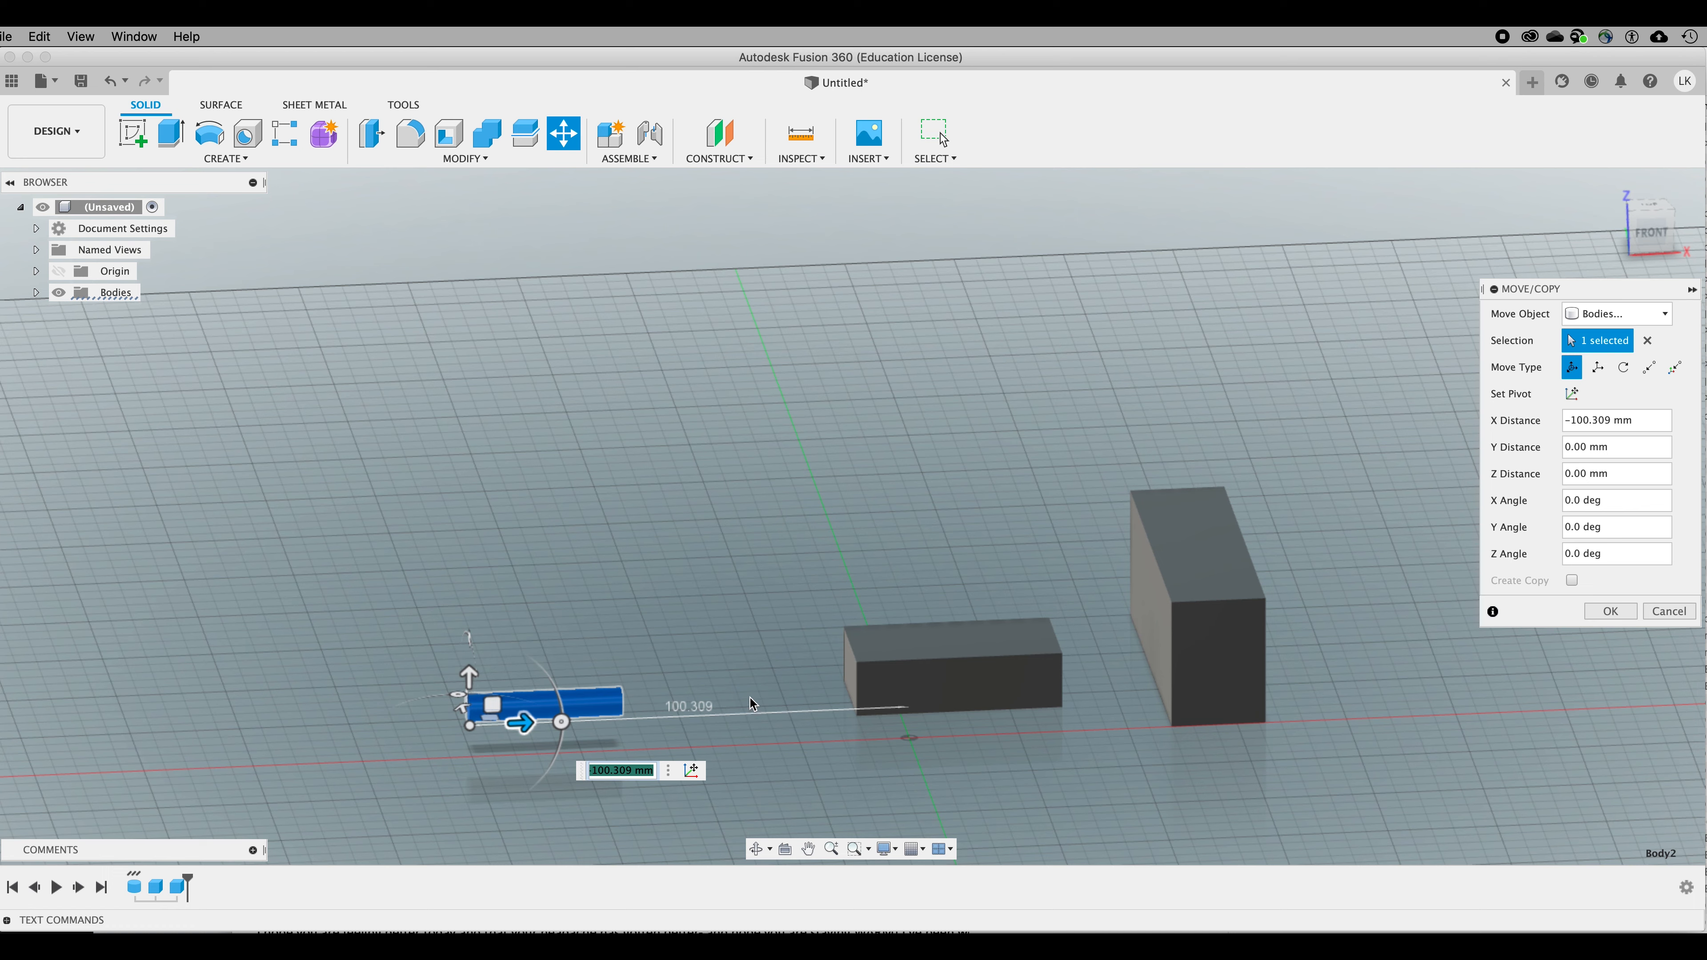
key("Return")
Step: Align the smaller box to the taller box so that the two bodies intersect
left_click(928, 653)
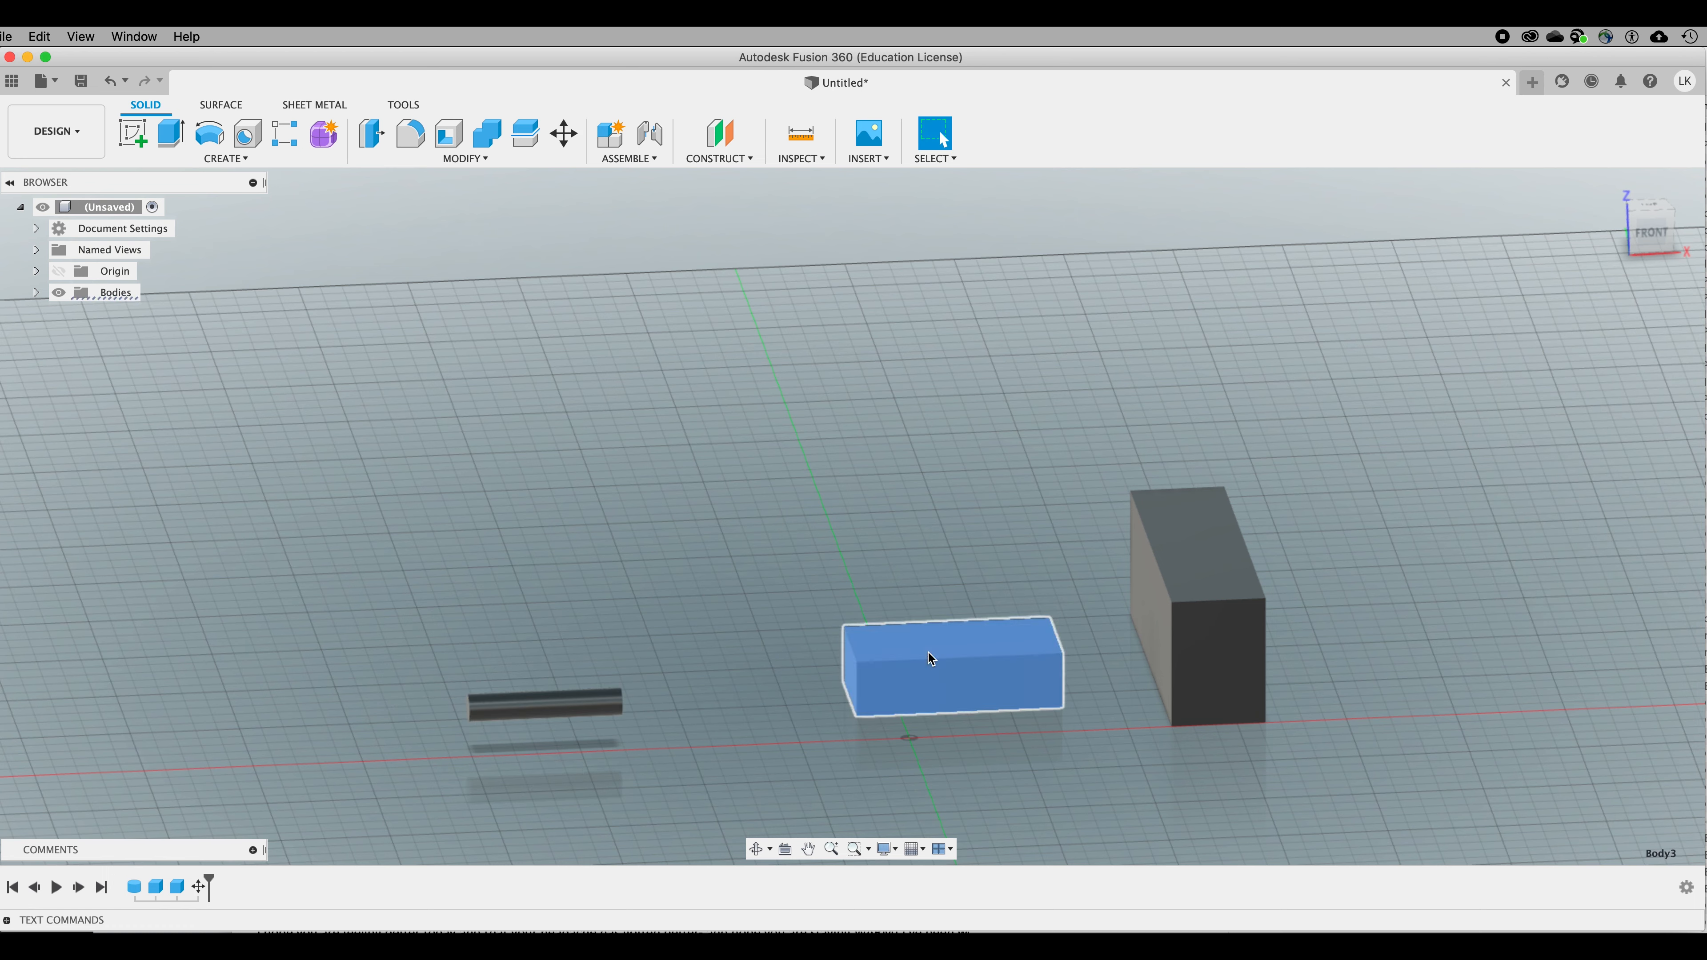
left_click(1212, 571)
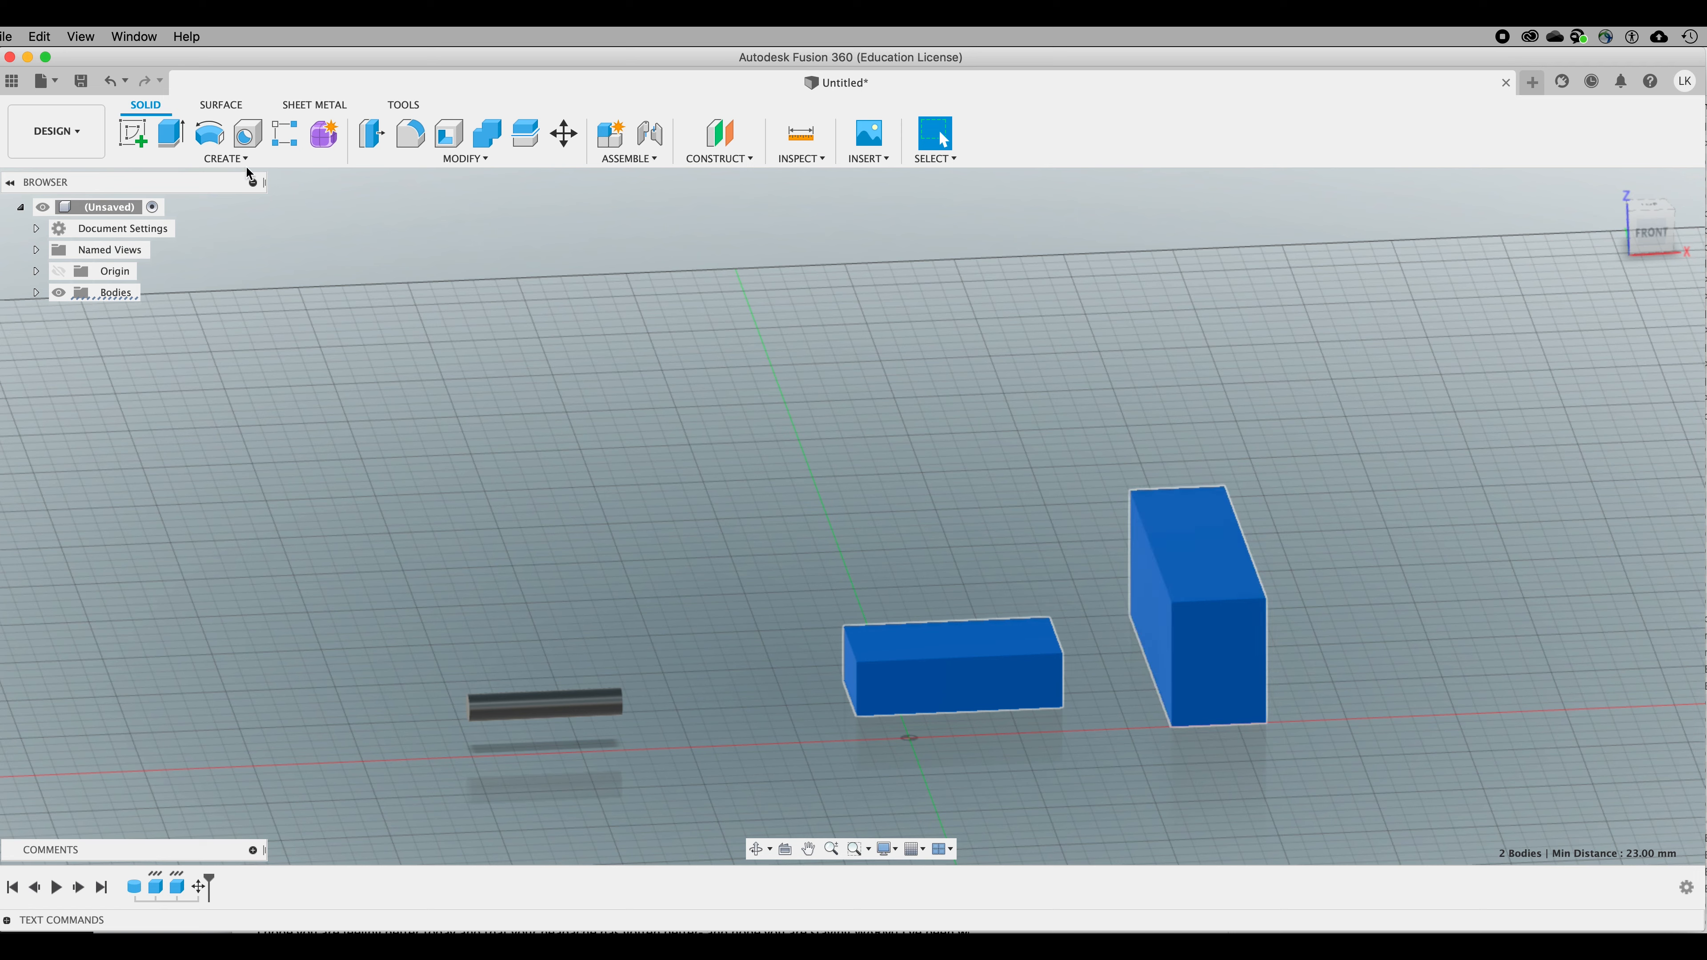
left_click(485, 156)
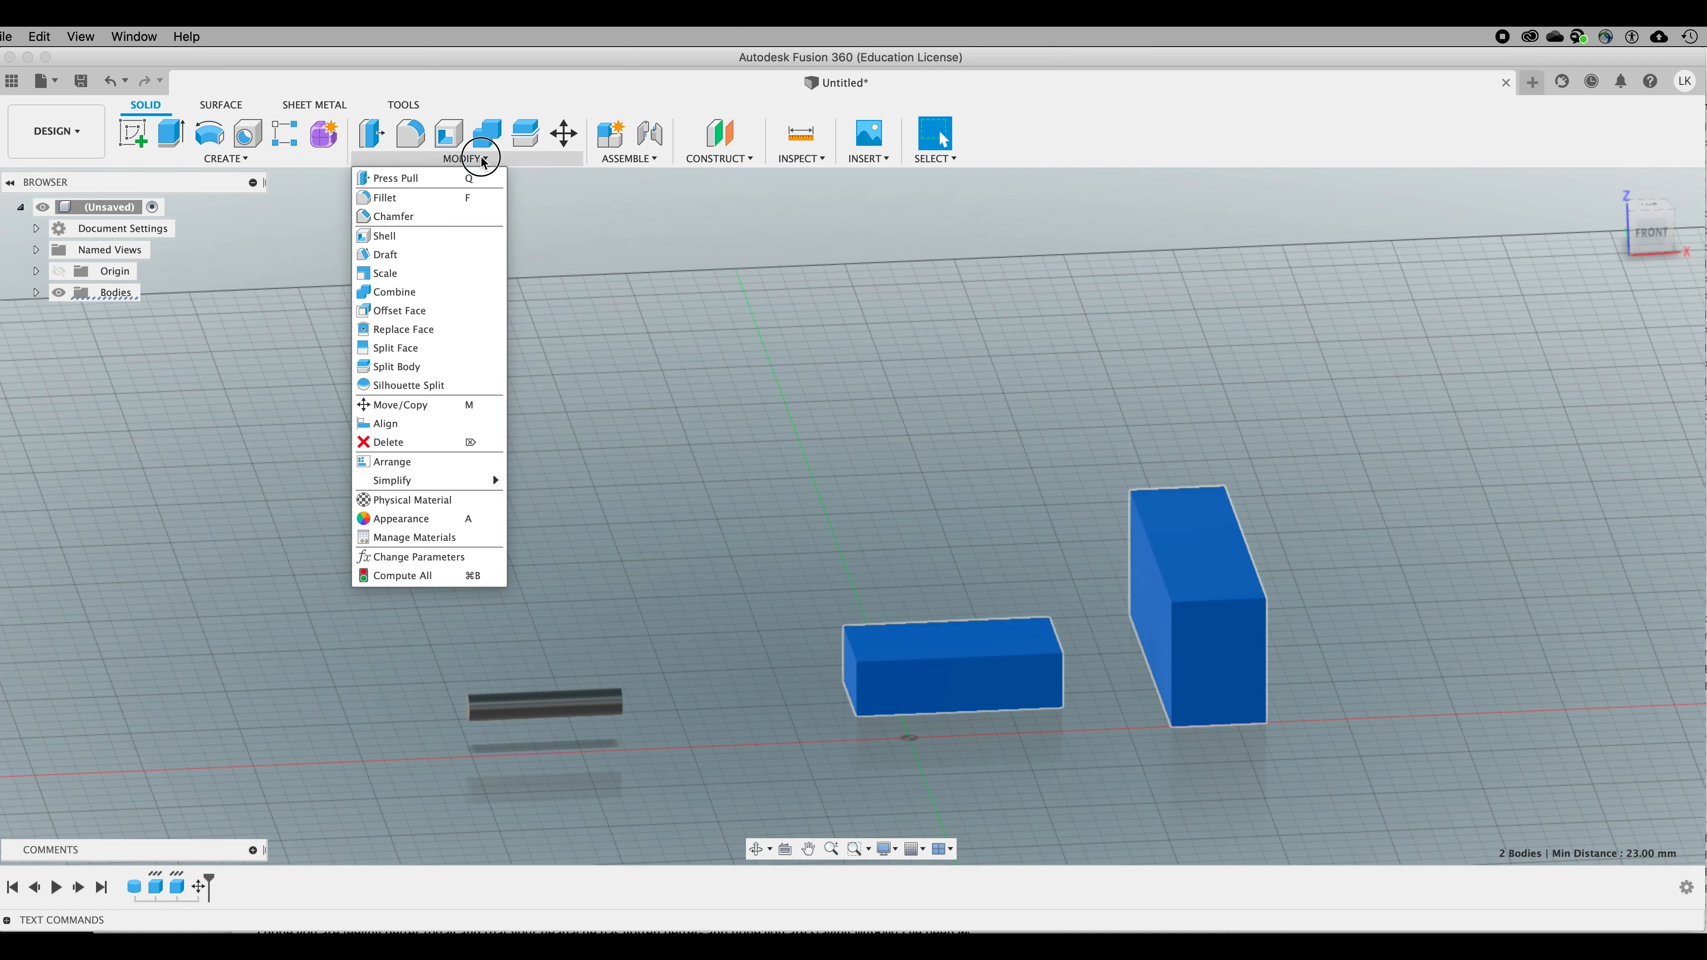
left_click(396, 424)
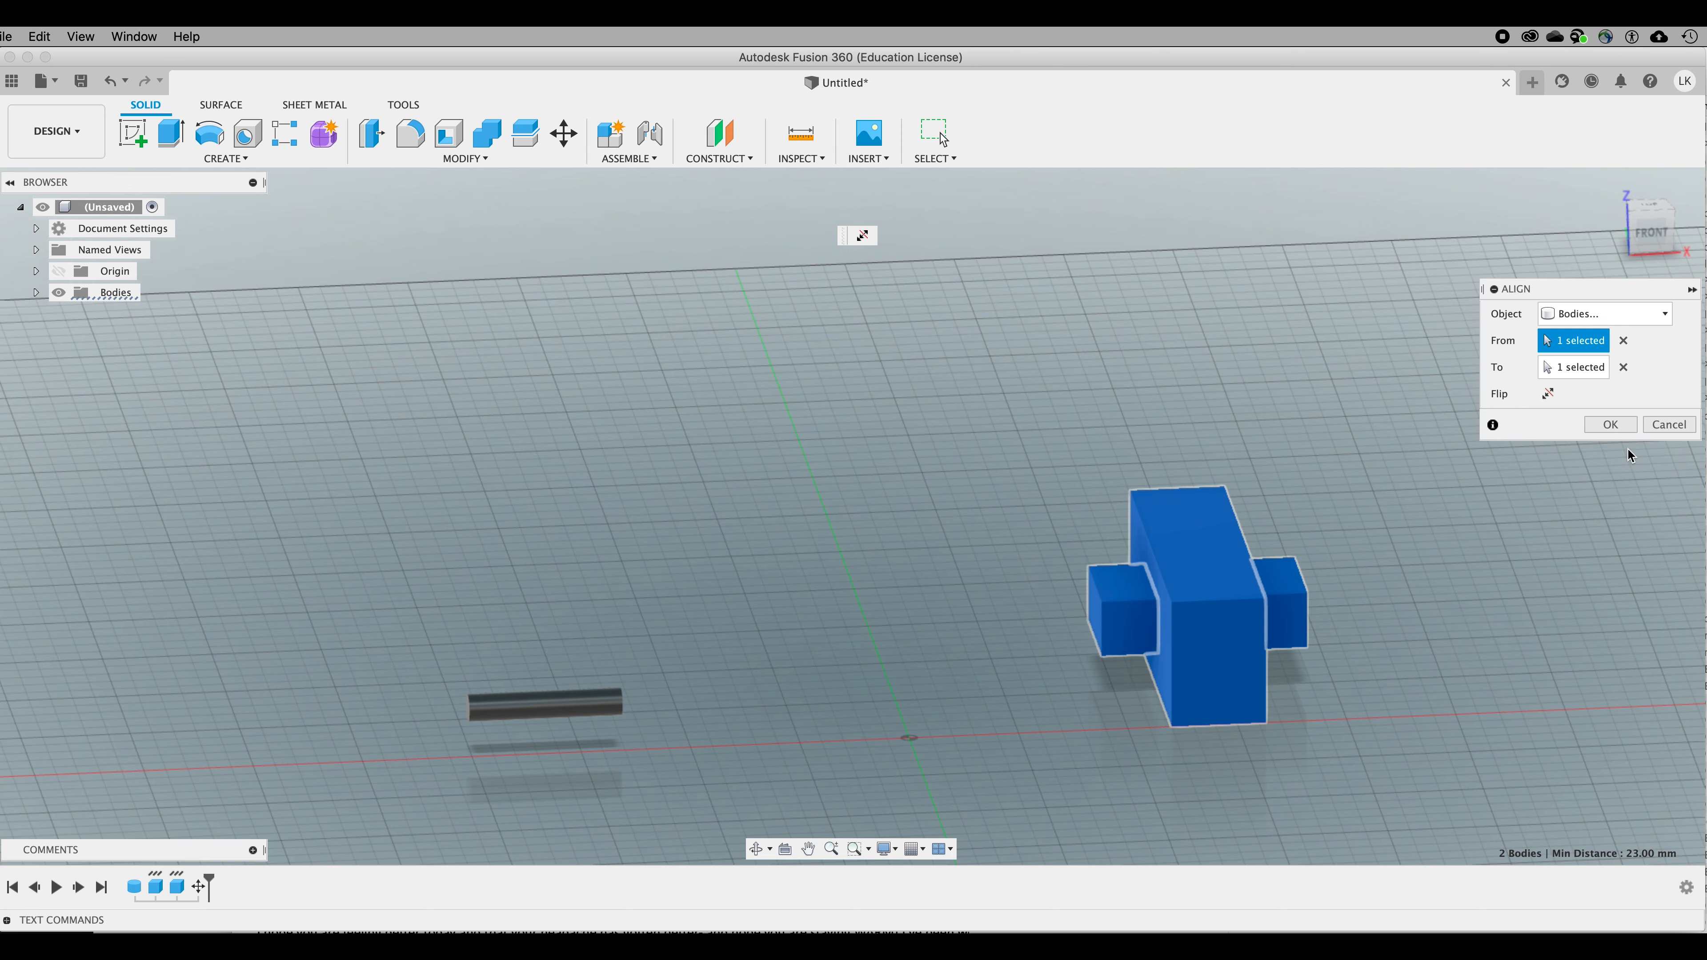
left_click(1617, 424)
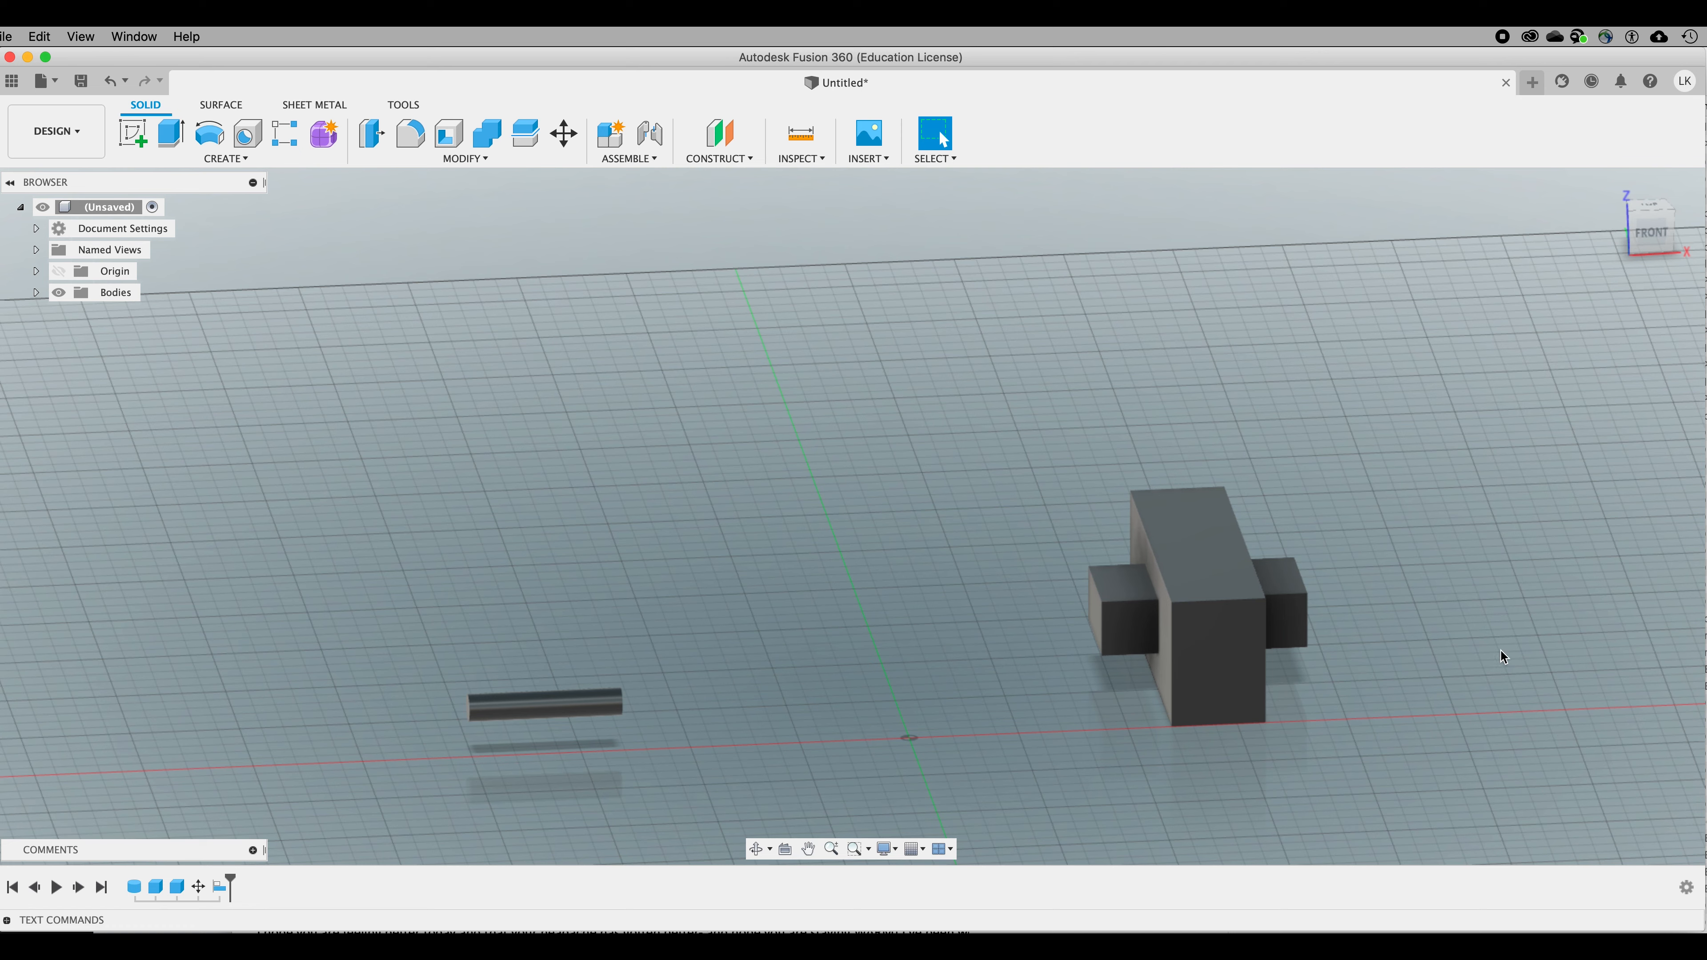
Step: Combine the intersecting boxes with the Cut operation, using the smaller box as target and the taller box as tool, without keeping the tool
left_click(487, 143)
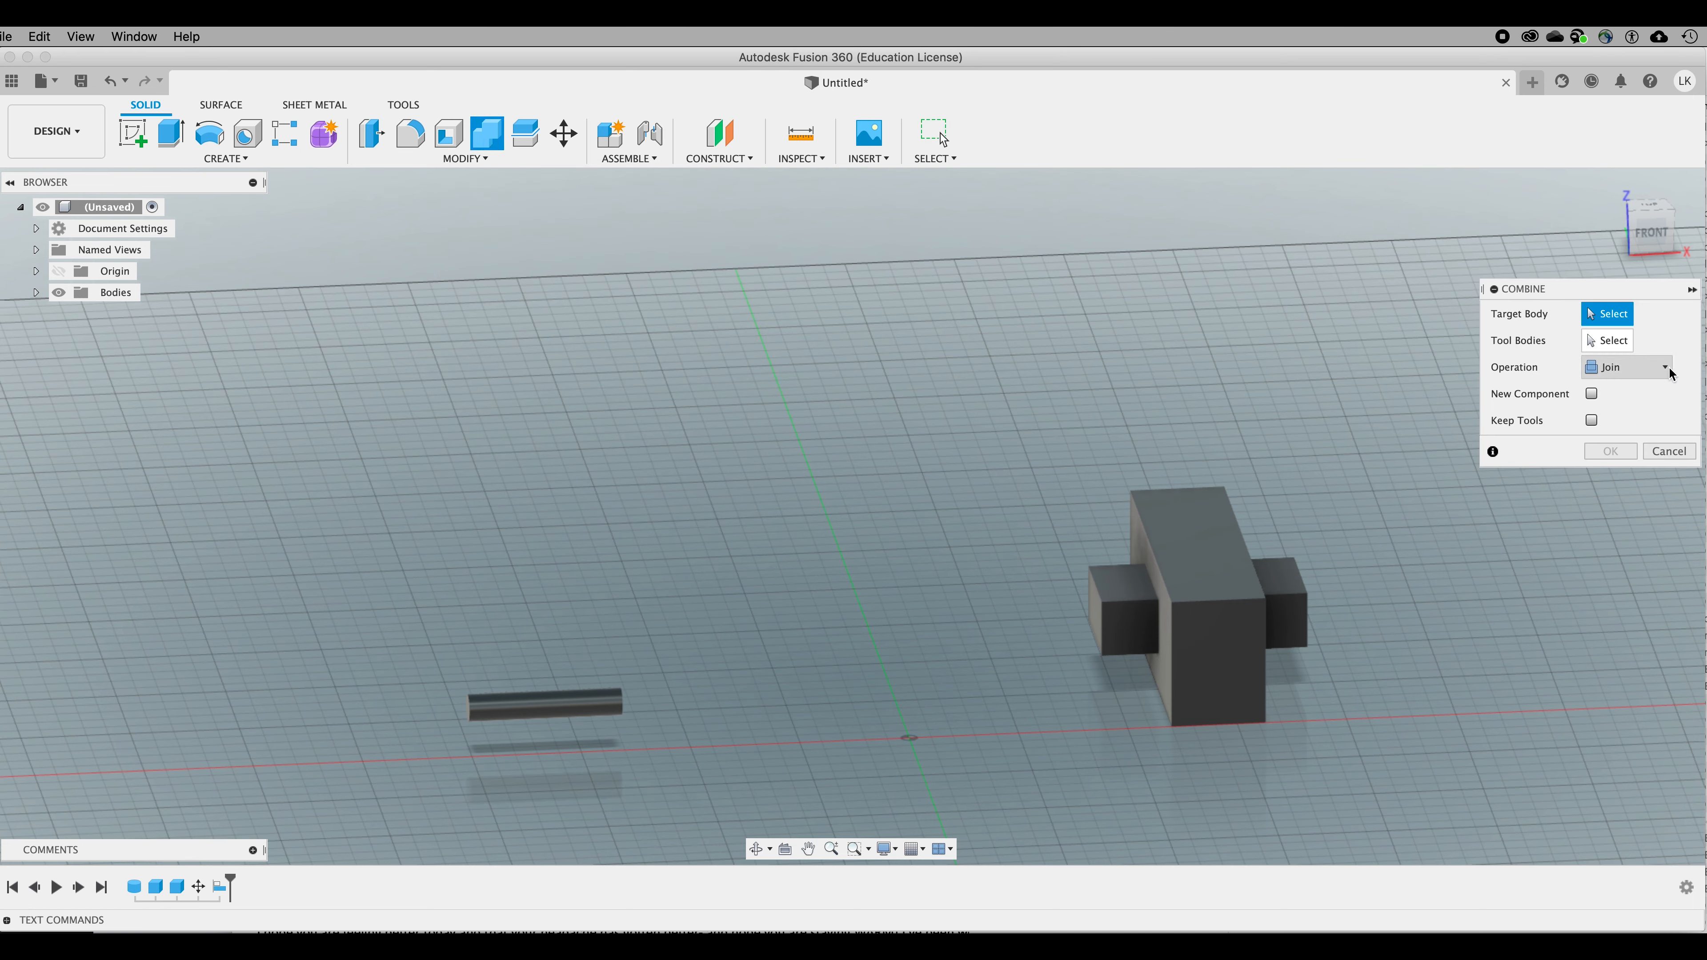
left_click(1640, 367)
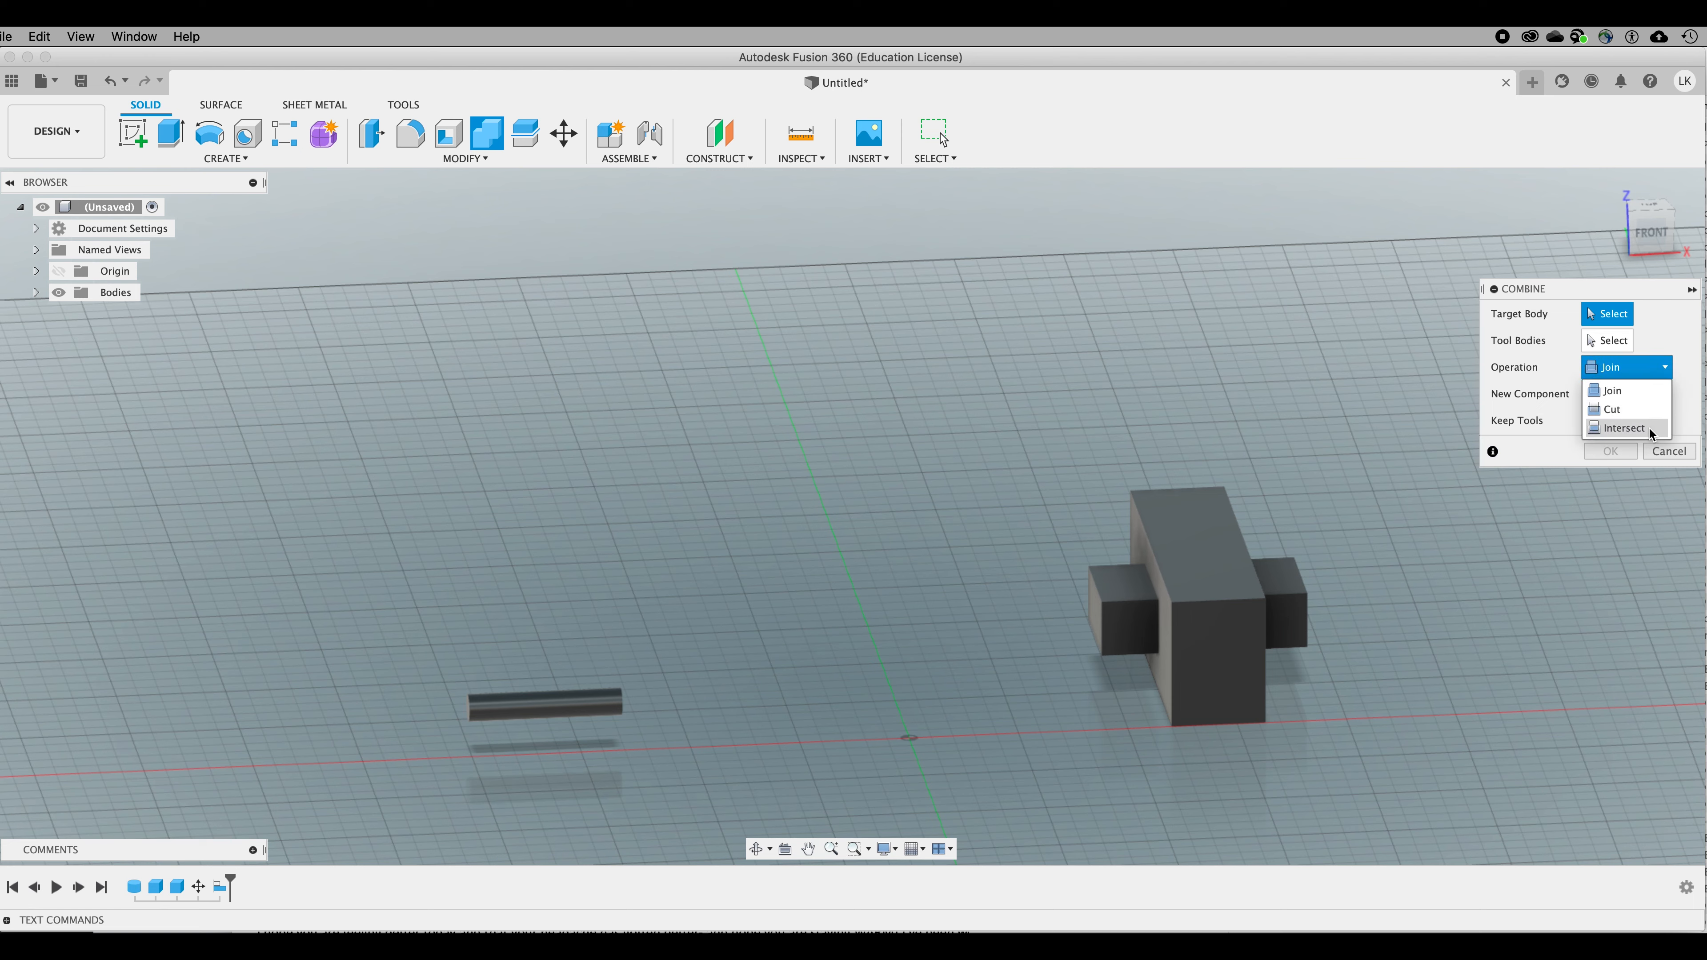
left_click(1634, 410)
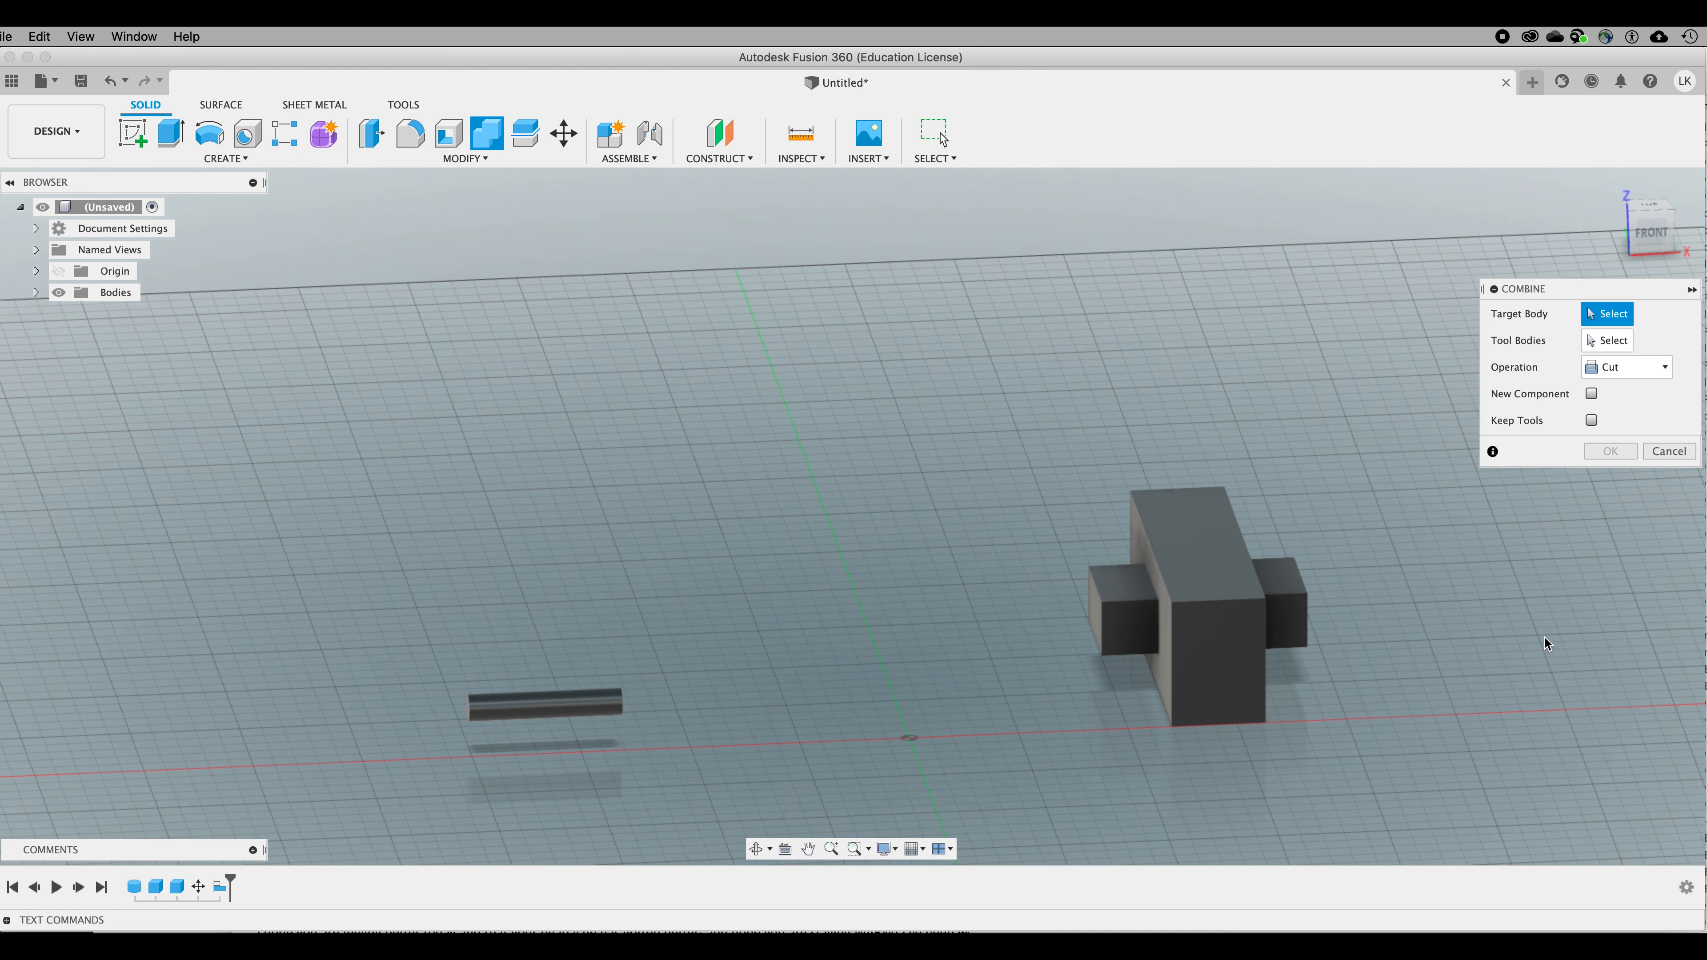
left_click(1115, 614)
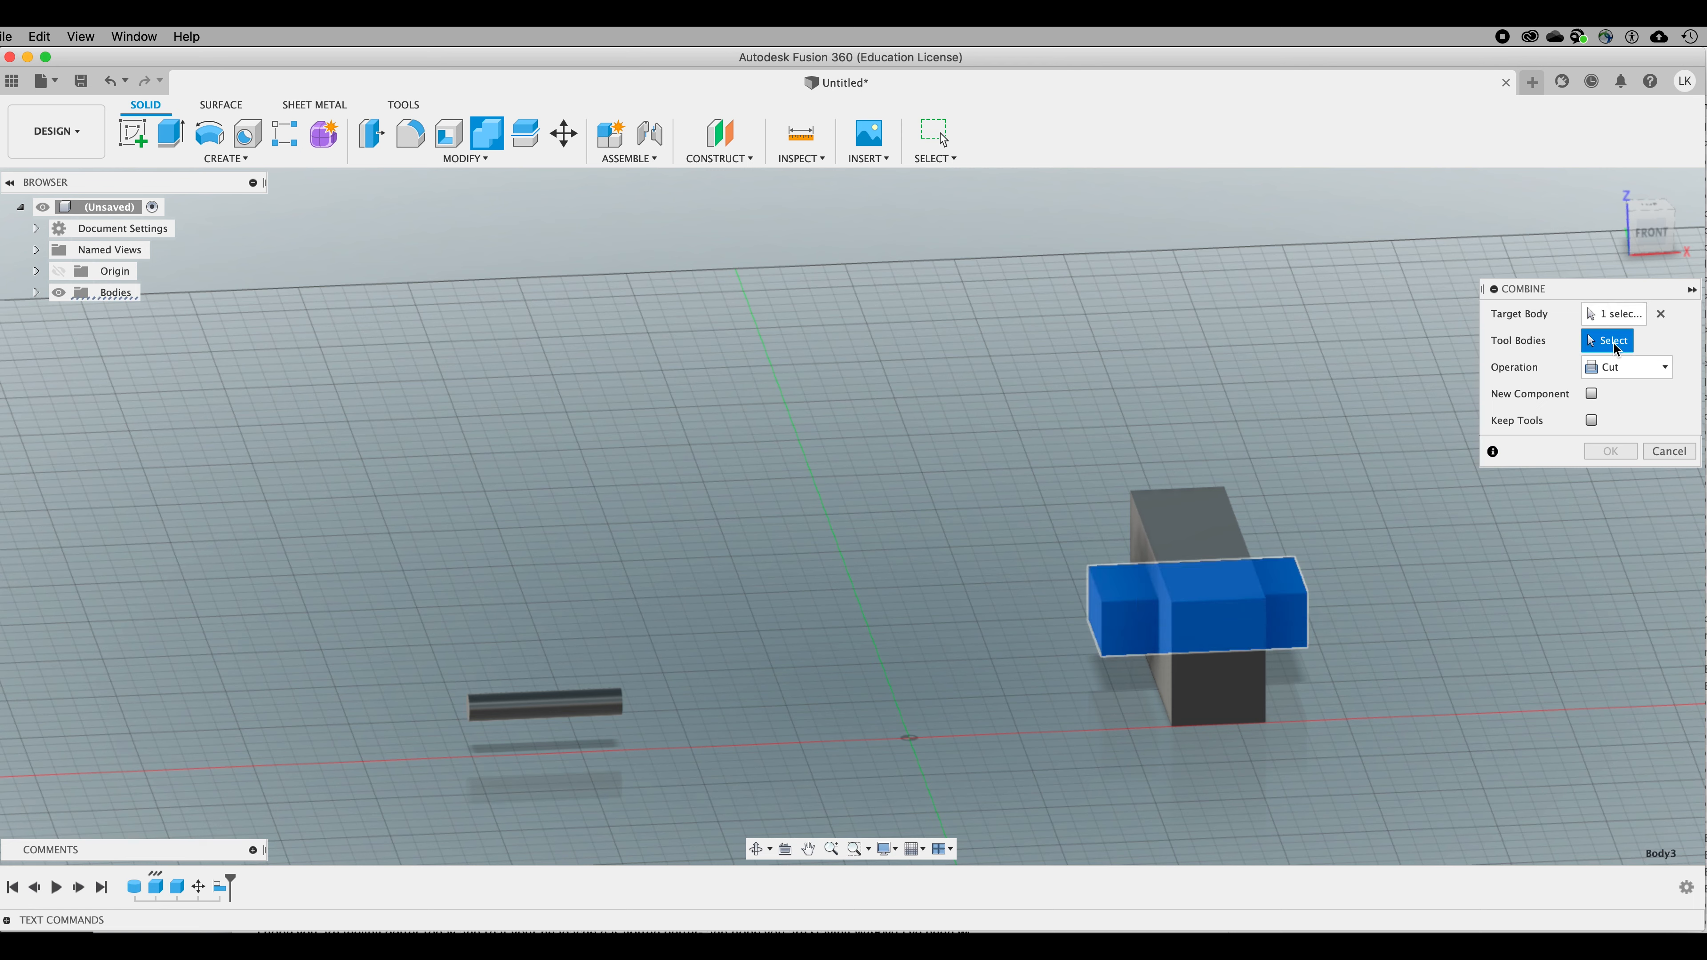
left_click(1205, 519)
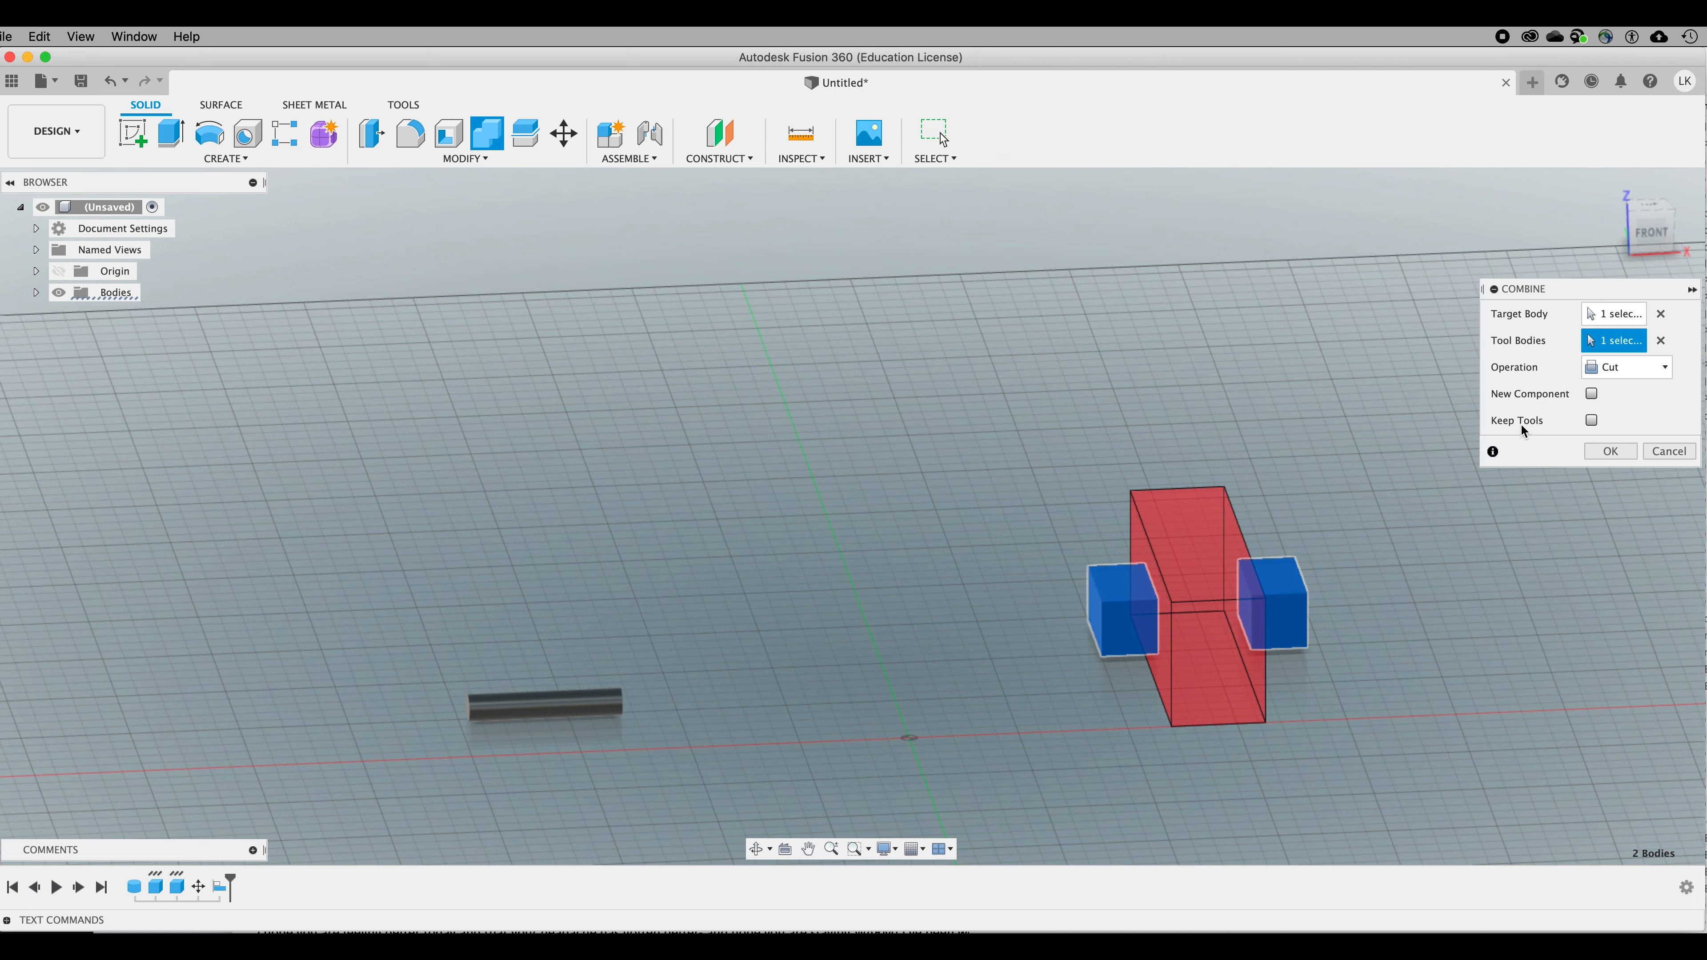
left_click(1610, 451)
left_click(1612, 452)
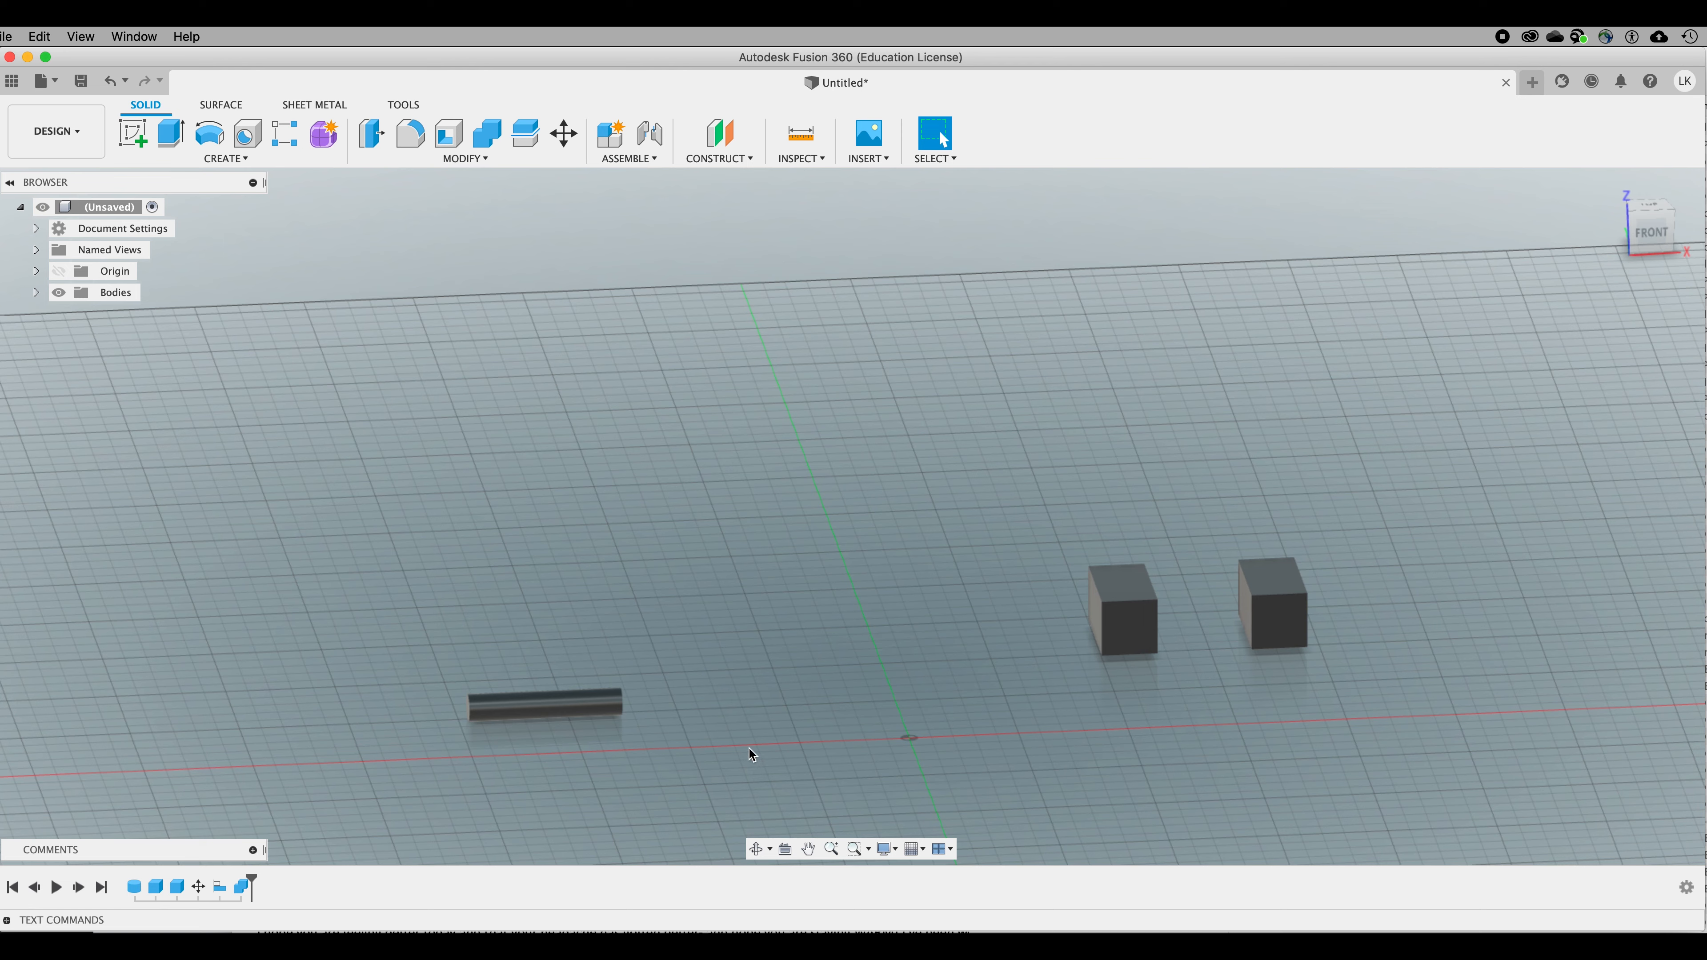
Step: Move the two separated blocks together about 154 mm in the negative X direction and about 10 mm in the negative Y direction
left_click(1136, 594)
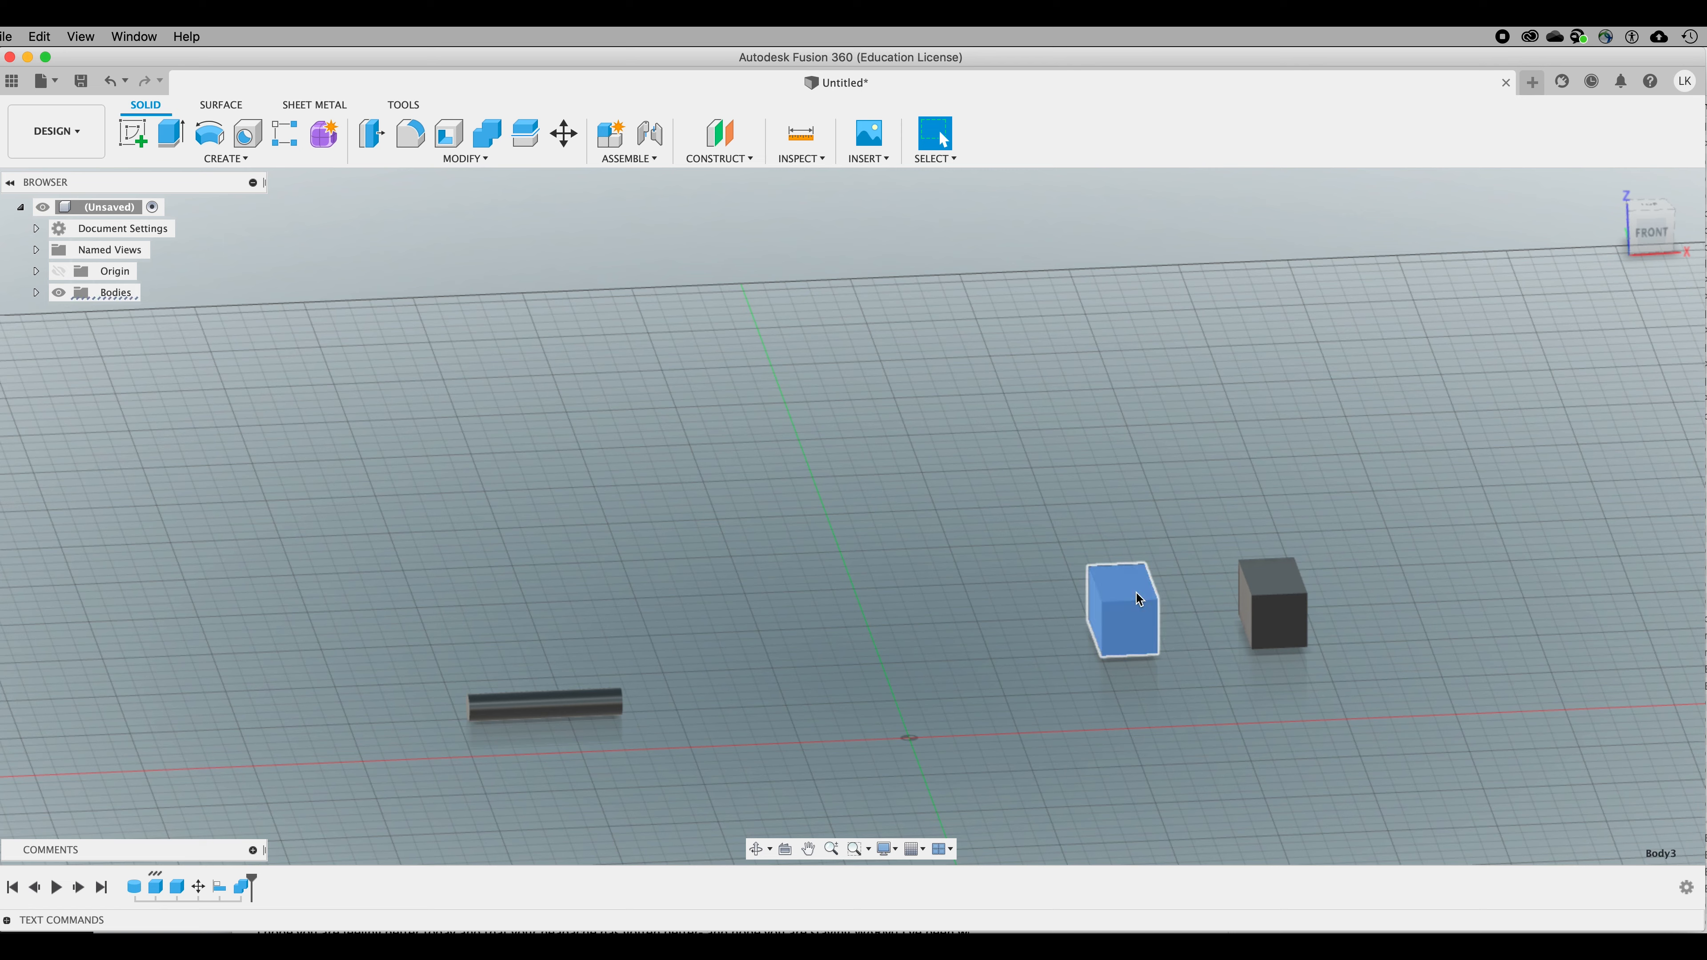
left_click(1288, 585, "shift")
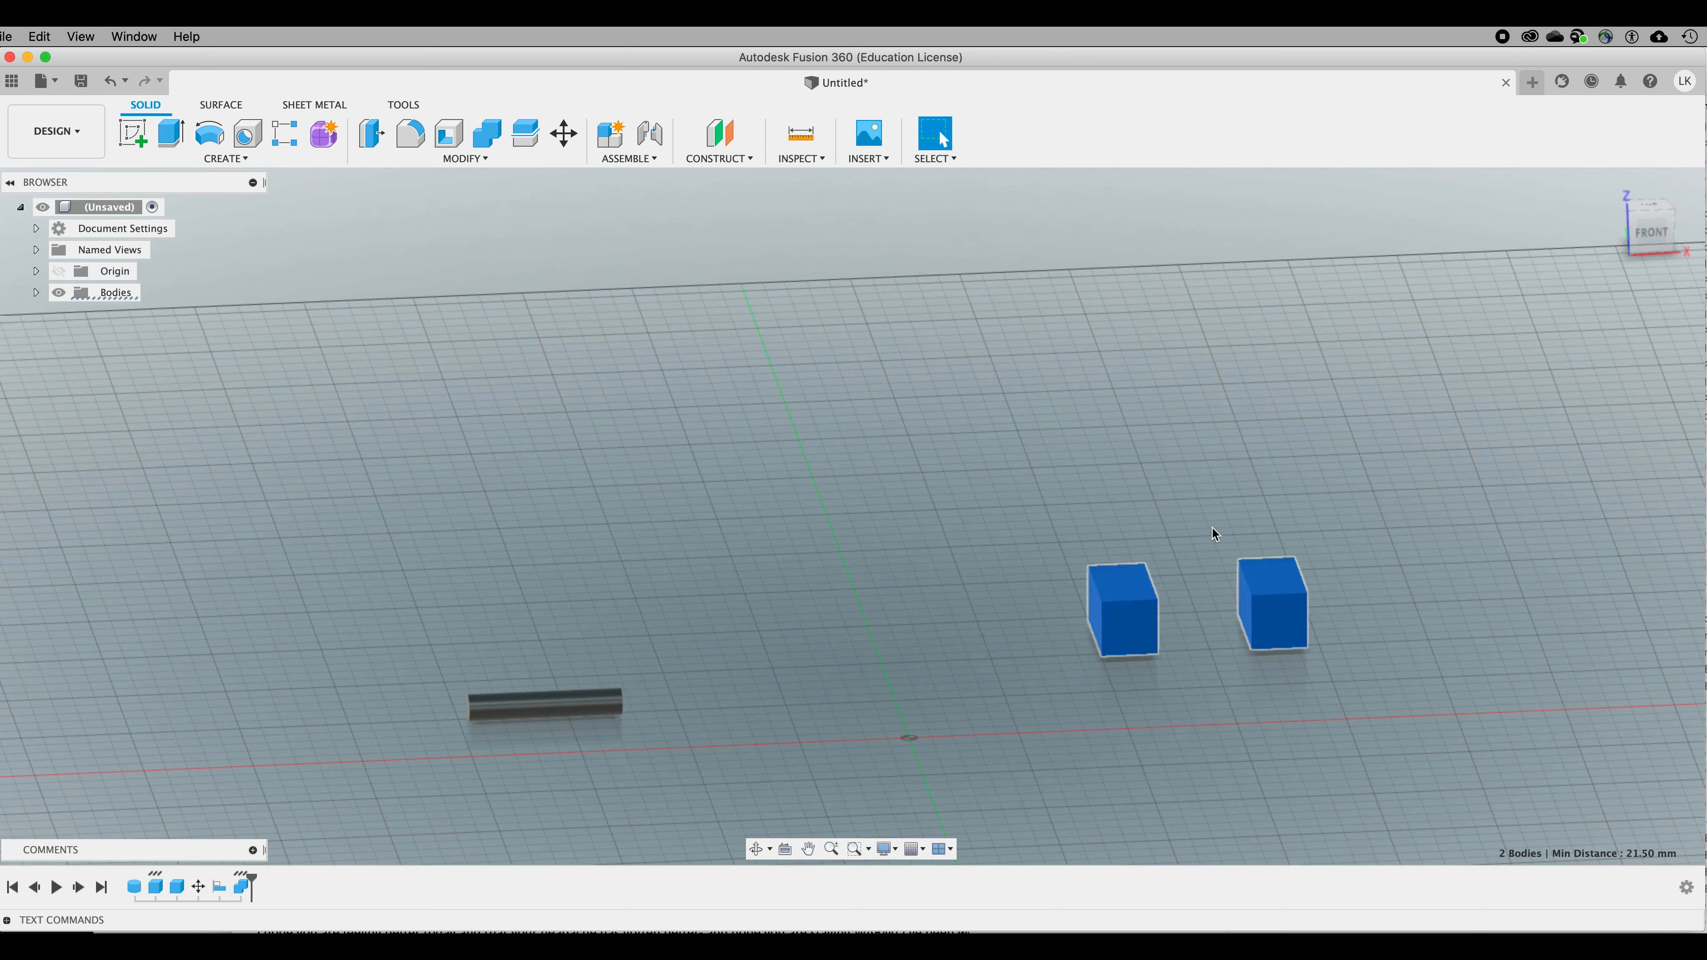
left_click(564, 133)
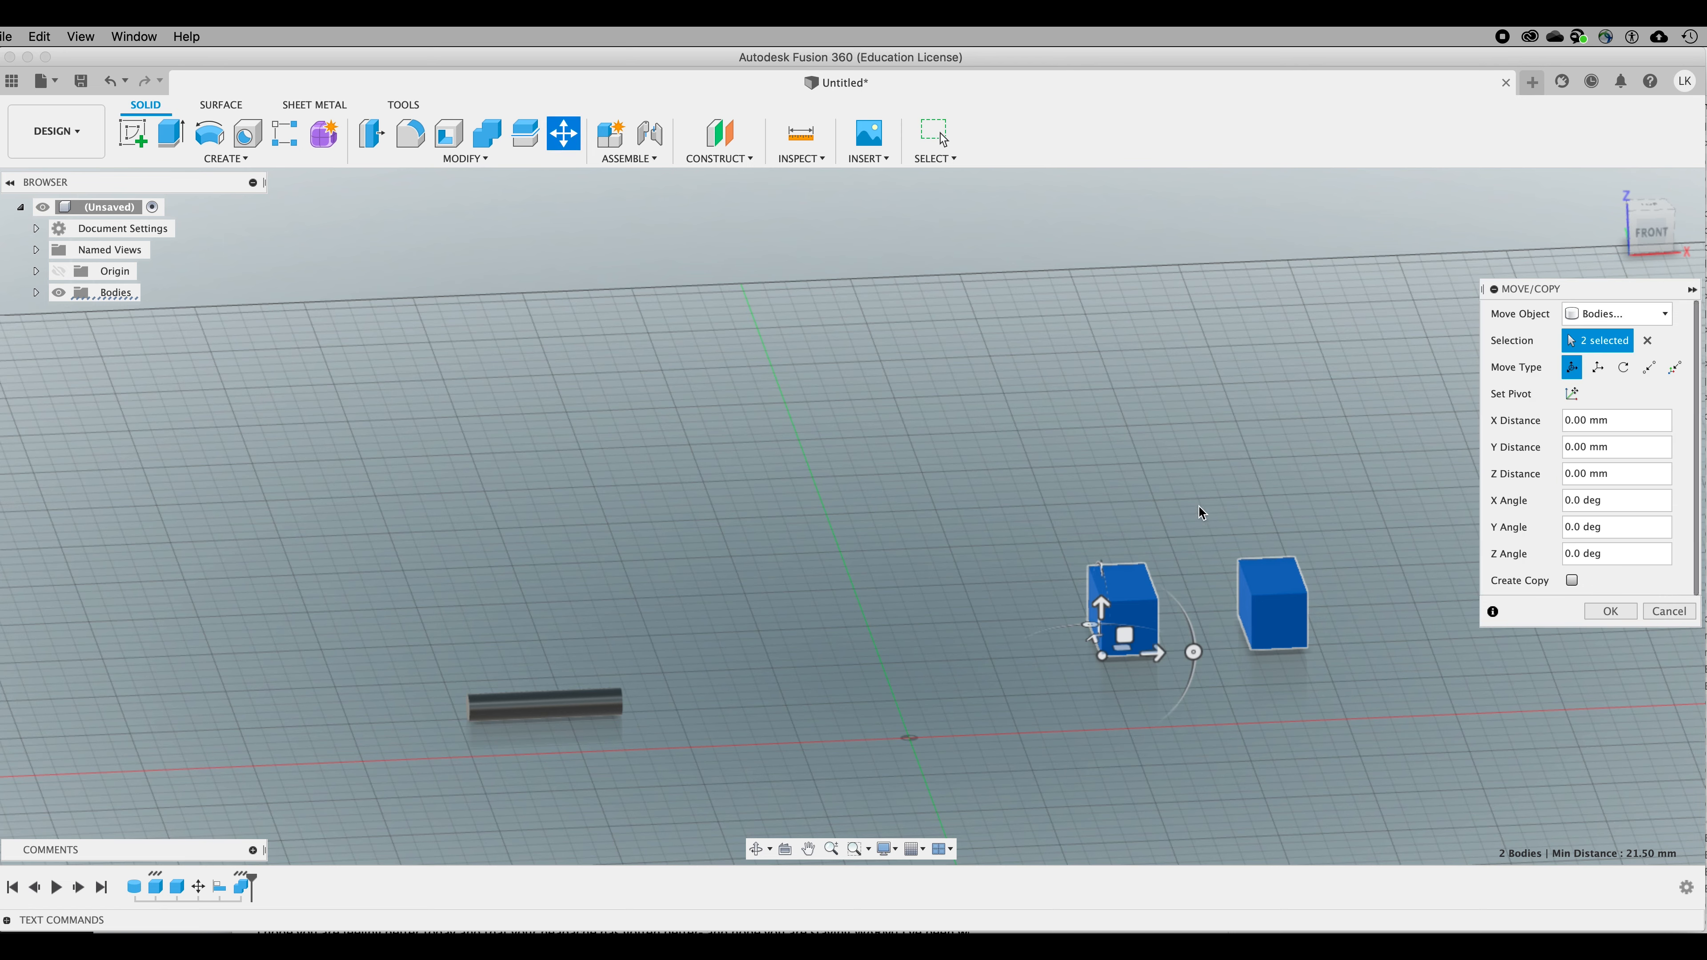
left_click_drag(1153, 659, 481, 652)
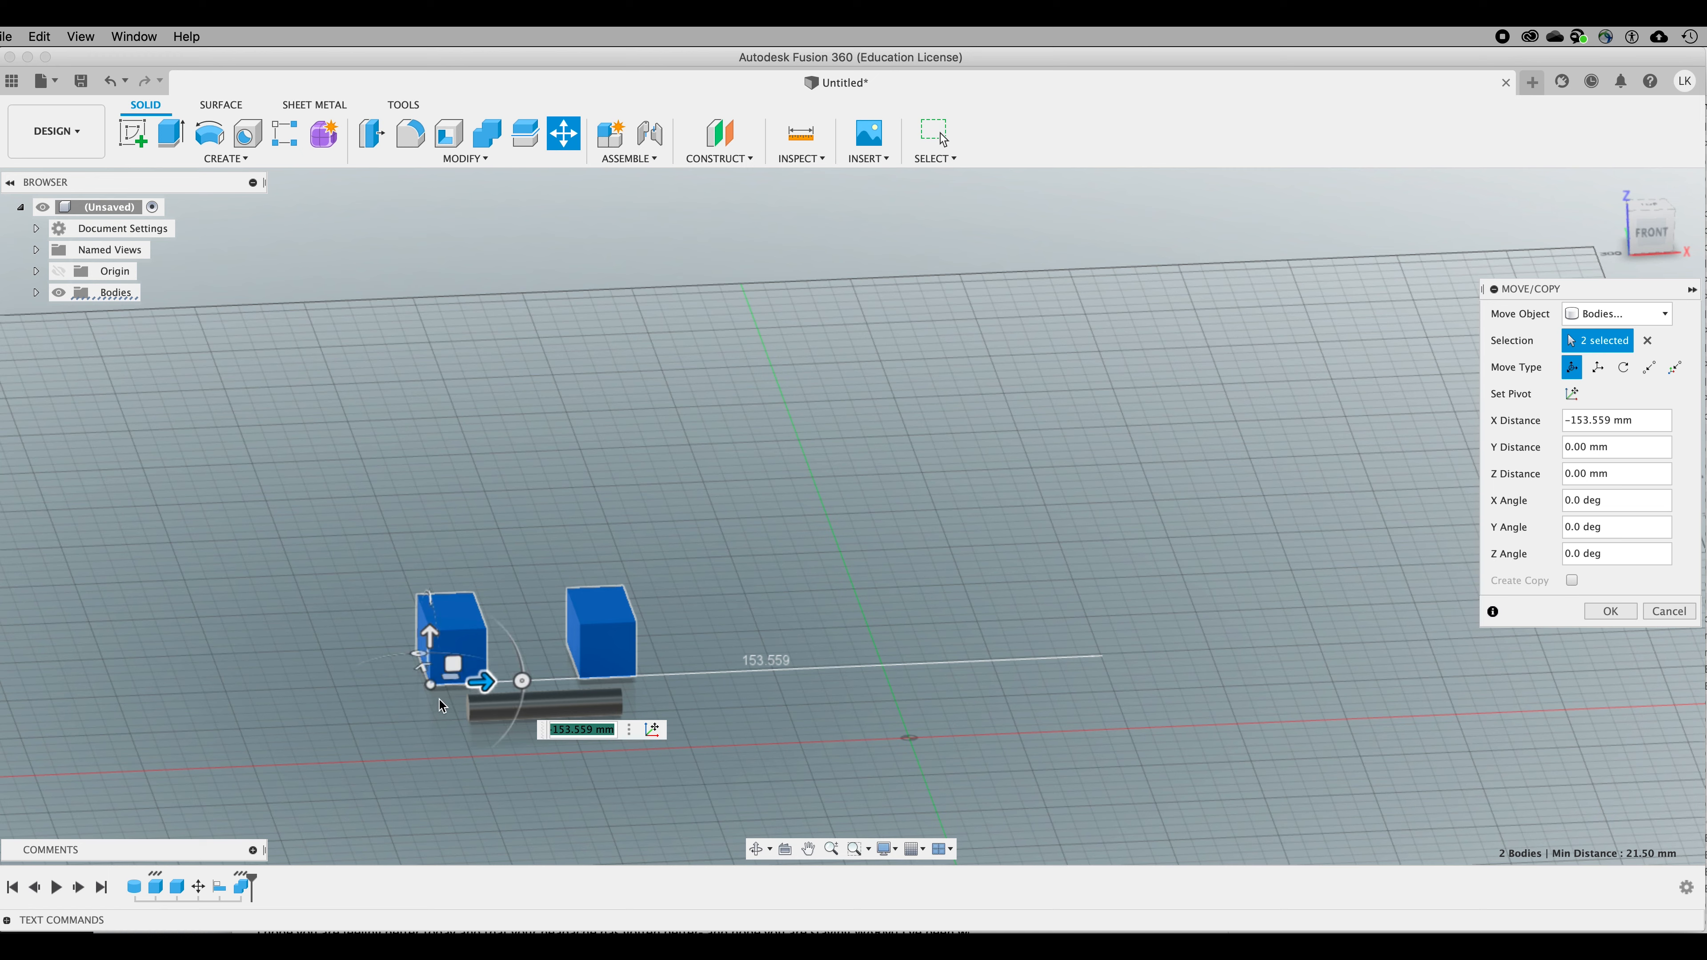
left_click_drag(422, 670, 438, 681)
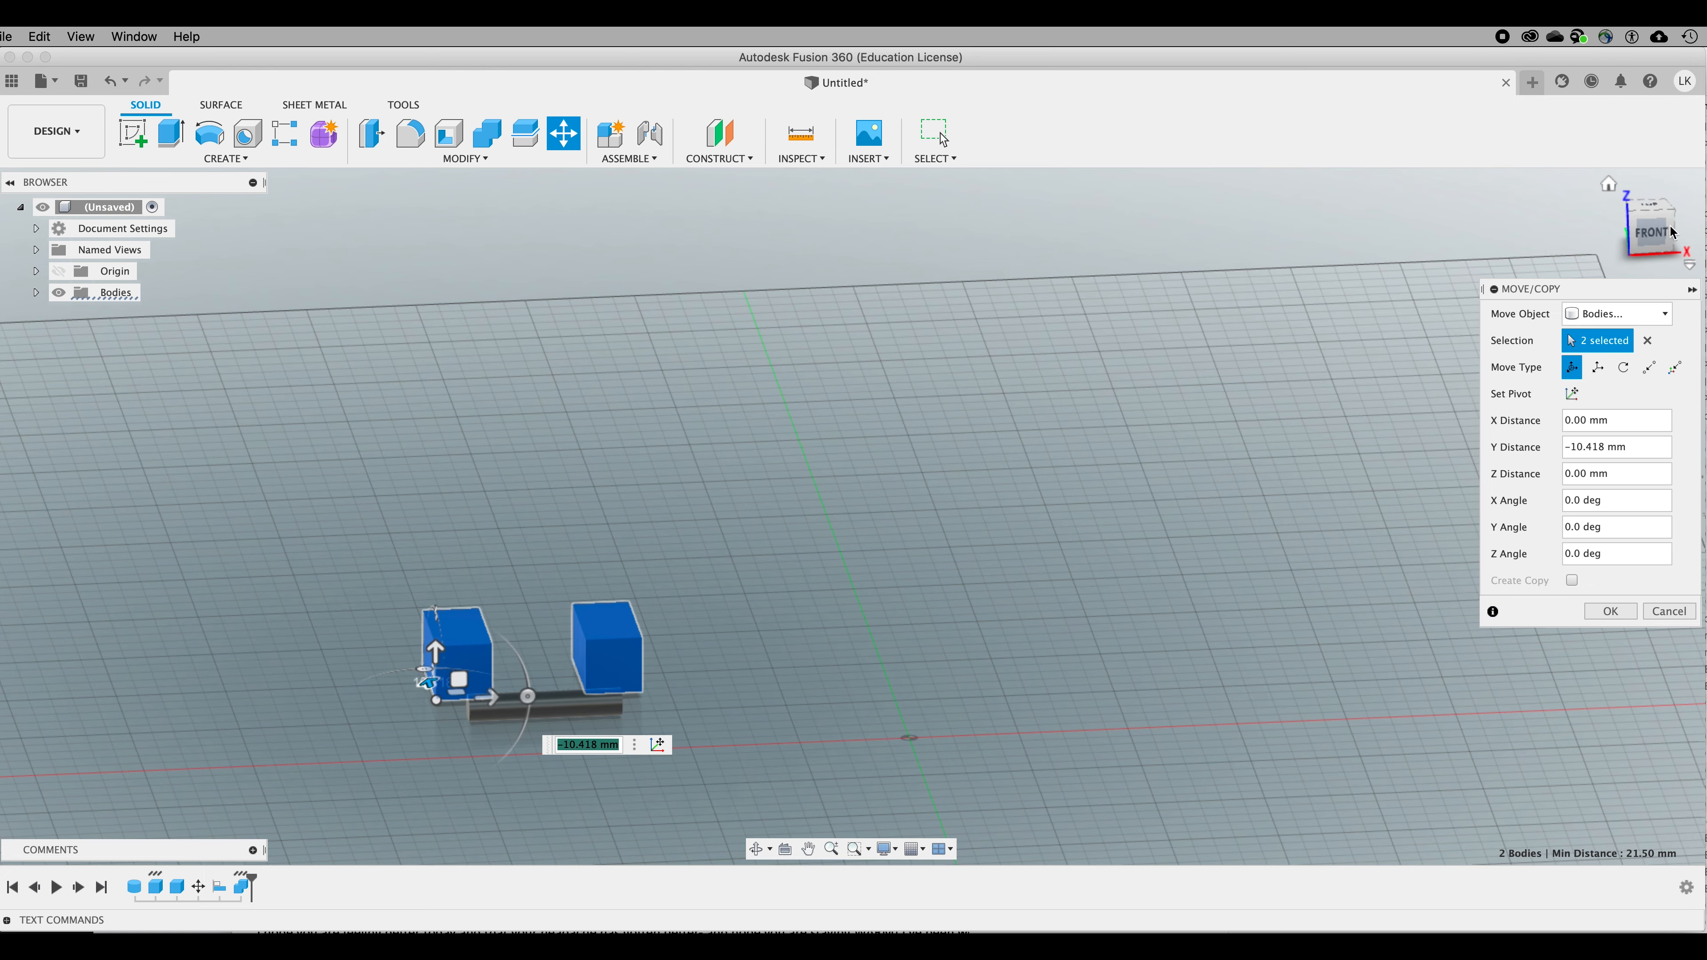
Step: Lower both blocks about 4 mm in Z and shift them about 22 mm further in negative Y, over the cylinder's ends
left_click(1653, 236)
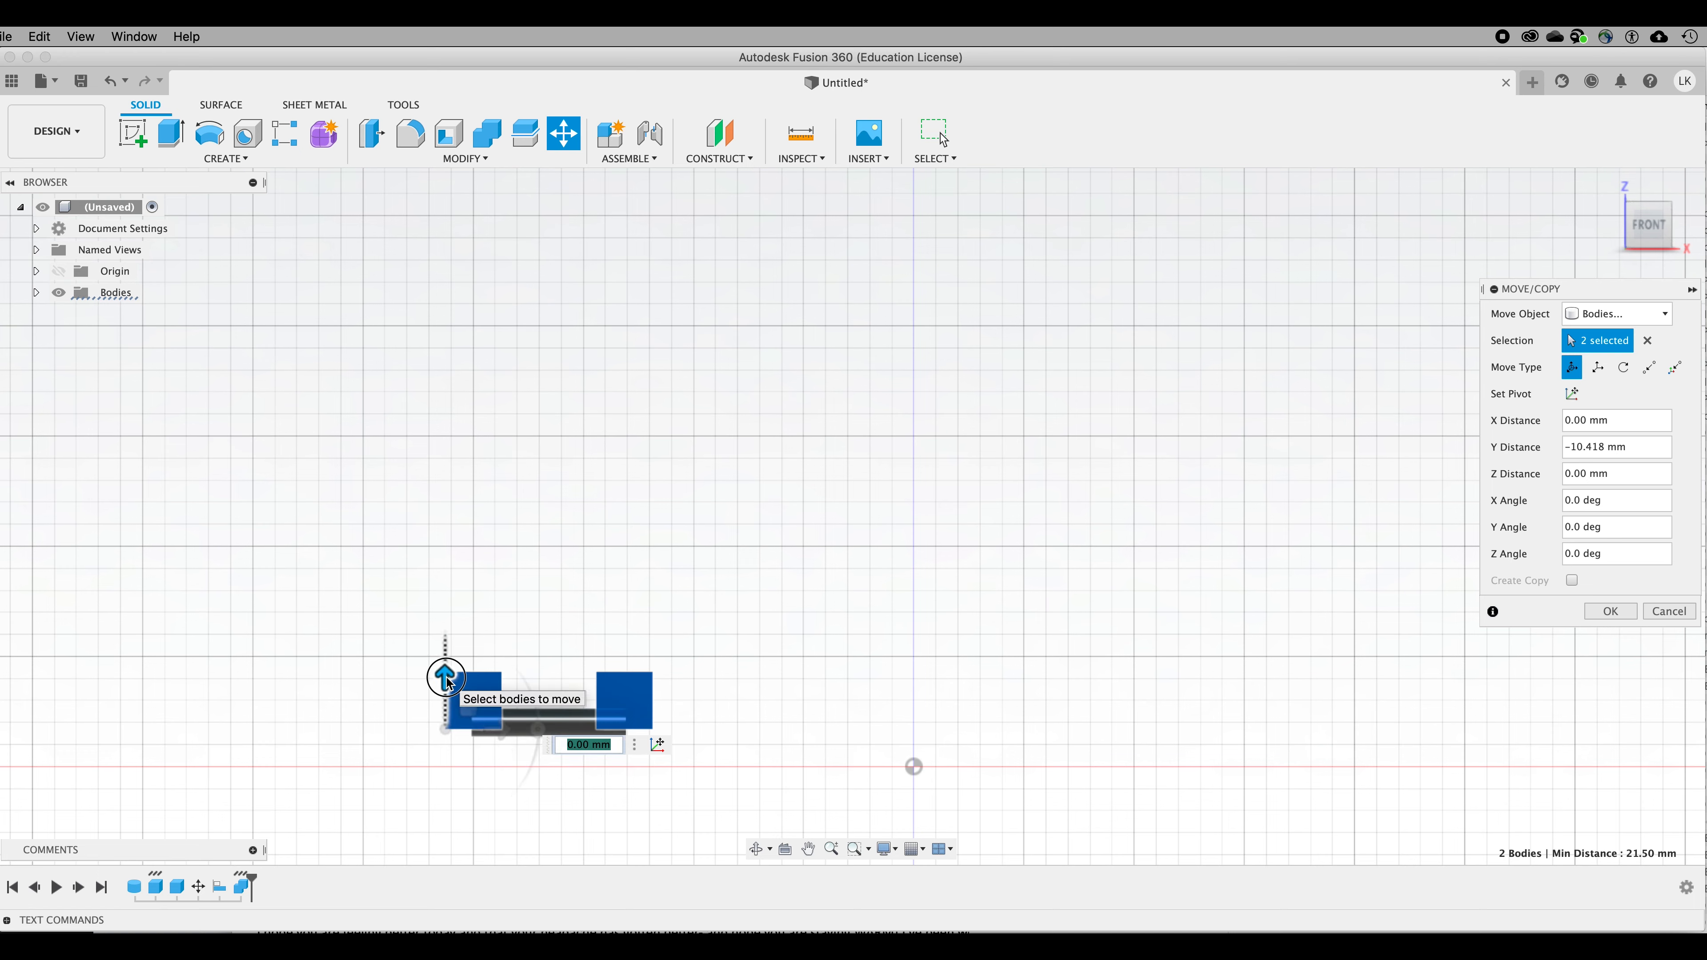
left_click_drag(447, 681, 445, 695)
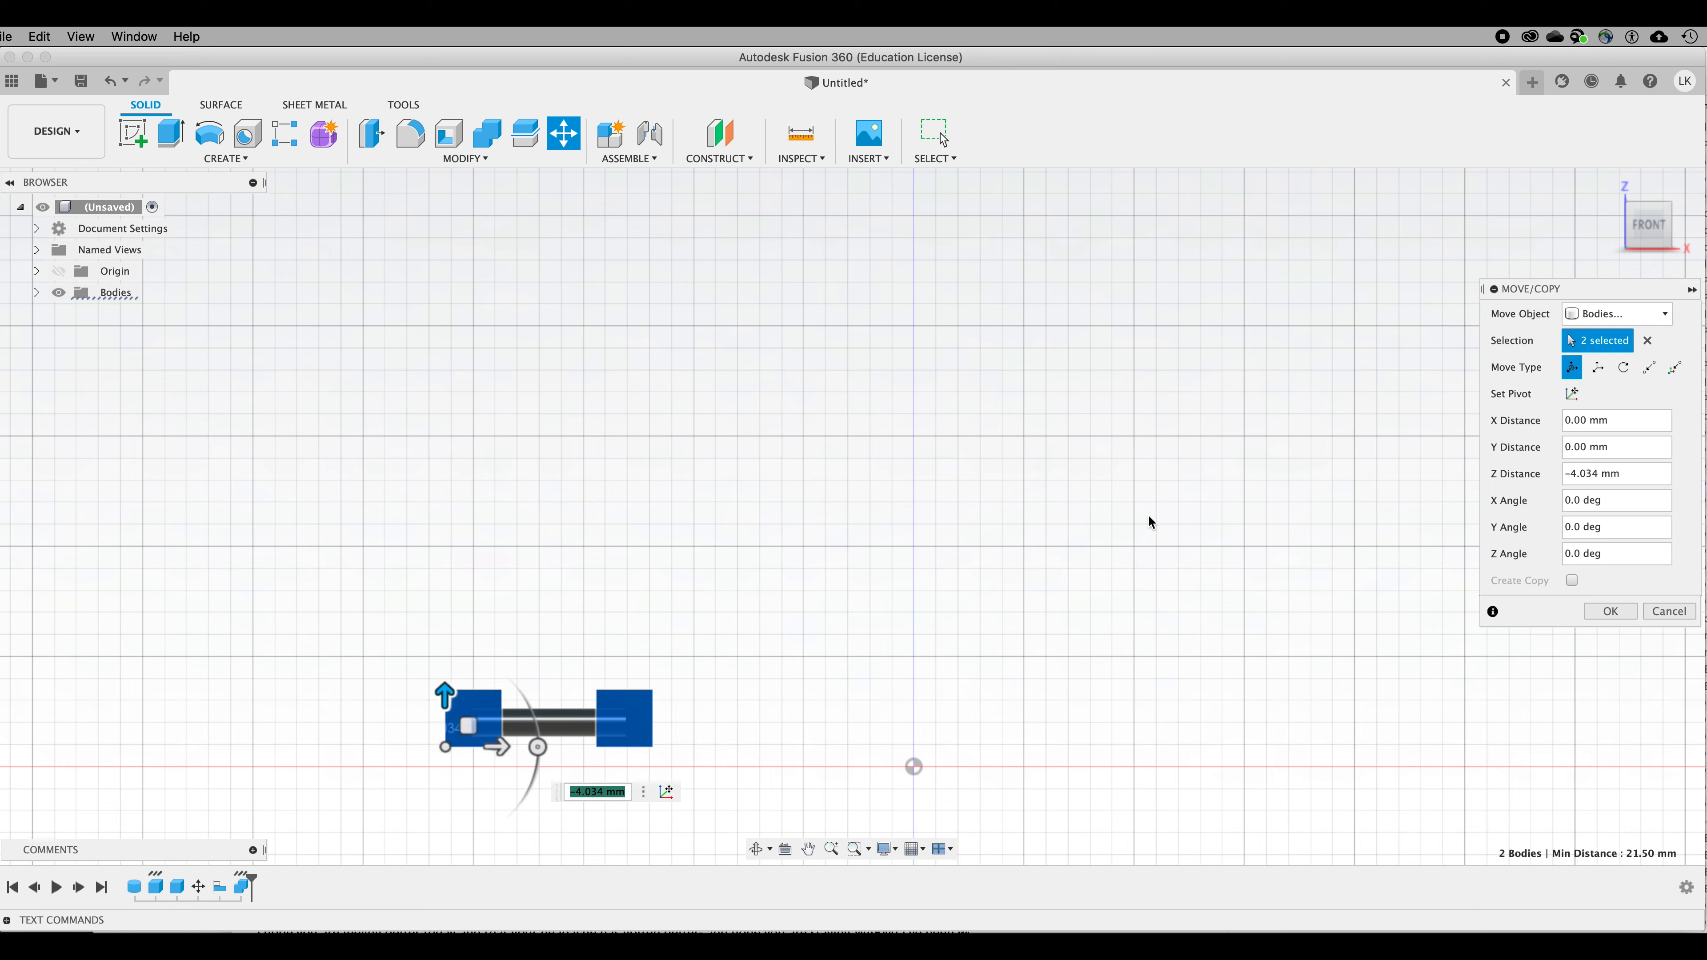
mouse_move(1657, 205)
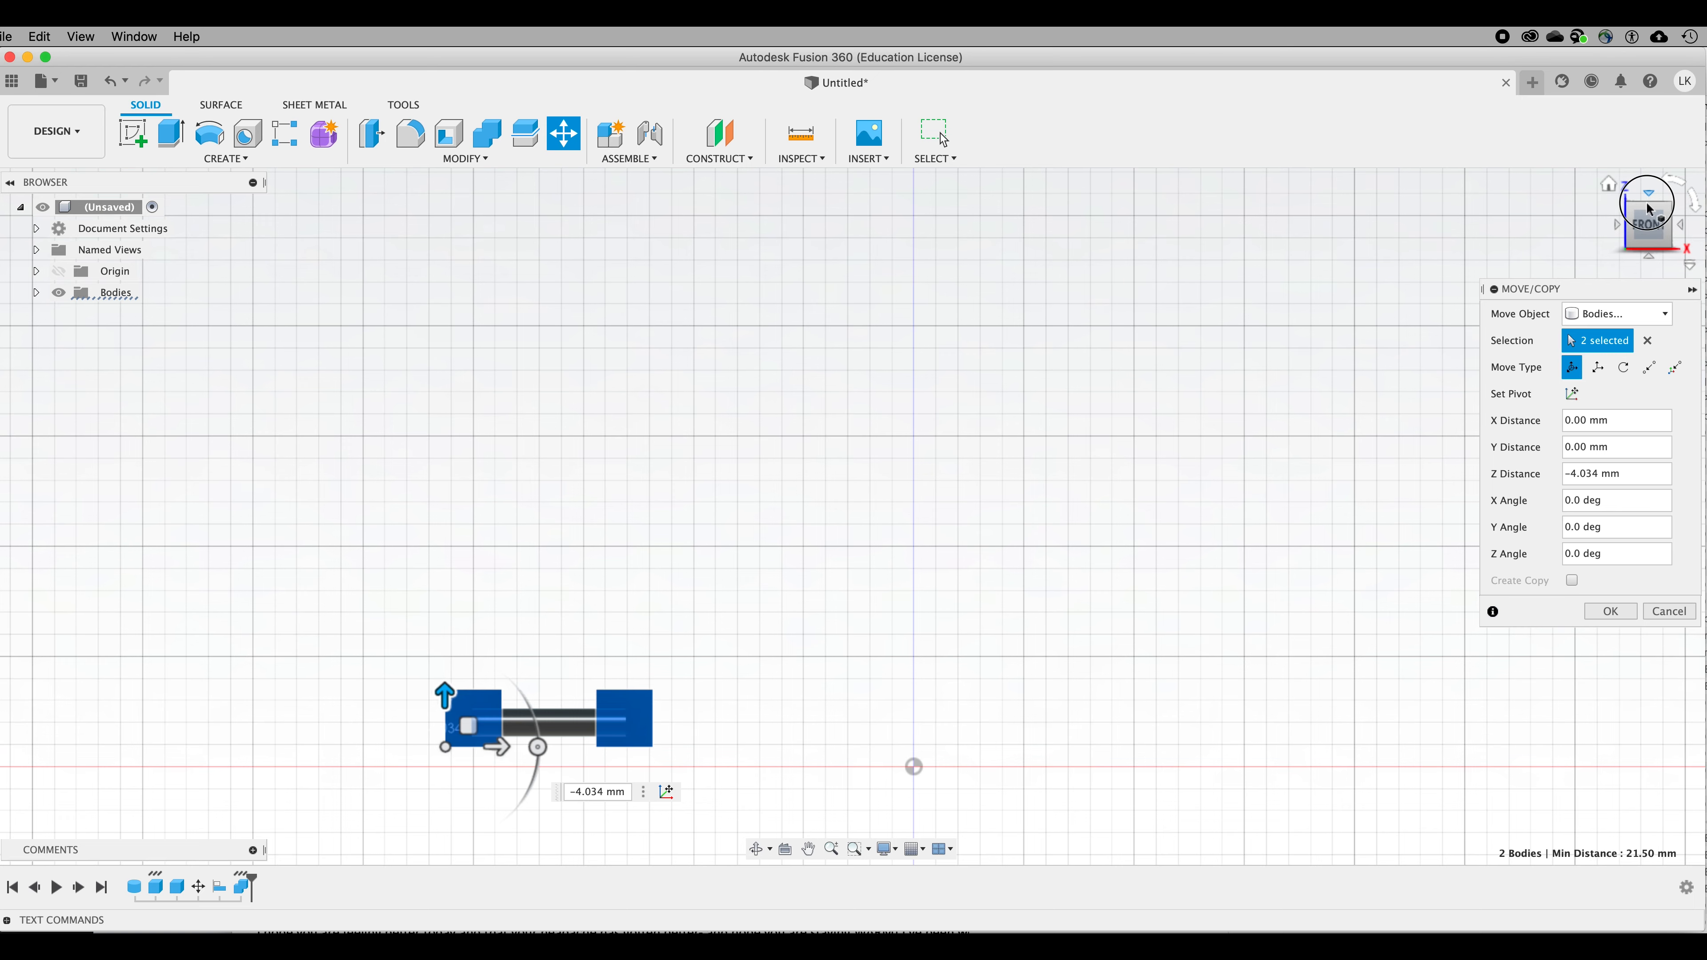
left_click(1650, 208)
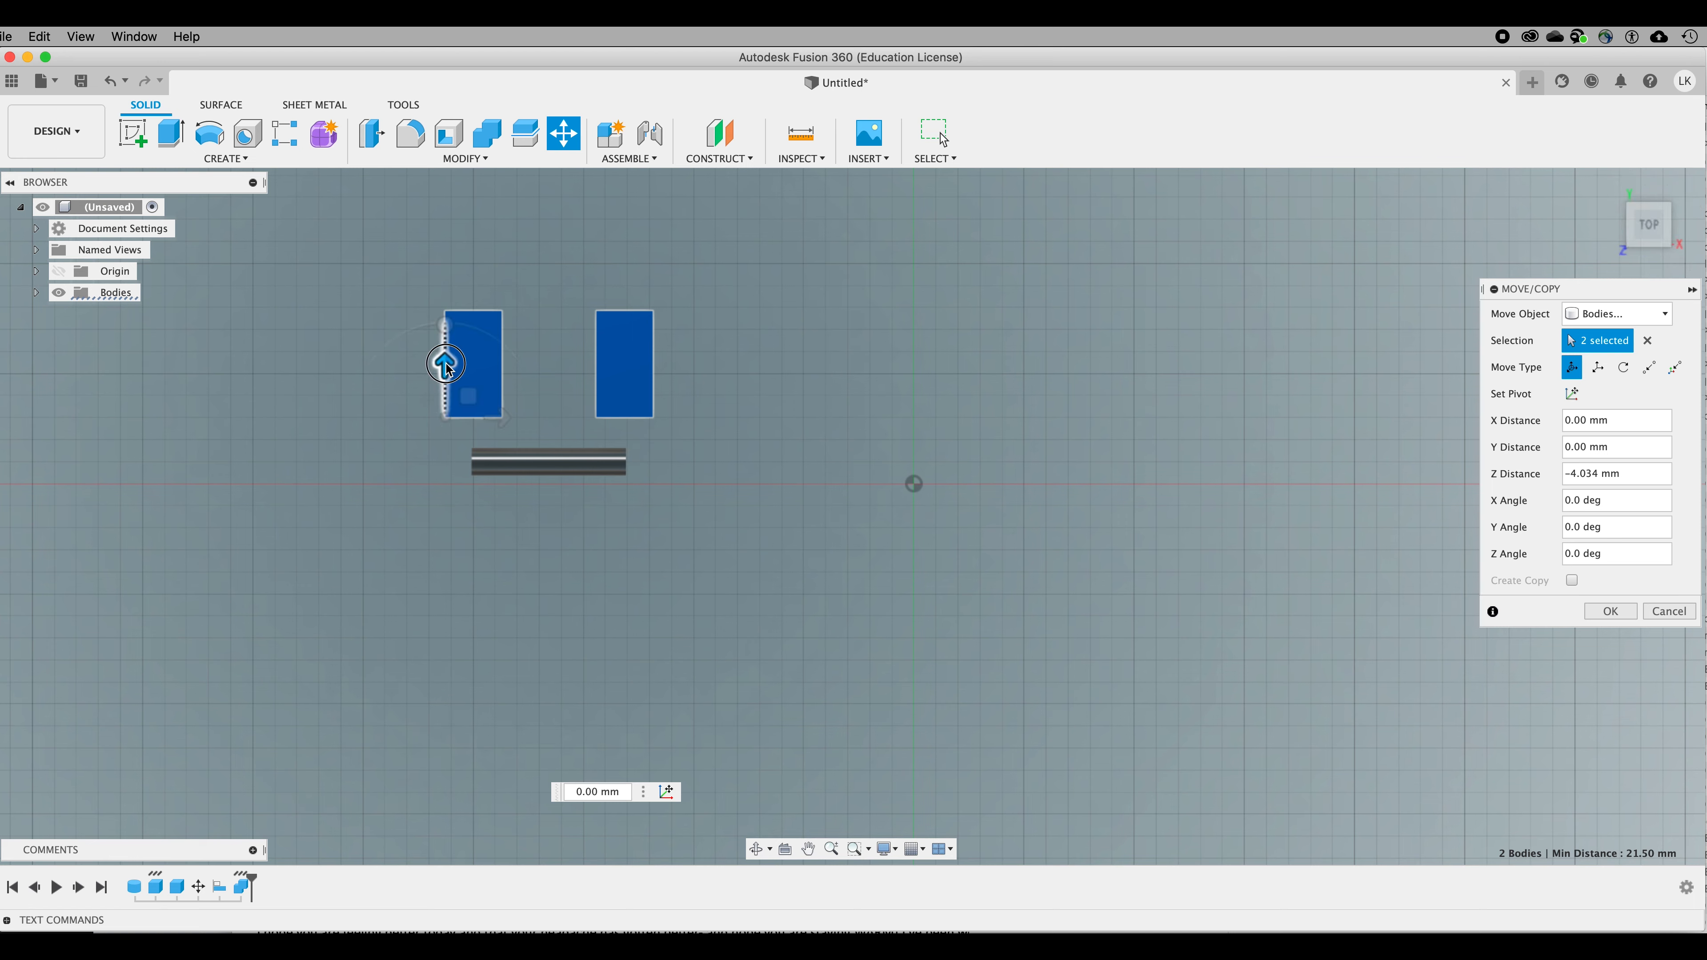
left_click_drag(445, 367, 439, 464)
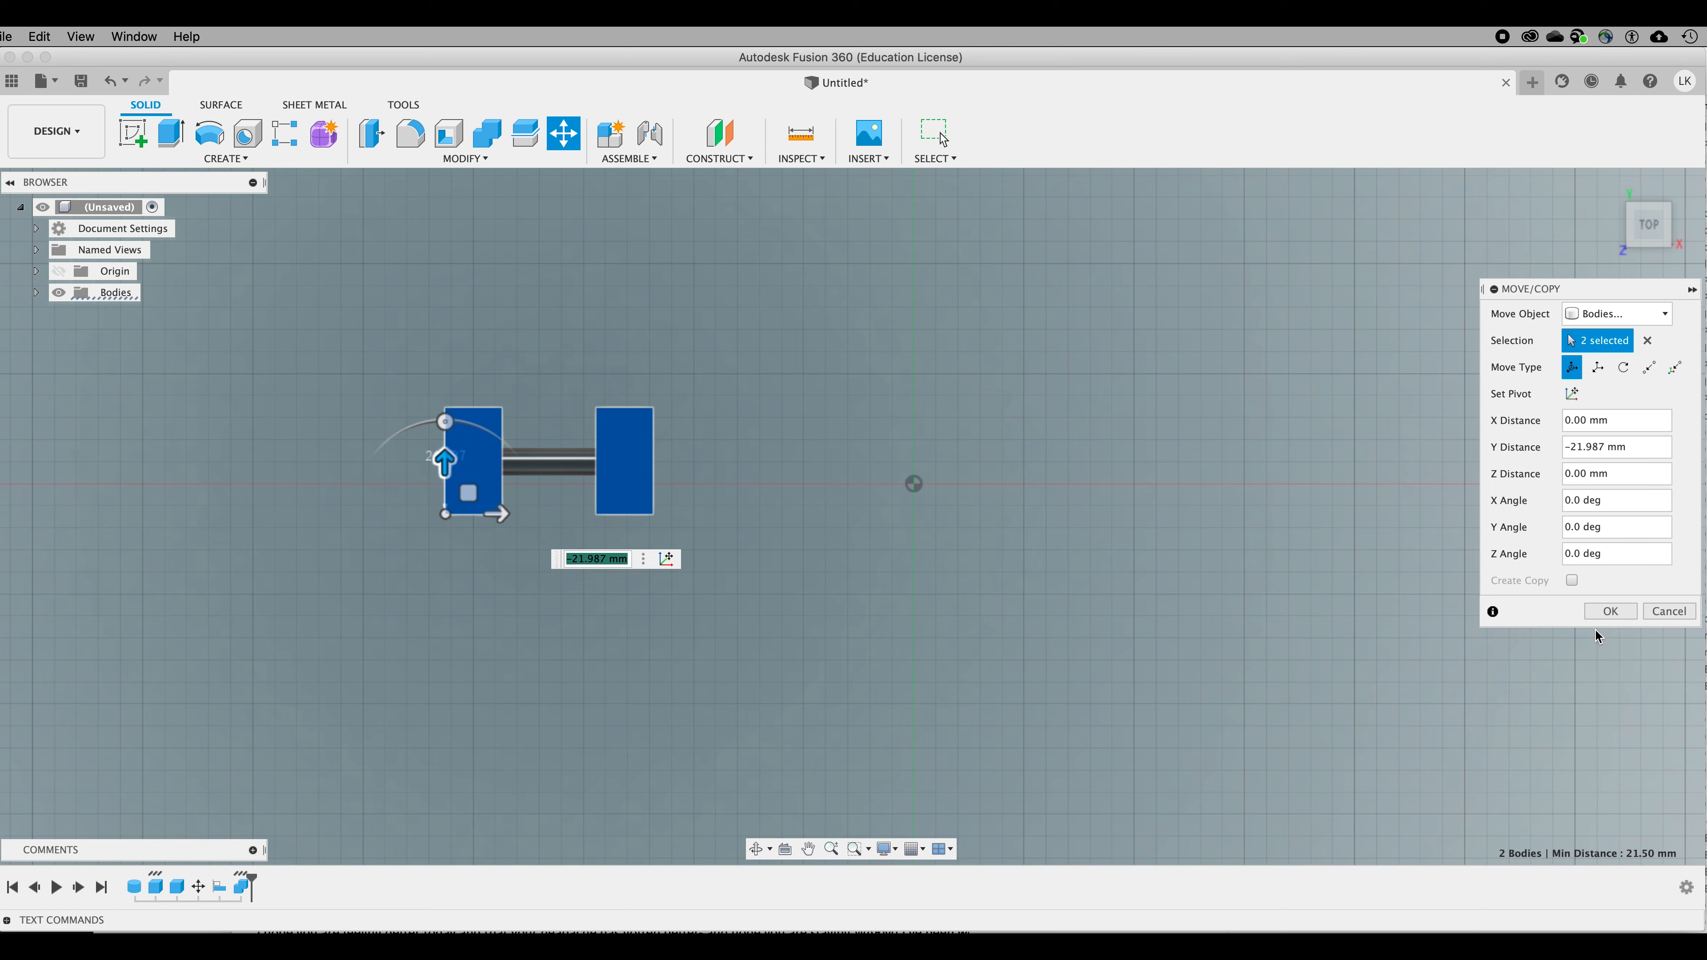
left_click(1610, 611)
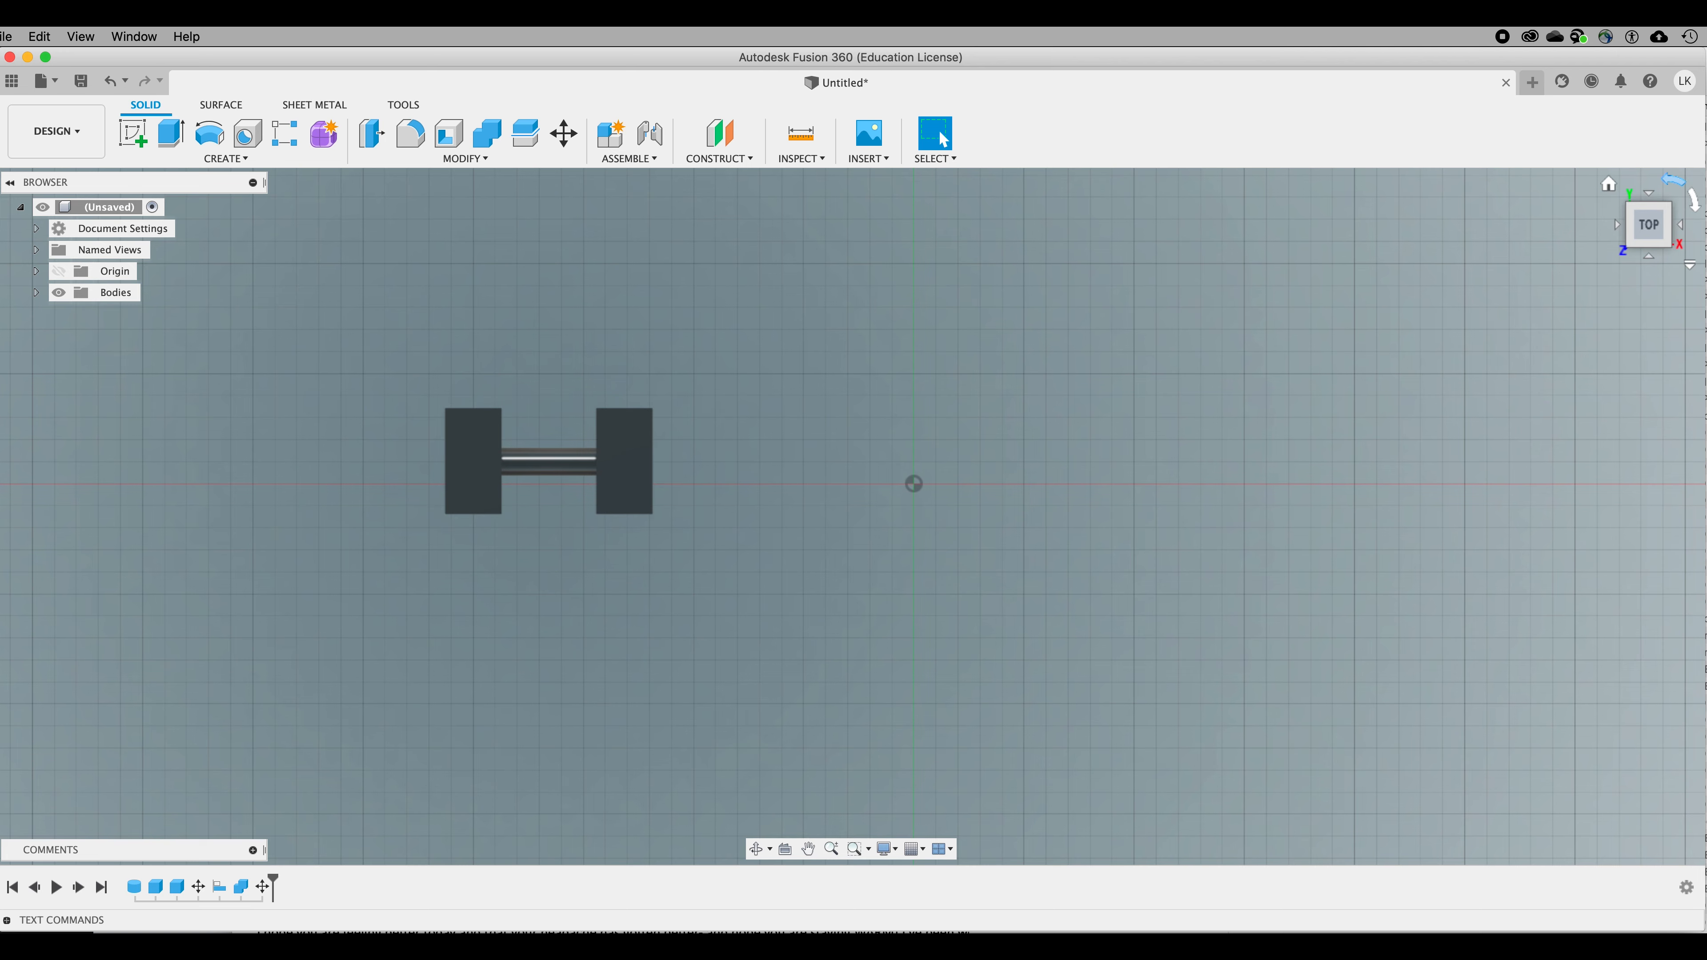
Step: Try deleting the block at the cylinder's negative X end, and undo the deletion
left_click_drag(1648, 250, 1651, 174)
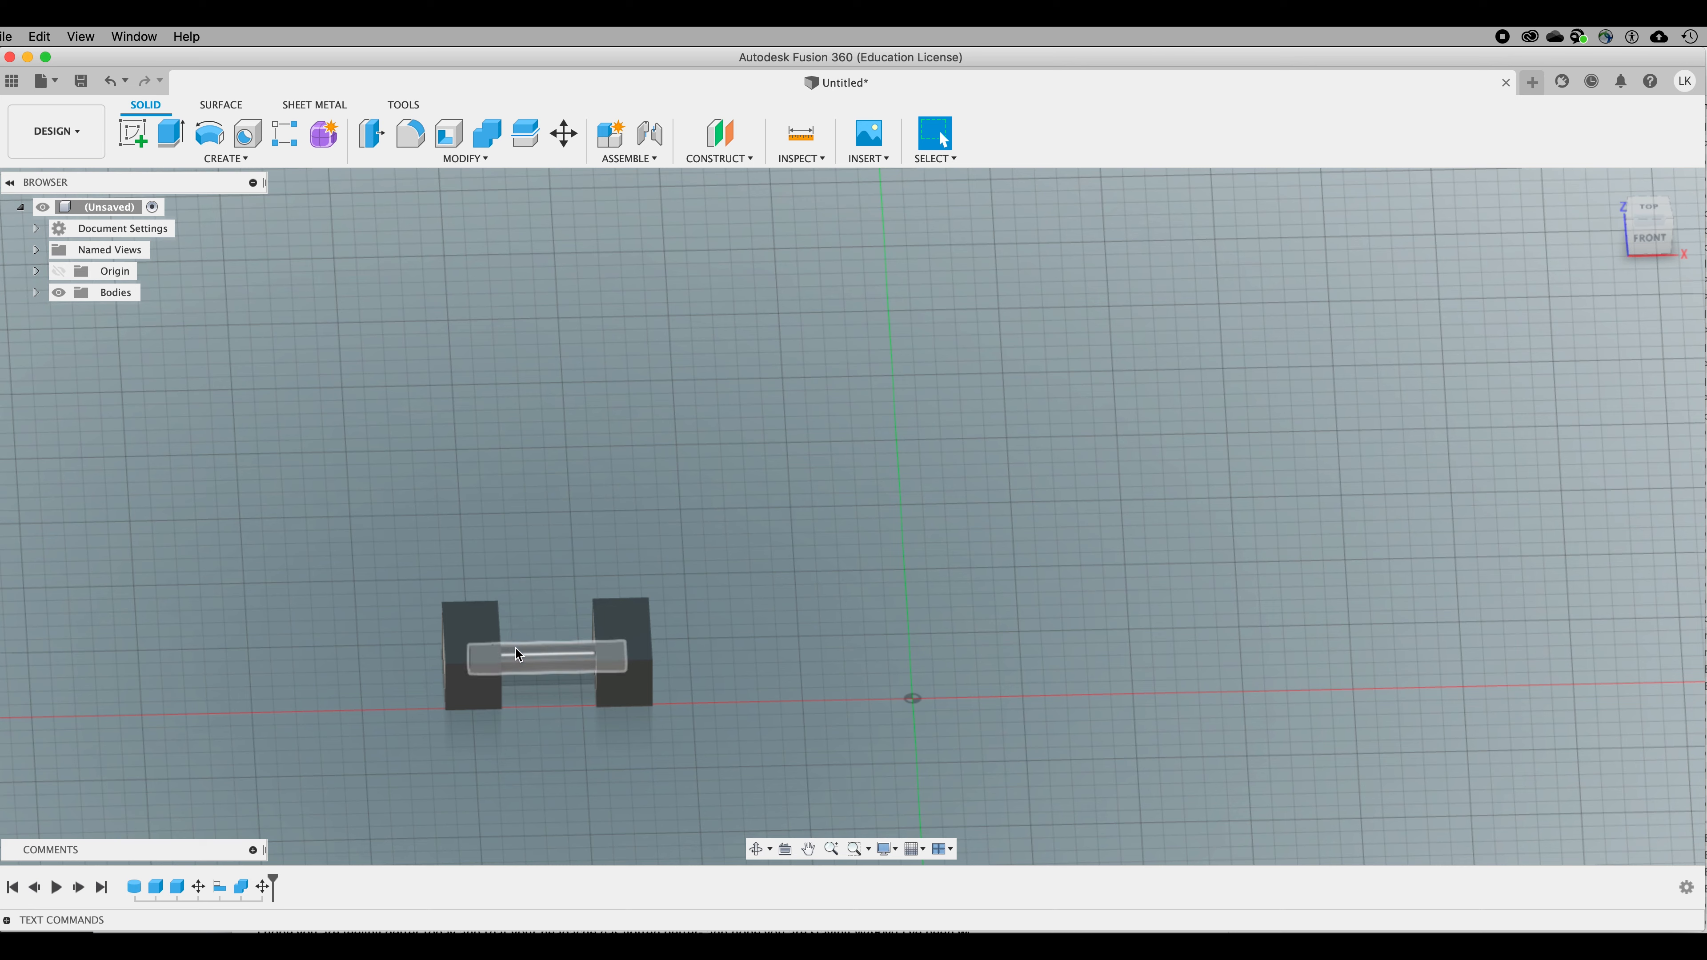
left_click(463, 655)
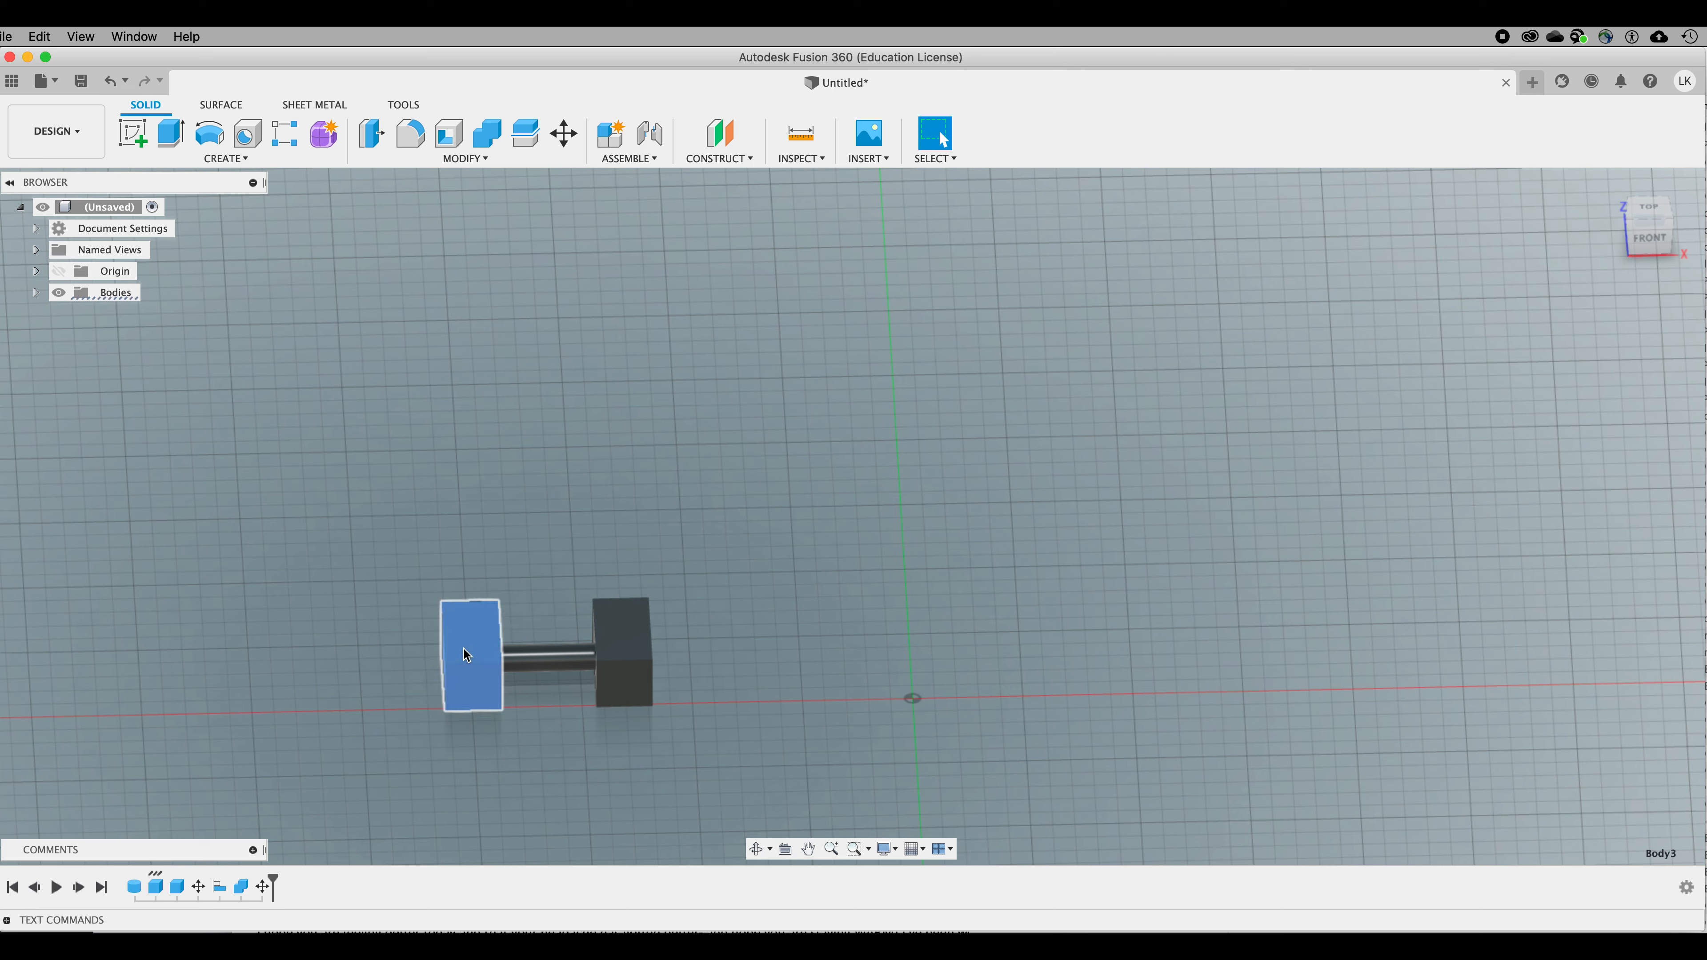
key("Delete")
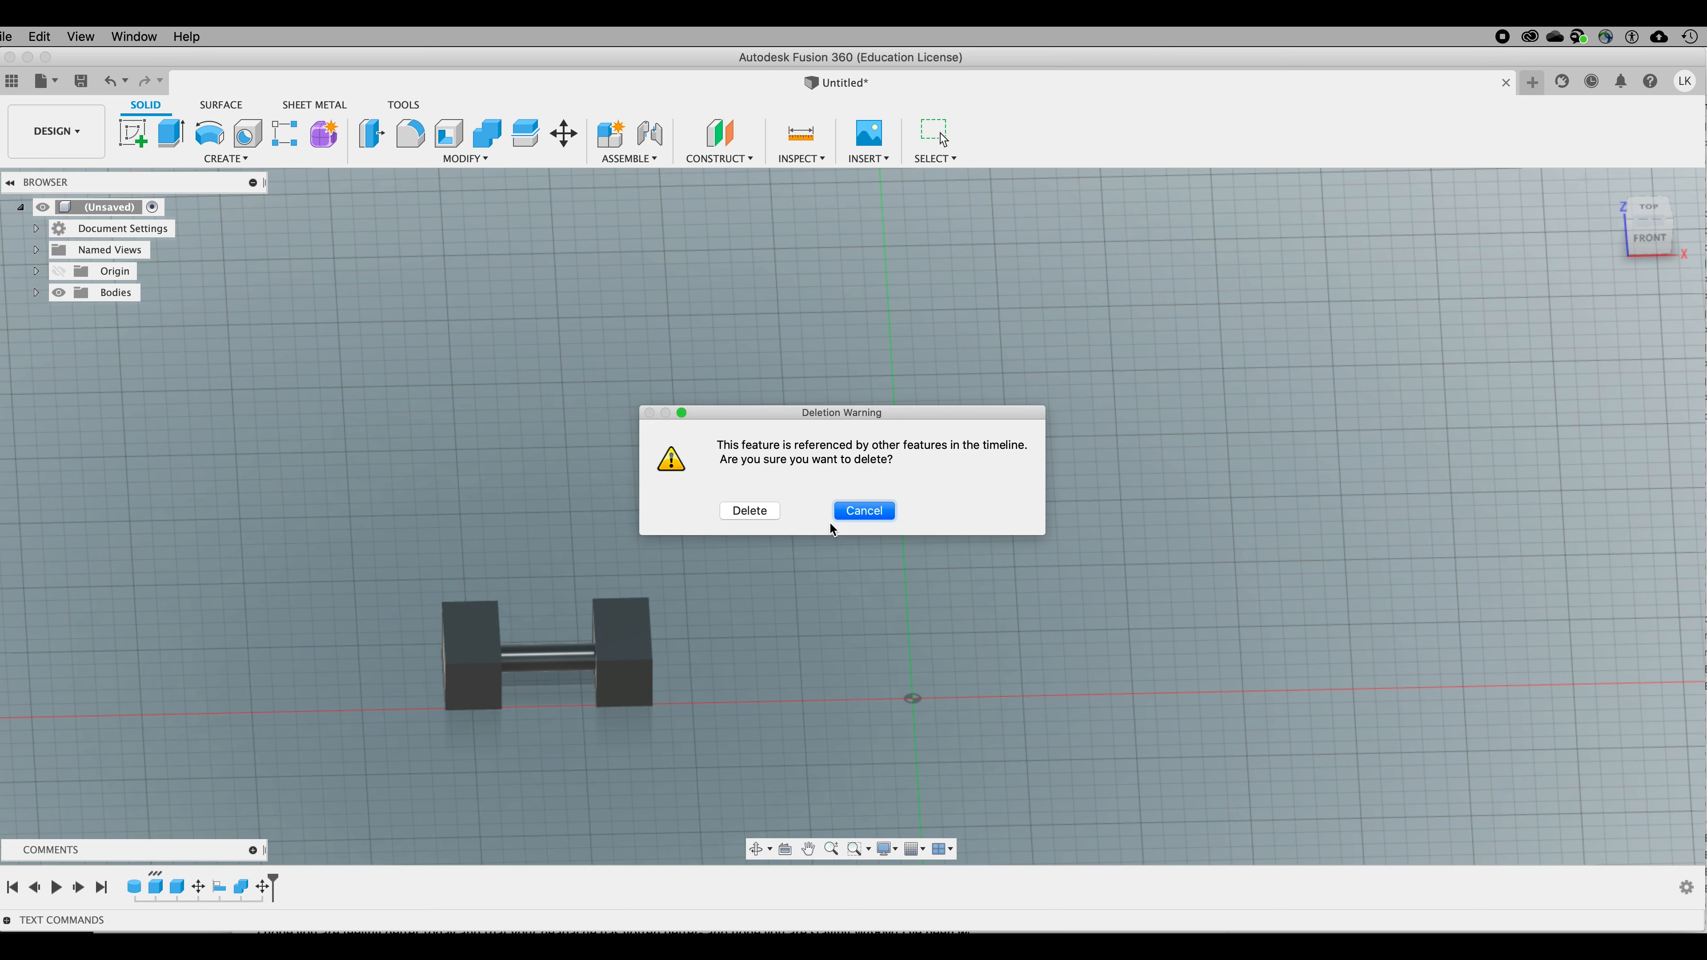
left_click(749, 511)
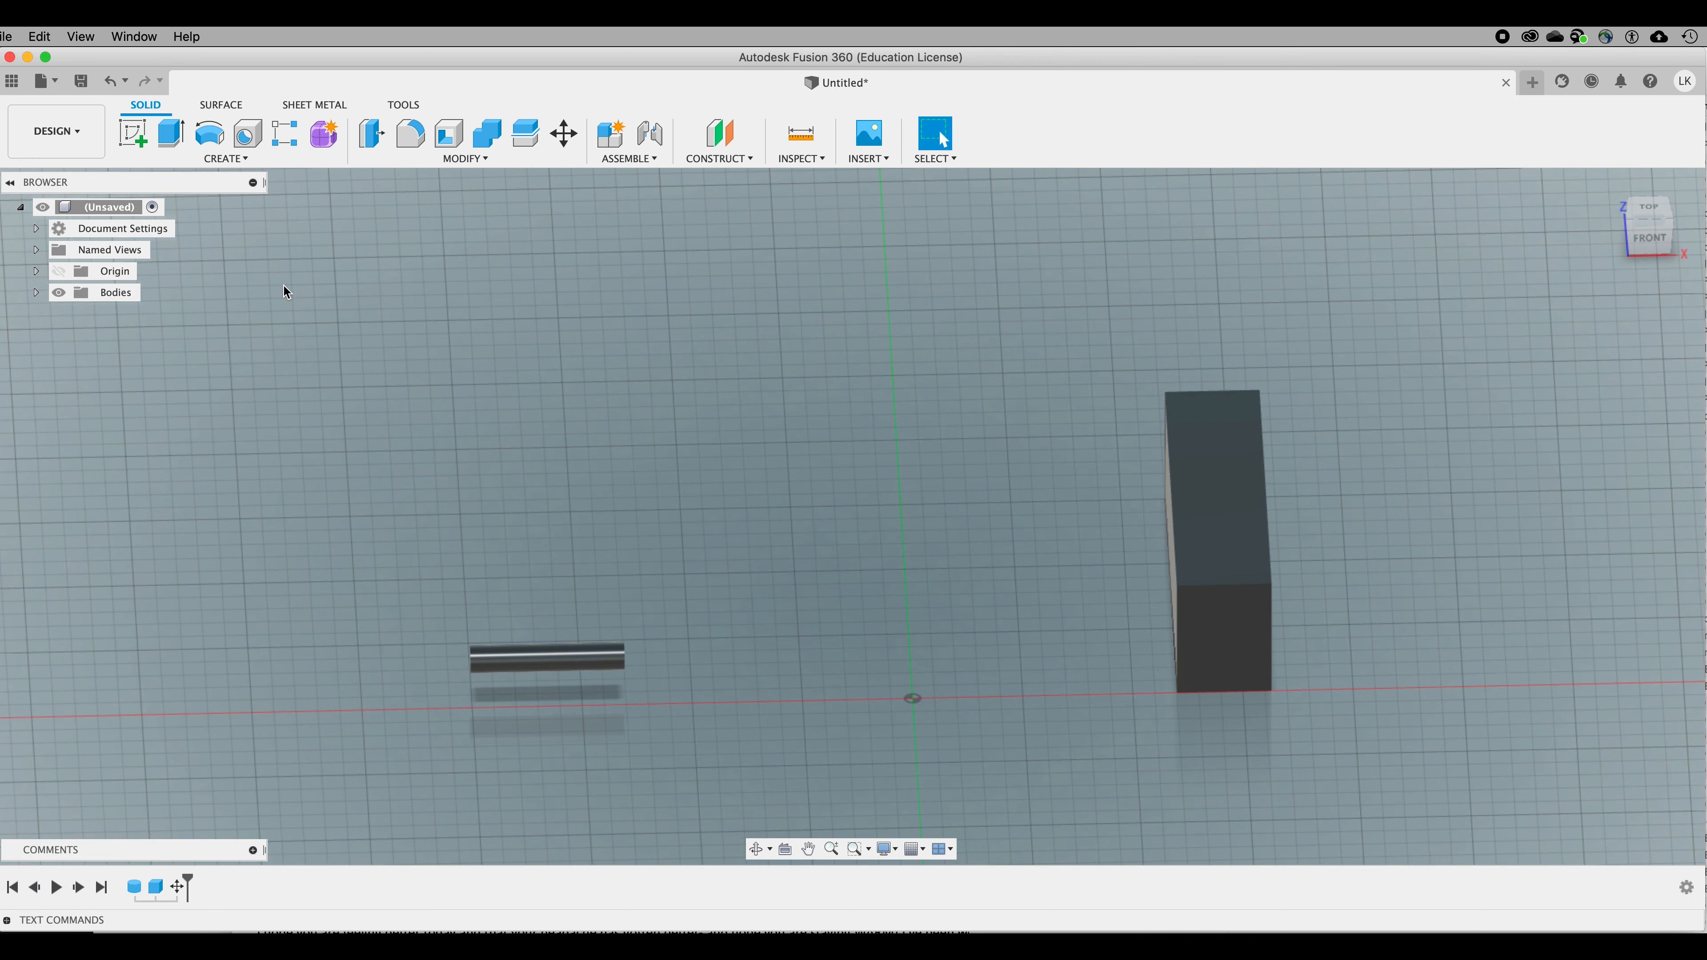
left_click(110, 82)
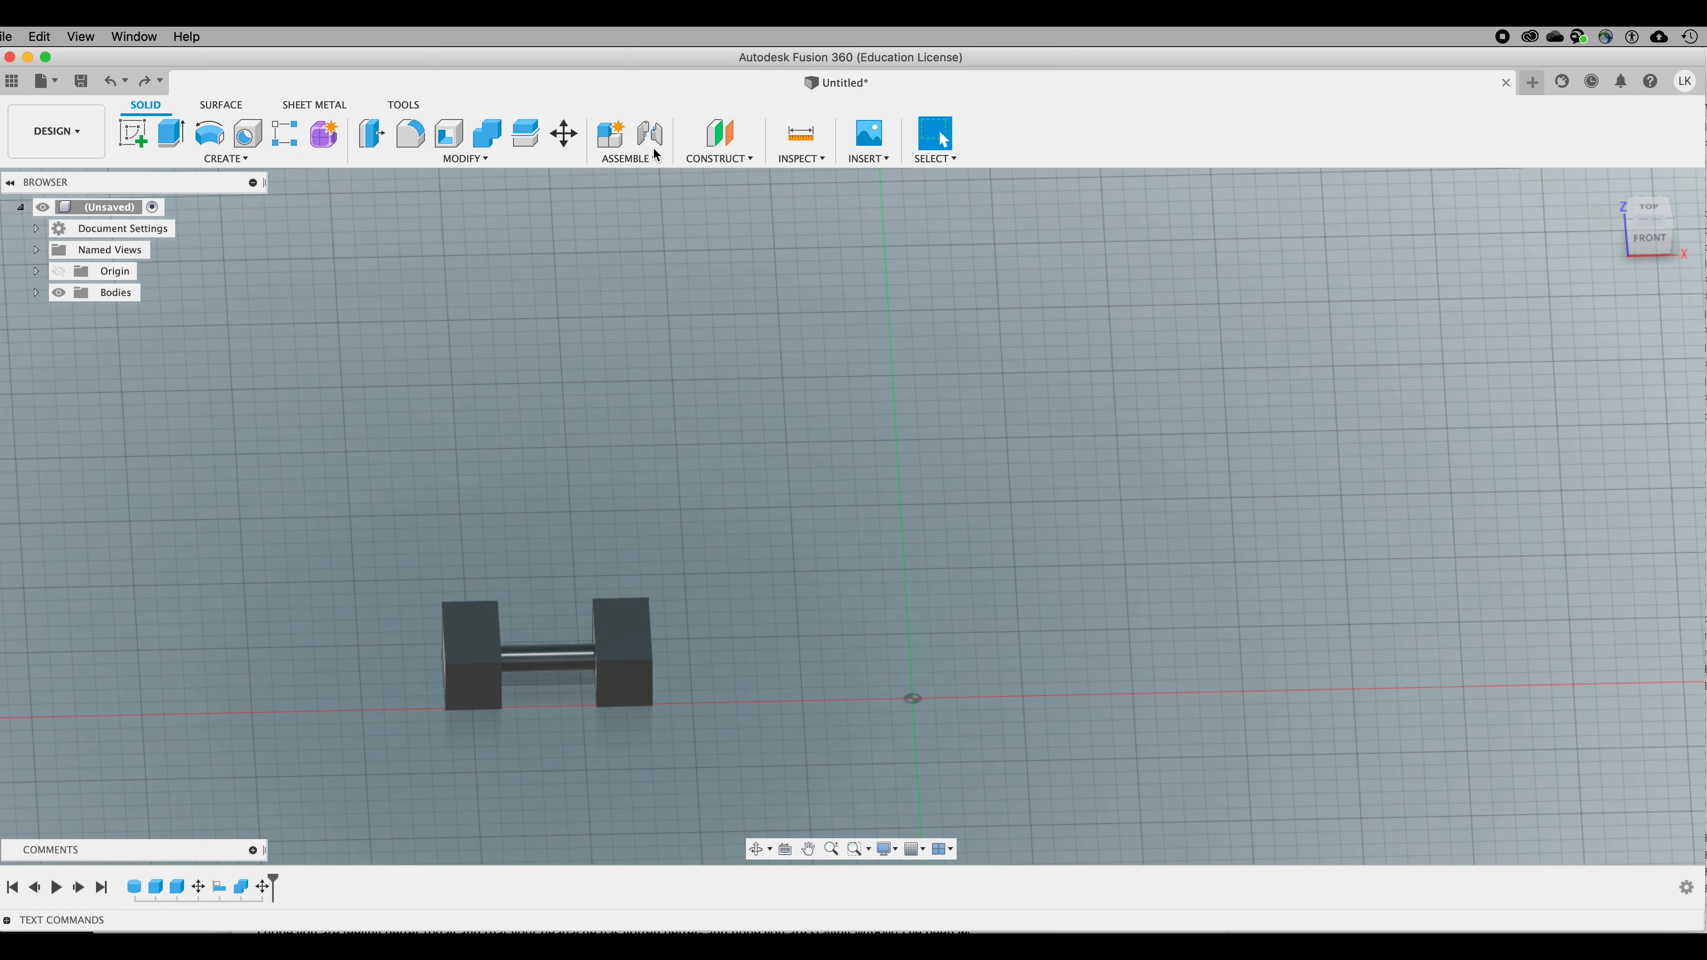
Step: Cut the cylinder out of the block at its positive X end with Combine, without keeping the cylinder
left_click(487, 133)
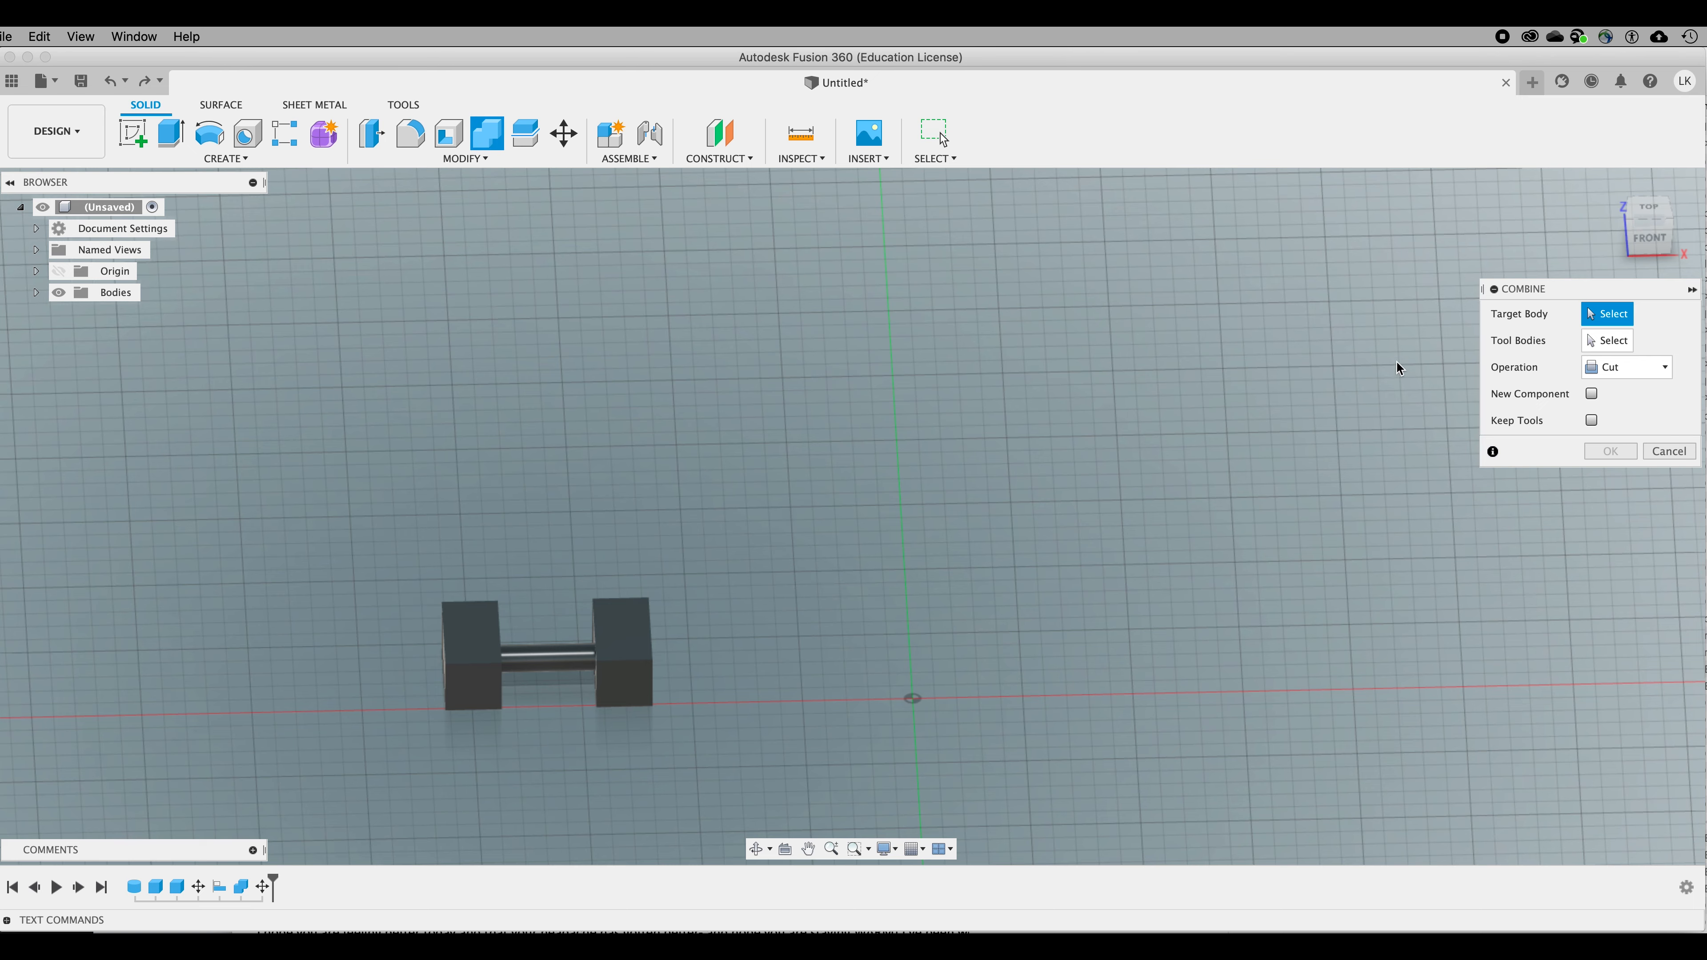
left_click(1652, 235)
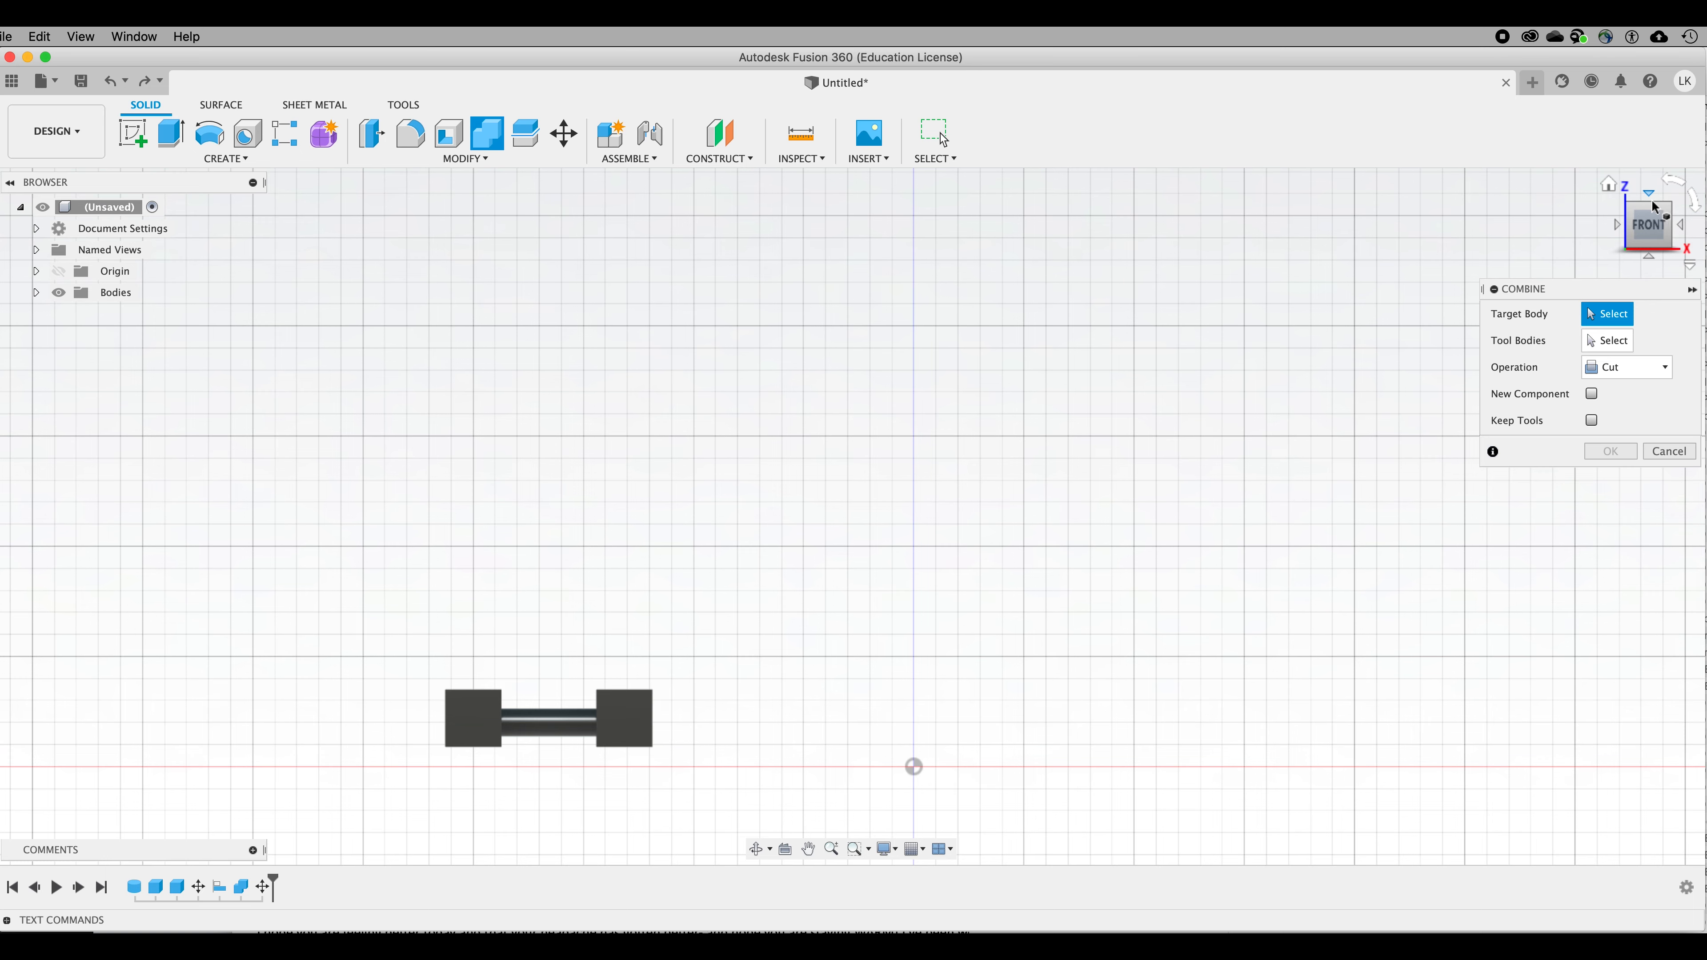
left_click(1654, 209)
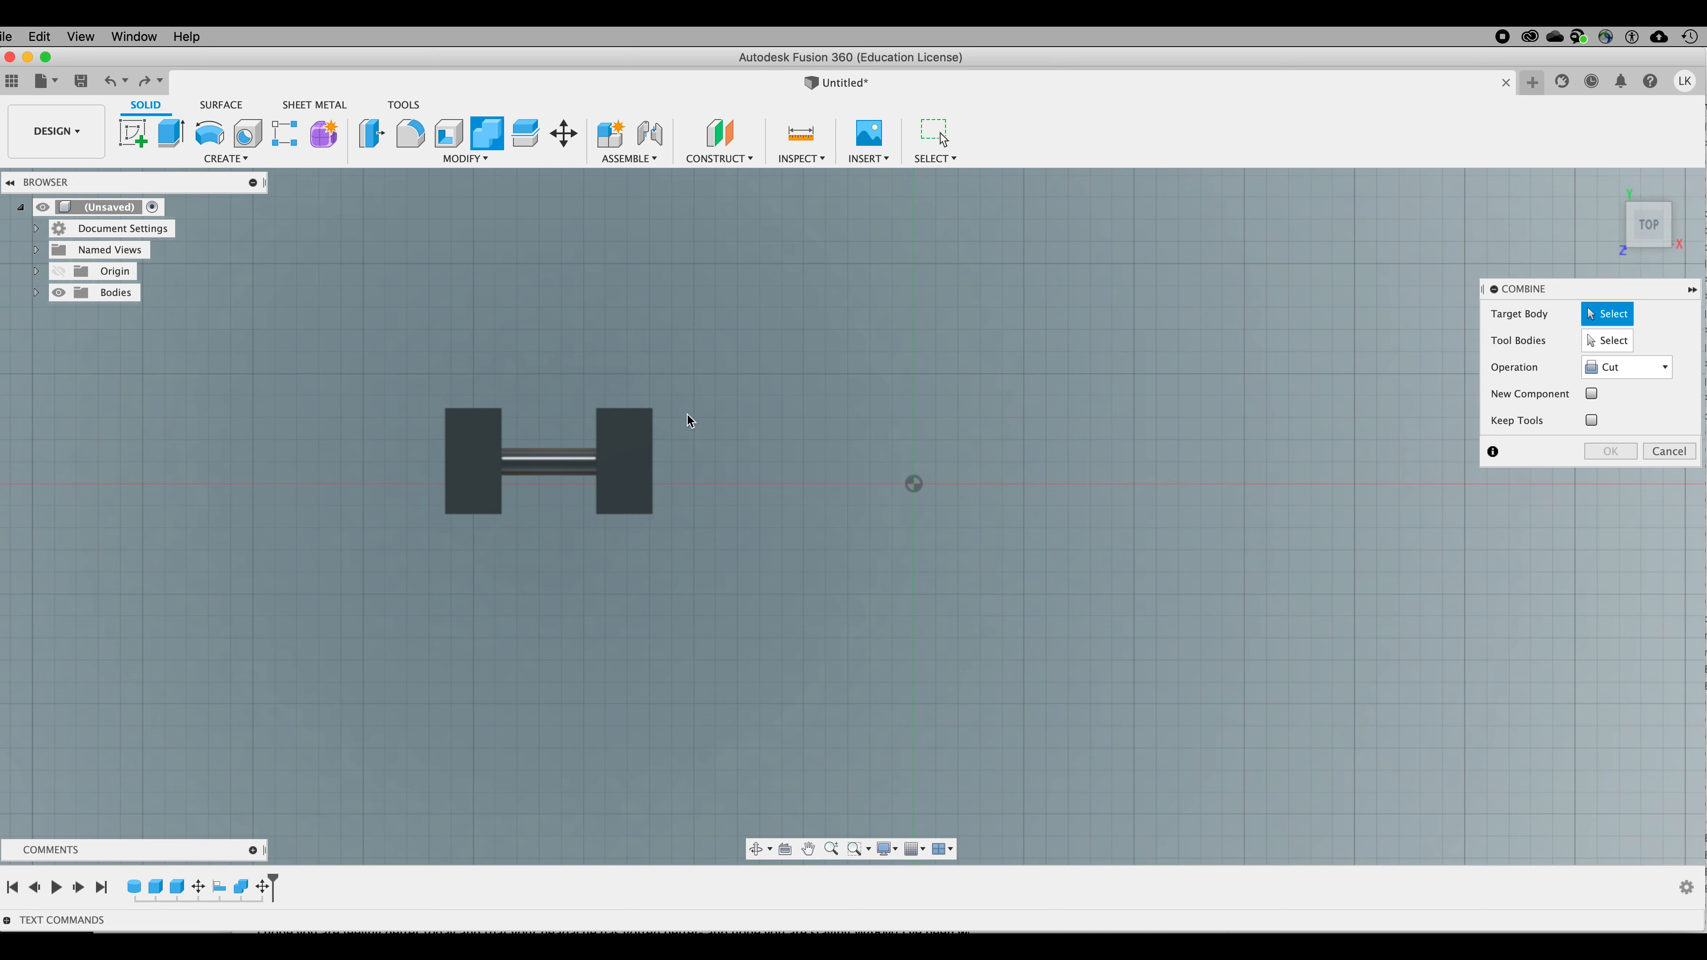
left_click(640, 479)
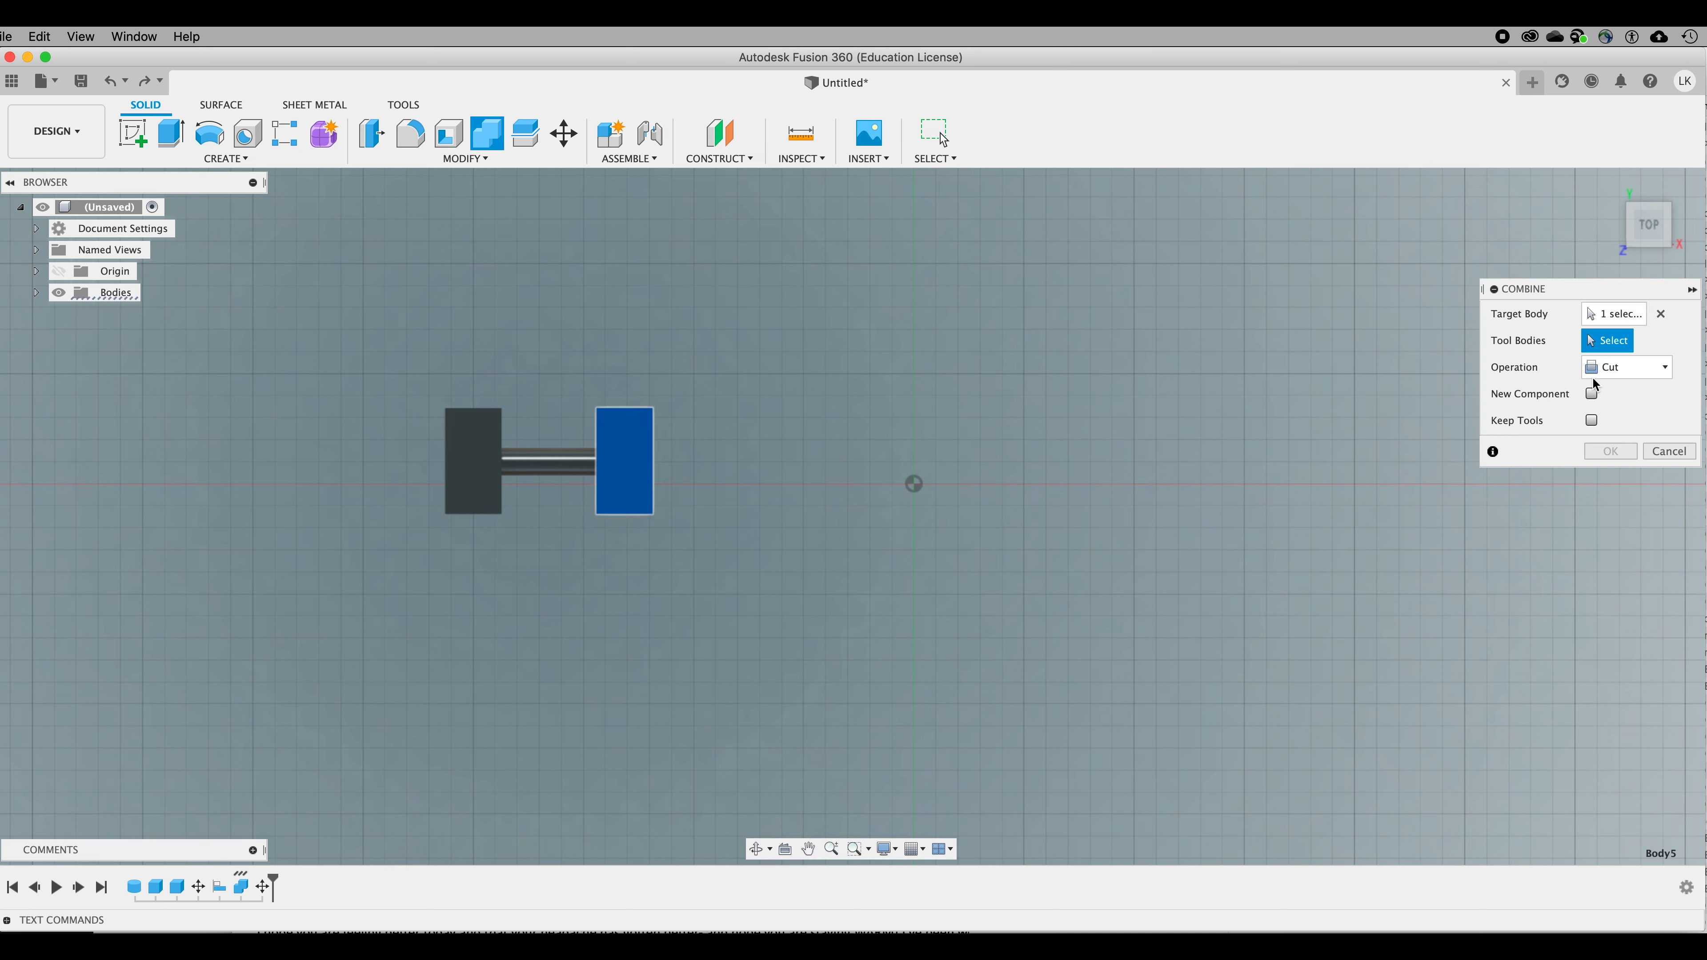
left_click(548, 463)
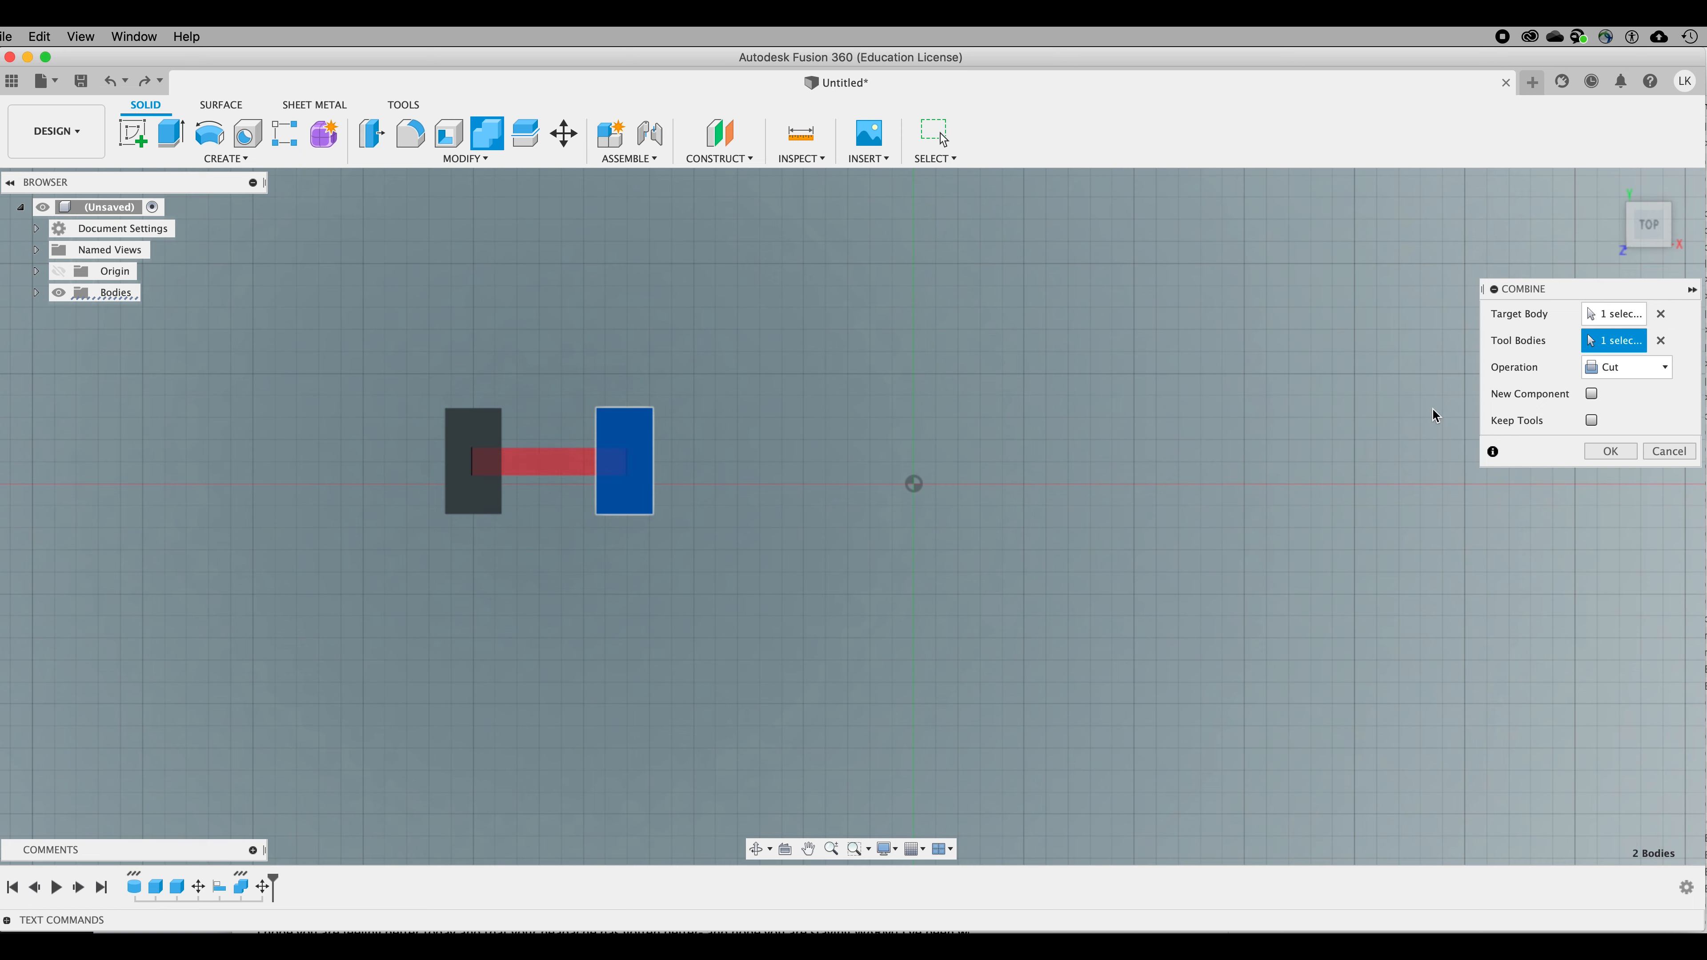
left_click(1611, 451)
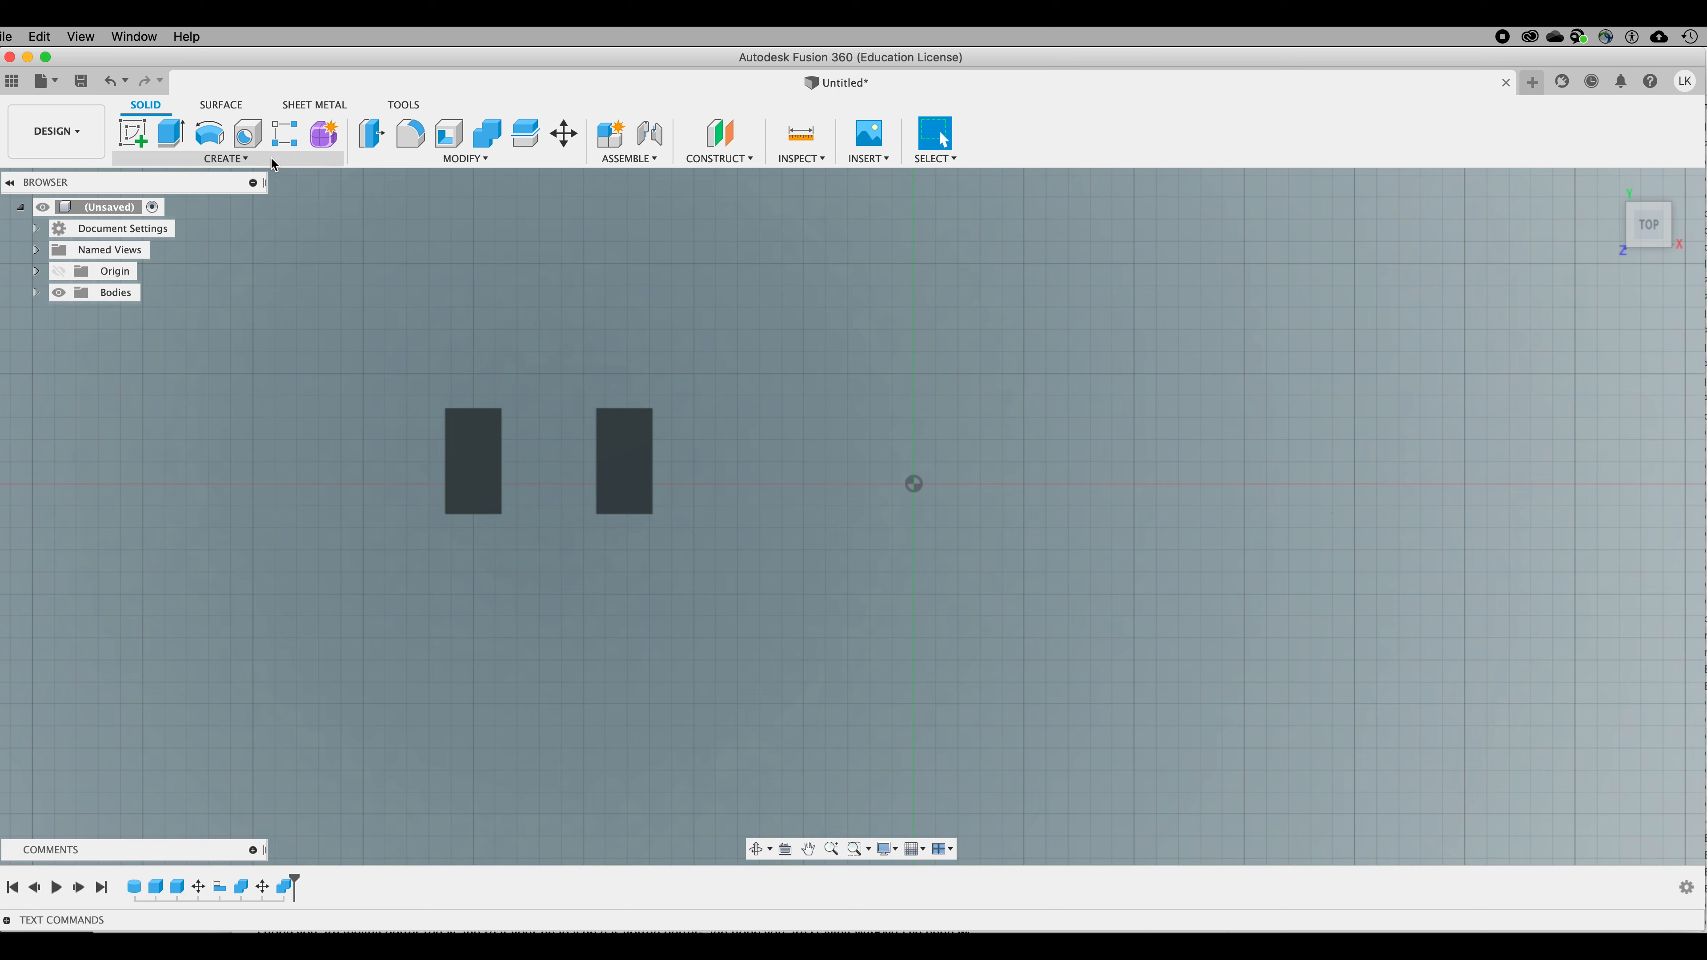
left_click(477, 433)
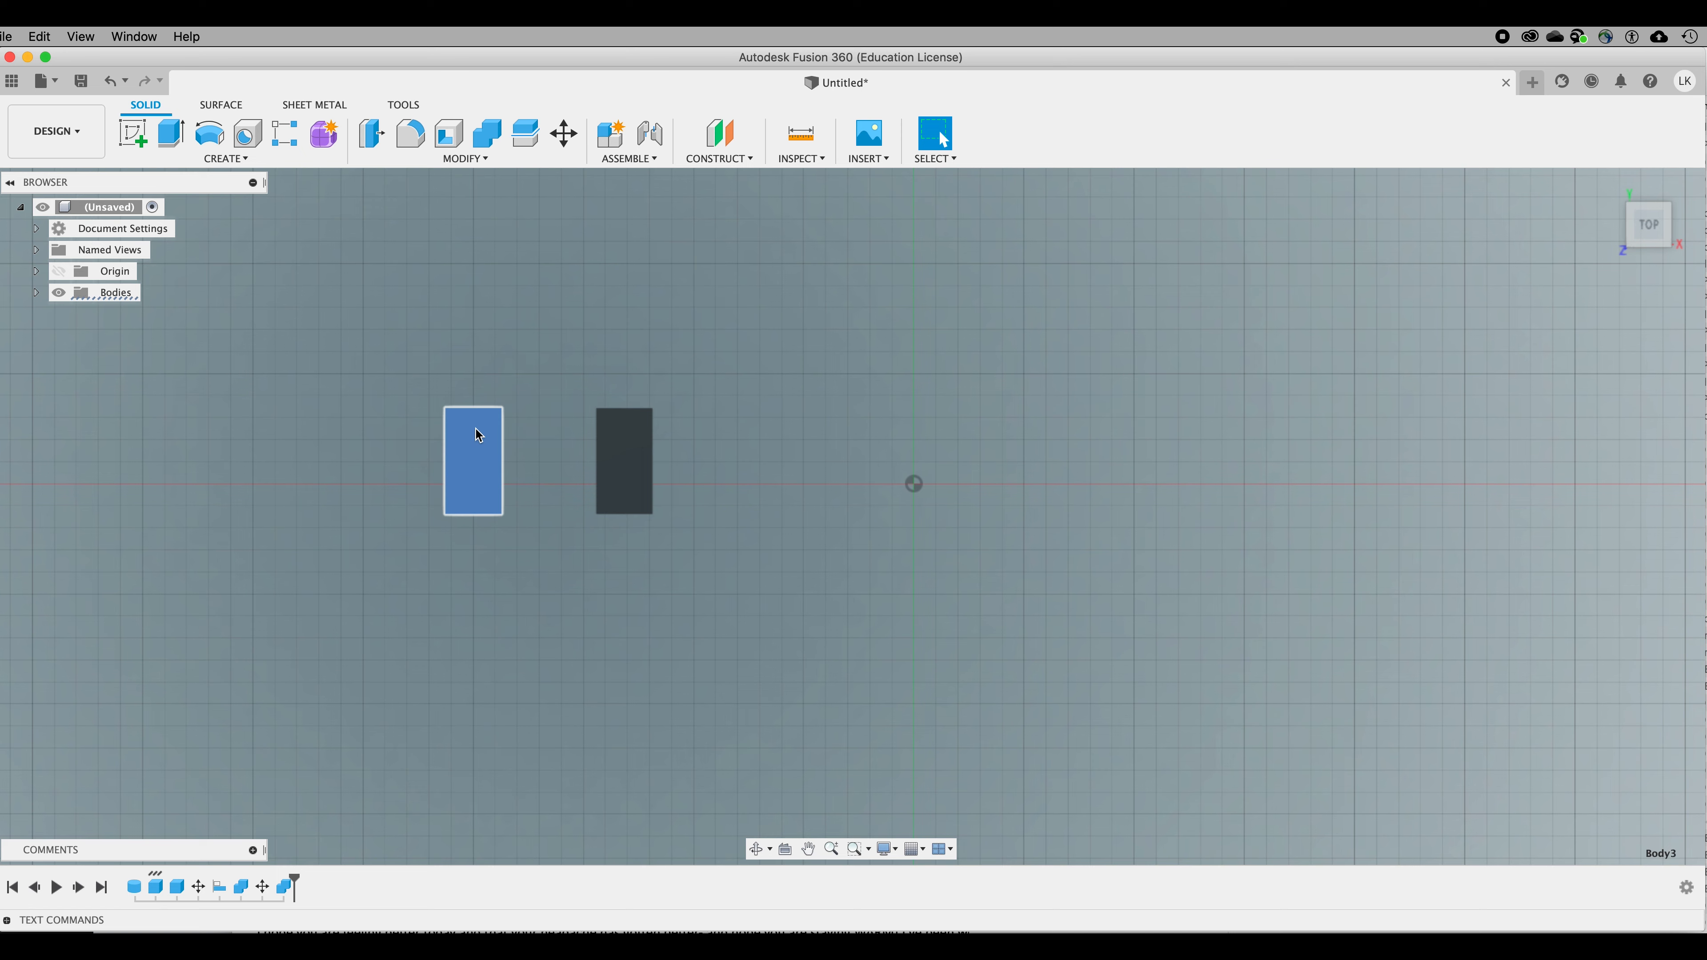
key("Delete")
left_click(851, 514)
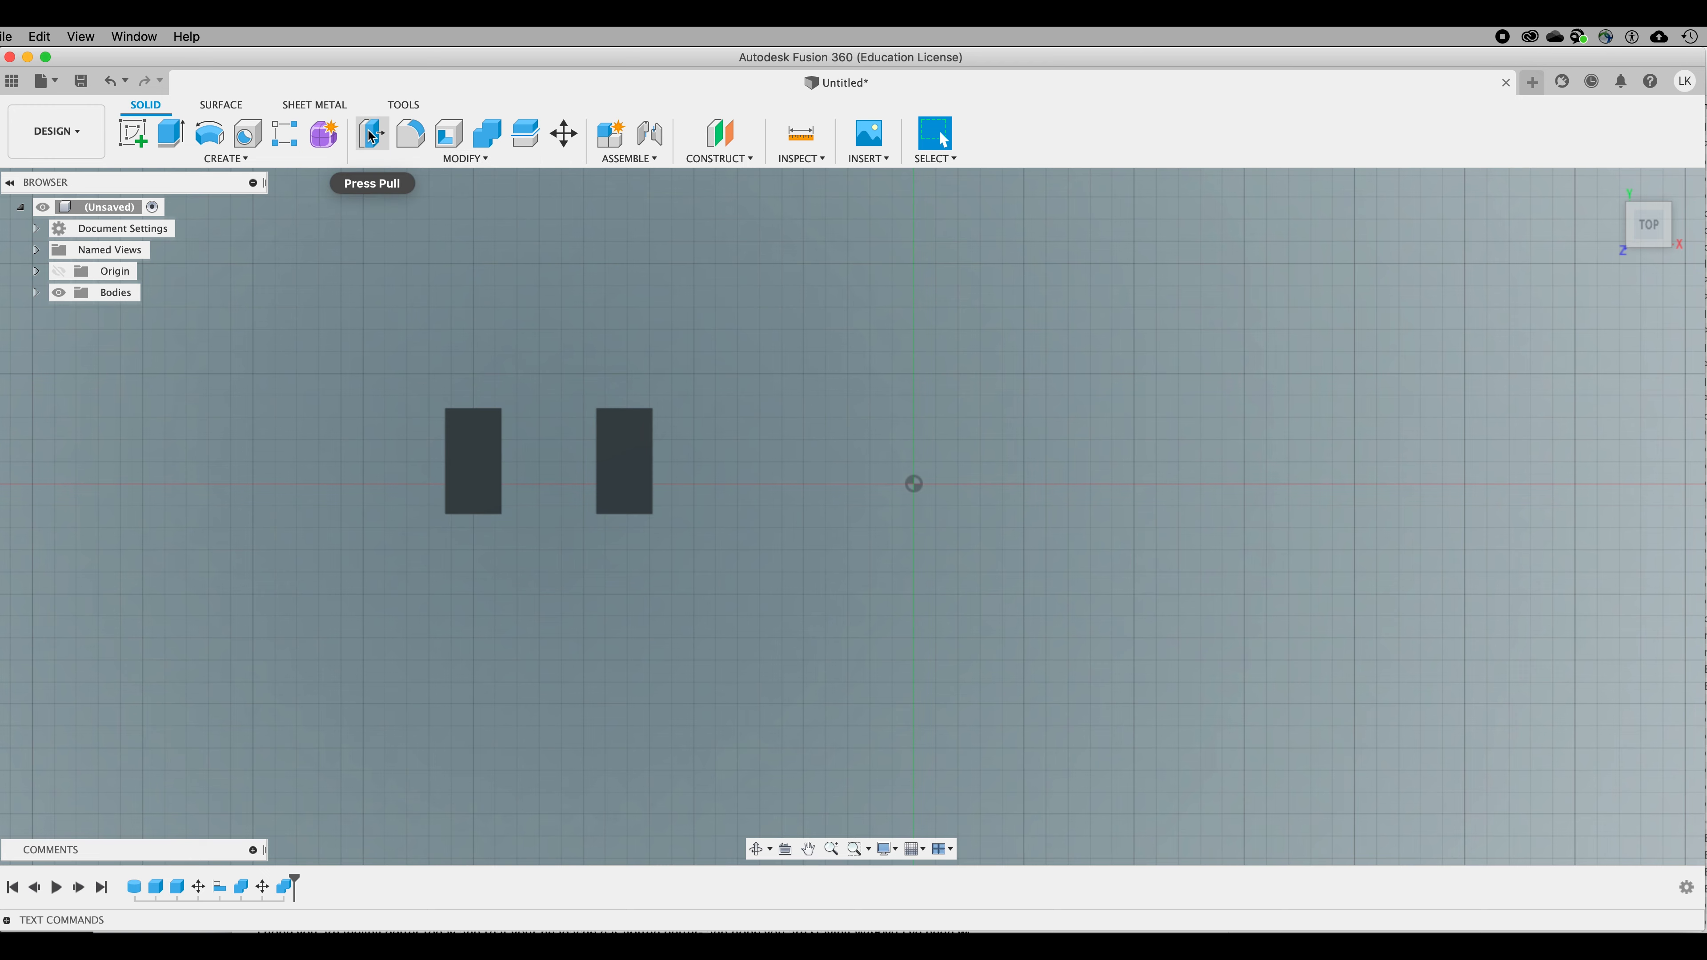
Step: Cut away the block at the negative X side with a box about 35 by 40 mm around it, 50 mm high
left_click(241, 159)
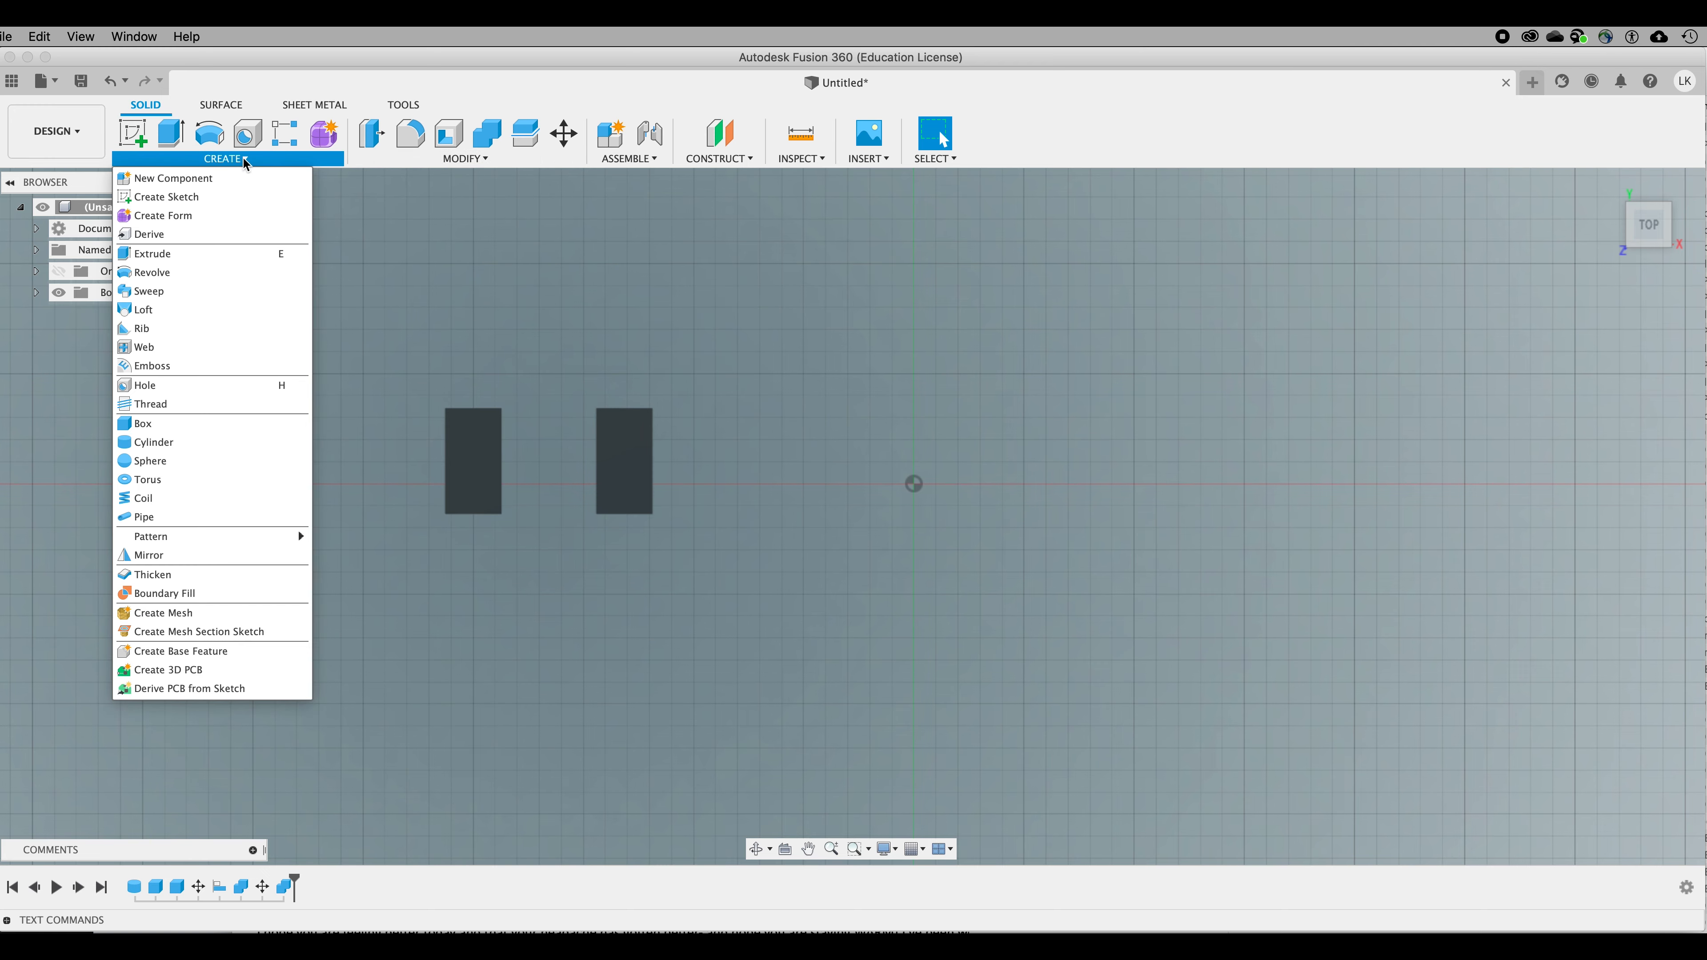
left_click(189, 422)
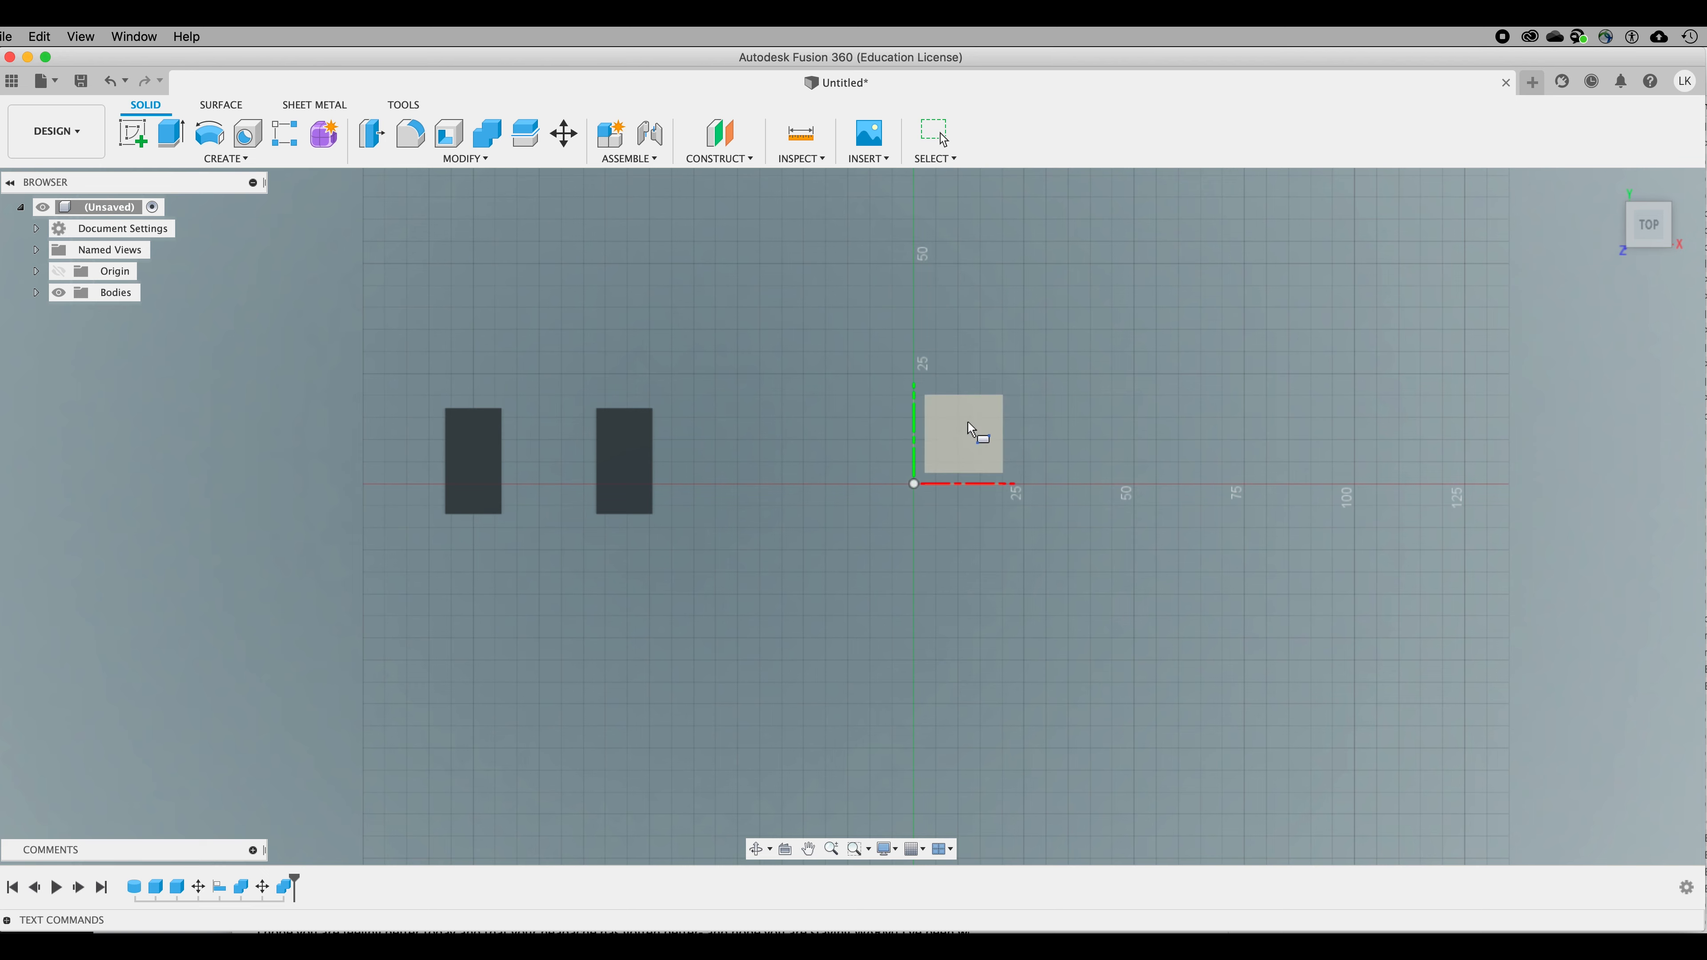
left_click(411, 376)
left_click(408, 373)
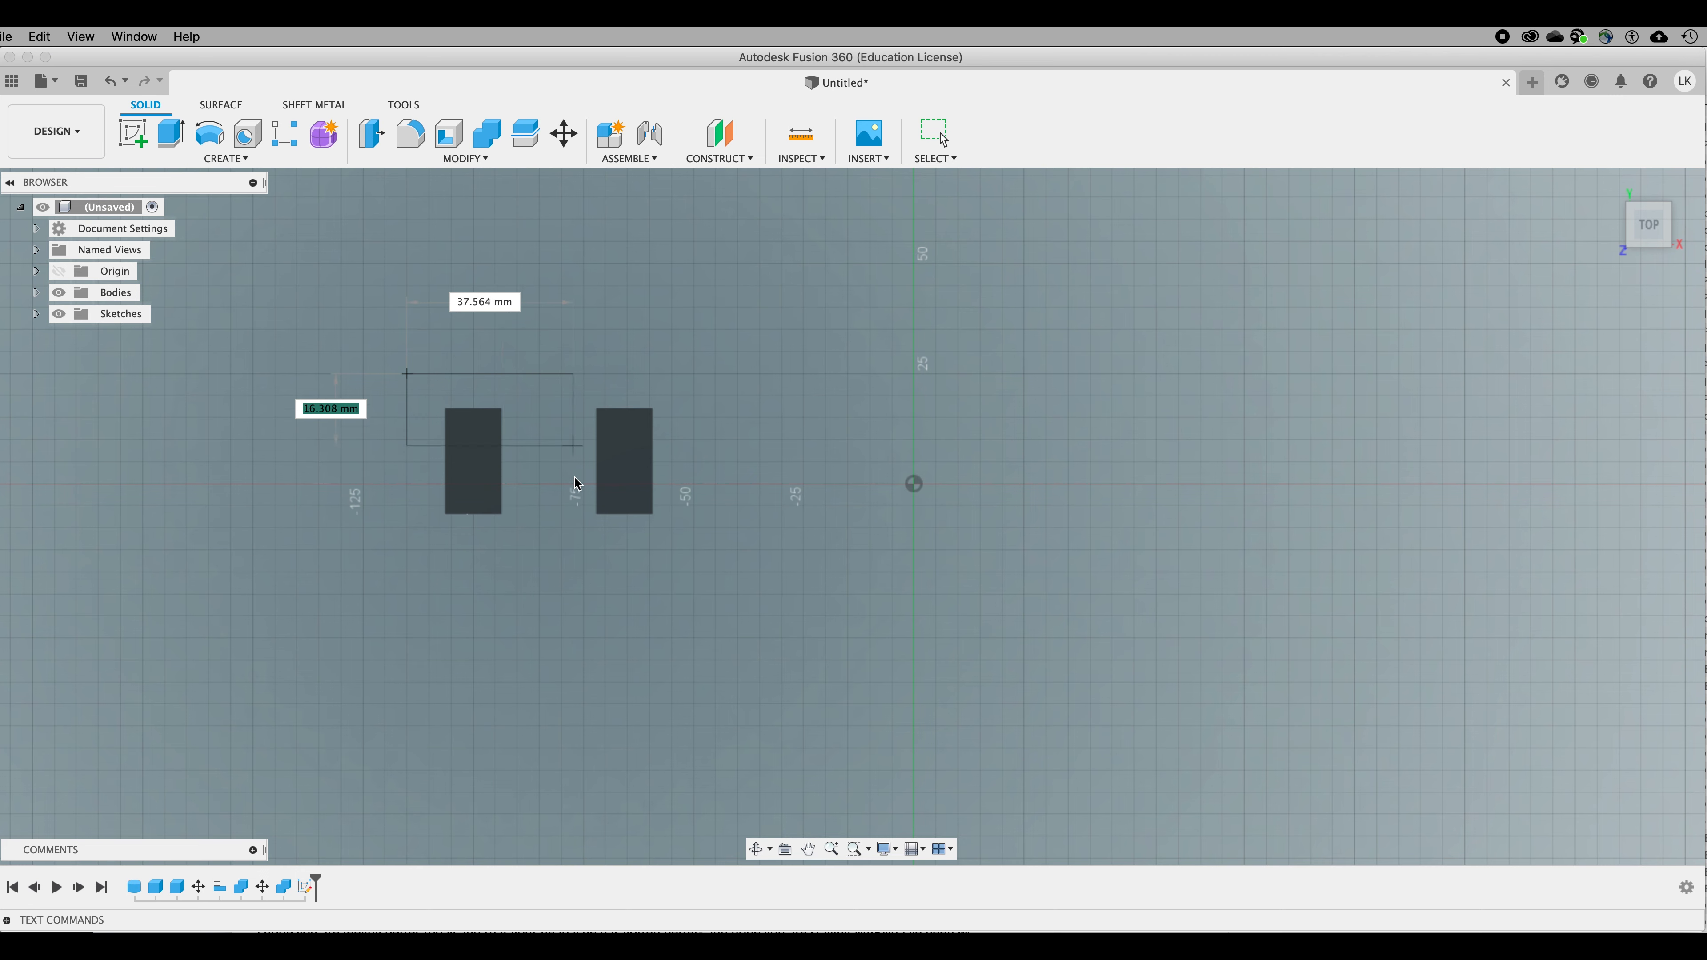
left_click(558, 555)
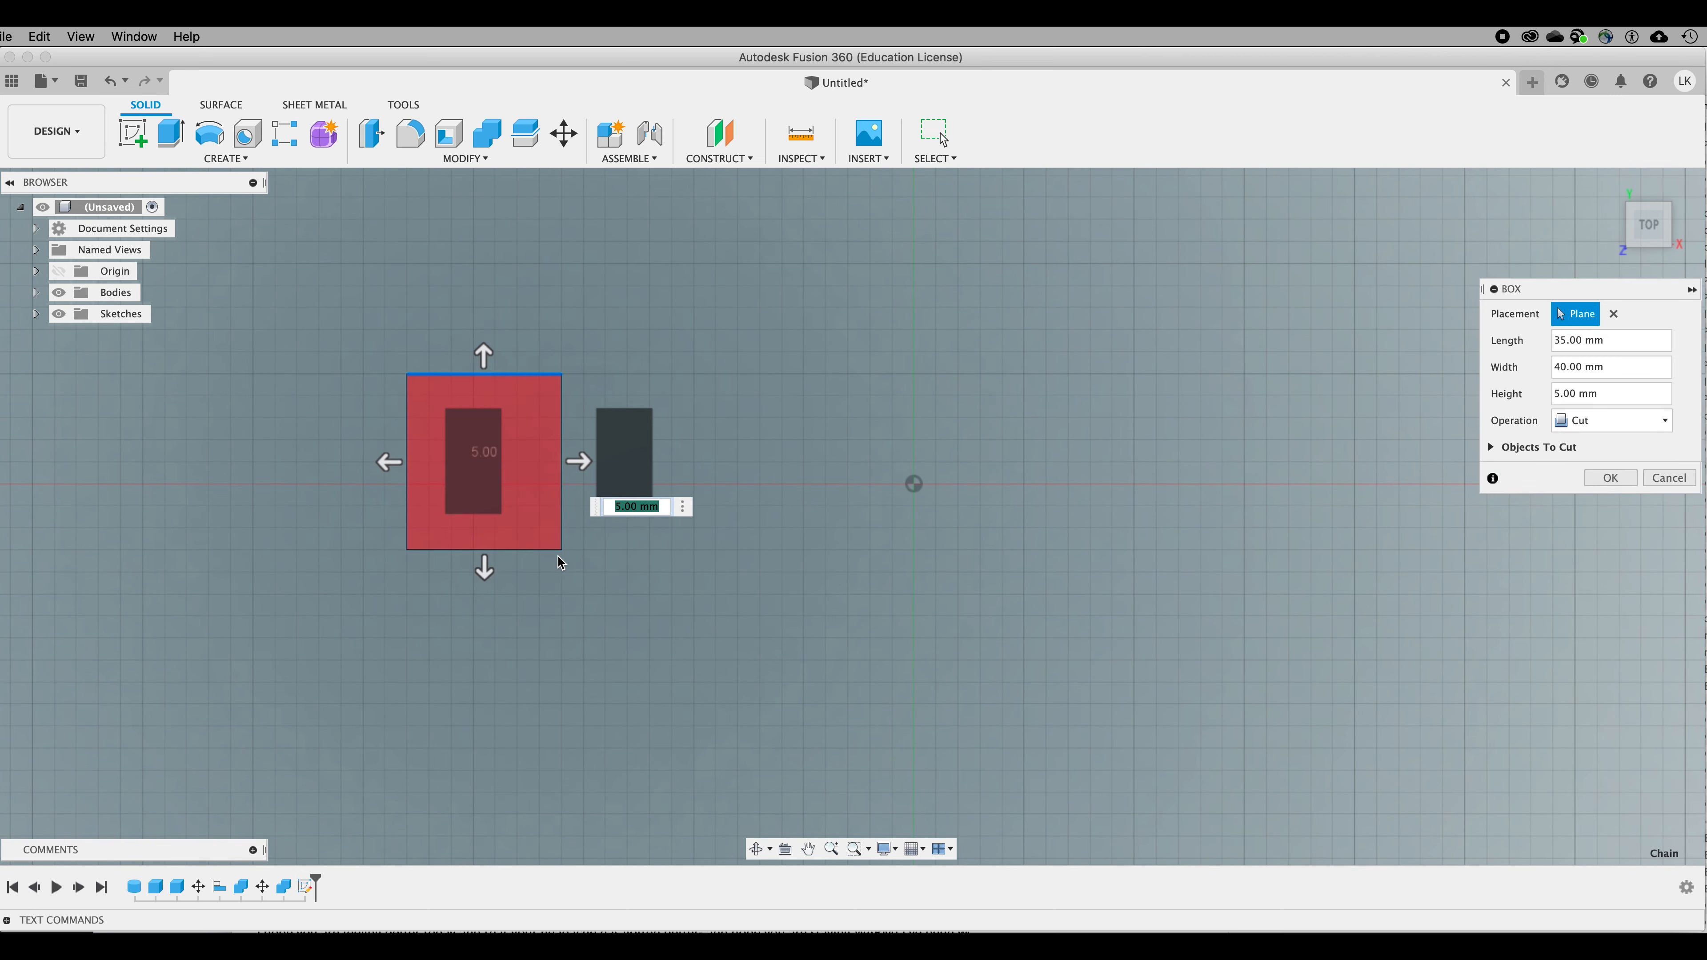
left_click(622, 505)
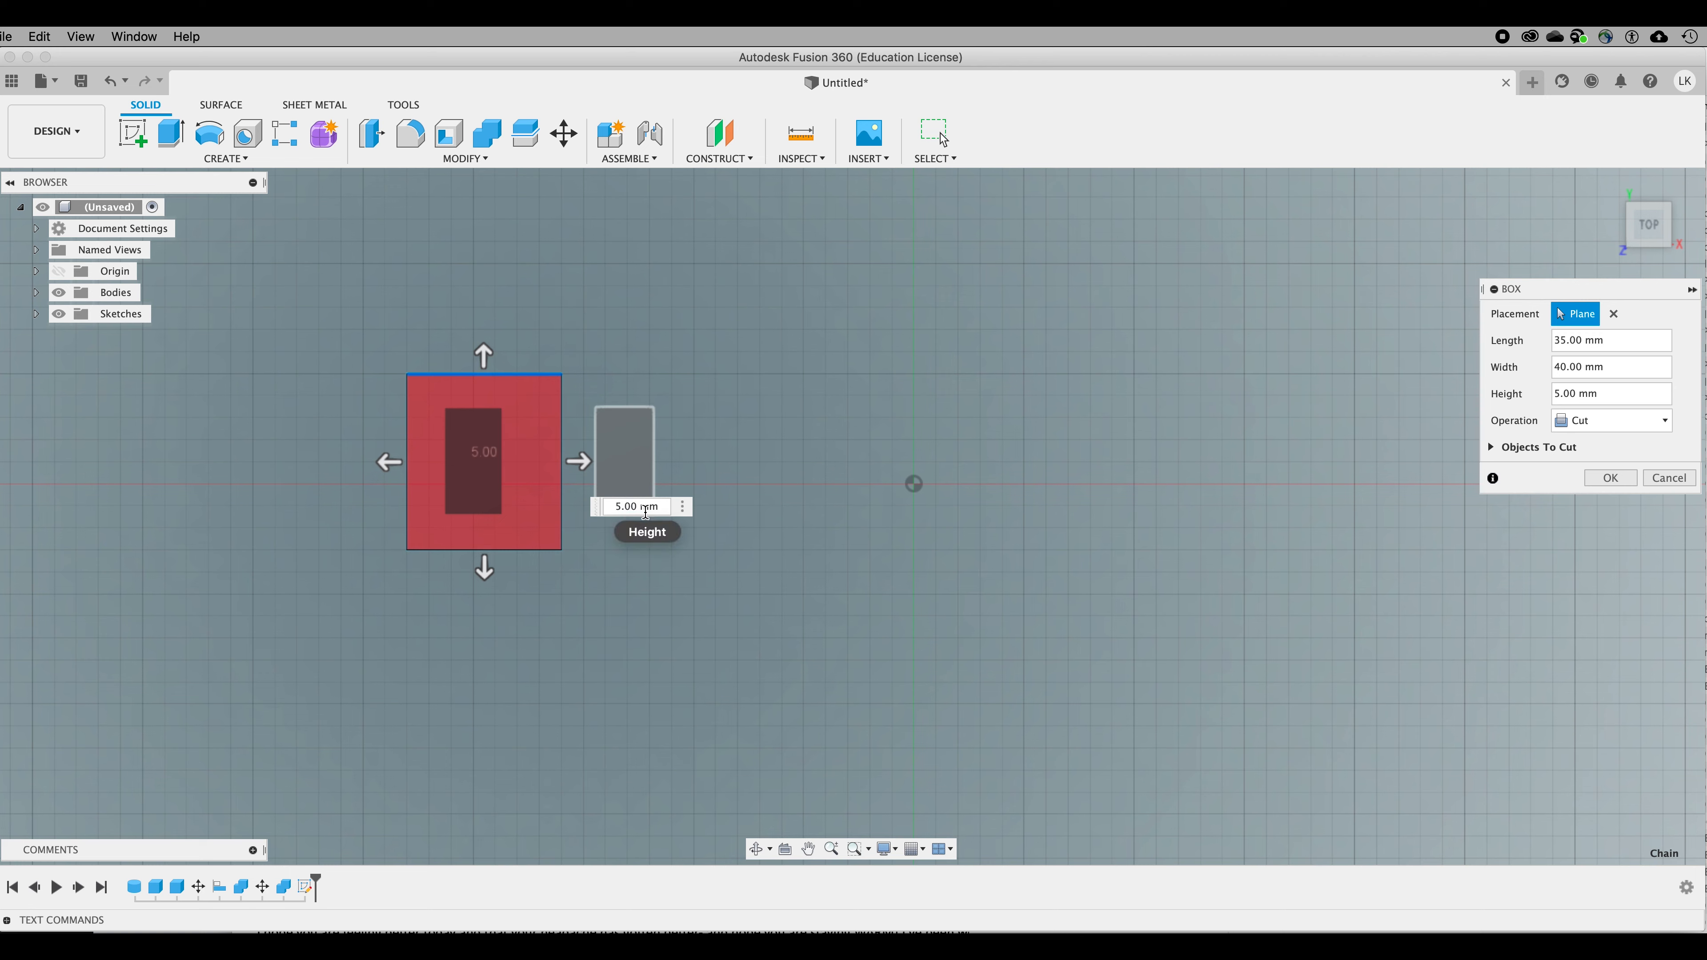
key("BackSpace")
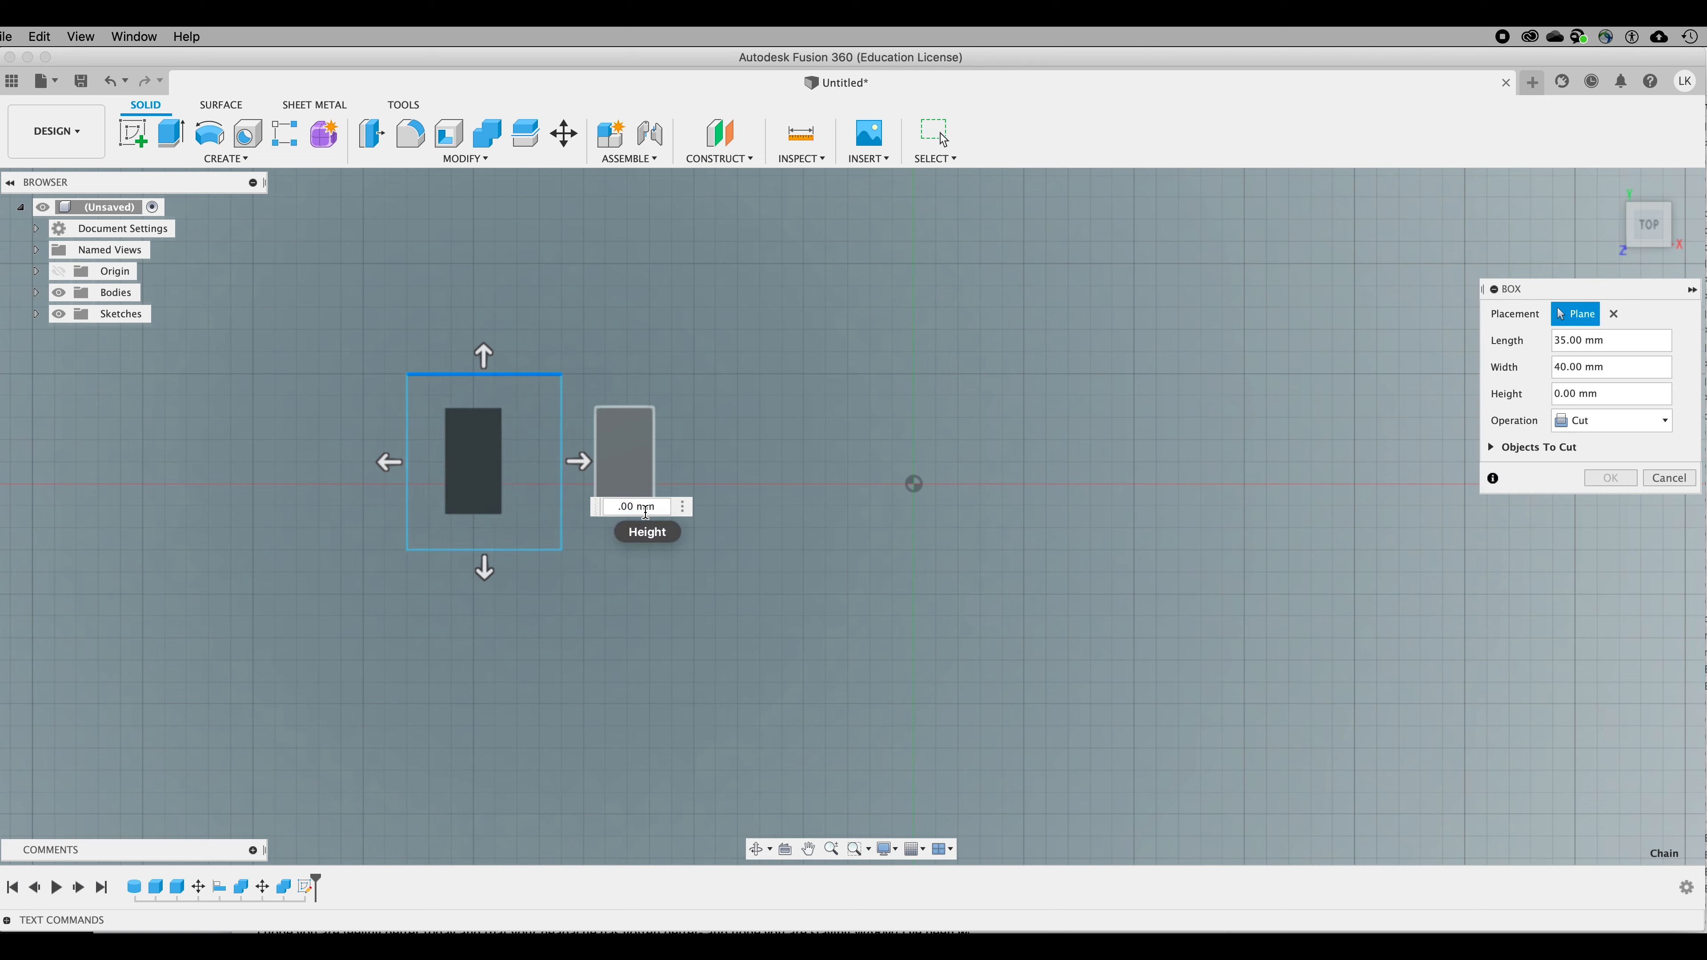
type("50")
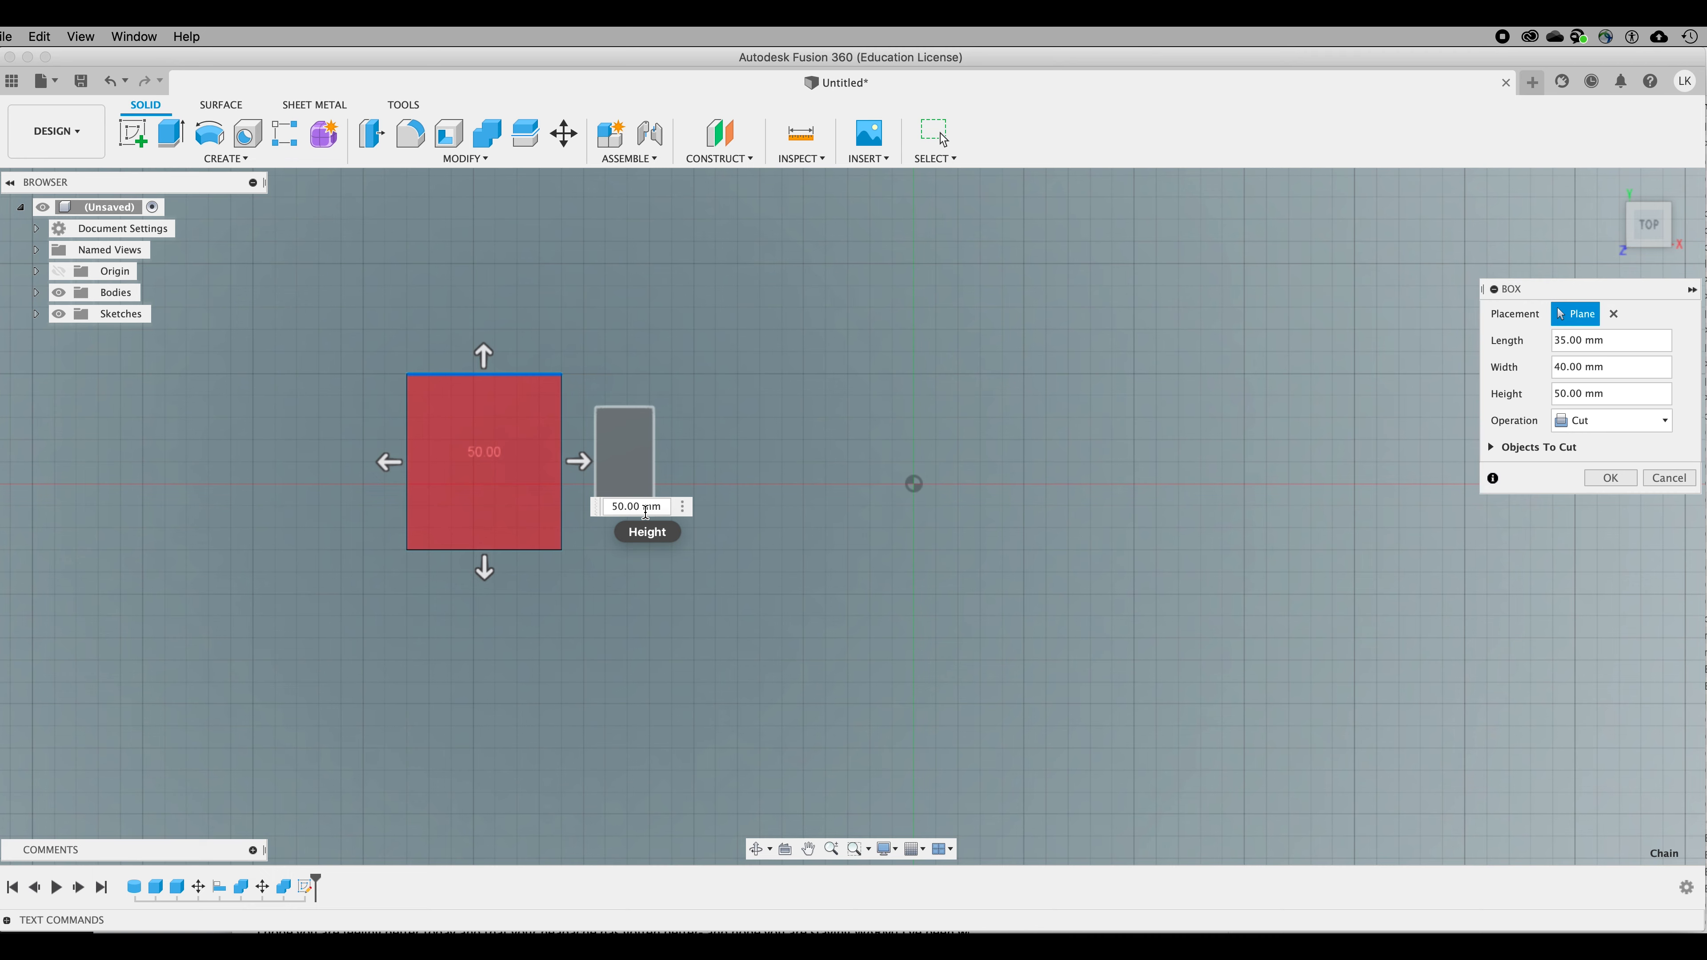
key("Return")
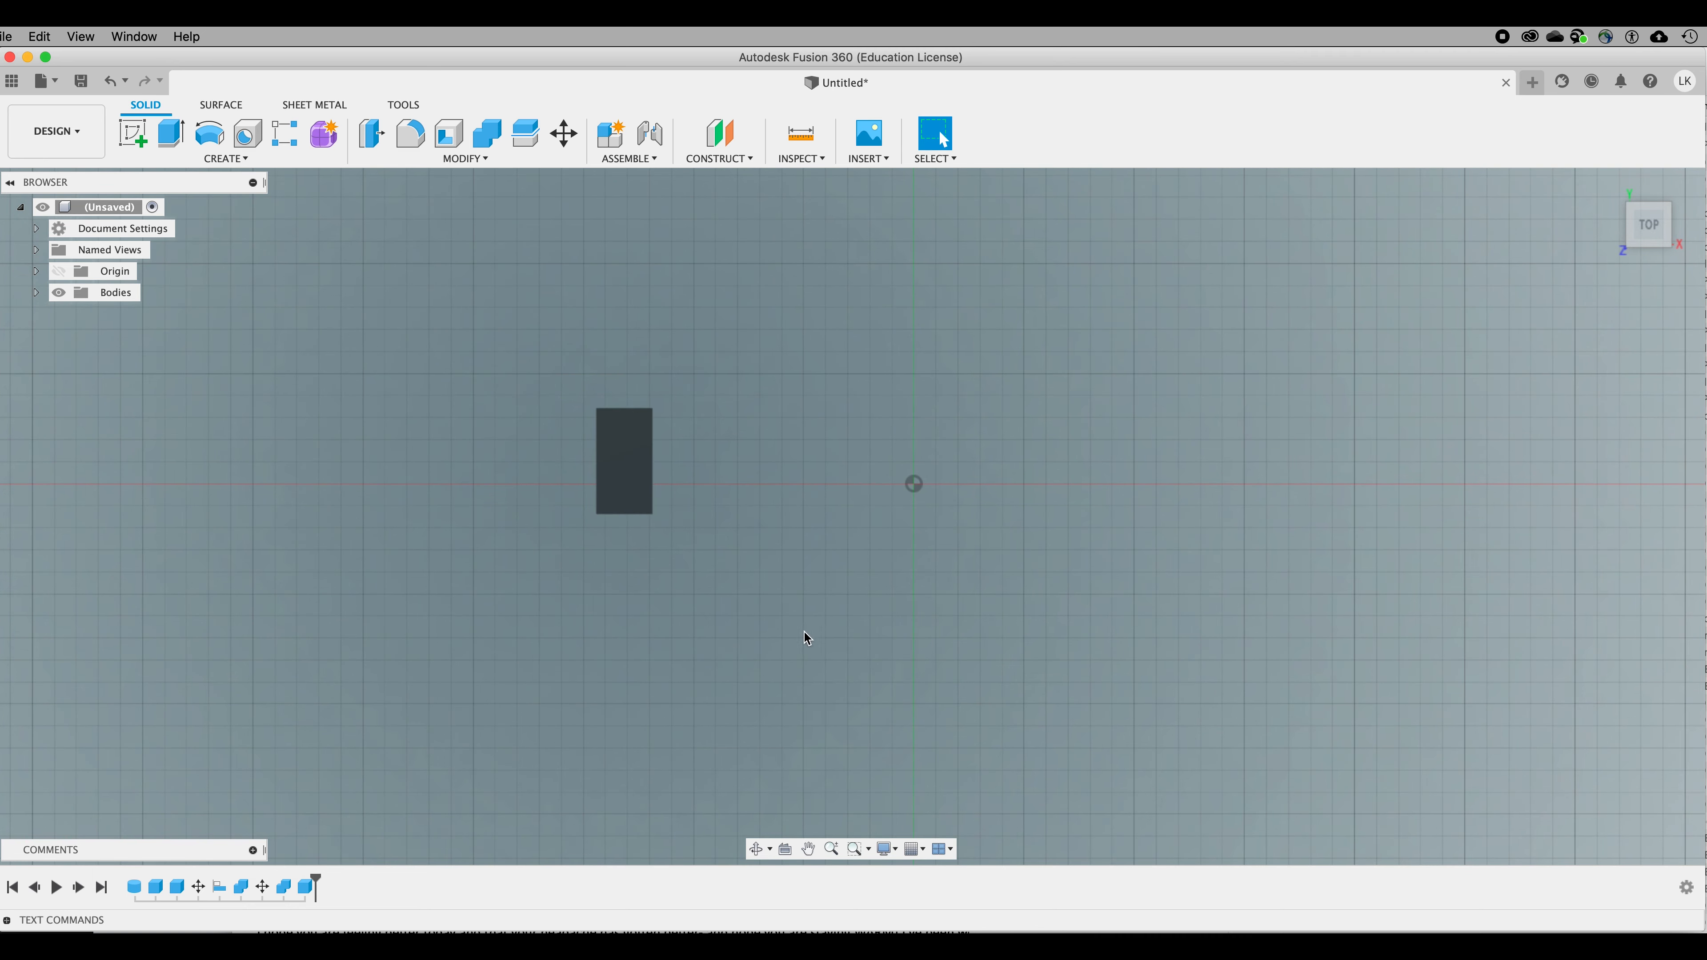
Step: Join a cylinder 3 mm in diameter and 50 mm high to the remaining block's top face, near its center
mouse_move(1641, 253)
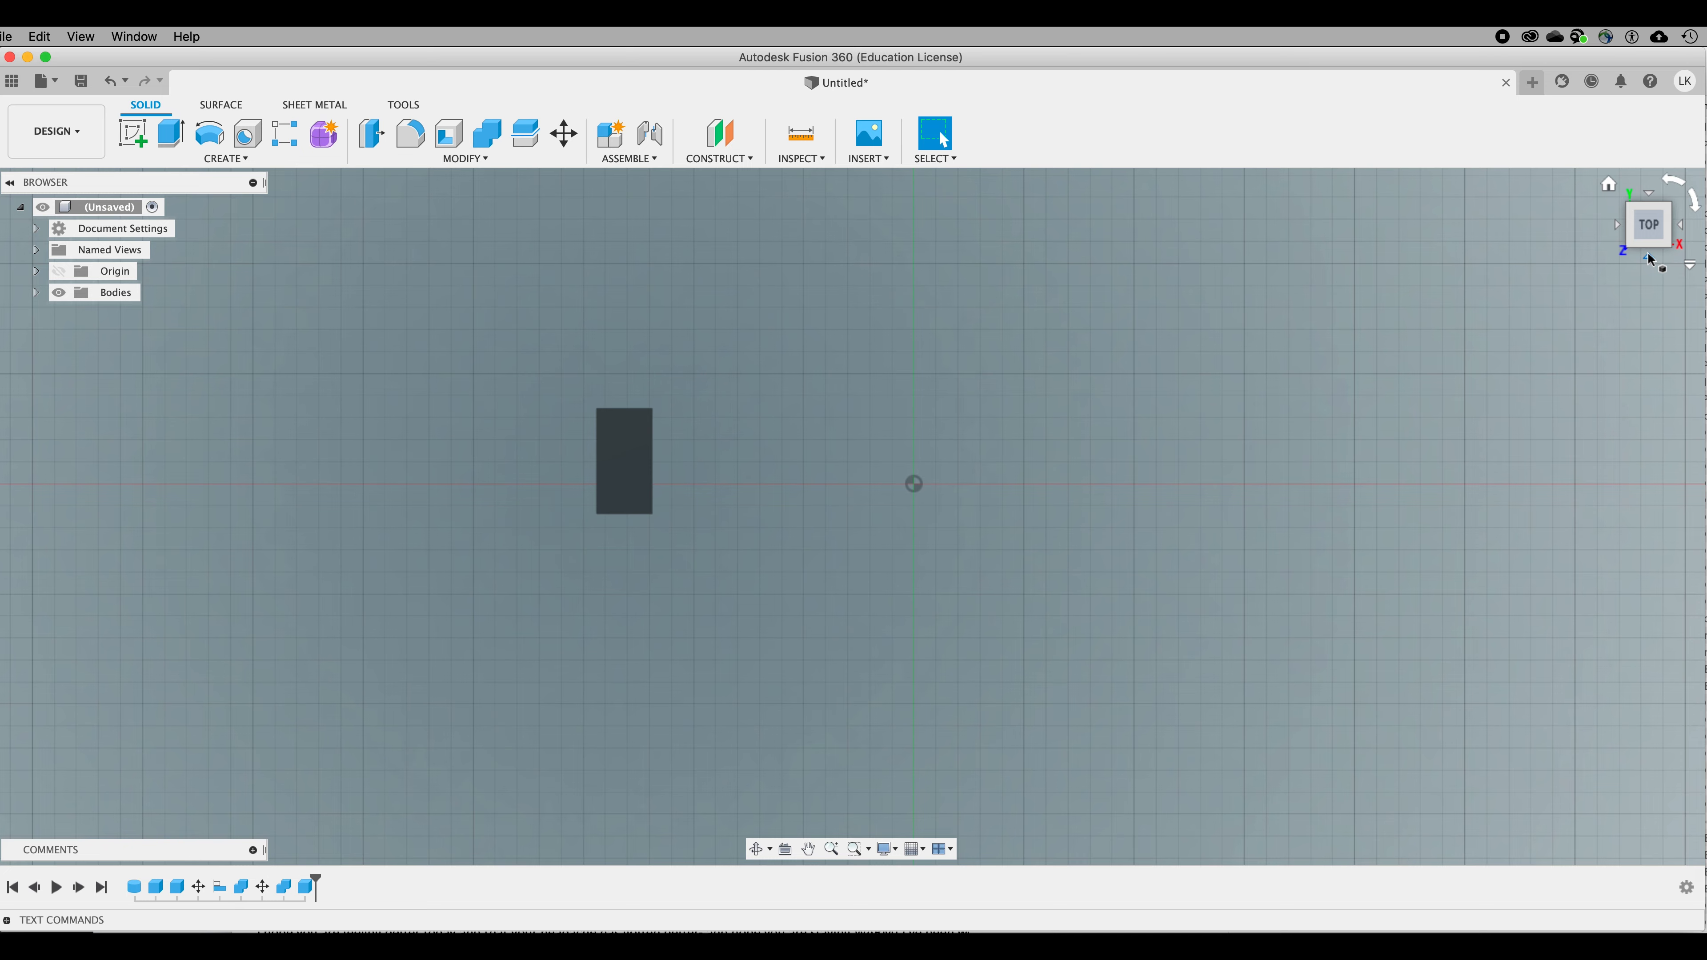
mouse_move(1650, 259)
left_mouse_down()
mouse_move(1631, 244)
mouse_move(1705, 225)
mouse_move(1706, 144)
mouse_move(1705, 229)
mouse_move(1667, 289)
mouse_move(1627, 471)
mouse_move(1633, 247)
left_mouse_up()
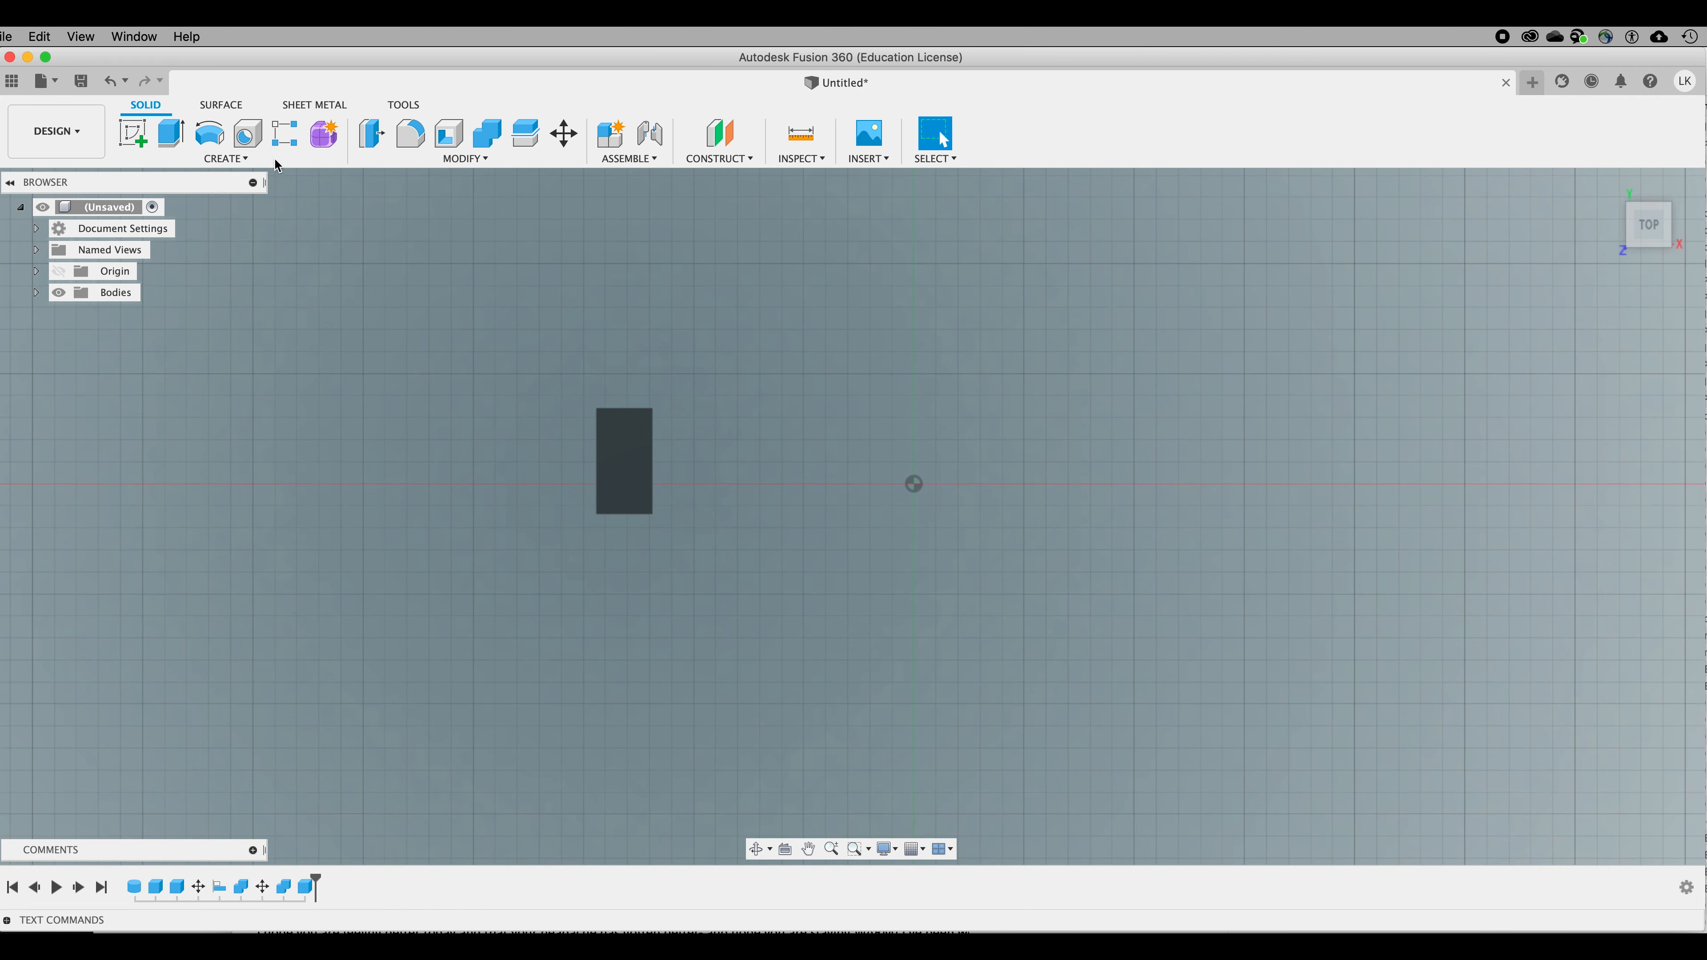
left_click(244, 161)
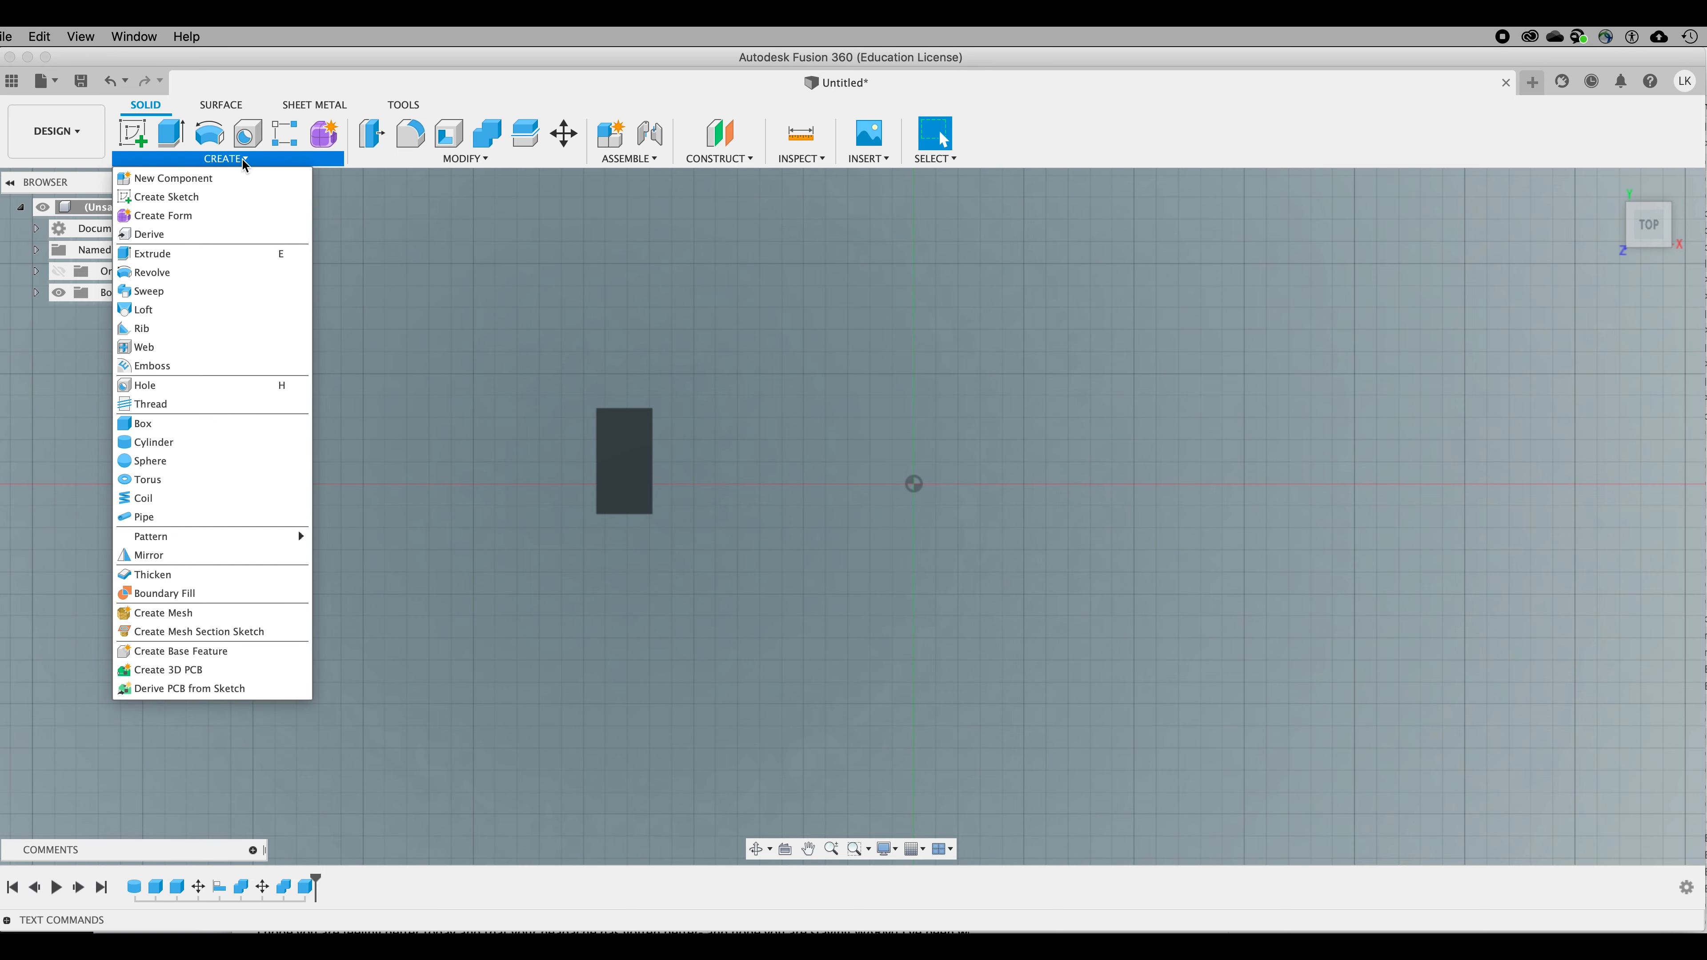
left_click(165, 444)
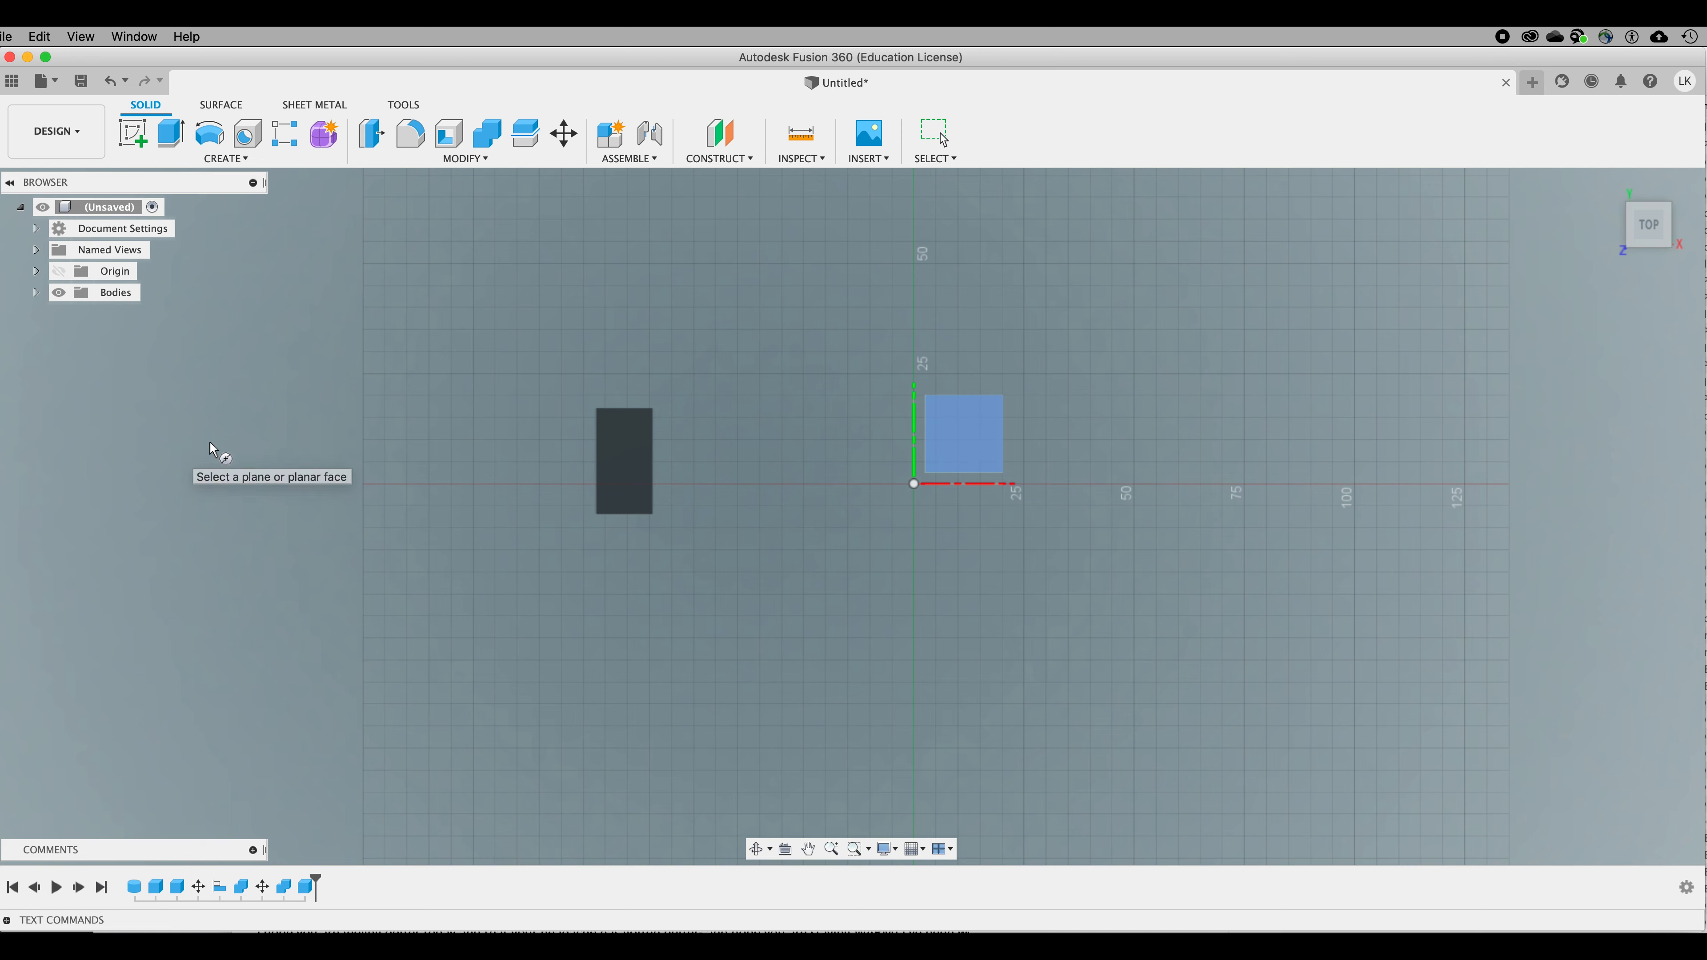
left_click(243, 160)
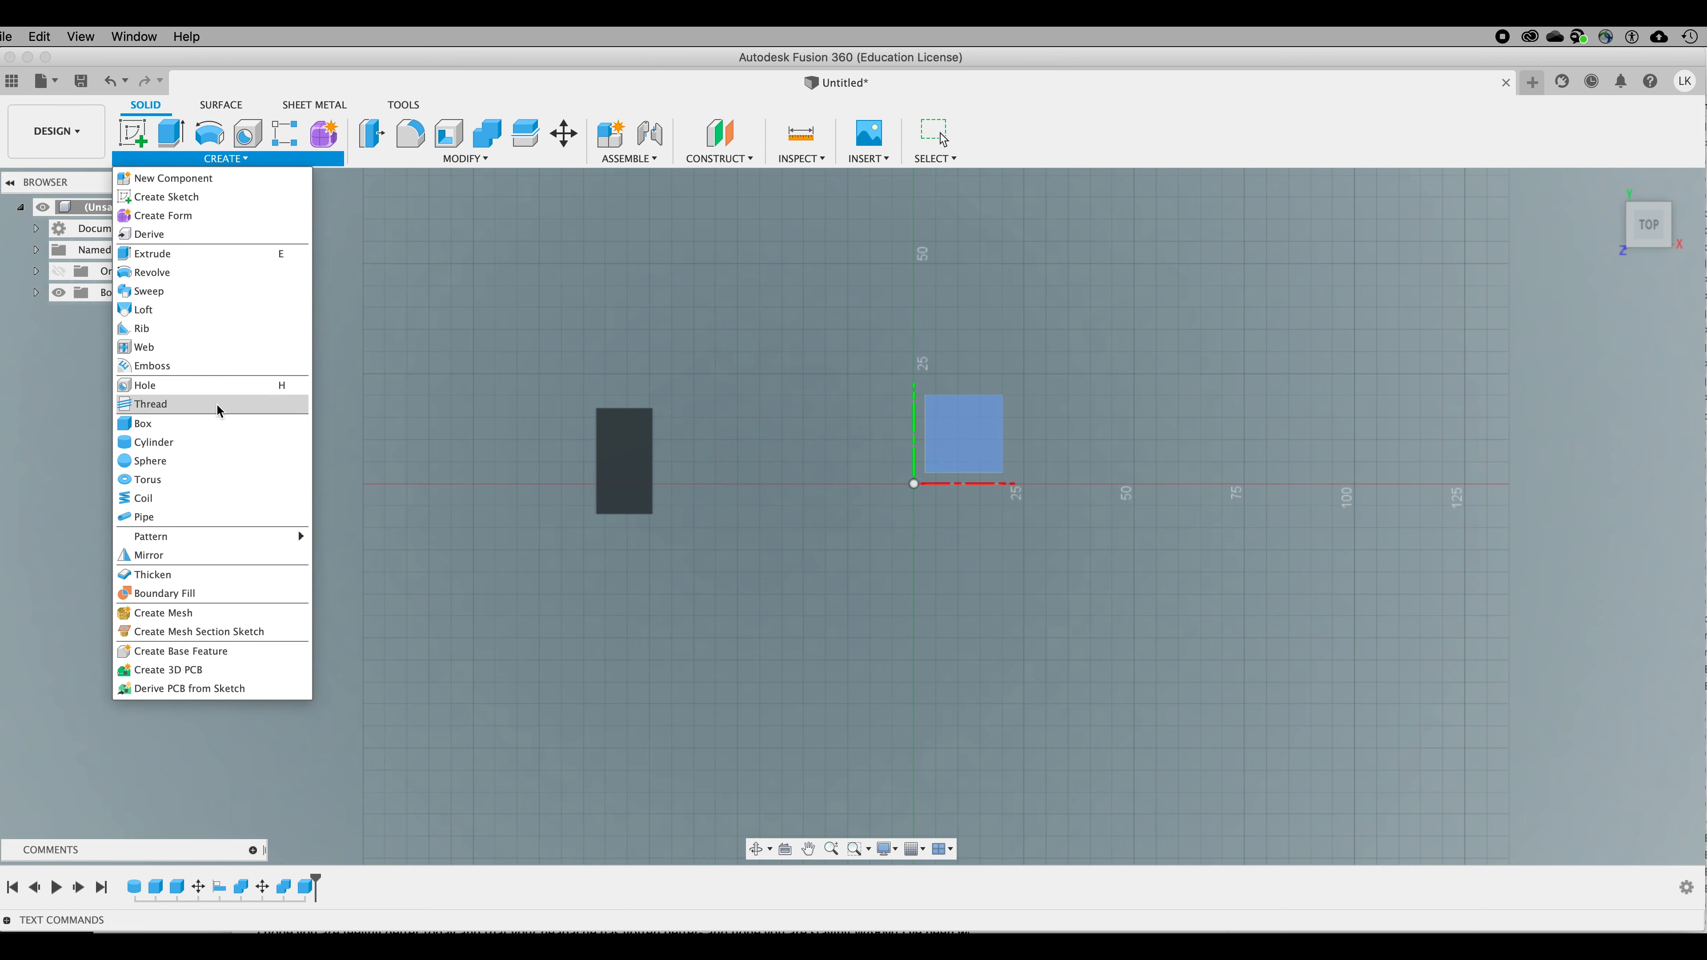
left_click(163, 443)
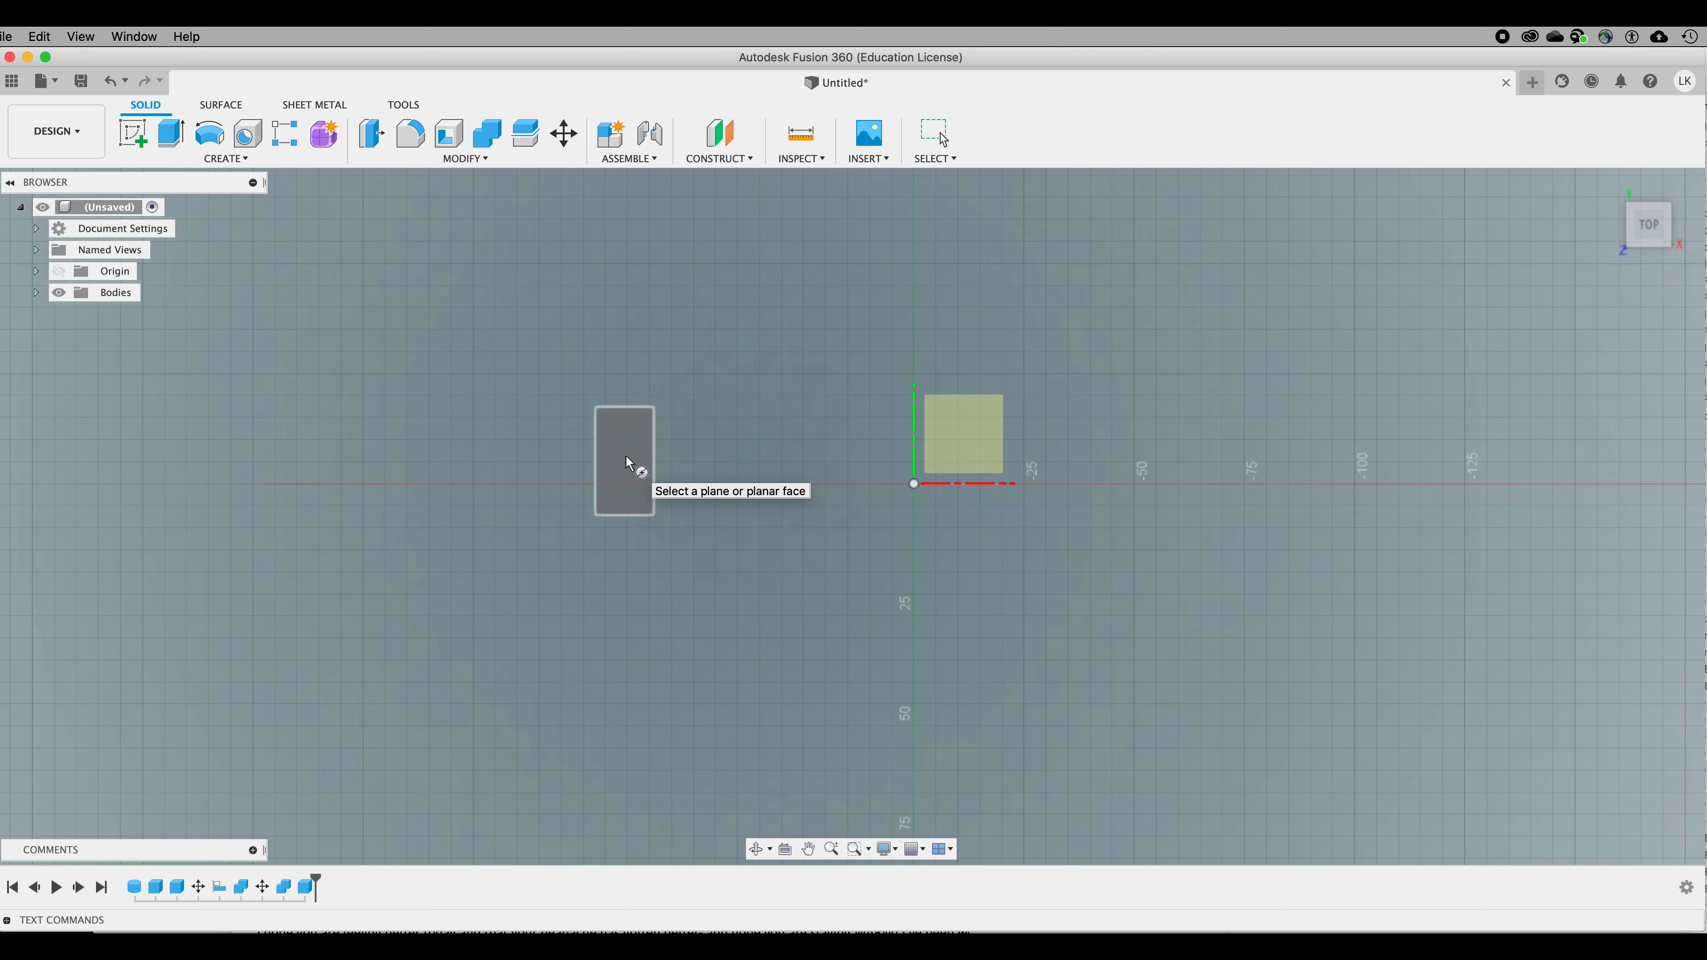
left_click(625, 456)
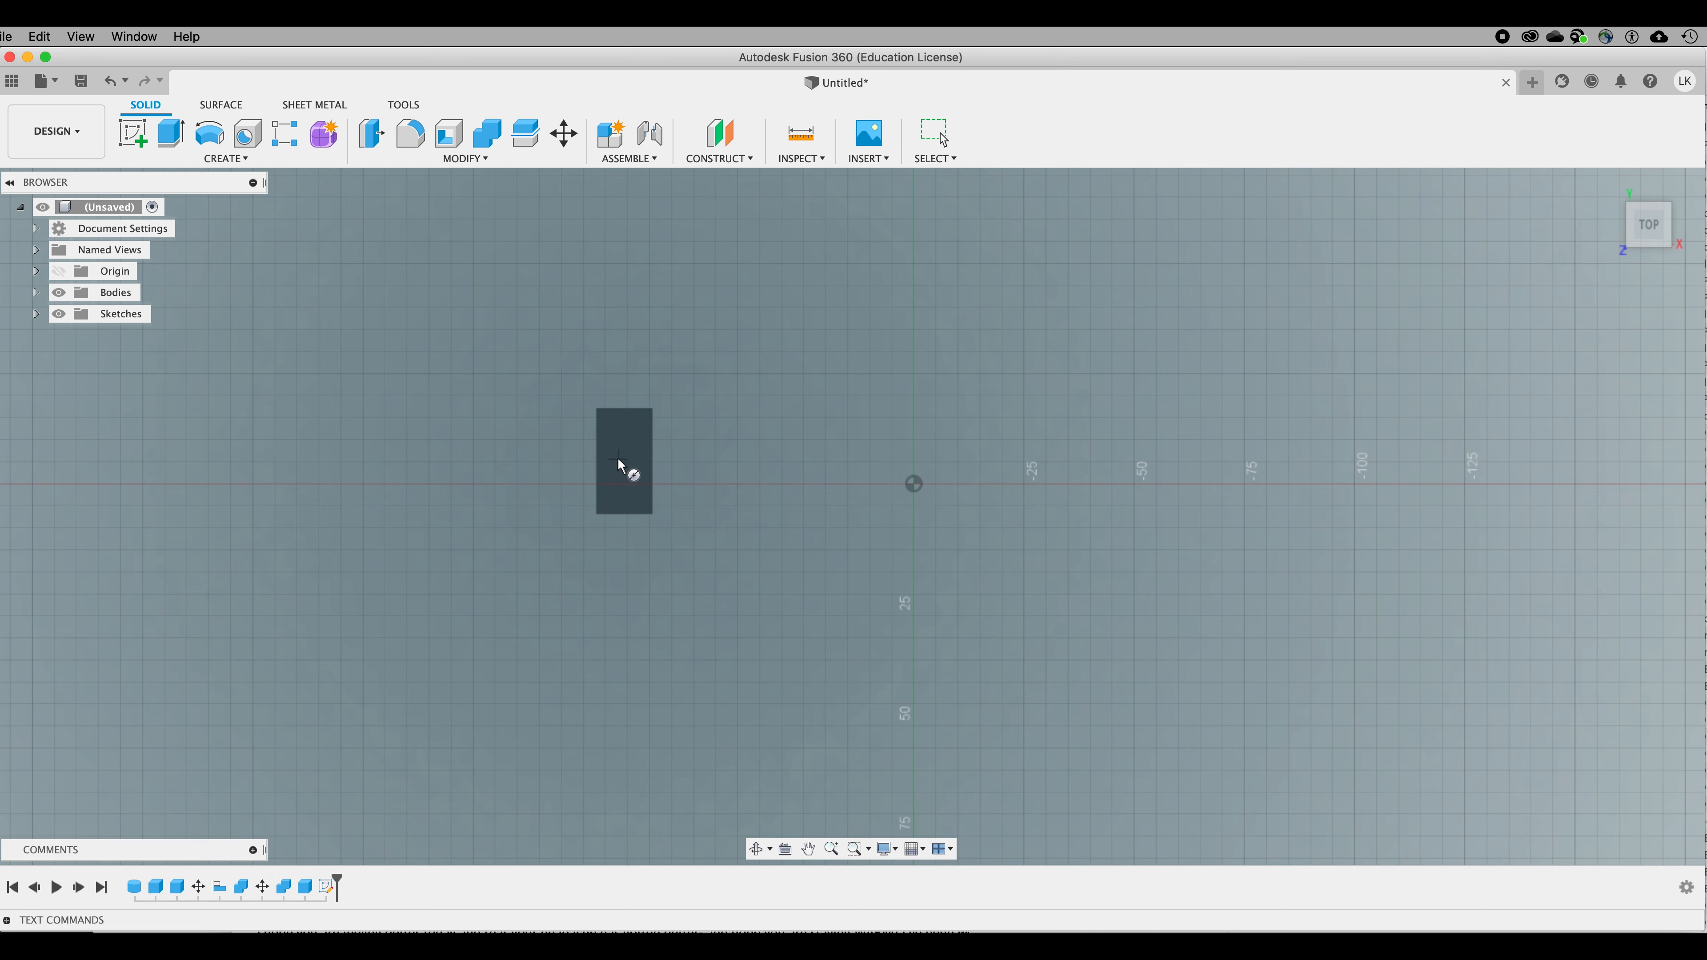
left_click(619, 458)
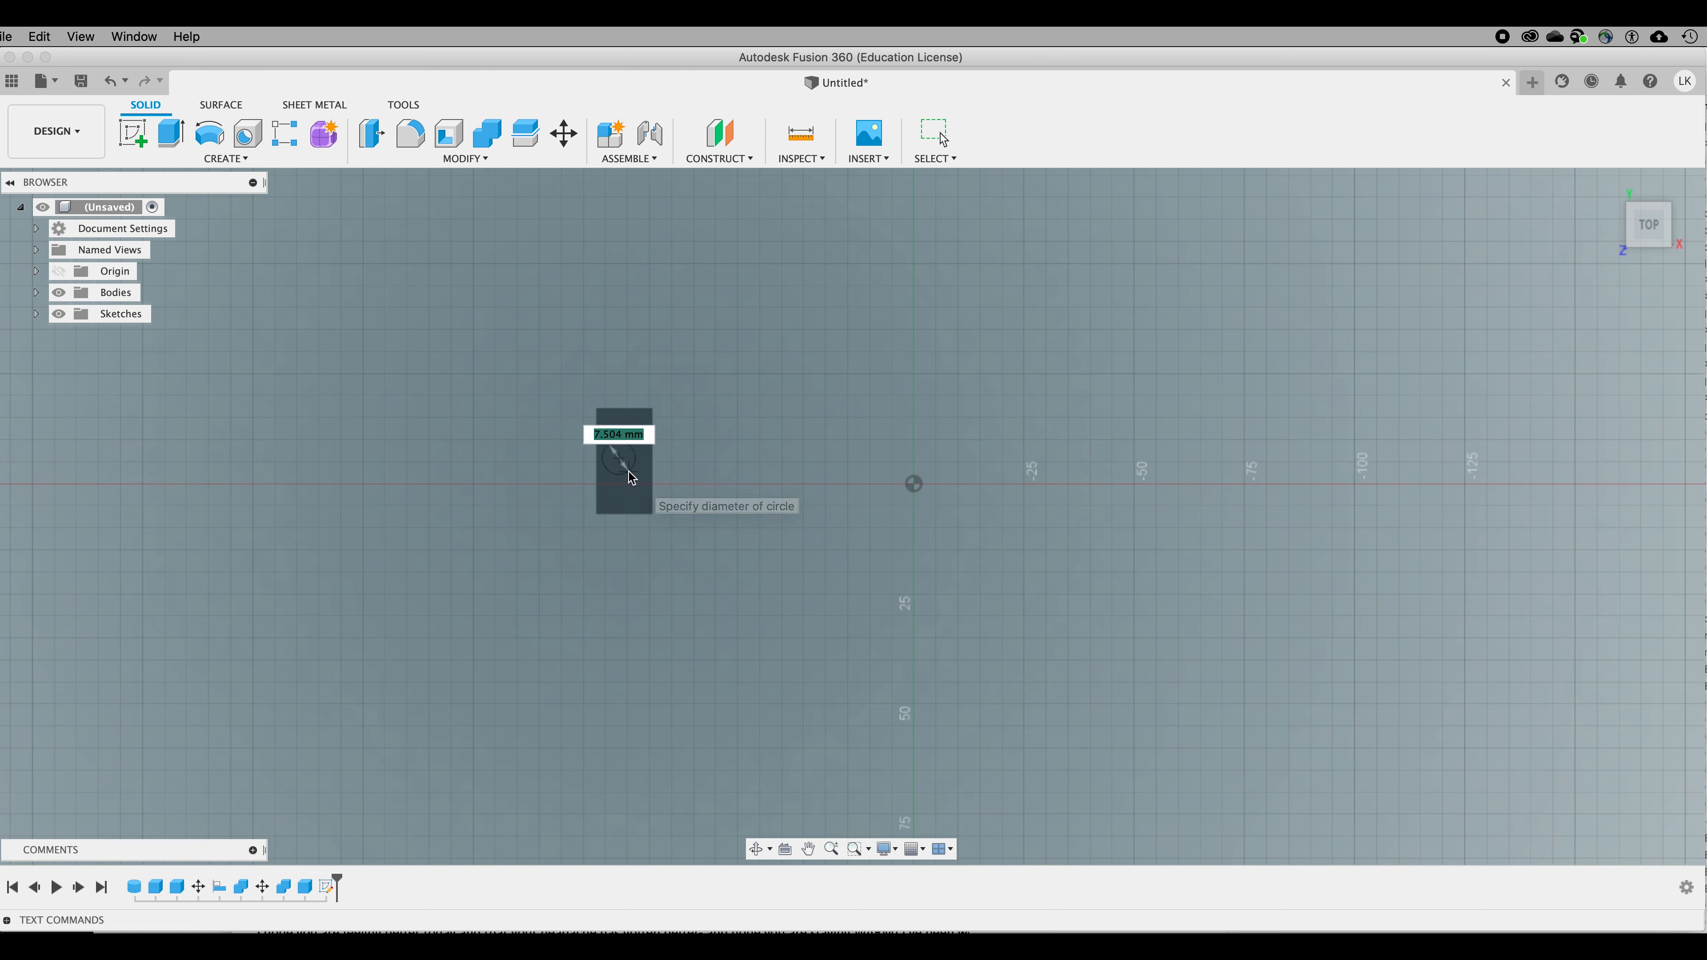
type("3")
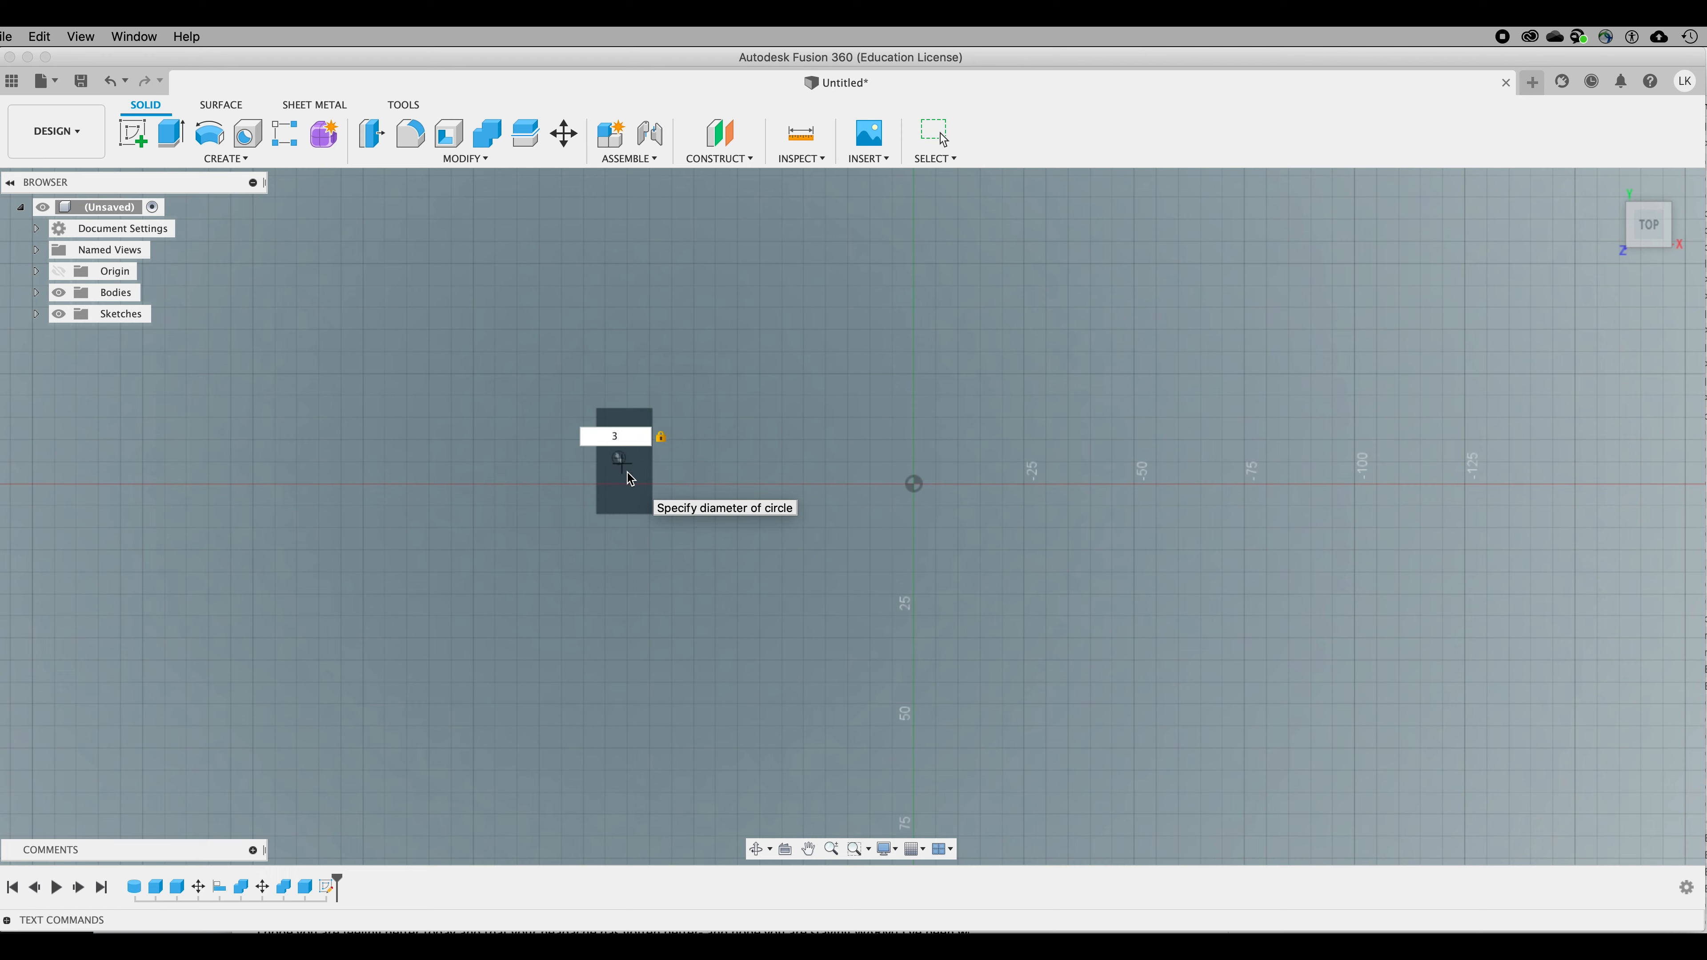
key("Return")
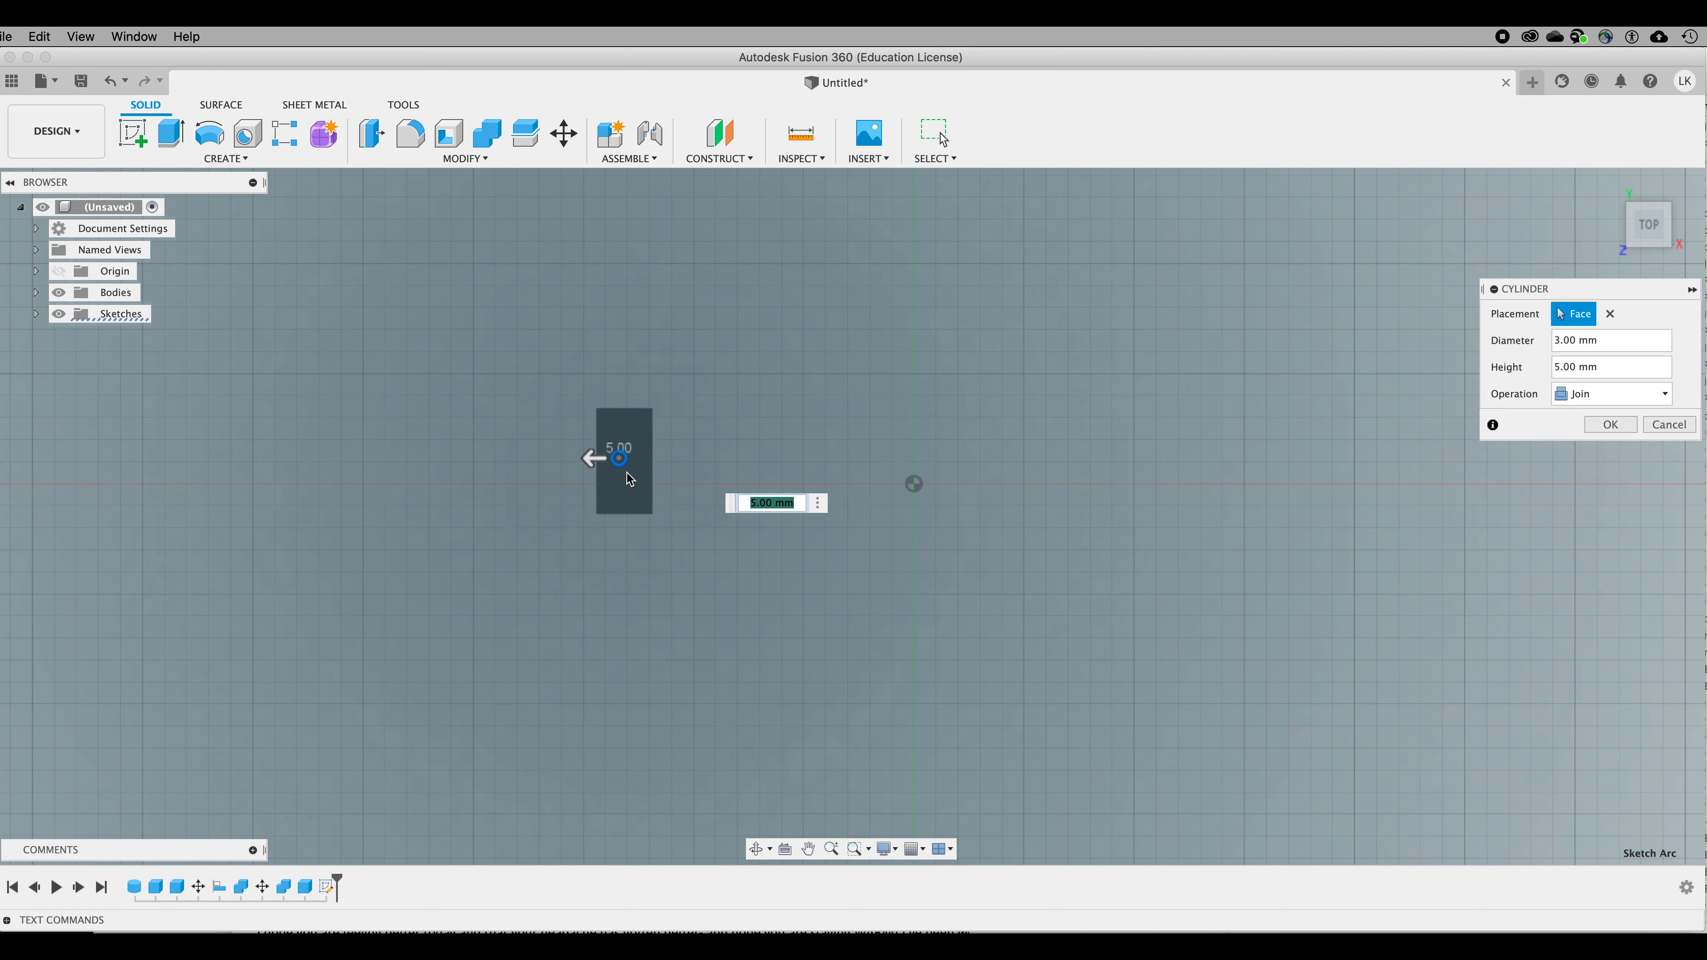
type("50")
key("Return")
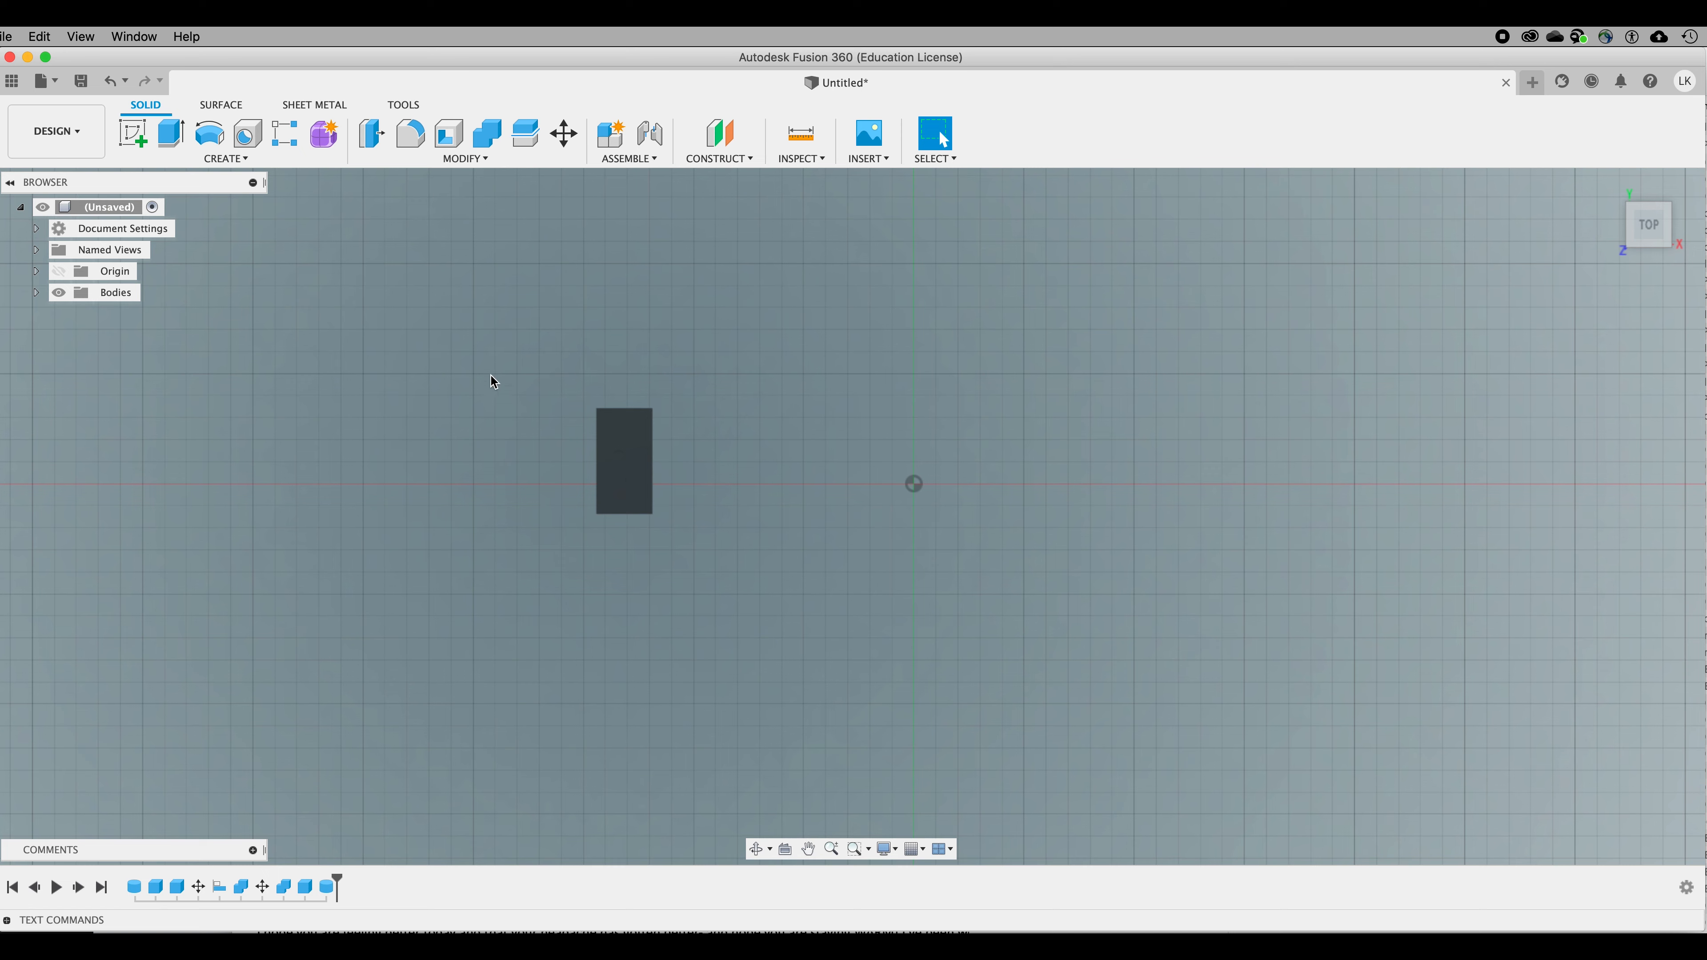
Step: Join another cylinder, 3 mm in diameter and 50 mm high, onto the end face of the first one
left_click(228, 159)
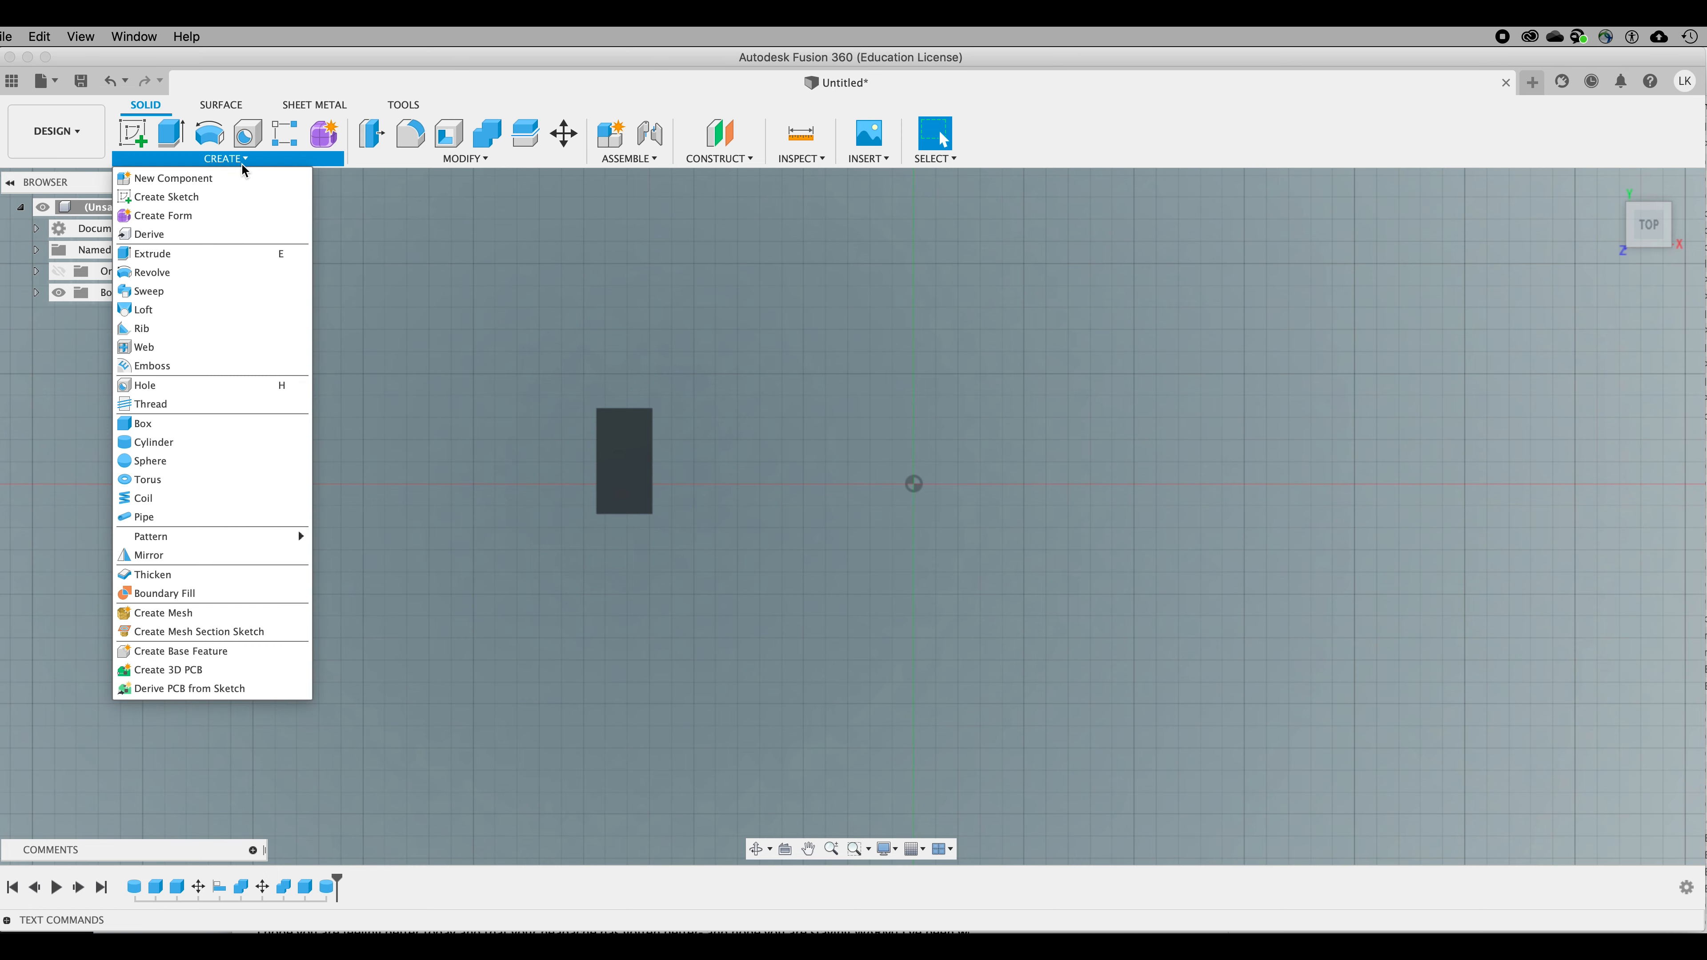
left_click(165, 443)
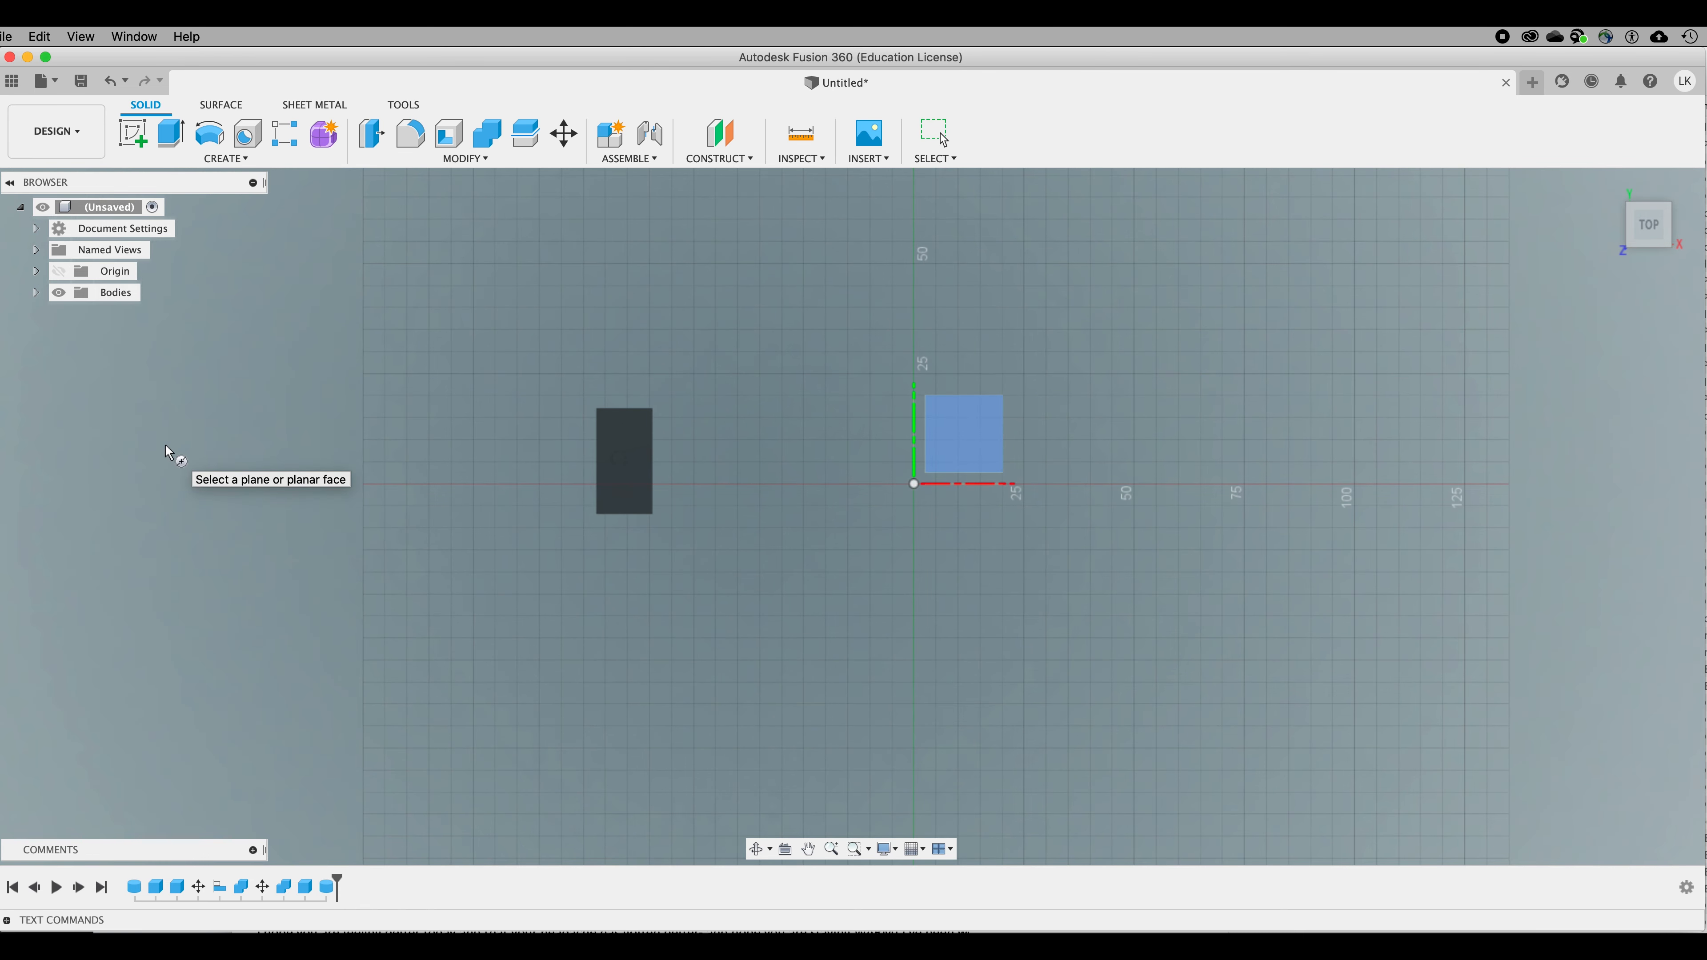
left_click(620, 458)
left_click(619, 458)
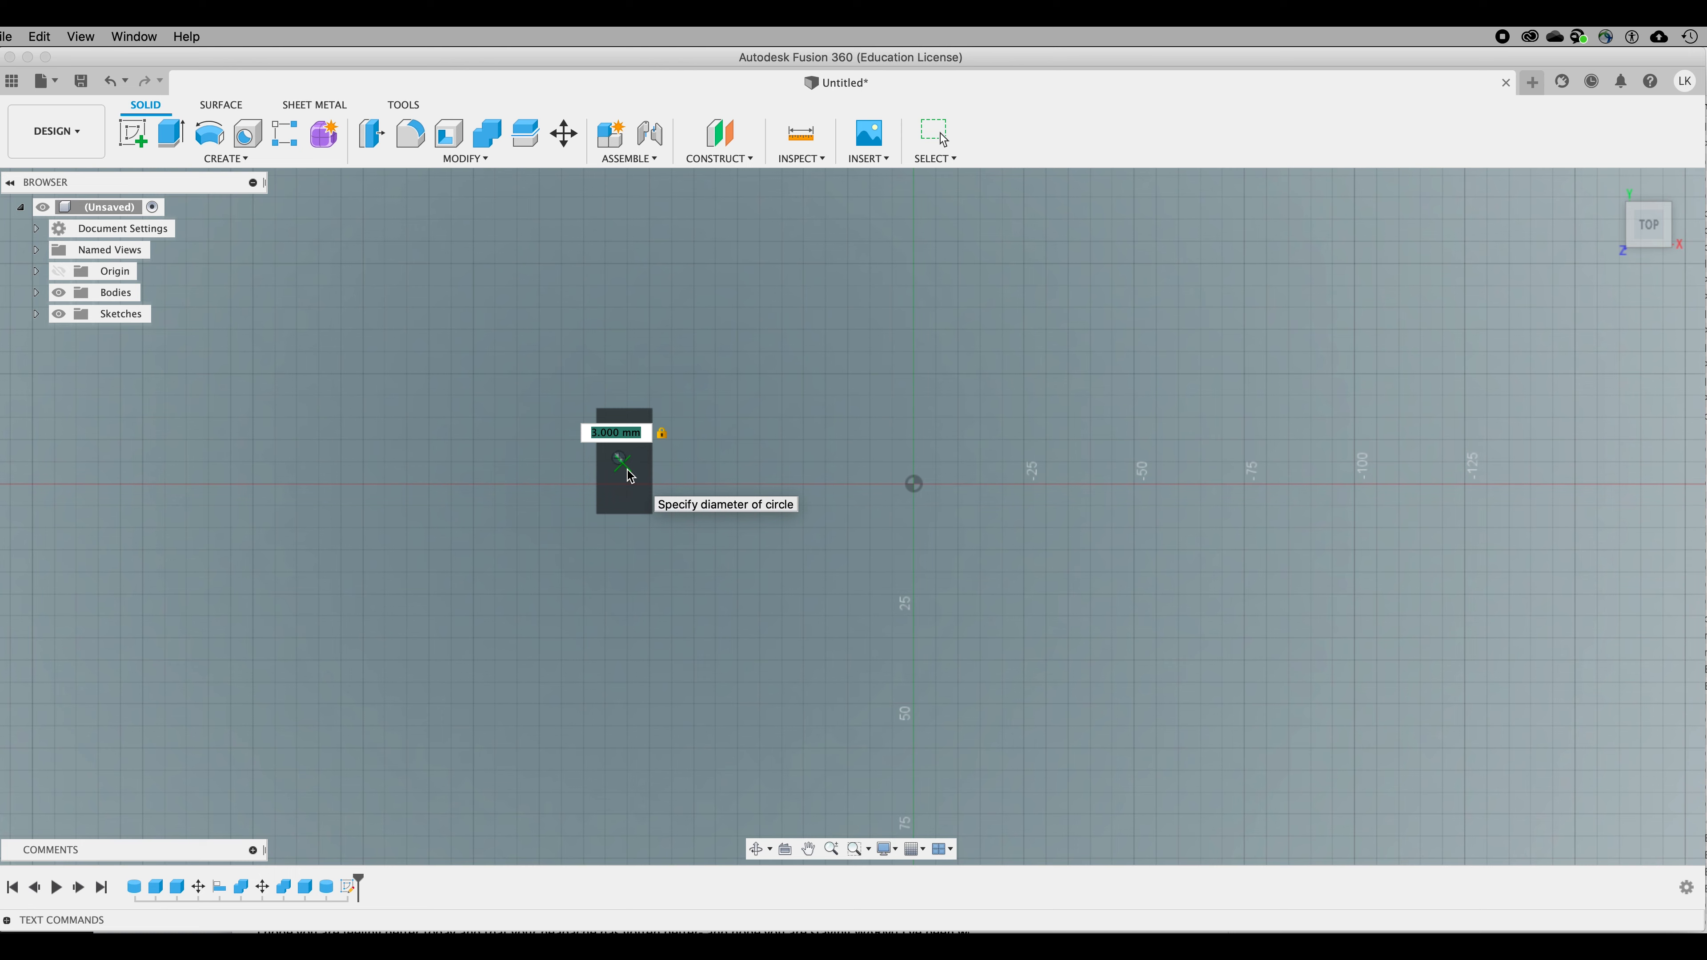
key("Return")
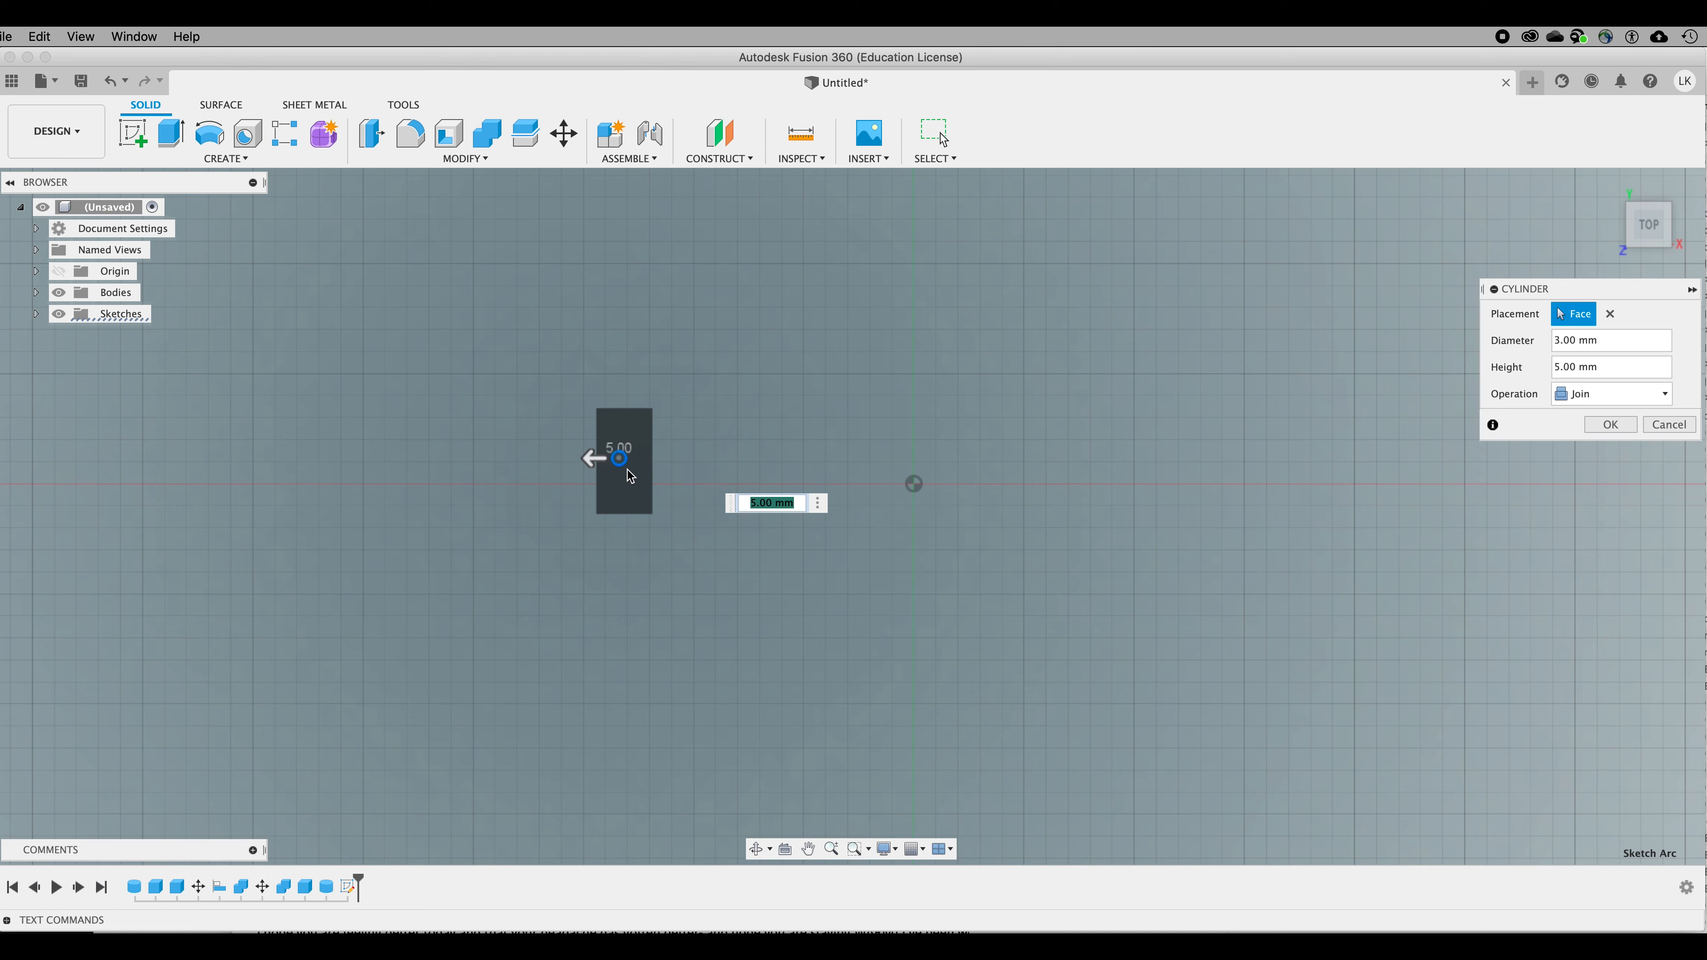
type("50")
key("Return")
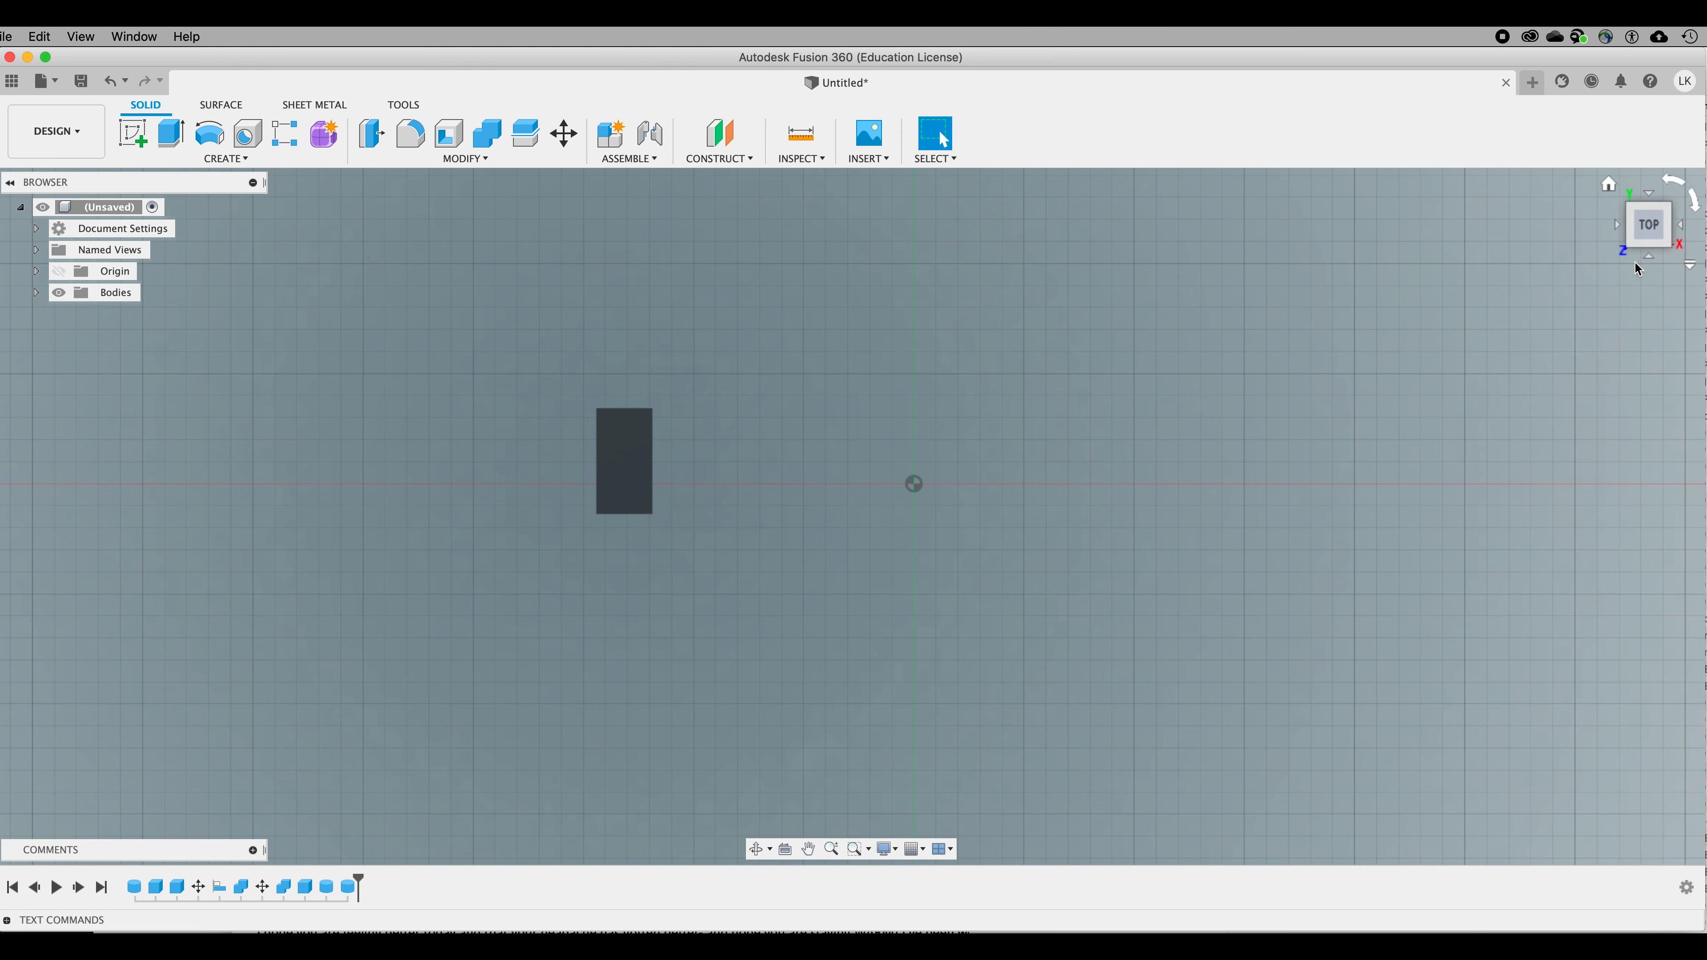
mouse_move(1629, 243)
left_mouse_down()
mouse_move(1668, 237)
mouse_move(1702, 193)
mouse_move(1687, 185)
mouse_move(1612, 250)
mouse_move(1622, 225)
left_mouse_up()
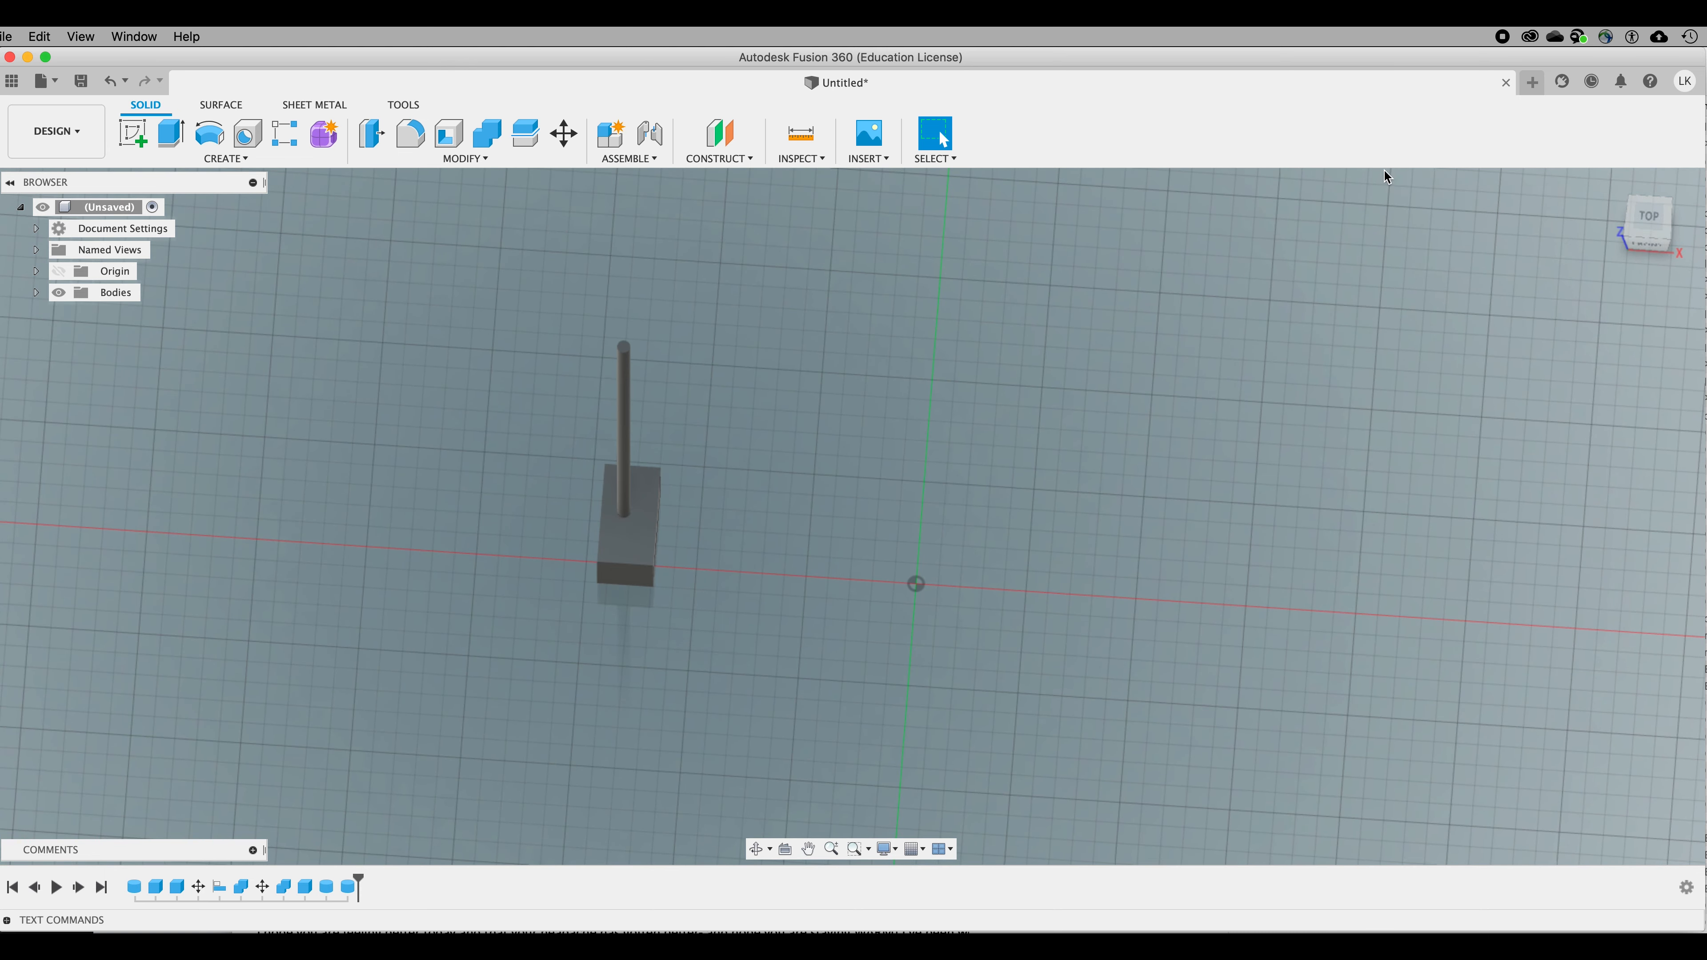
left_click(246, 161)
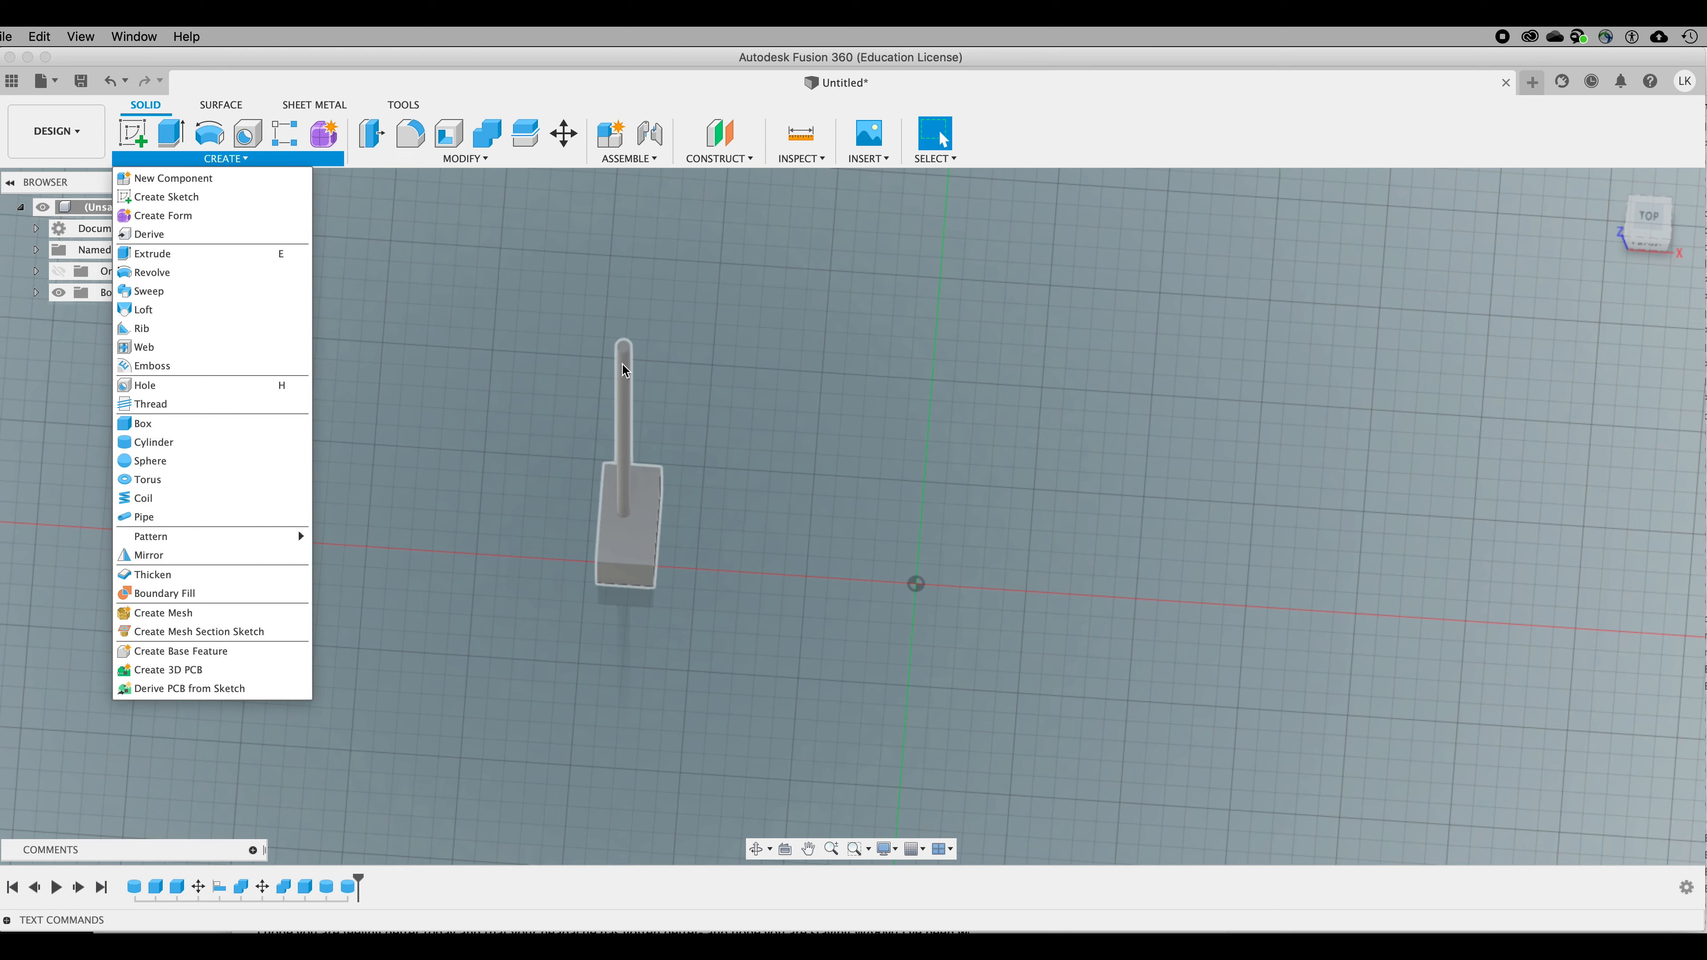
left_click(1641, 226)
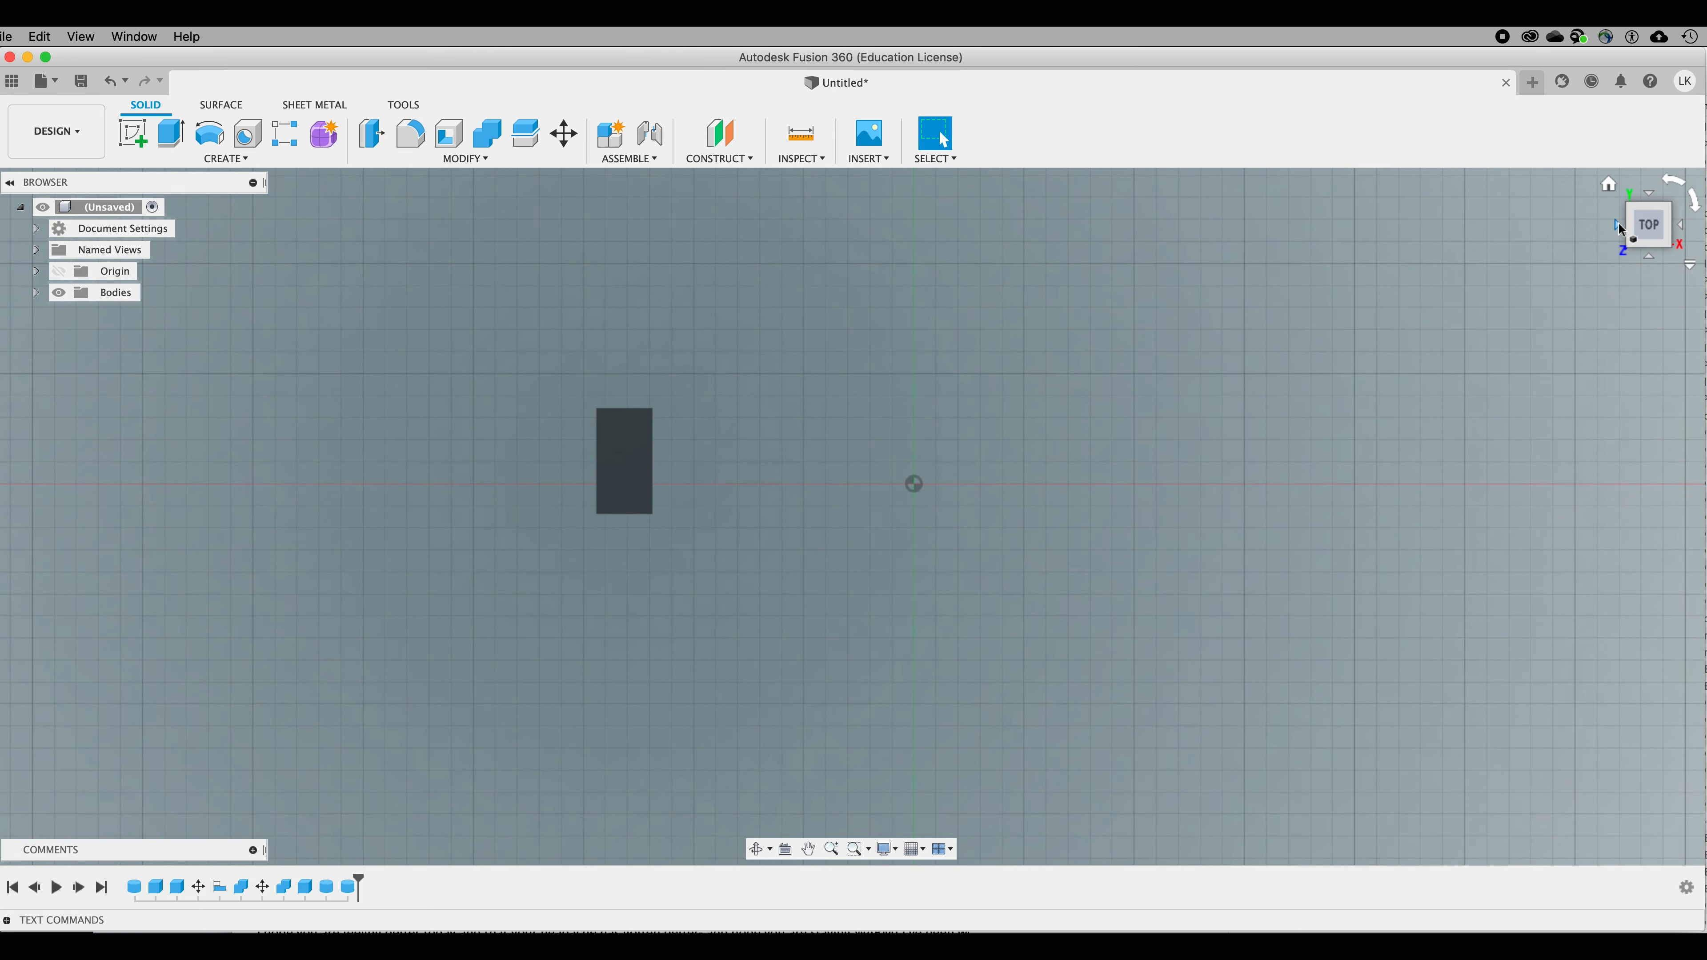
left_click(1616, 226)
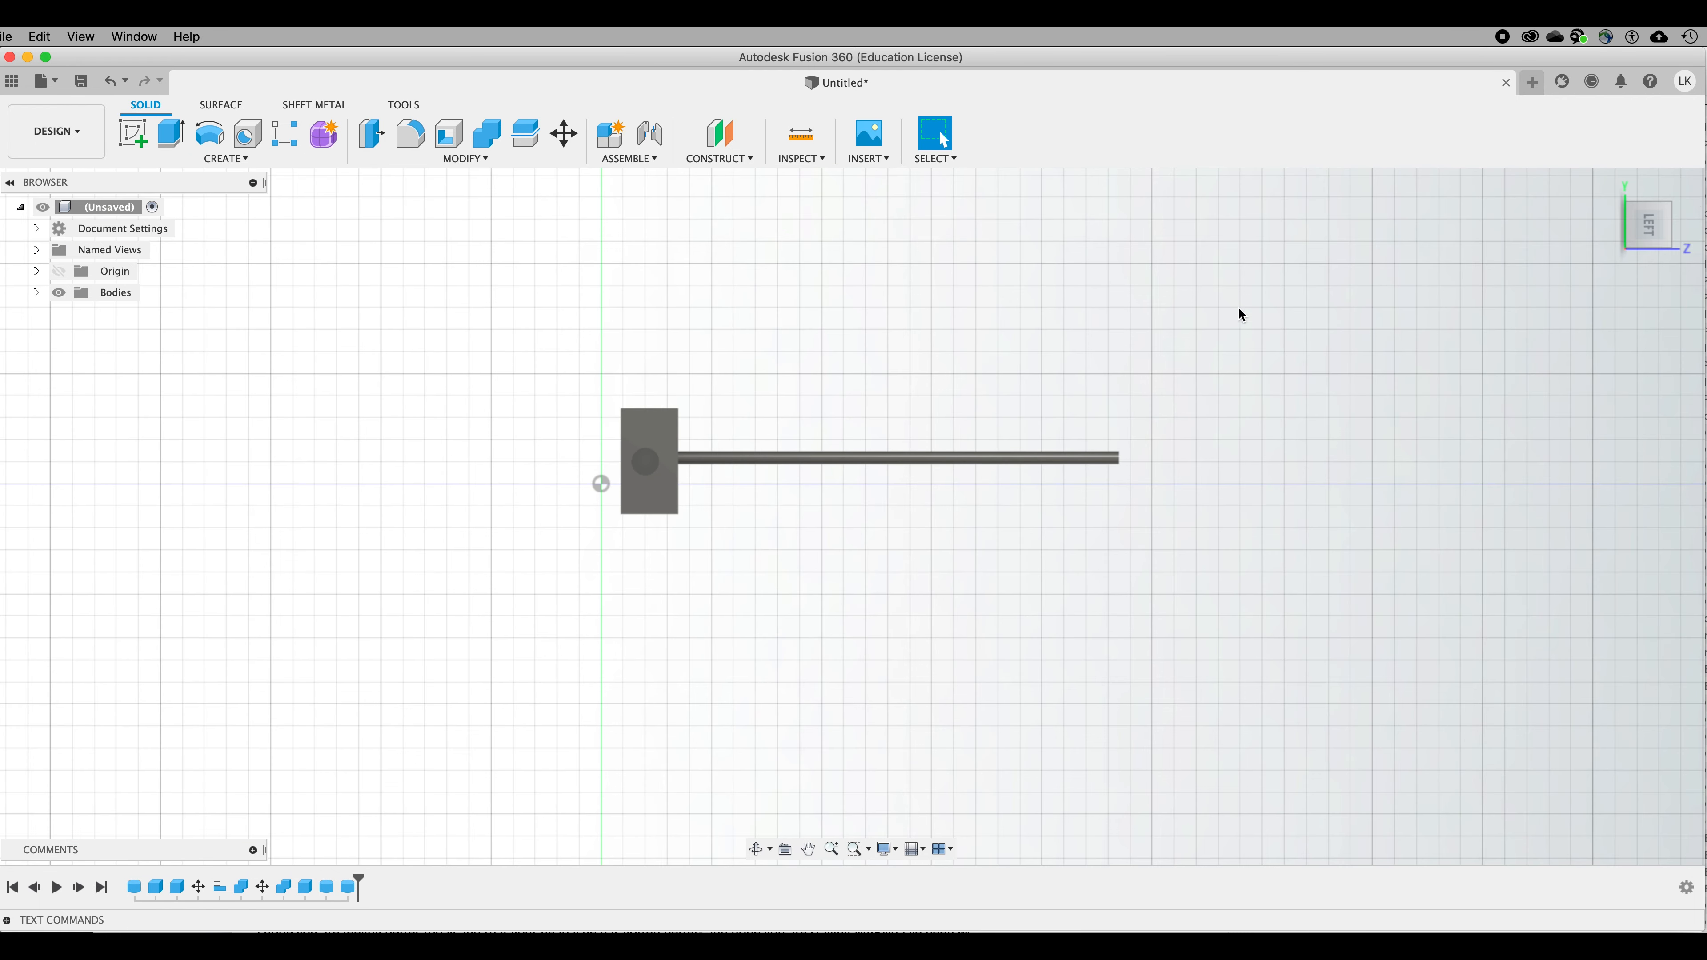
left_click(864, 462)
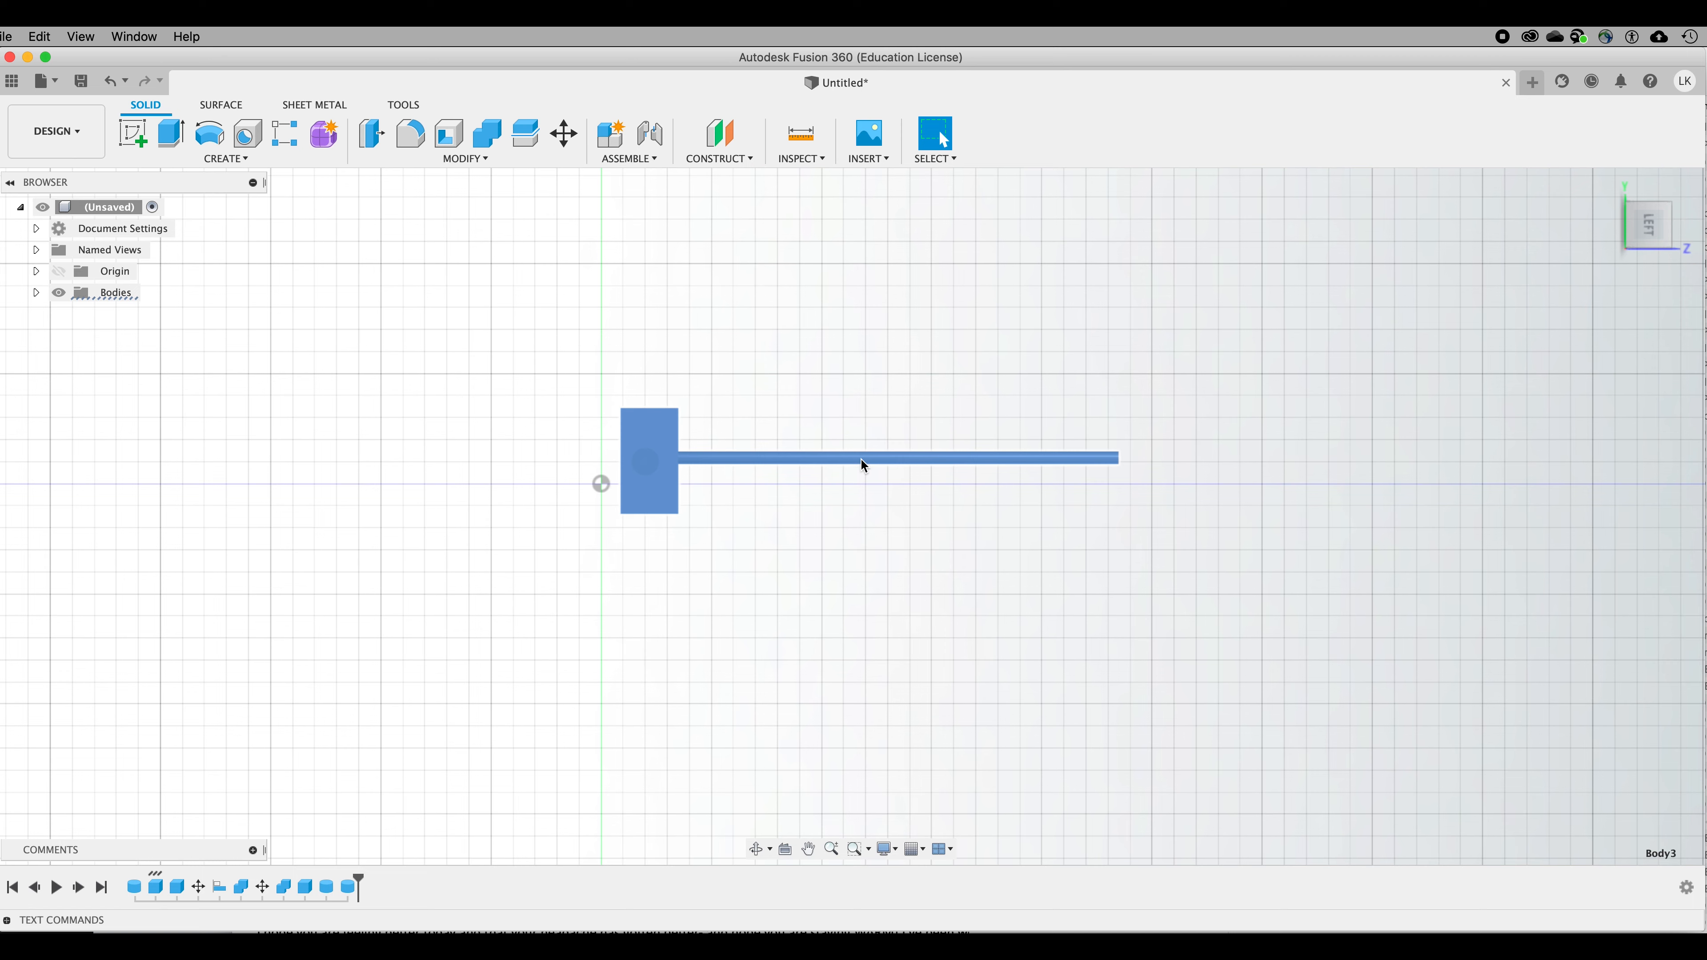
left_click(564, 133)
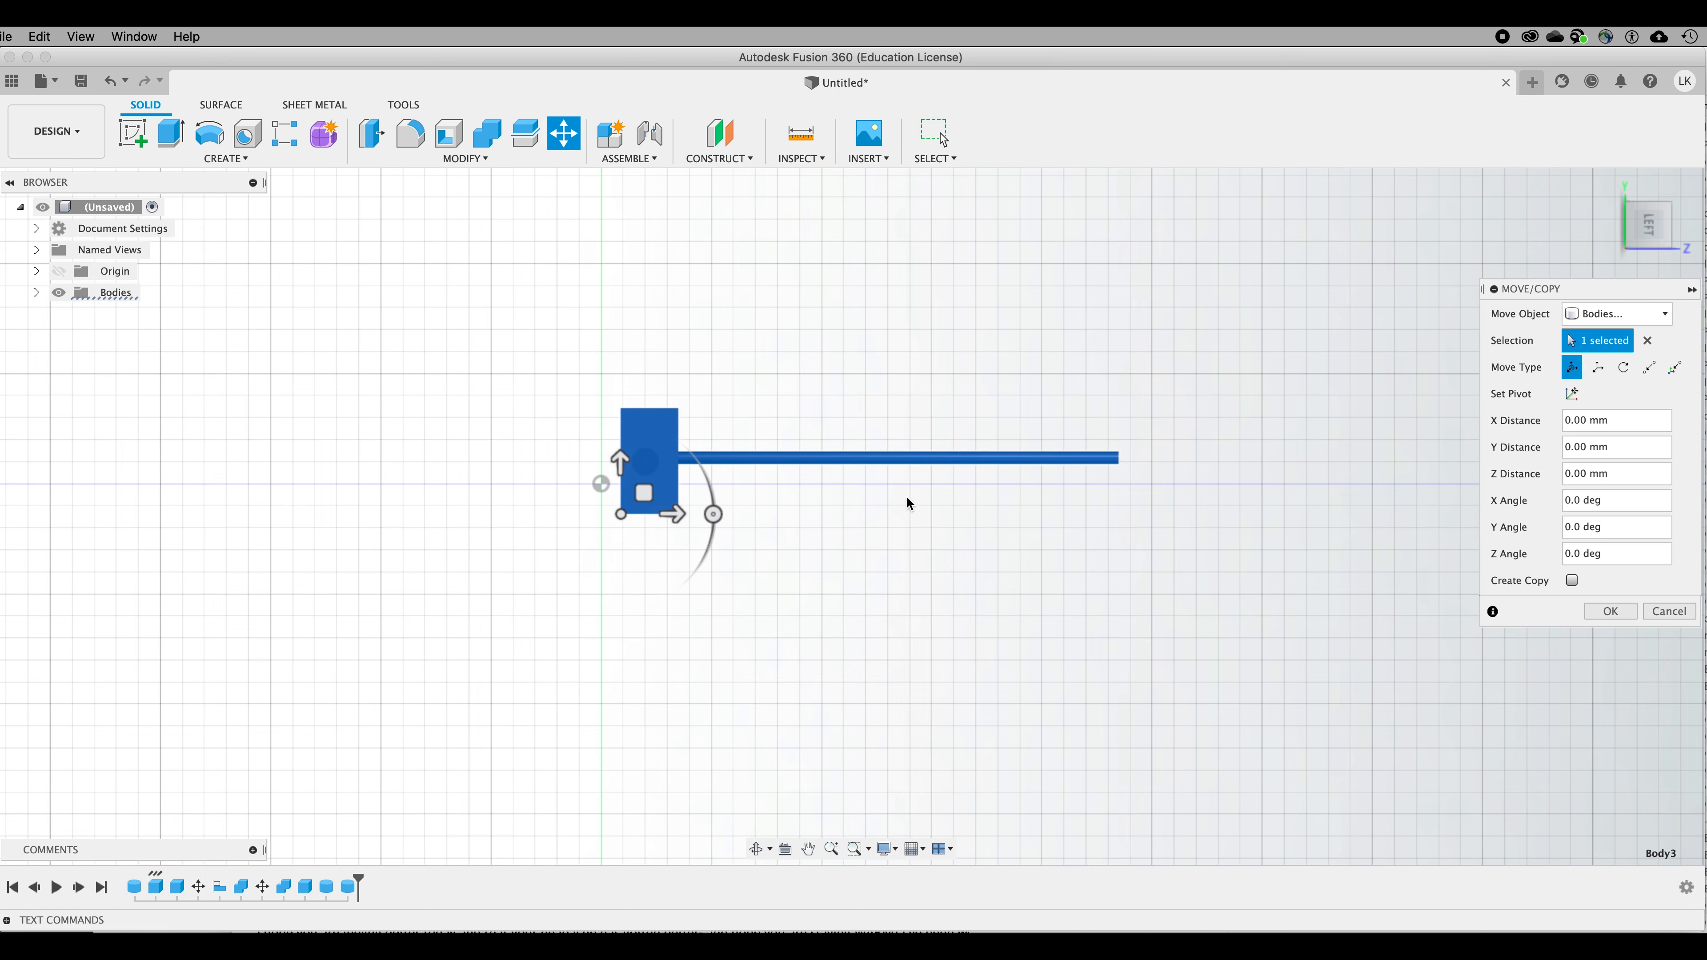
left_click(932, 402)
left_click(1669, 610)
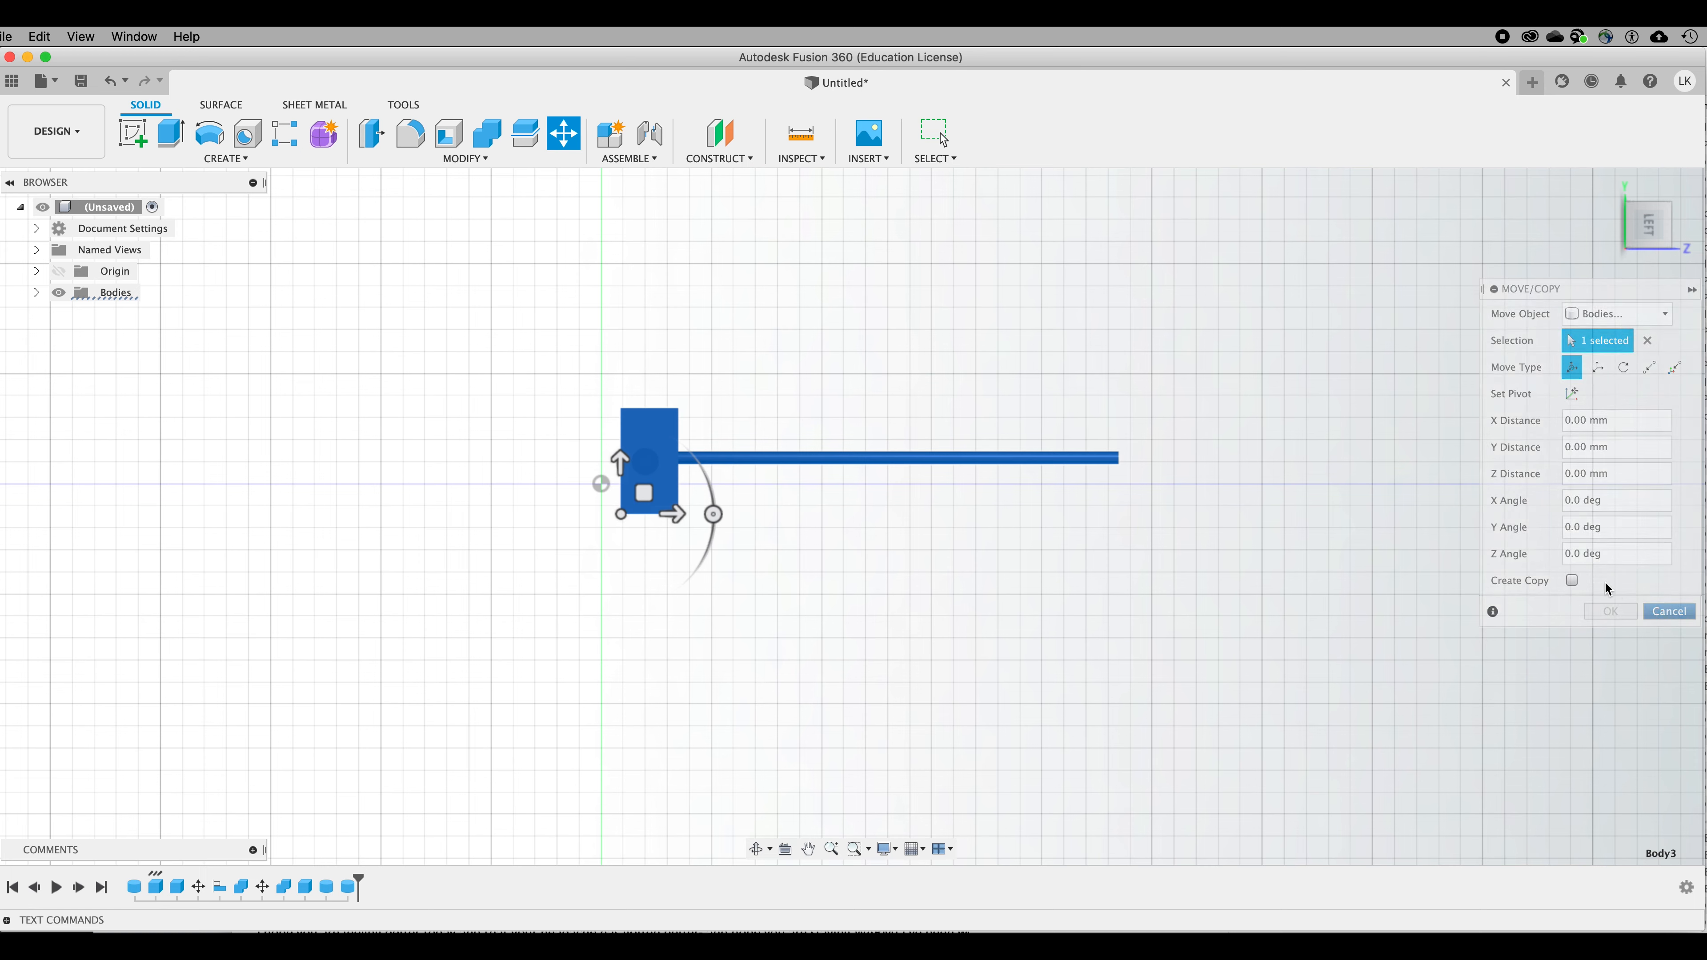
Step: Identify the second rod cylinder's feature in the model history and undo its creation
left_click(922, 469)
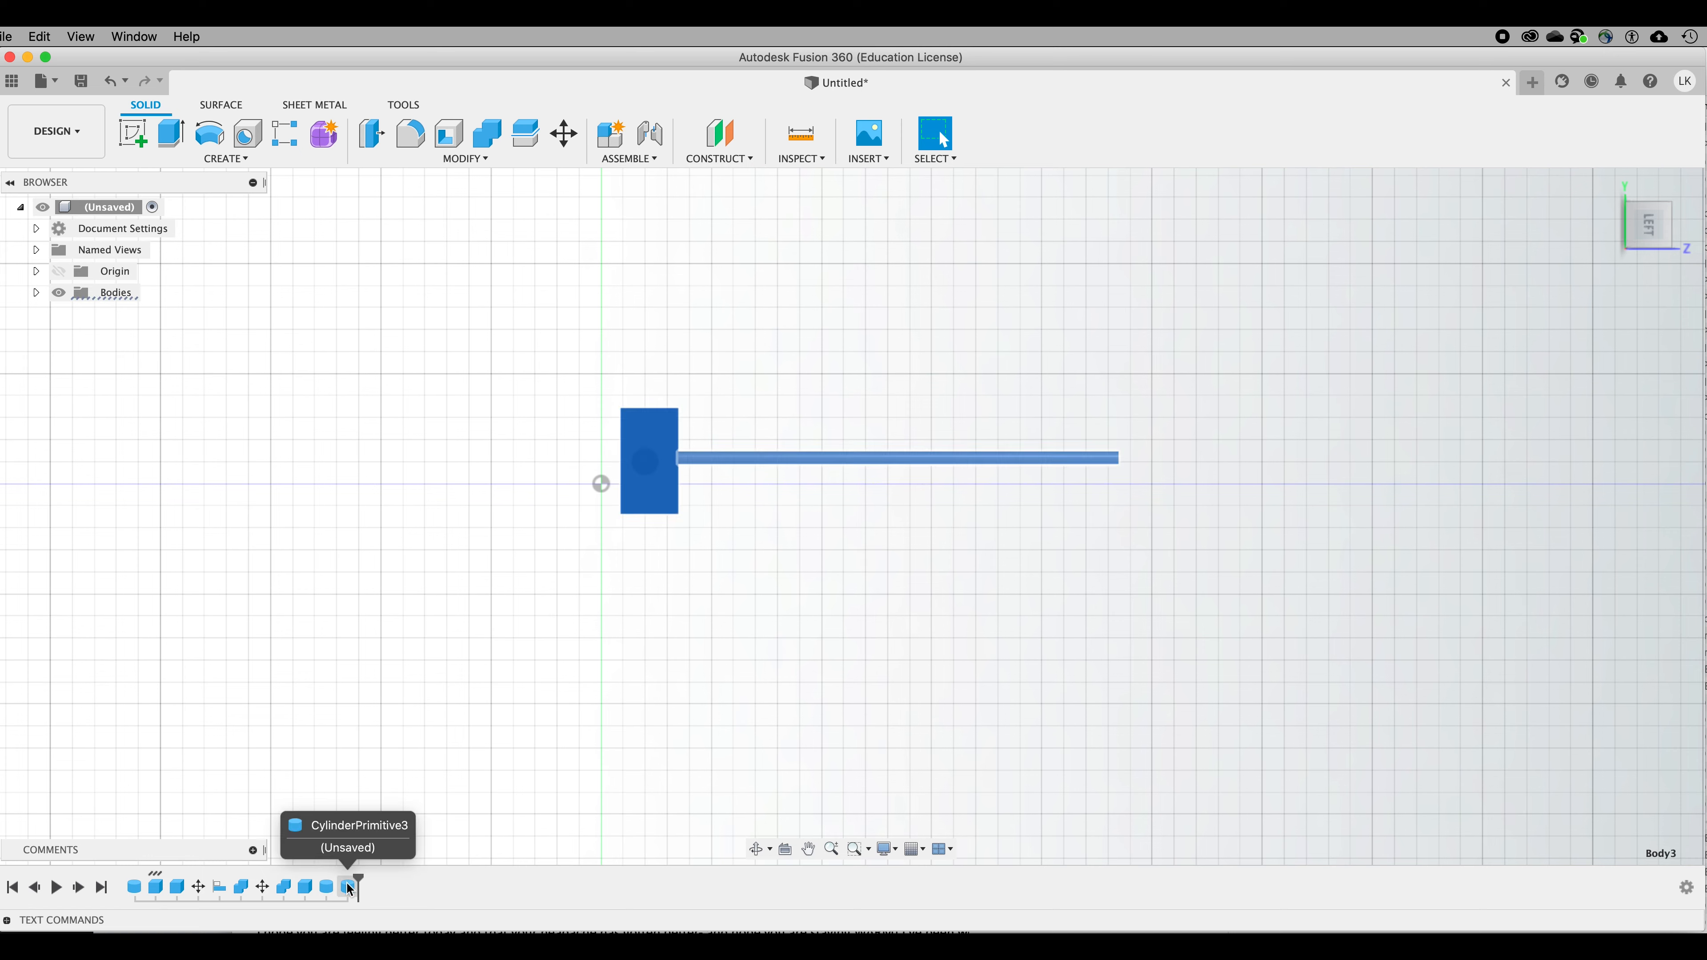
left_click(349, 890)
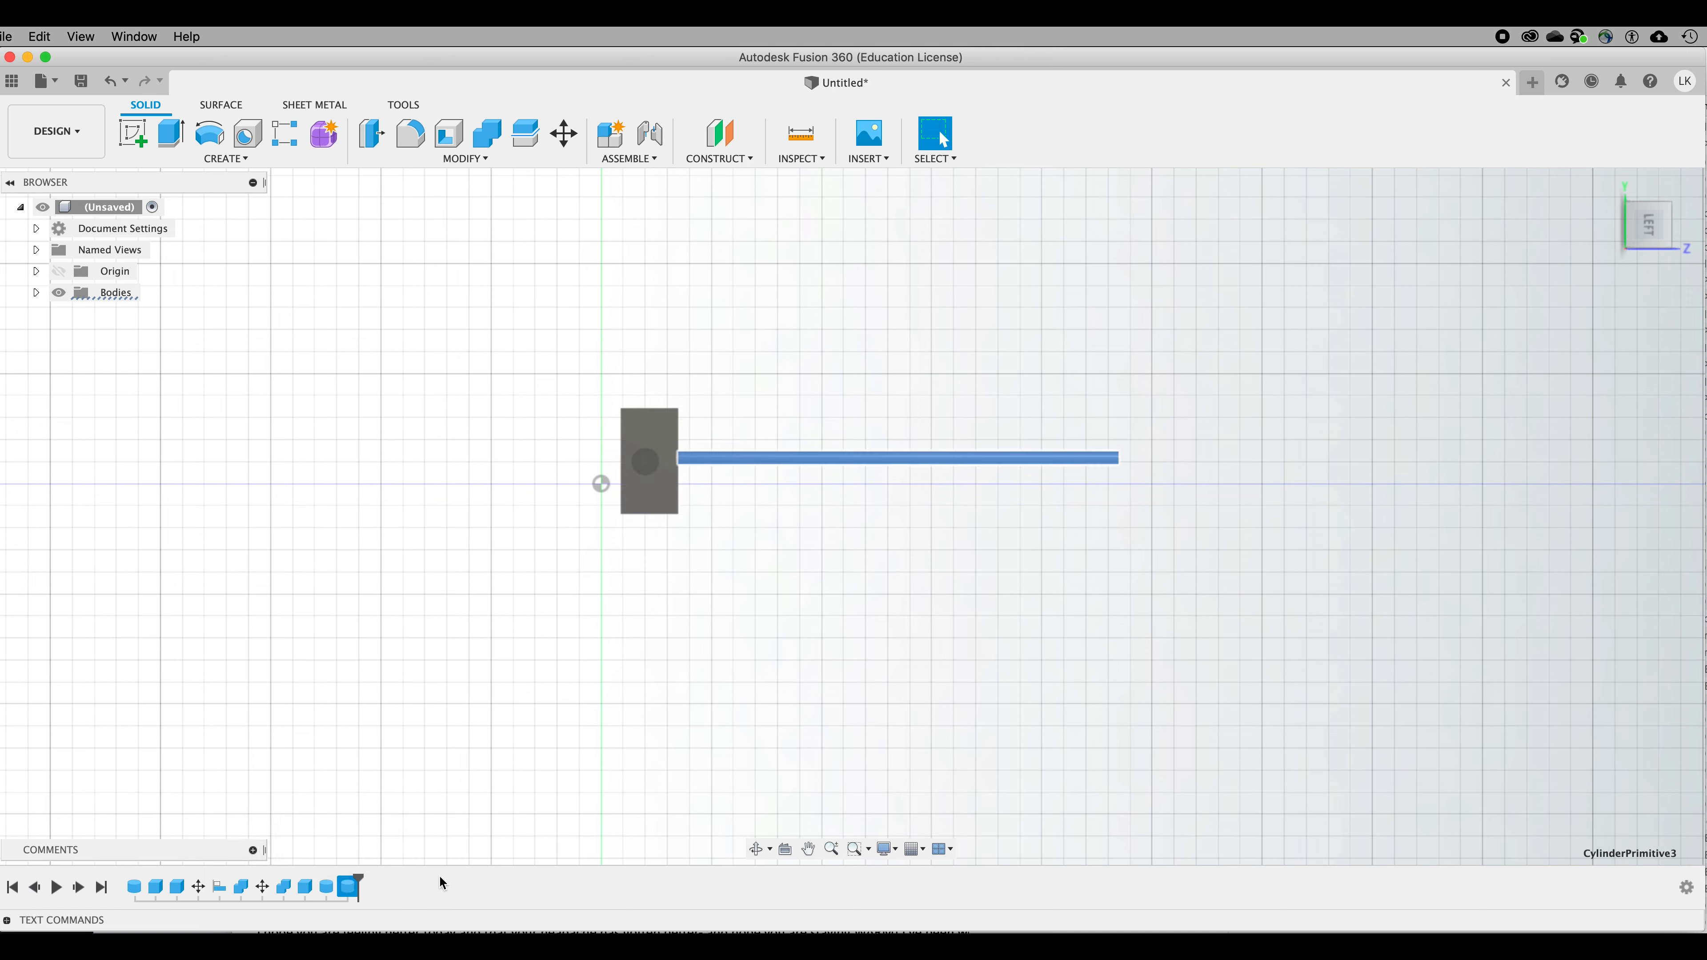
left_click(110, 82)
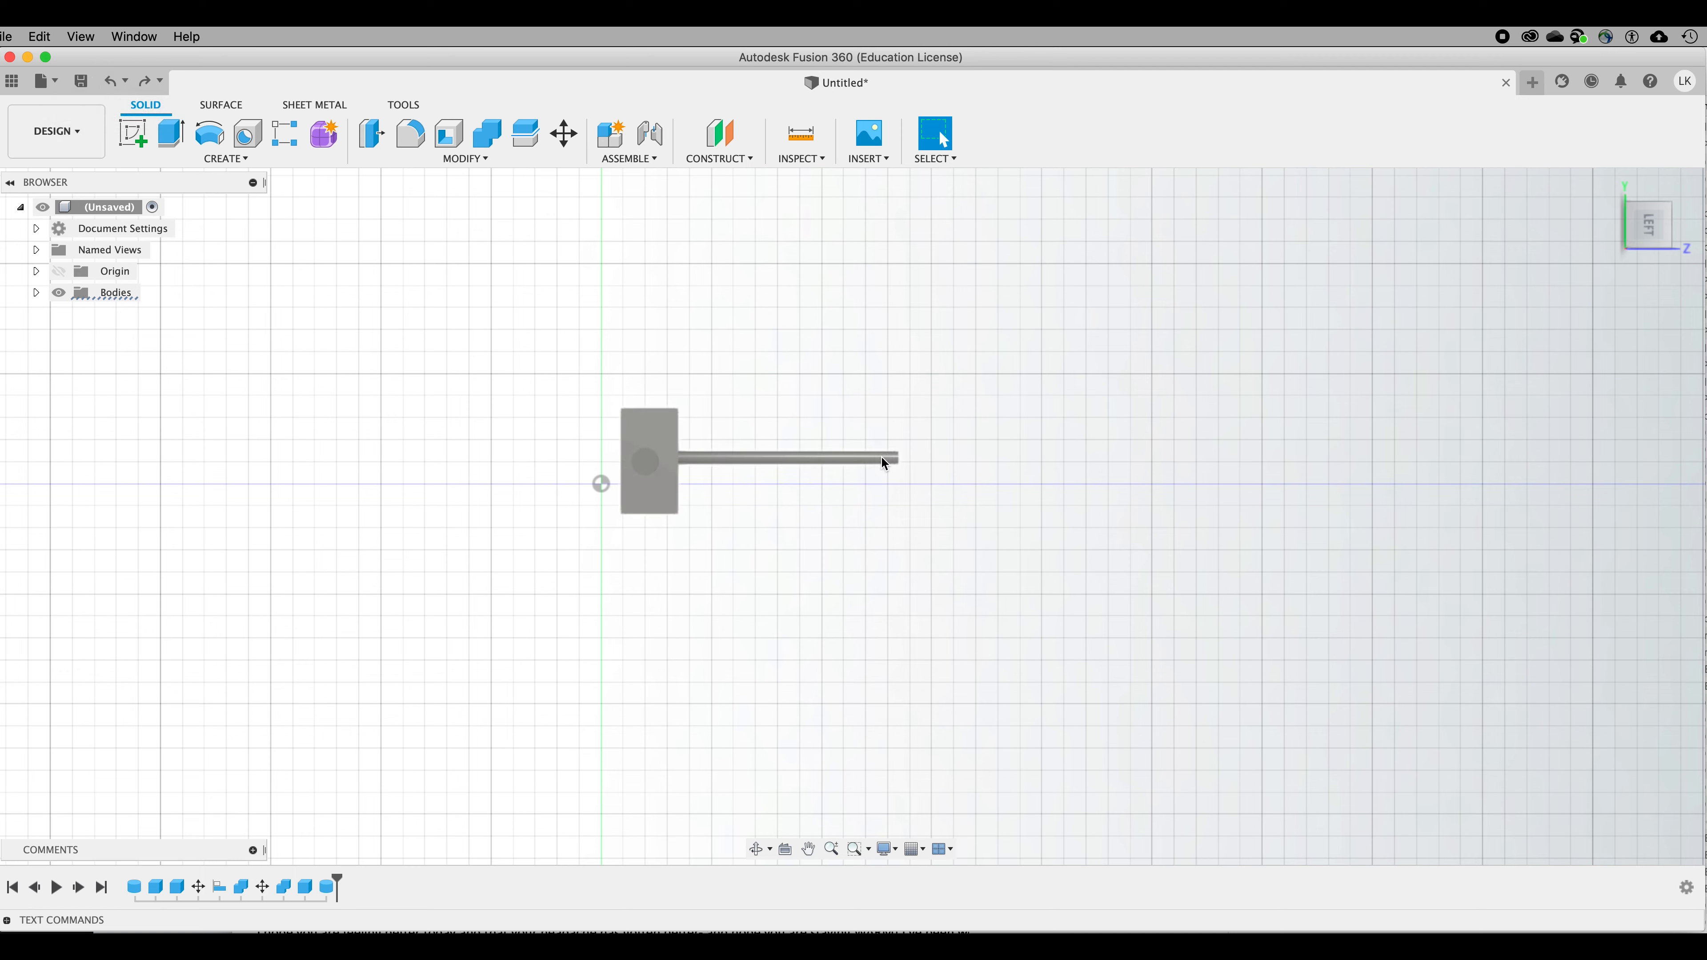
Step: Edit the rod's cylinder feature and change its operation to New Body
left_click(328, 889)
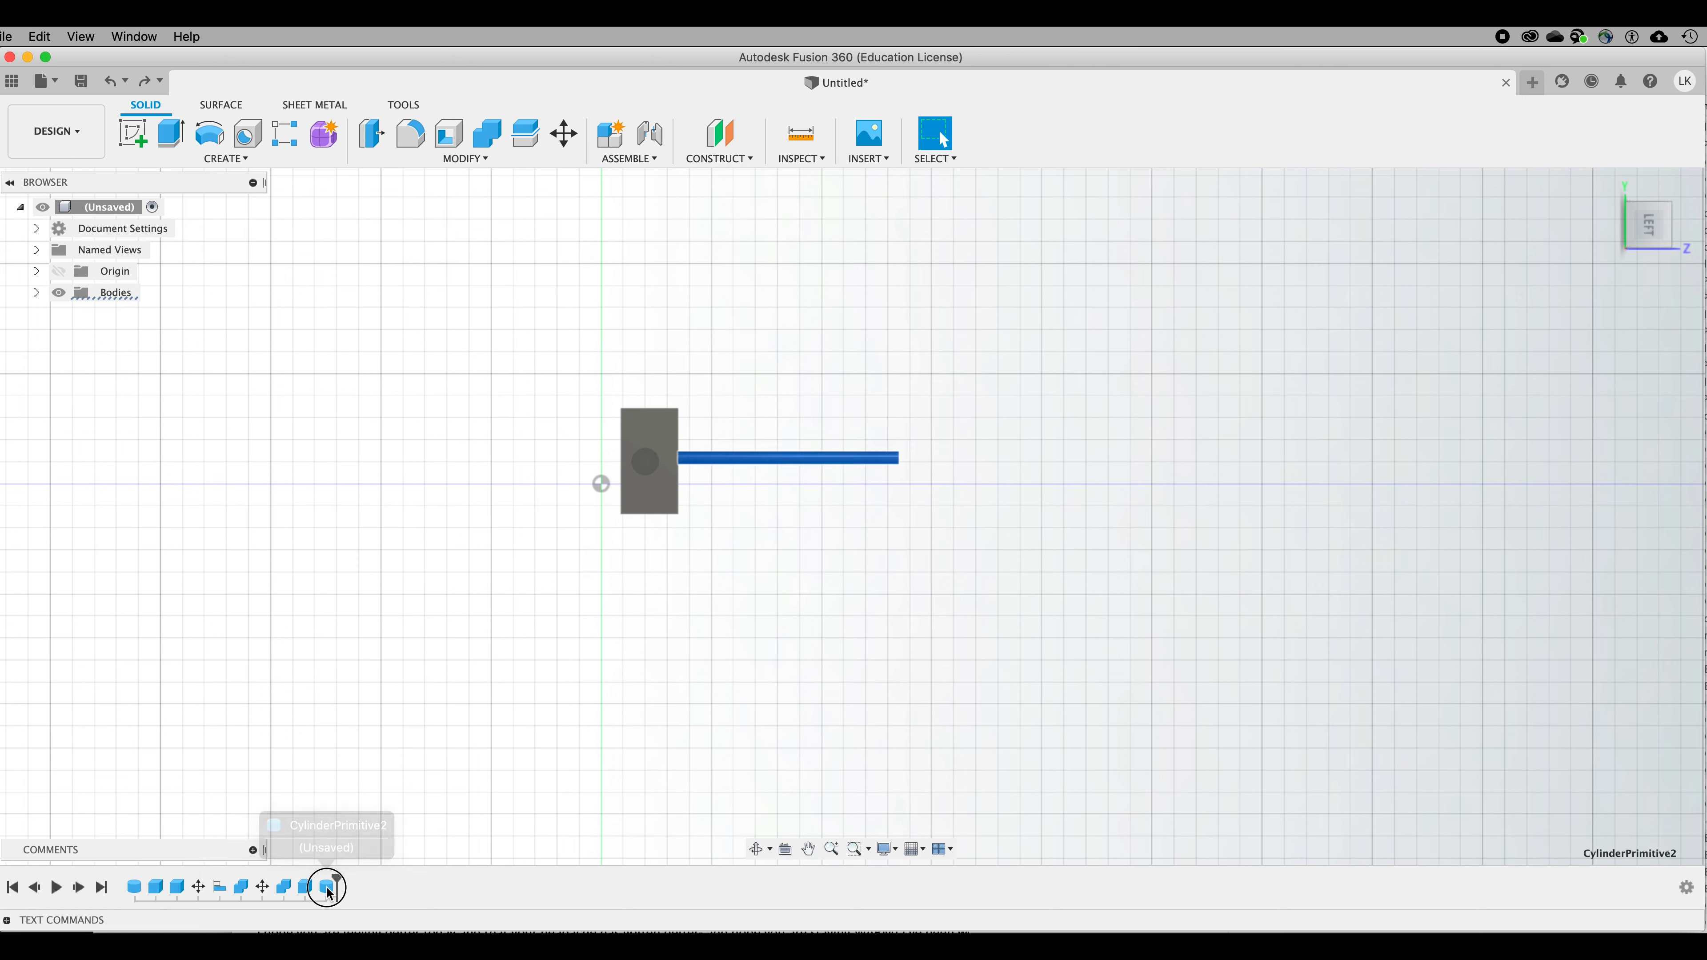
left_click(327, 889)
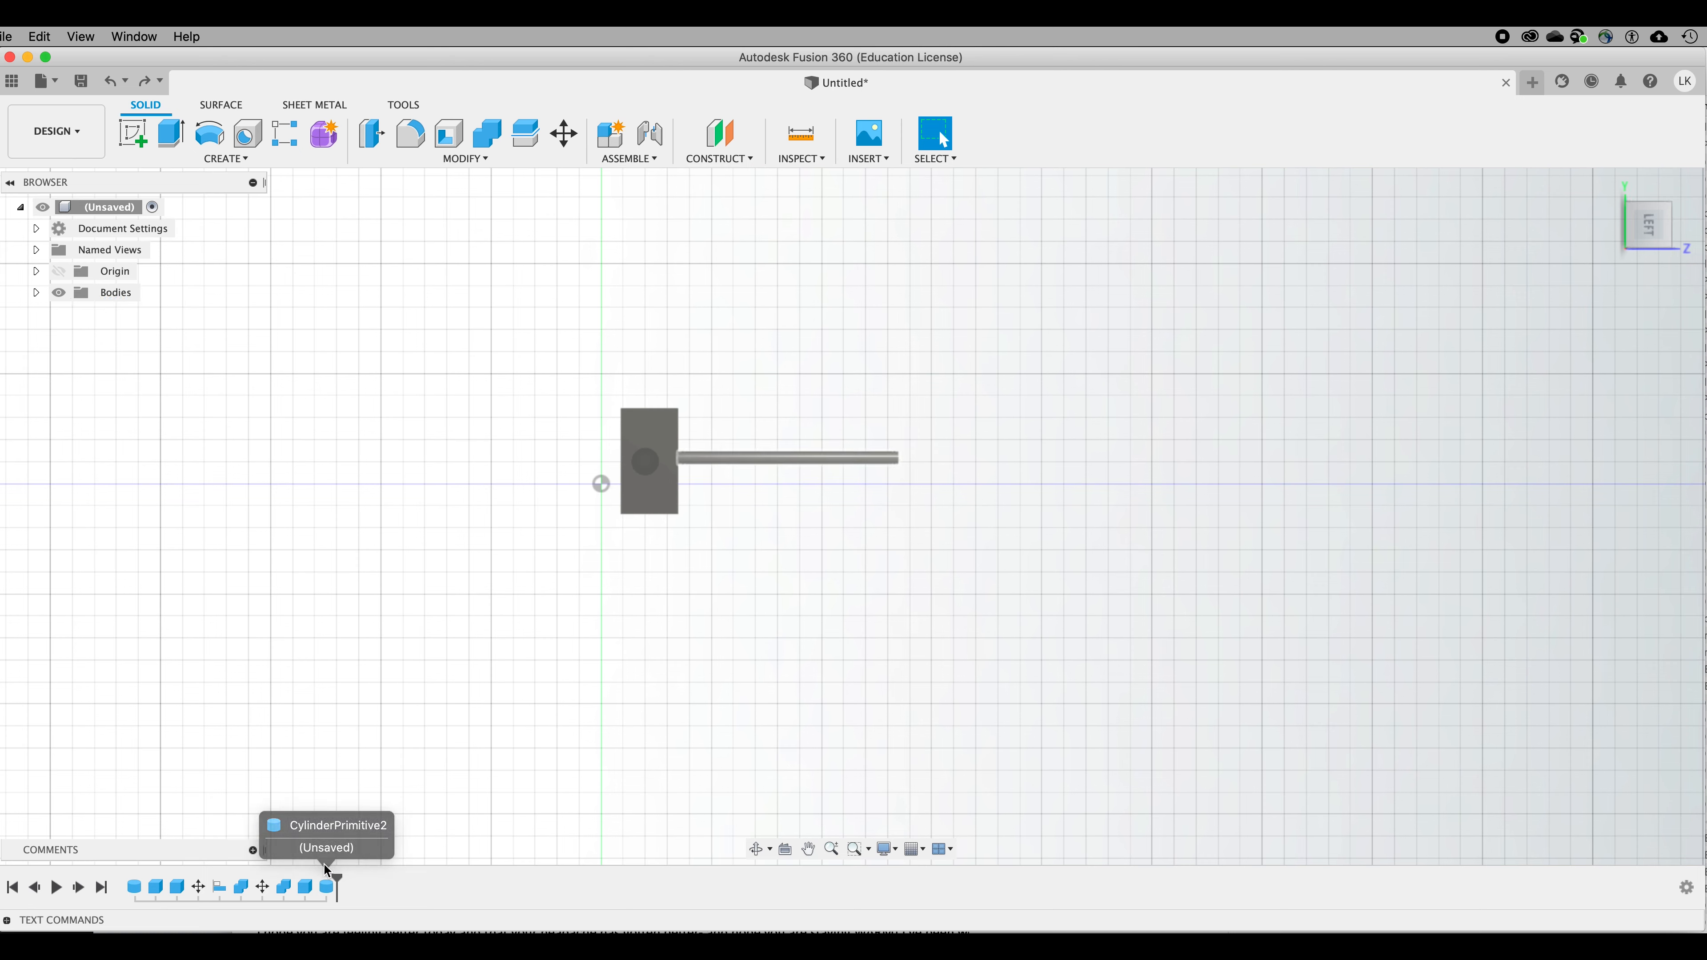
left_click(328, 889)
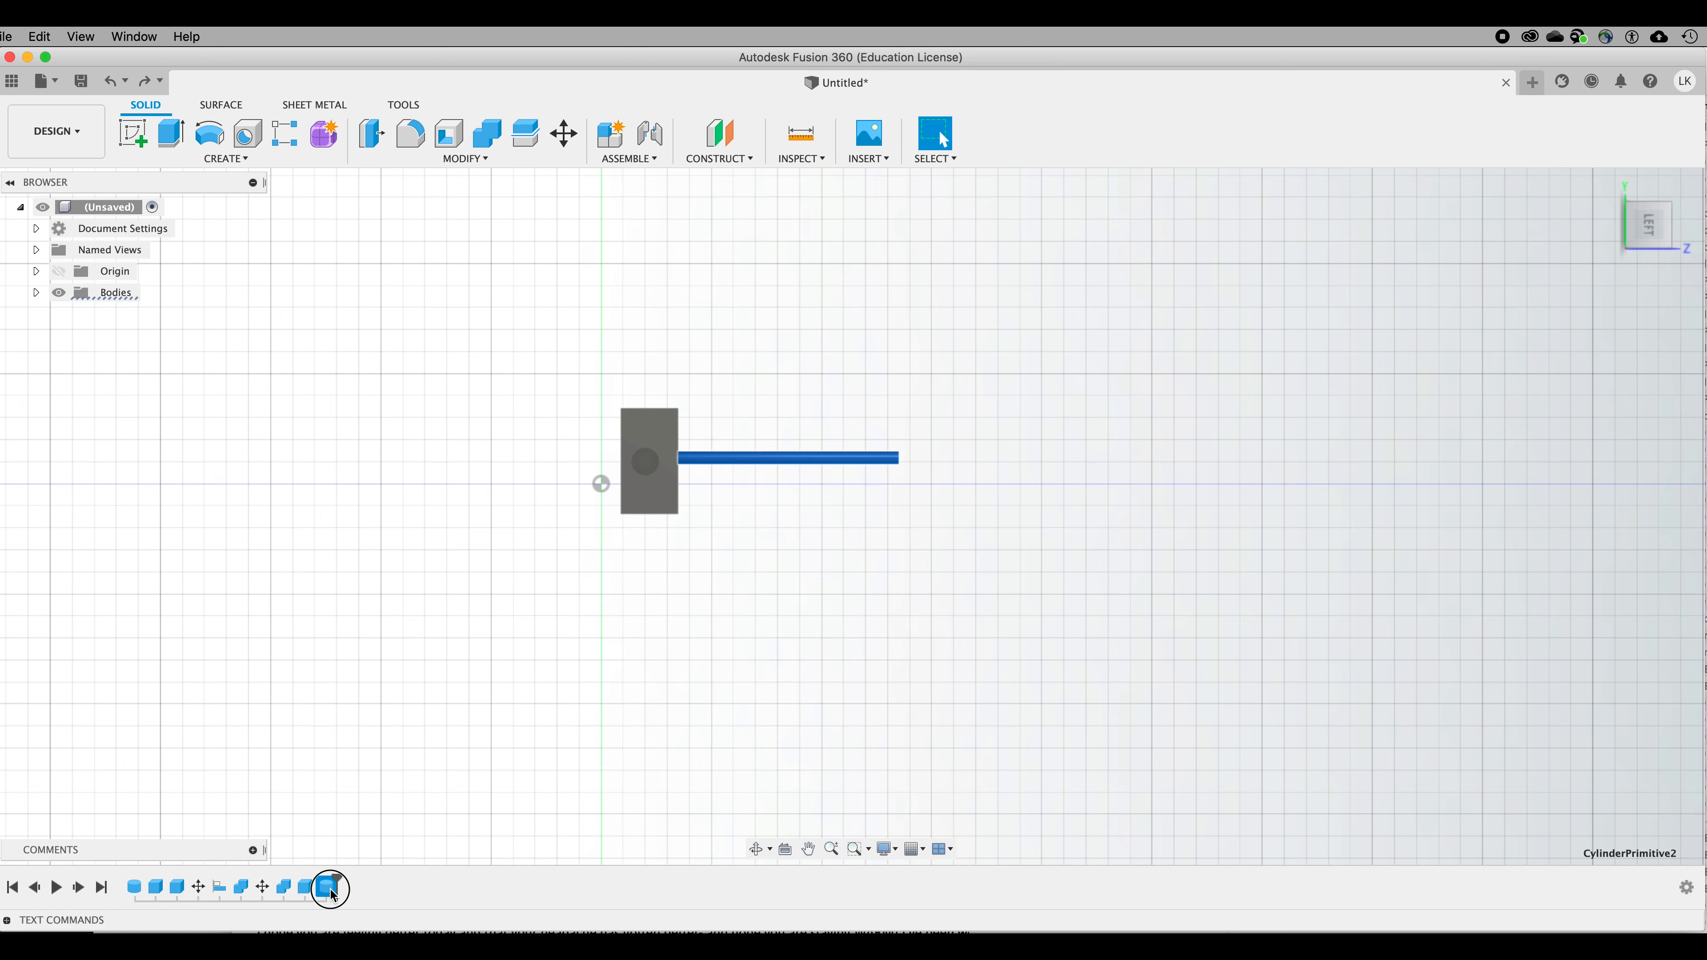
left_click(328, 890)
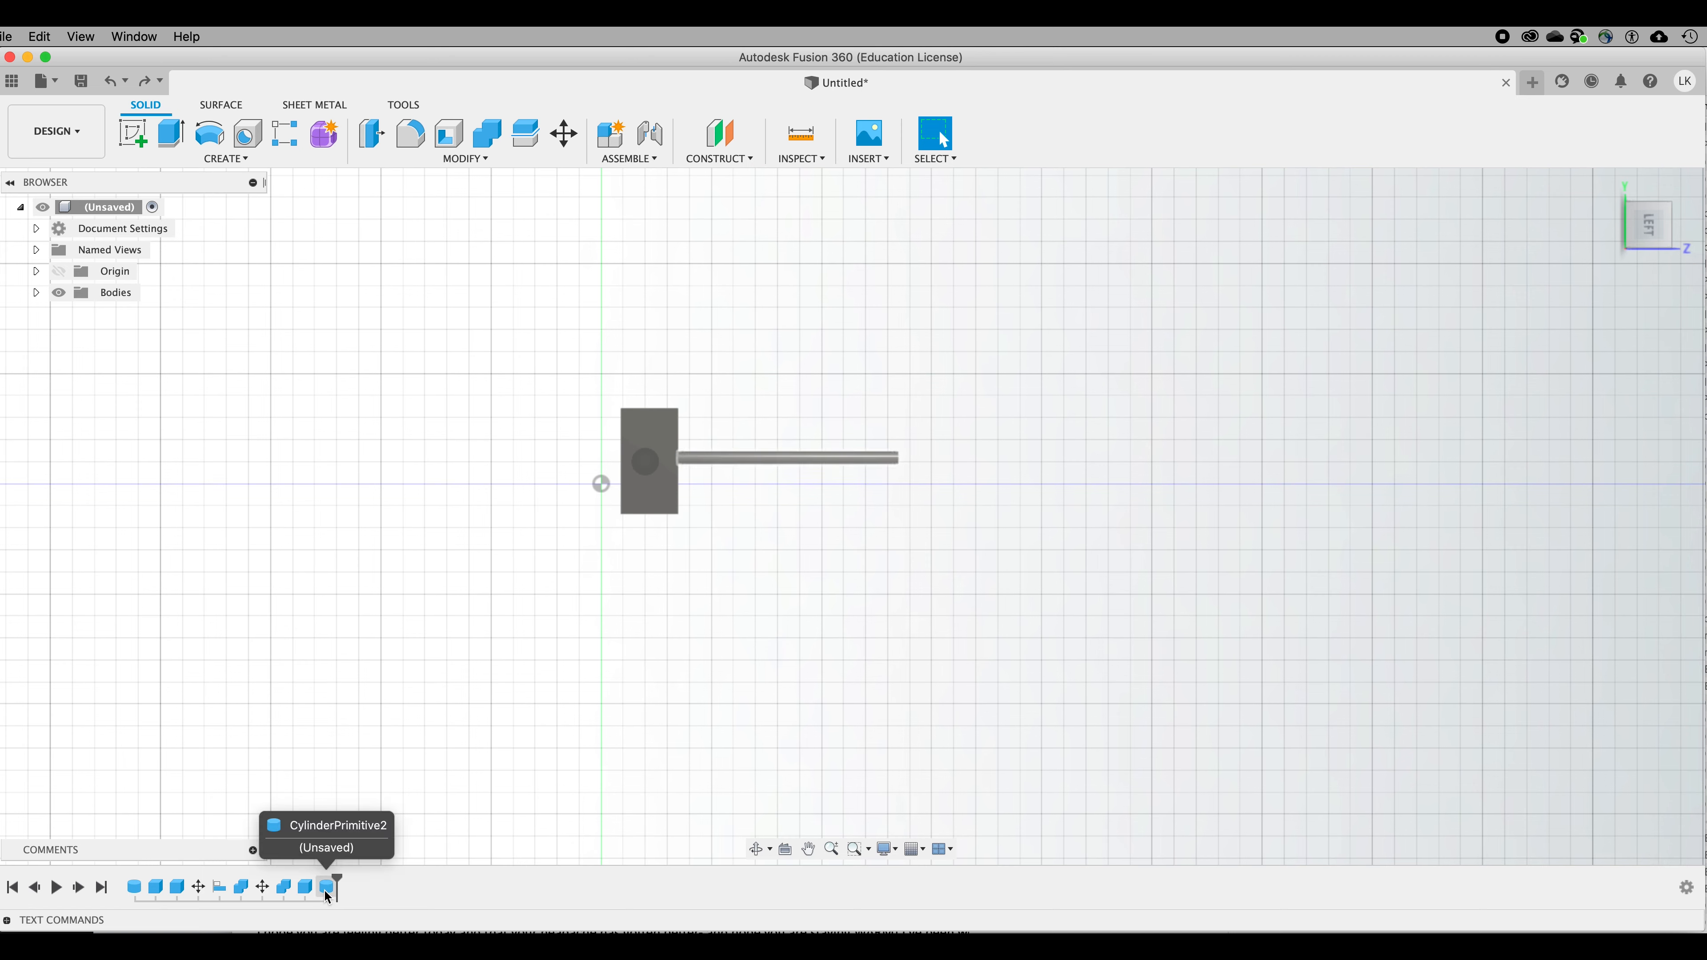
double_click(327, 889)
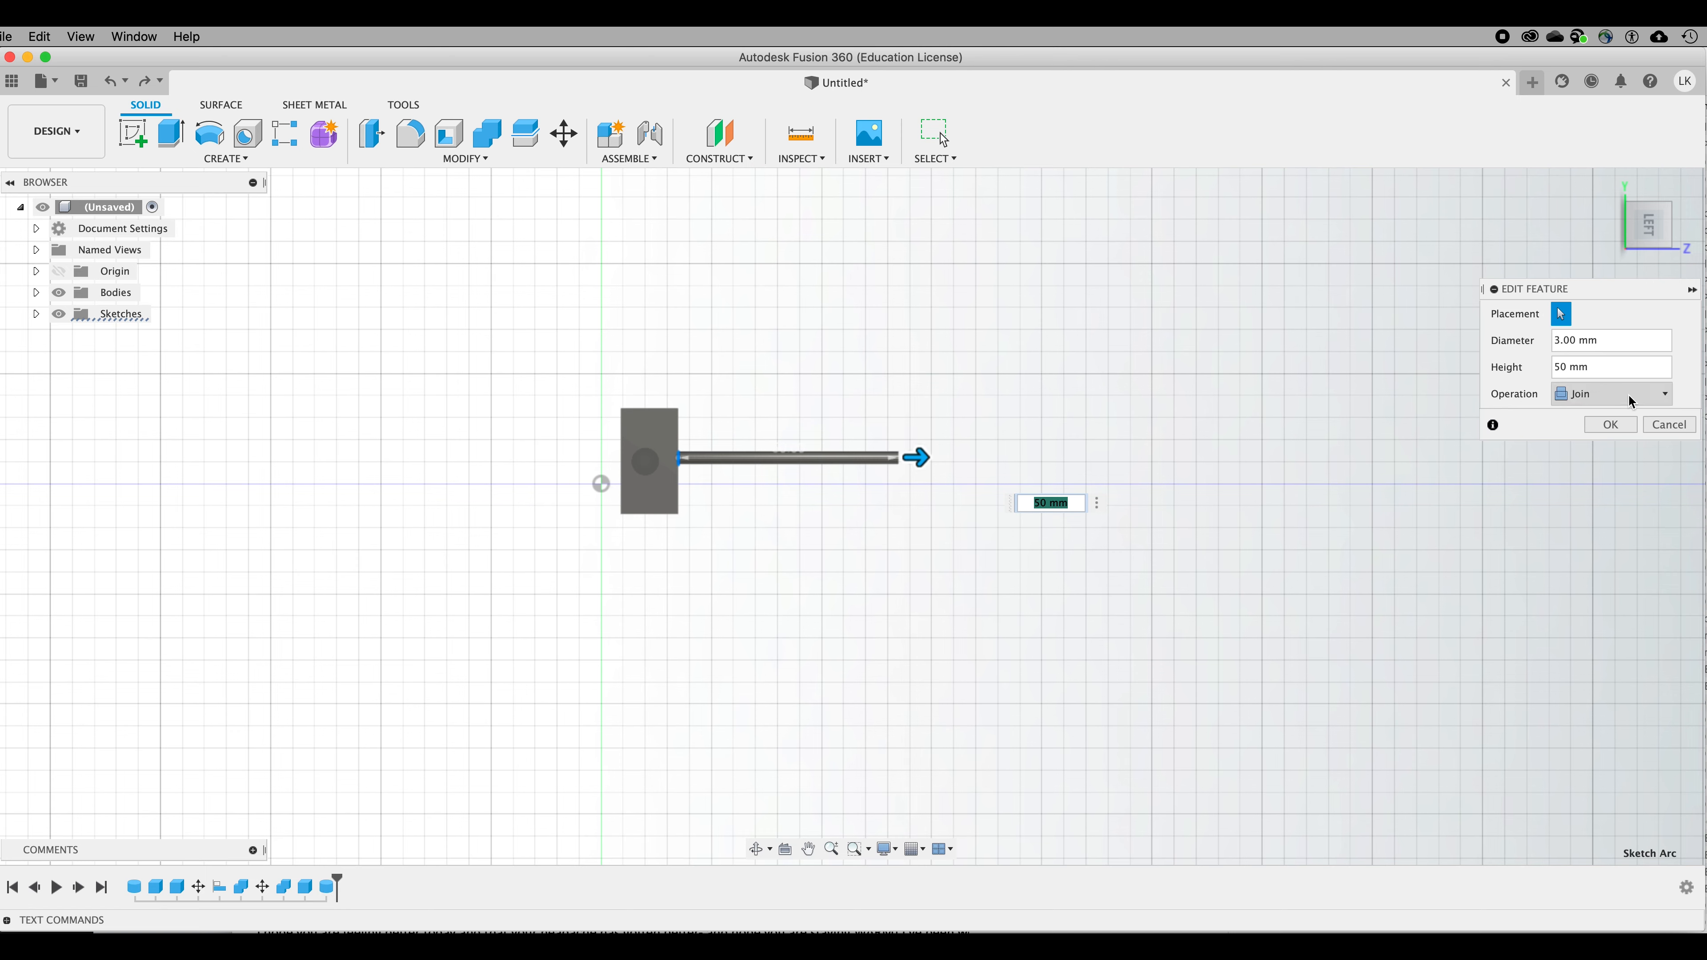
left_click(1666, 394)
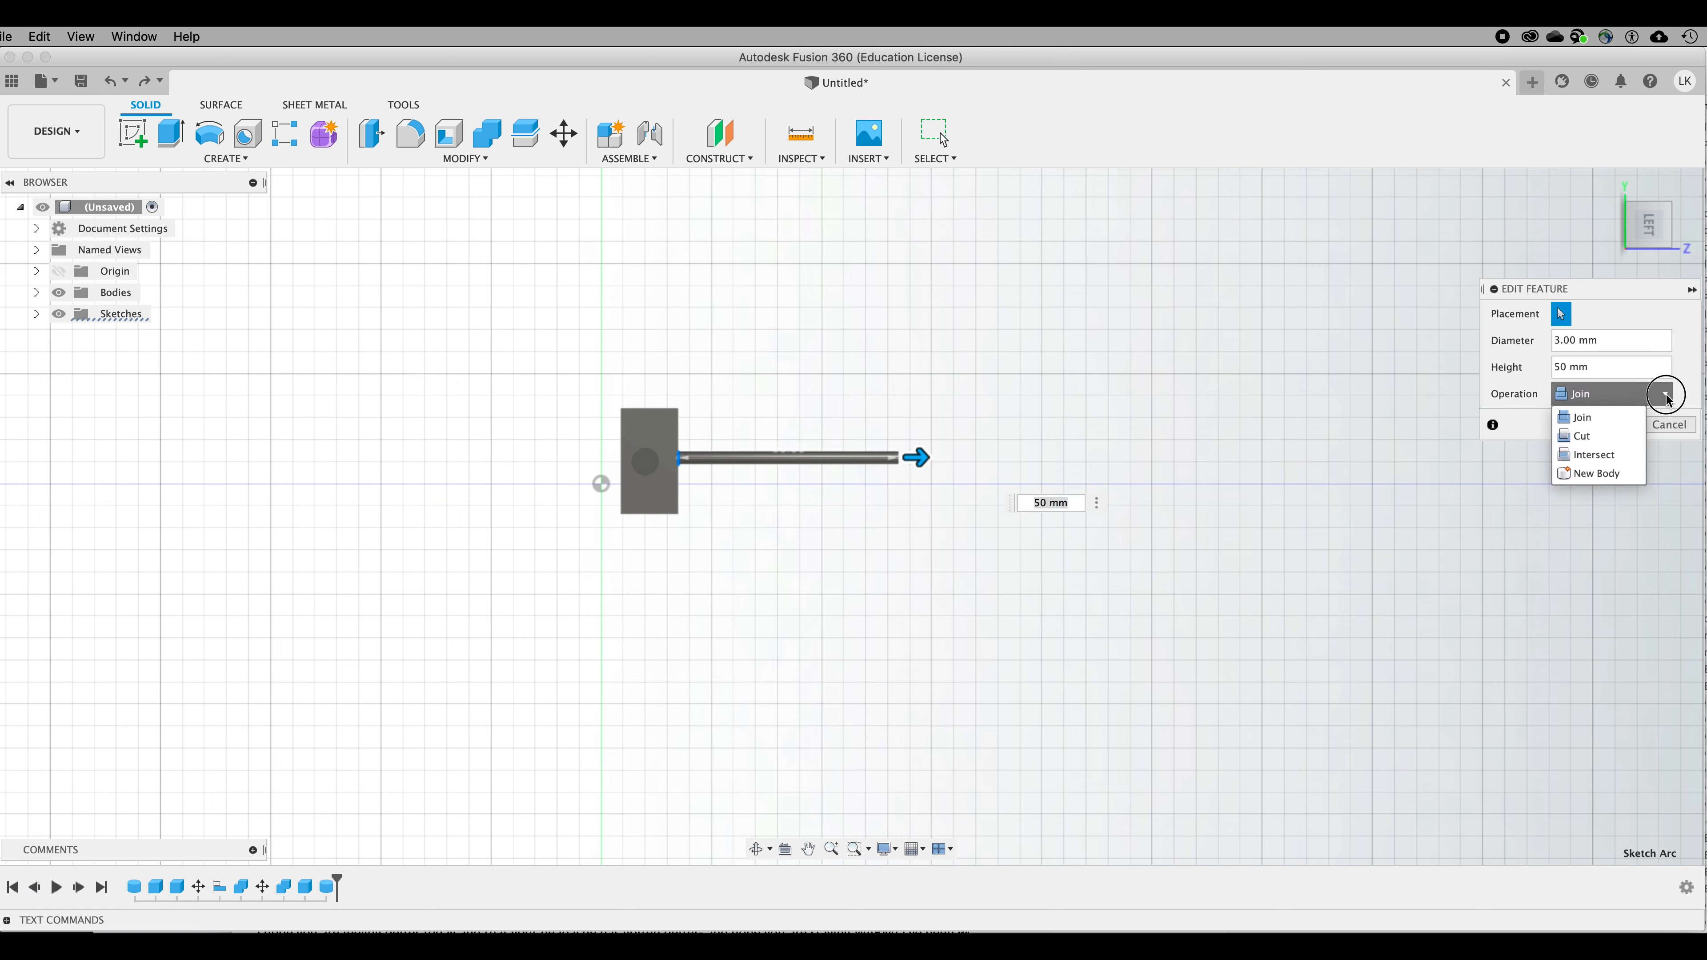
left_click(1611, 476)
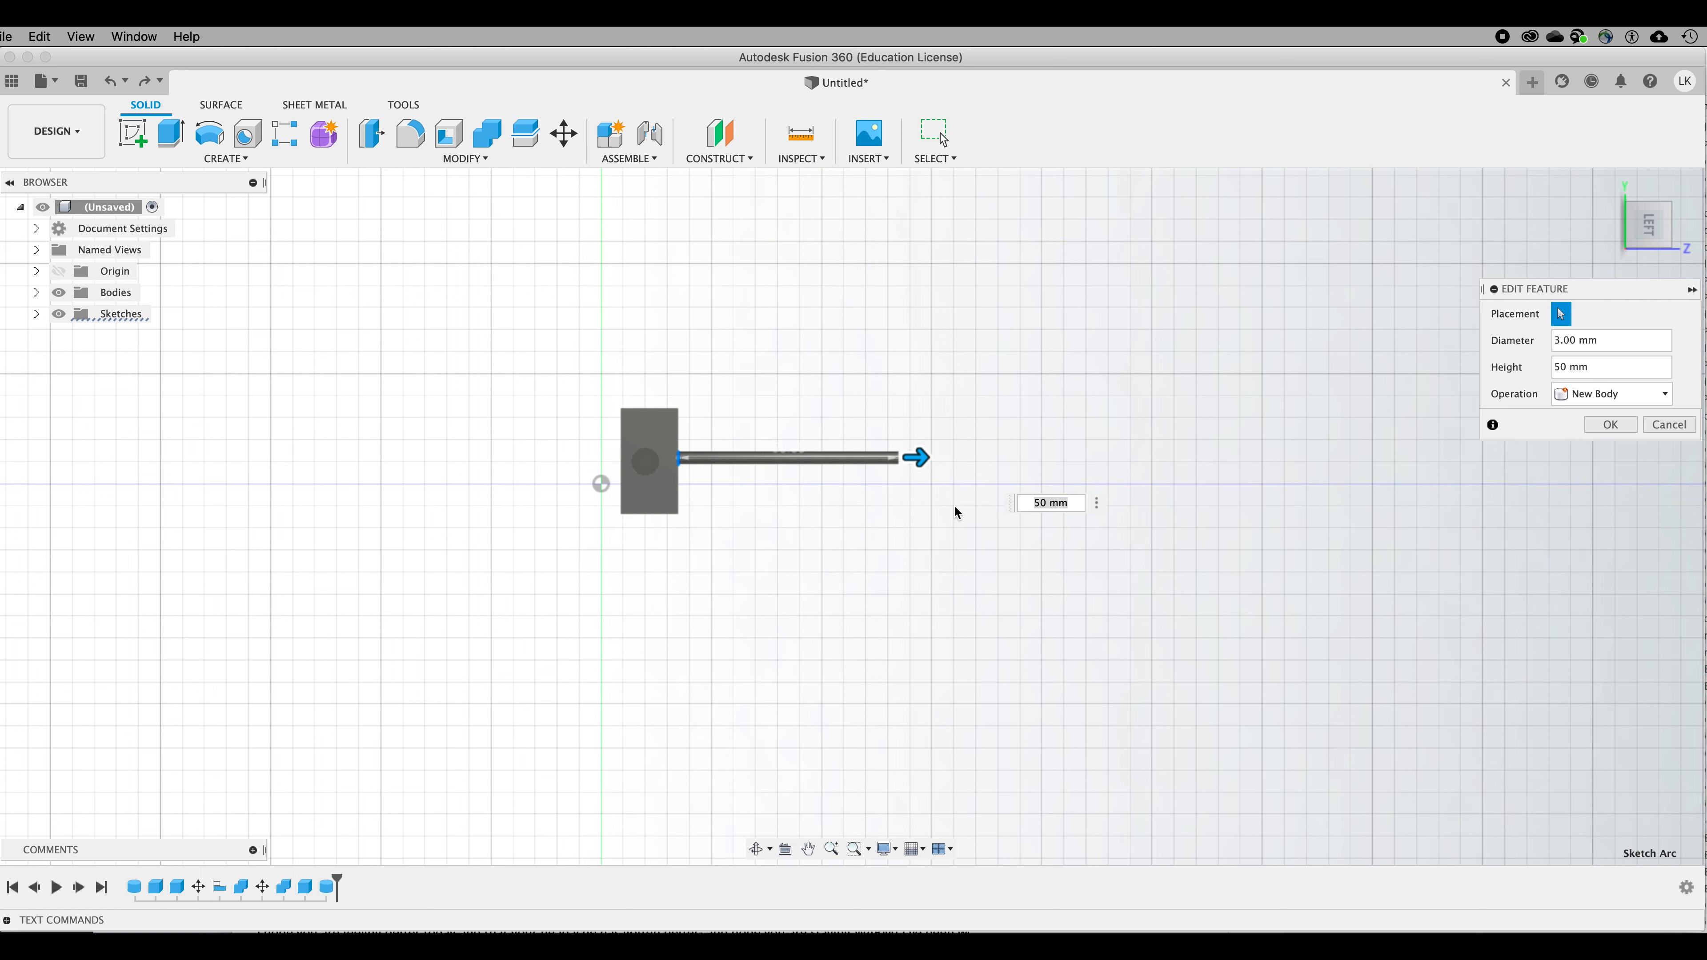
left_click(1025, 443)
key("Return")
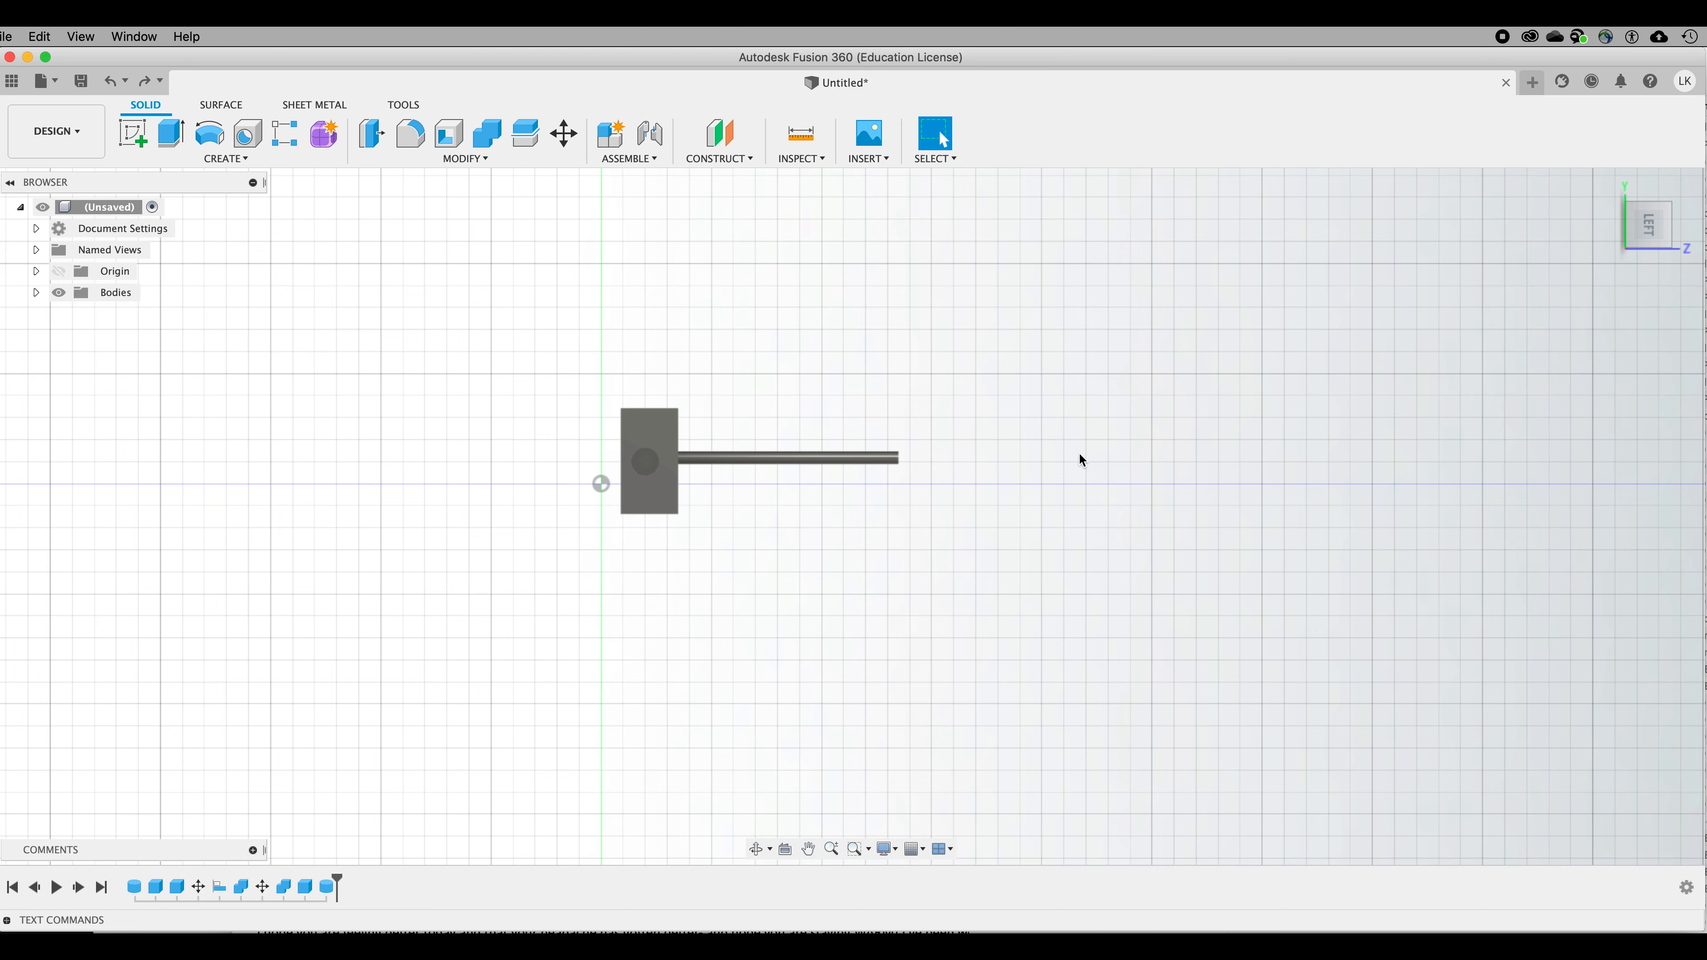
Step: Align the rod body to the block body so the rod is centered and runs vertically through the block
left_click(815, 463)
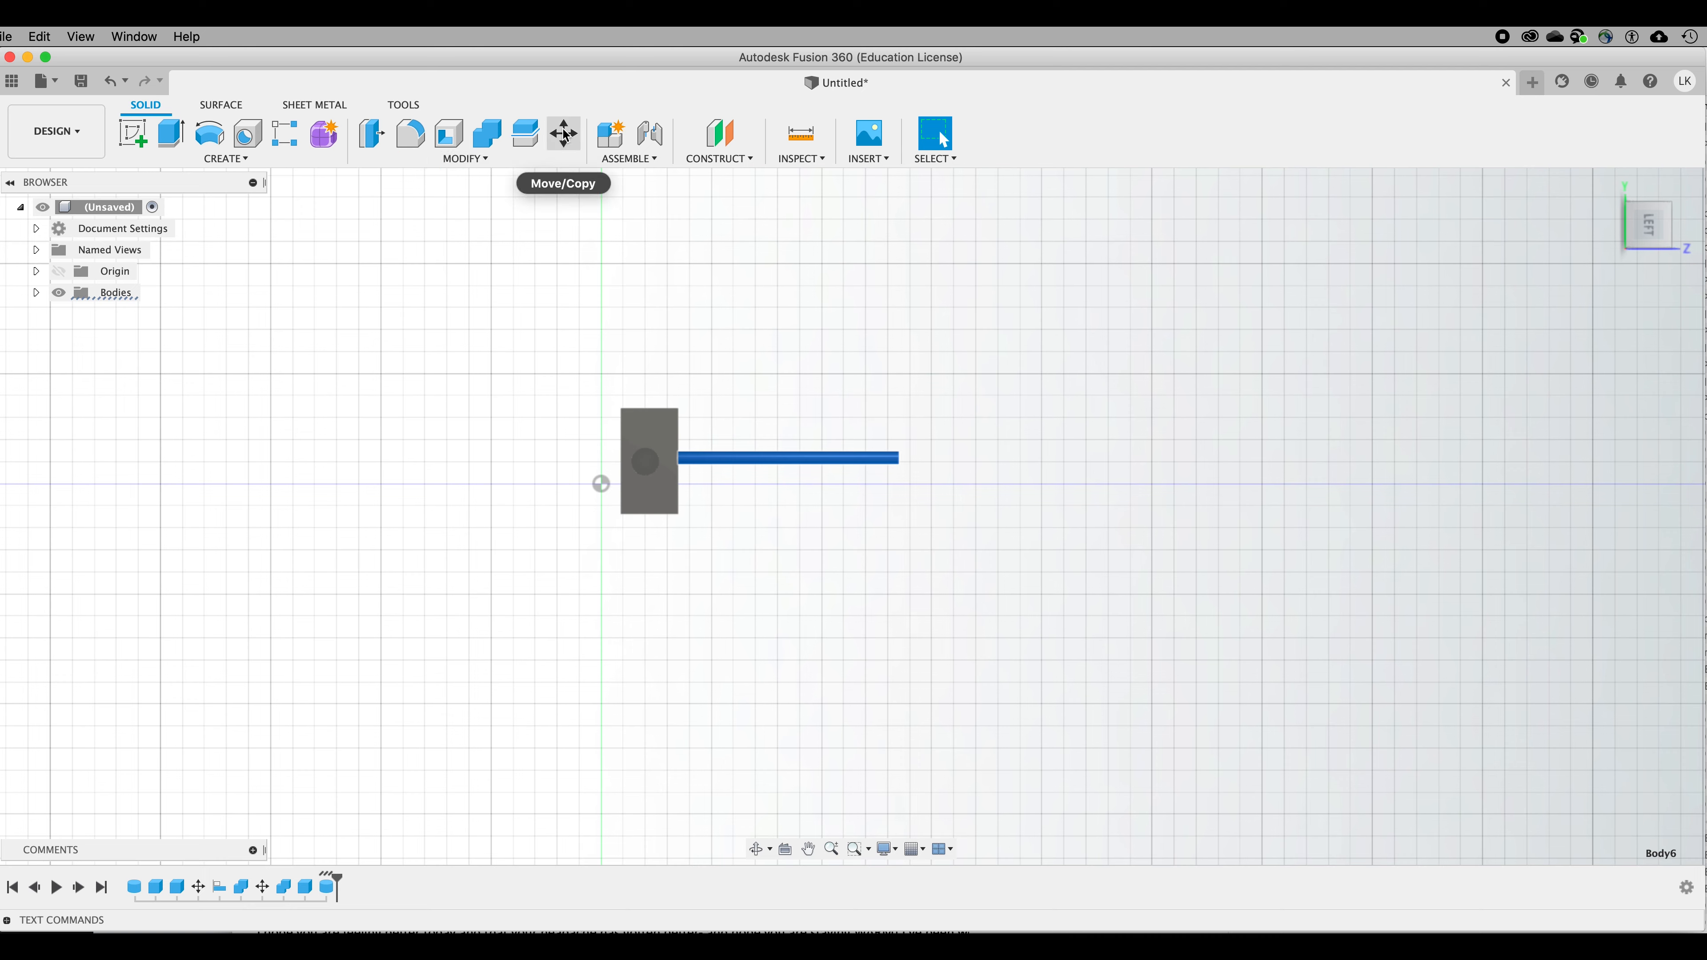
left_click(670, 438)
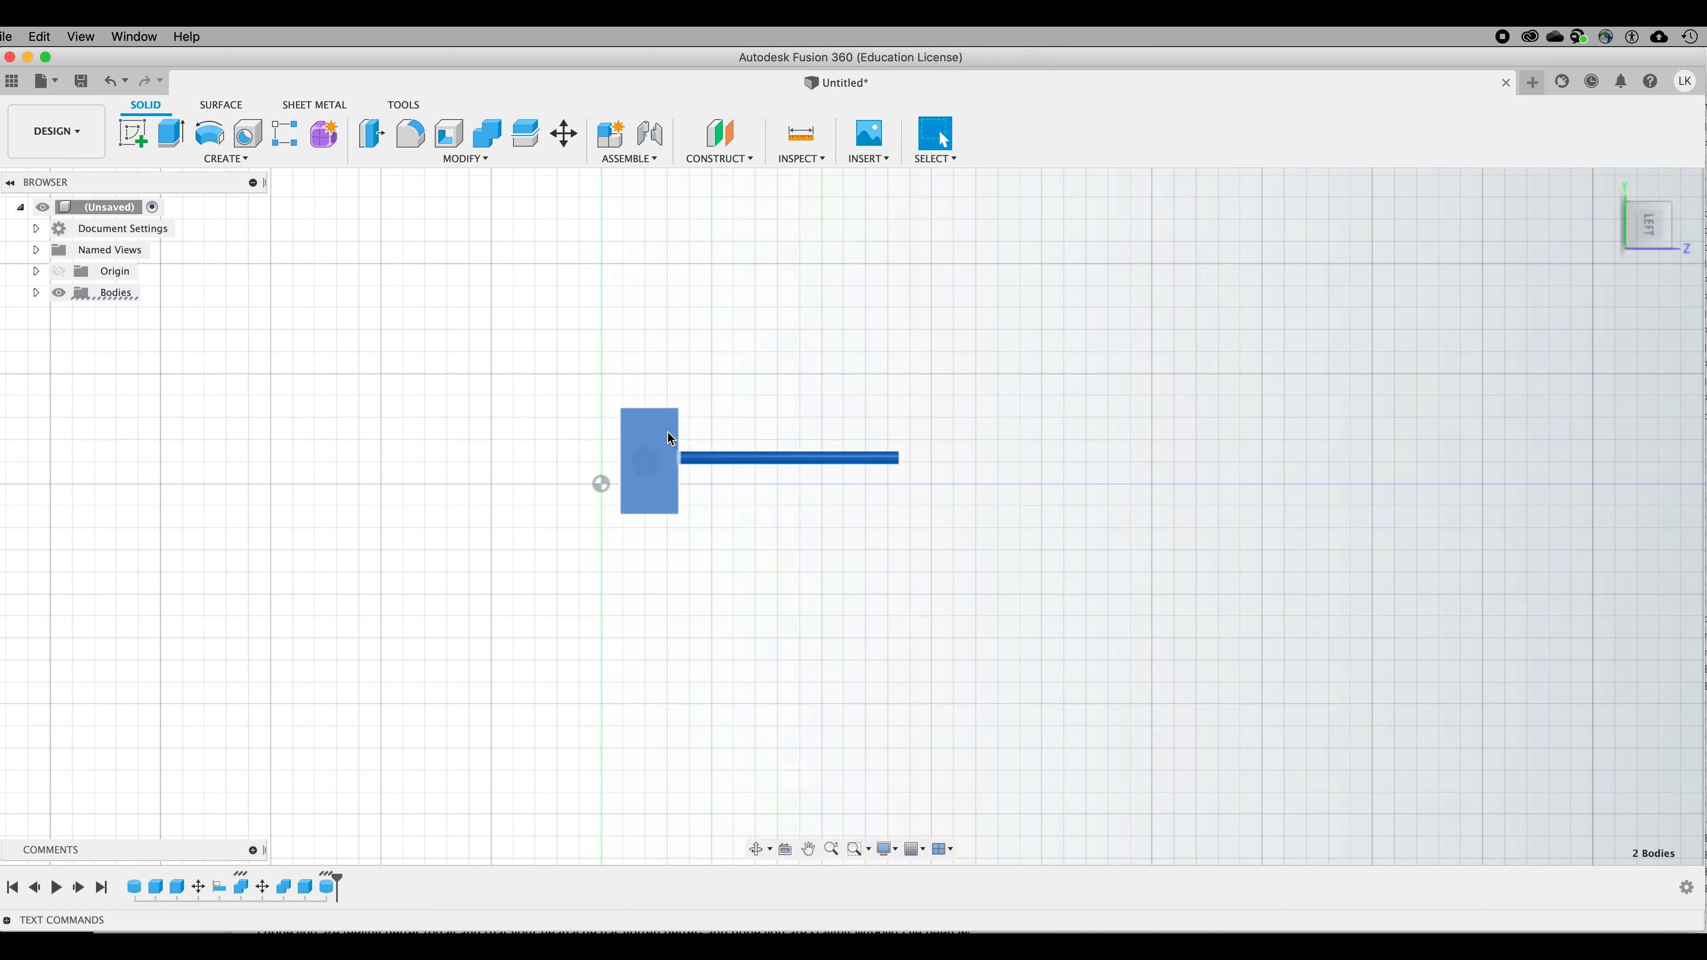
left_click(462, 159)
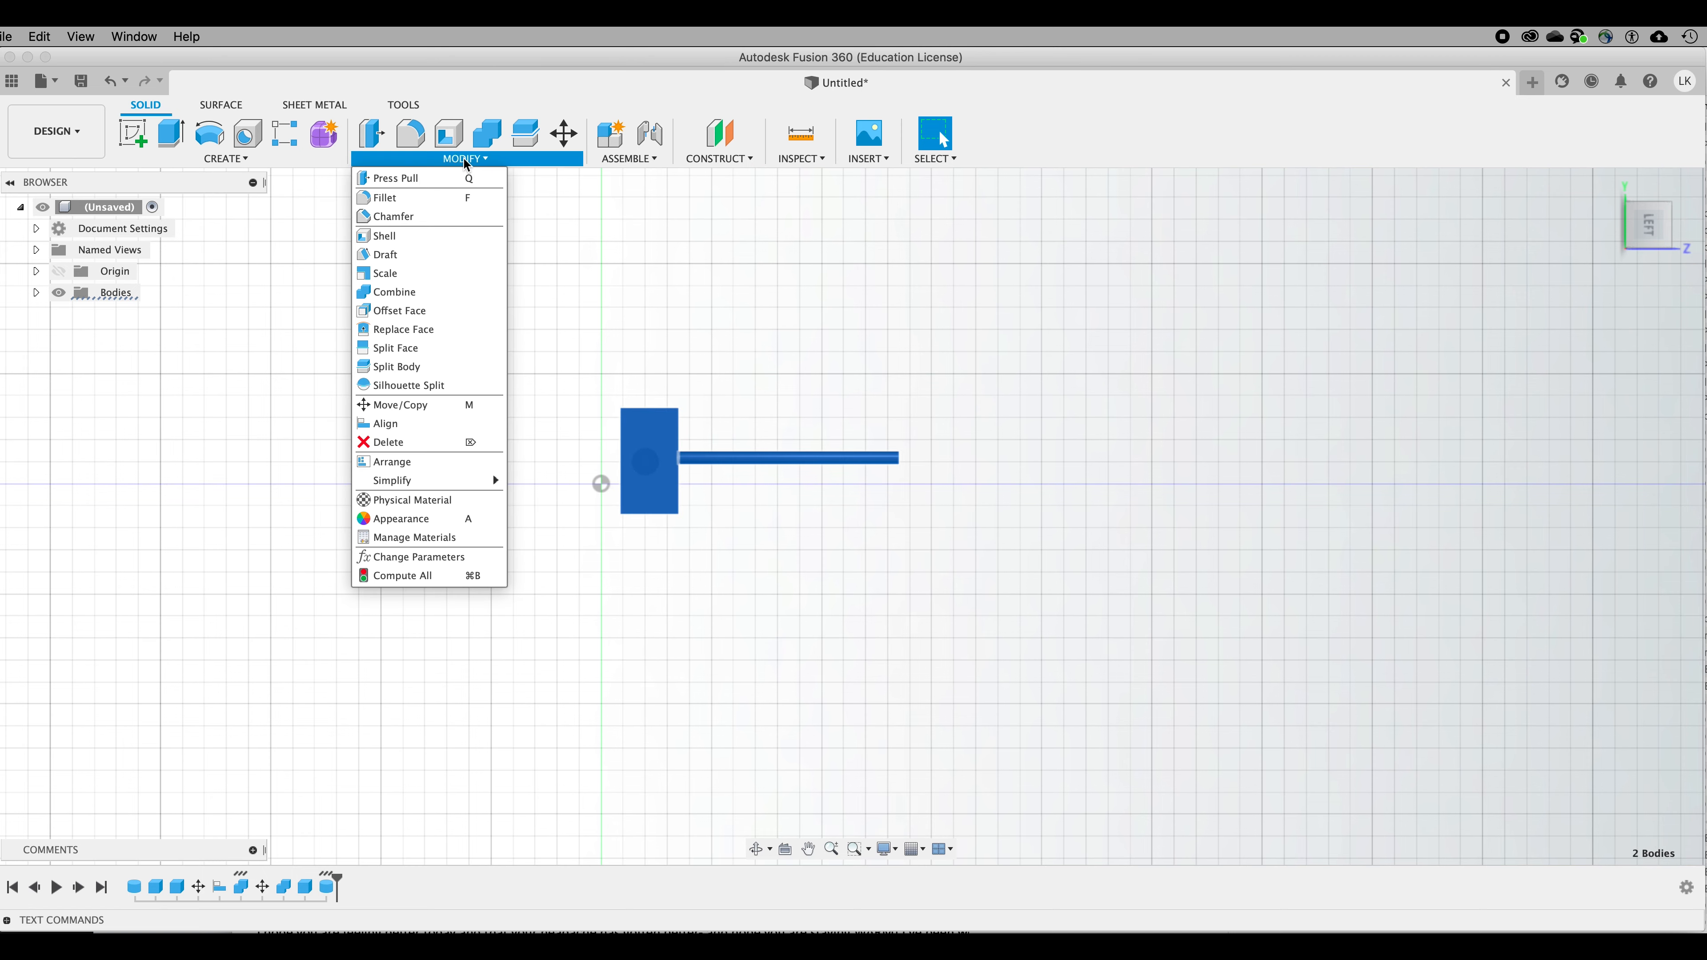
left_click(435, 428)
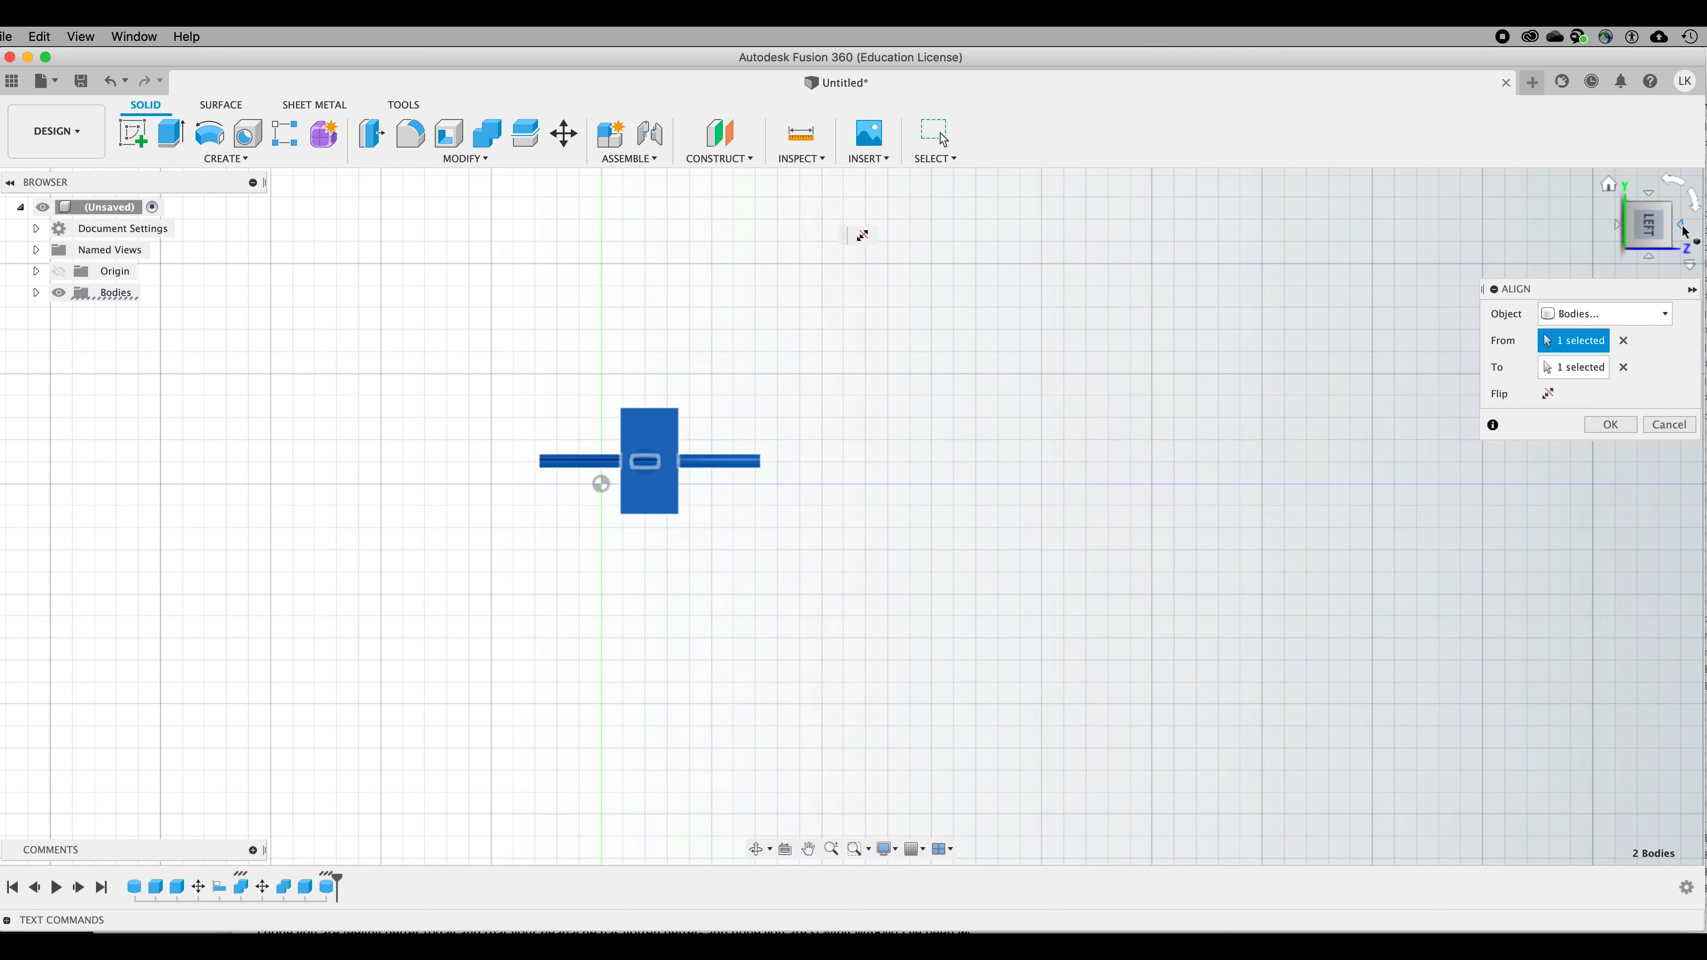
left_click(1682, 229)
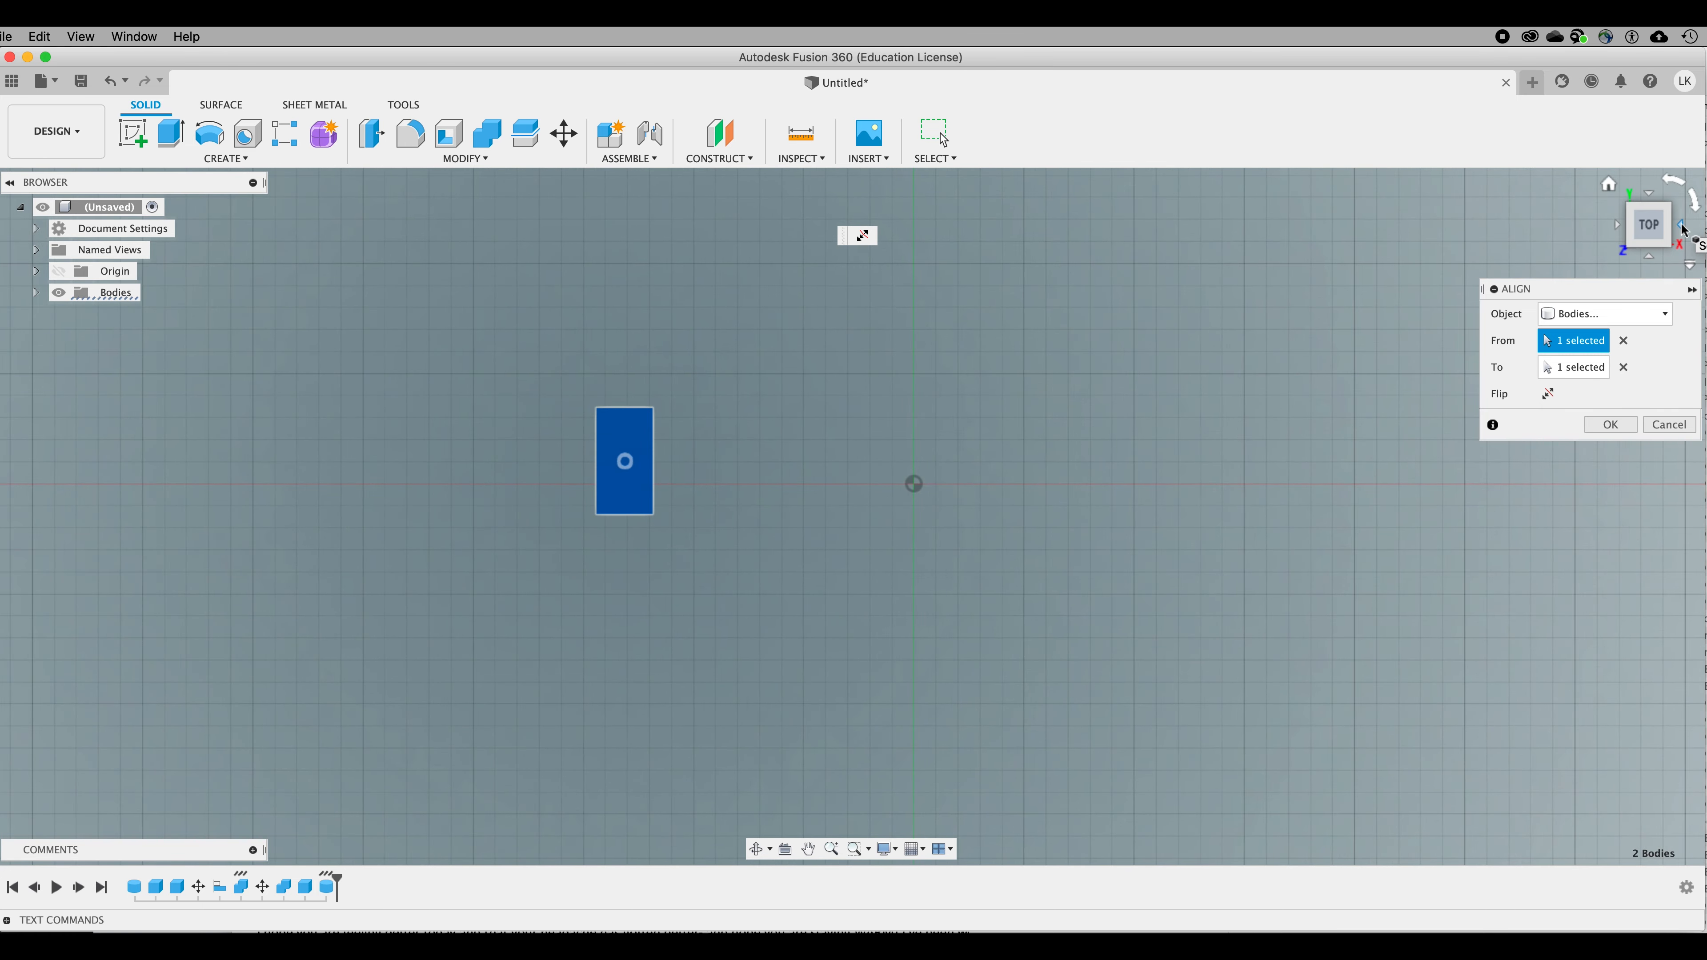
left_click(1610, 182)
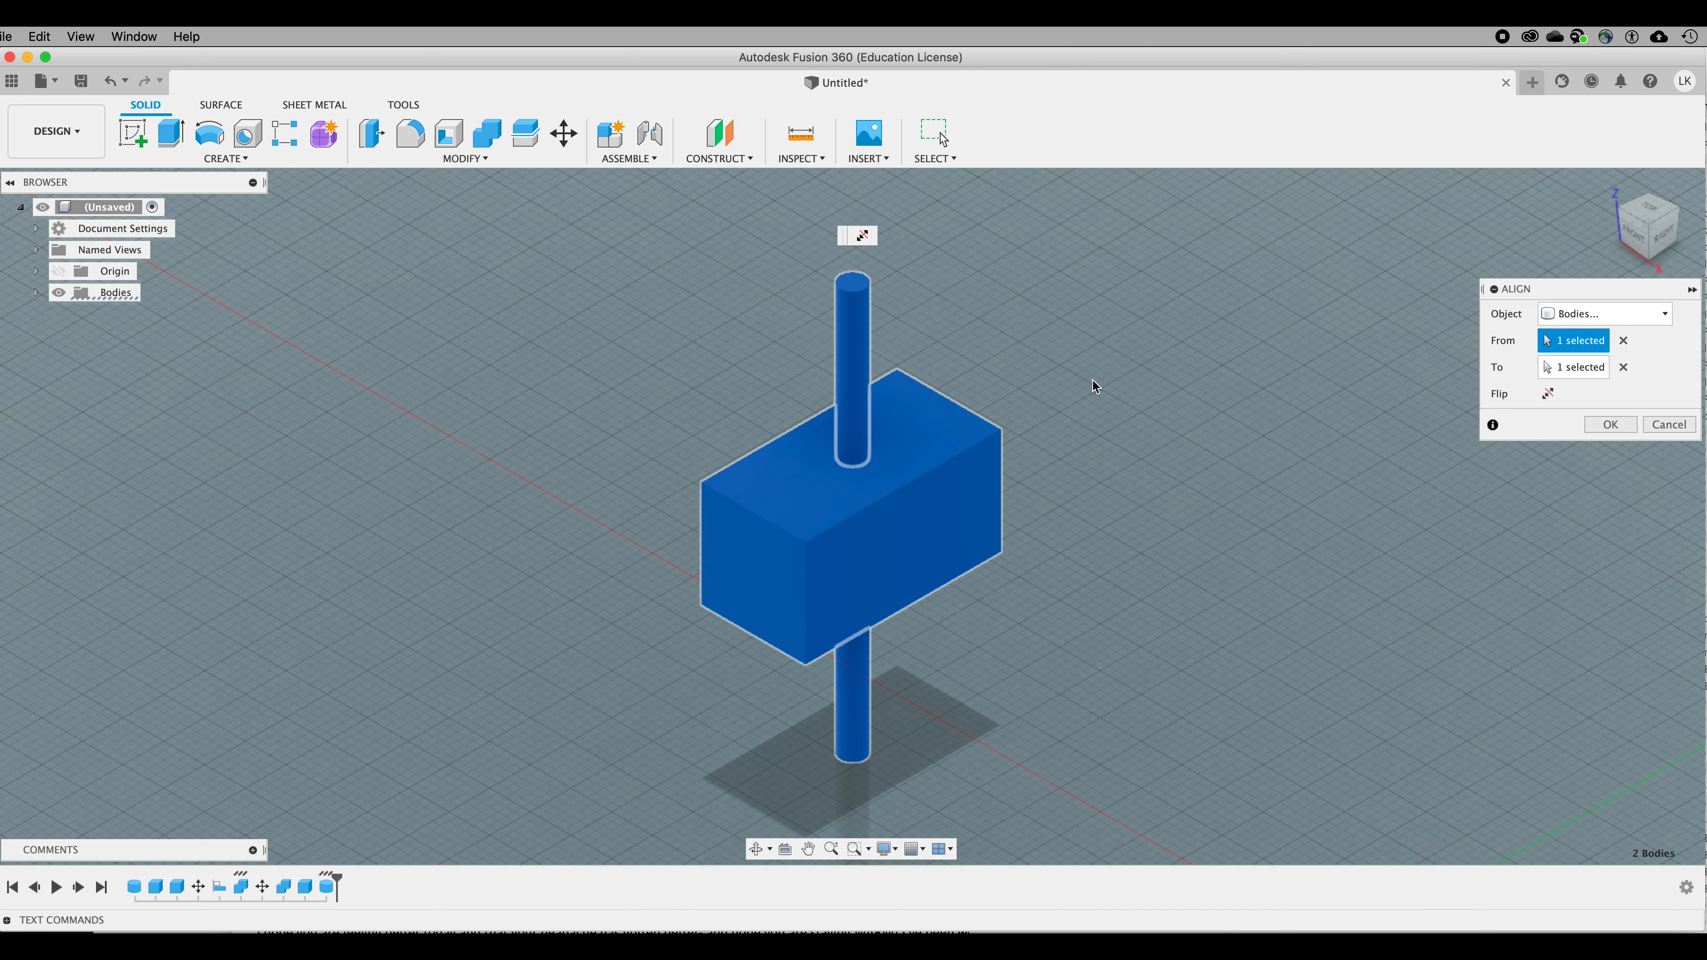
left_click(1610, 424)
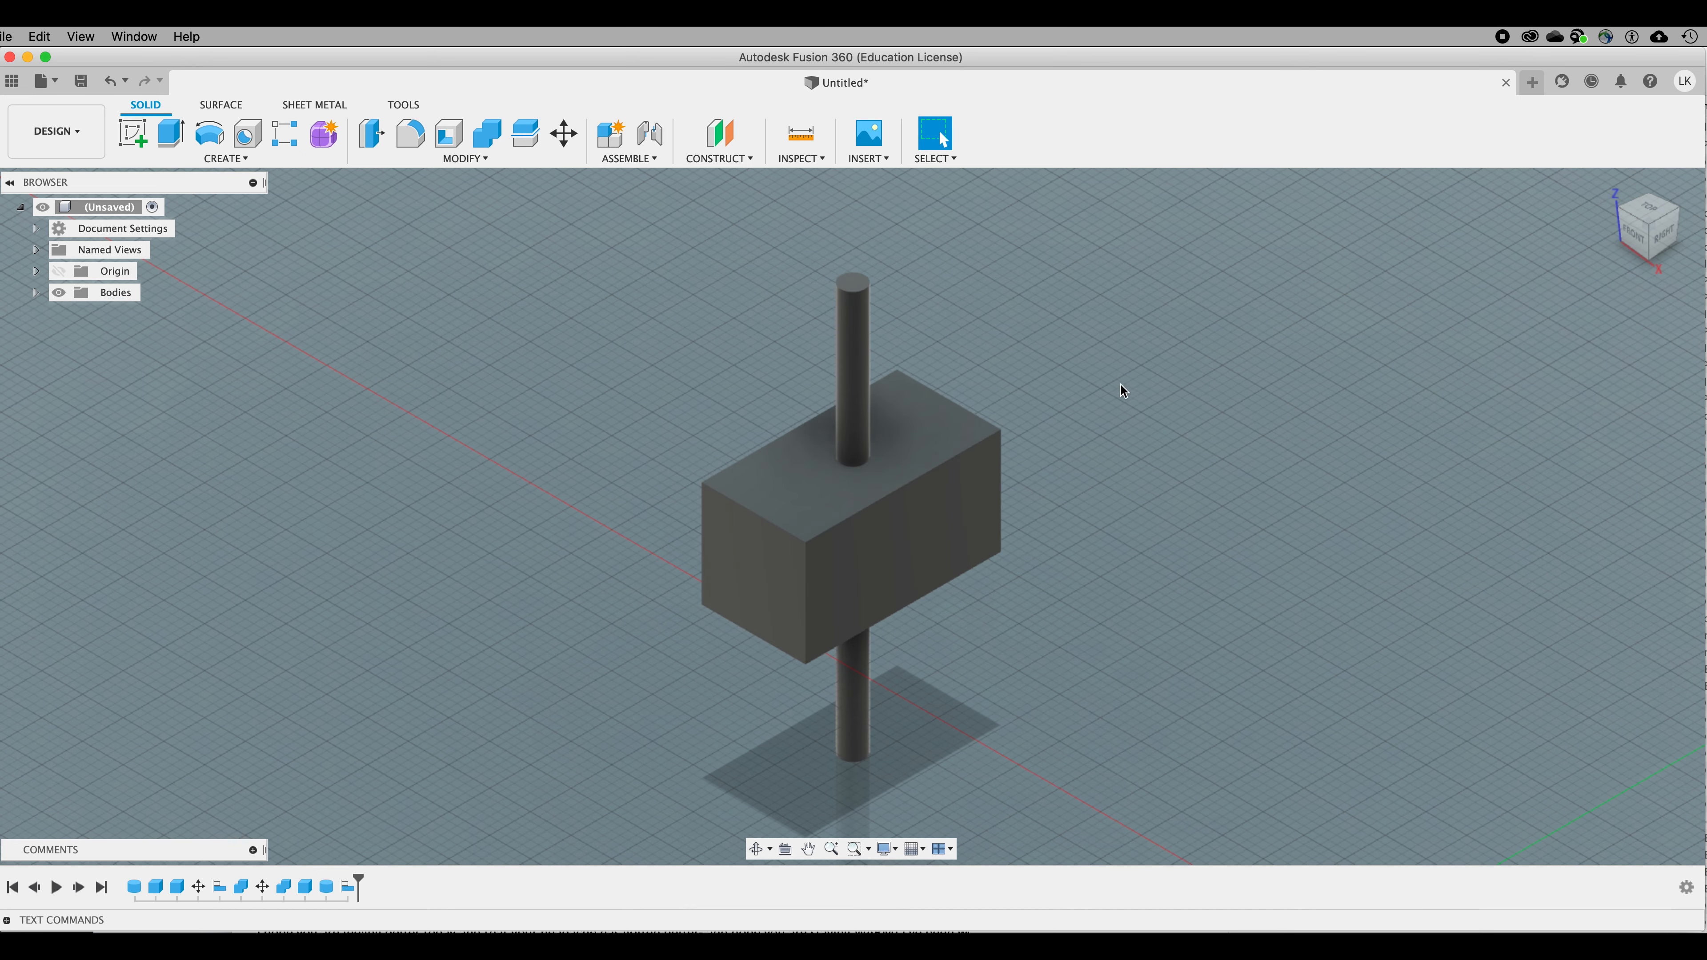
Step: Create a copy of the rod body and move the copy 8.7 mm along Y
left_click(844, 380)
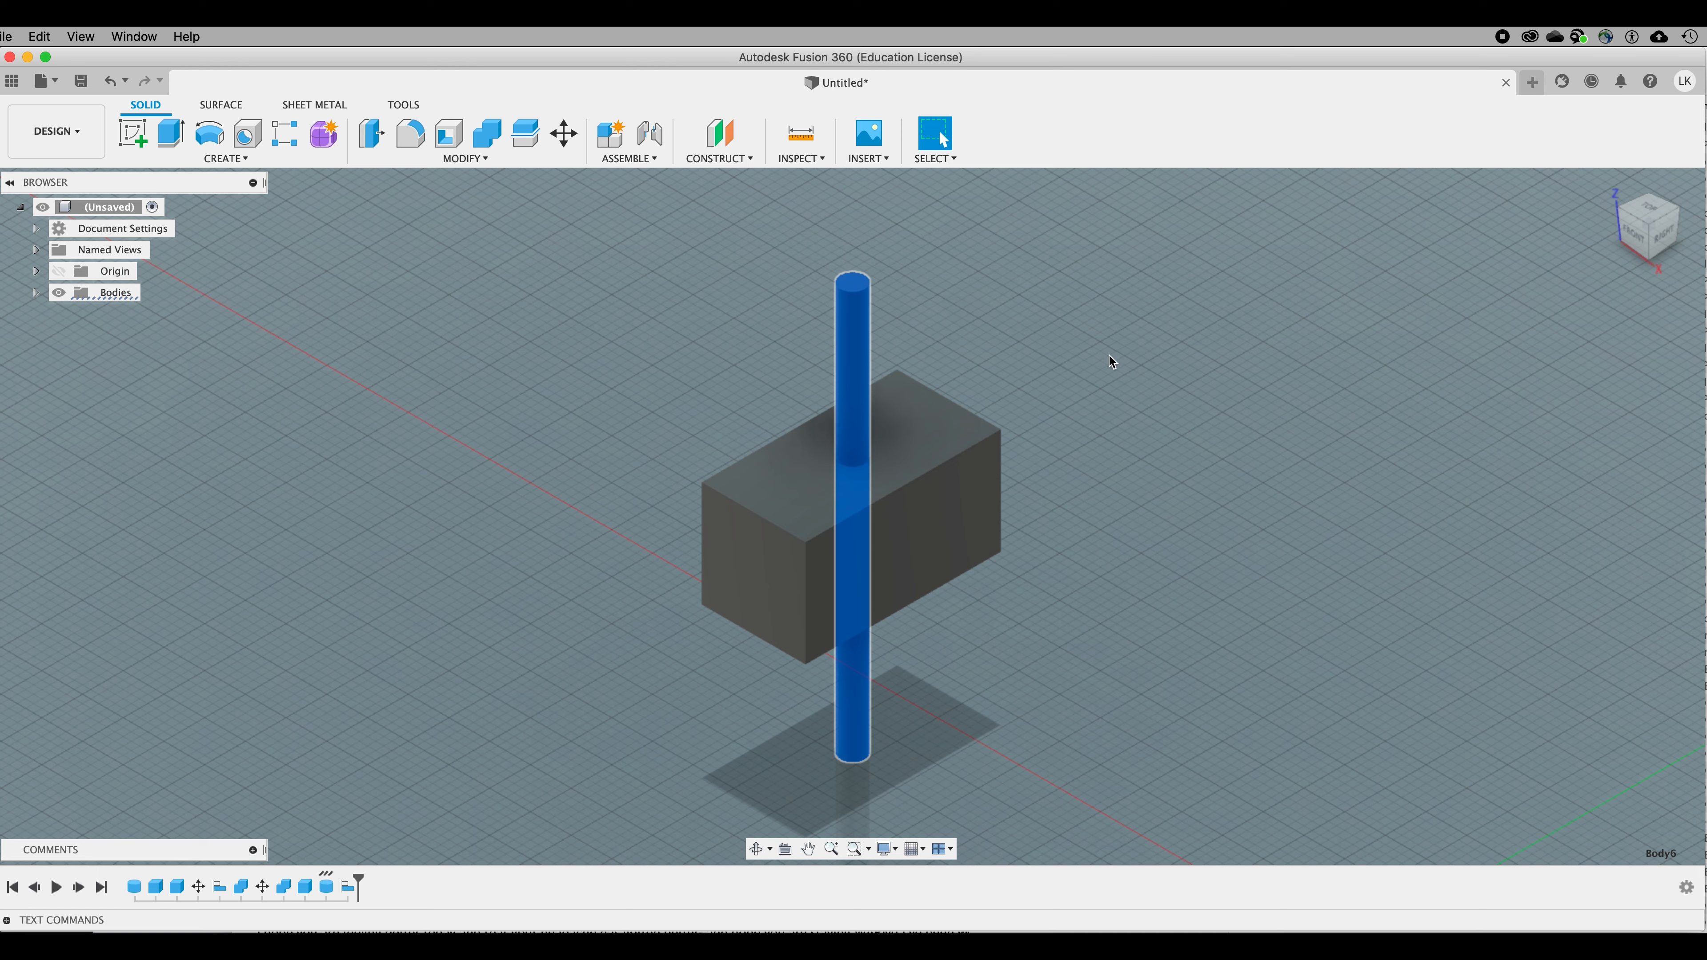
key("m")
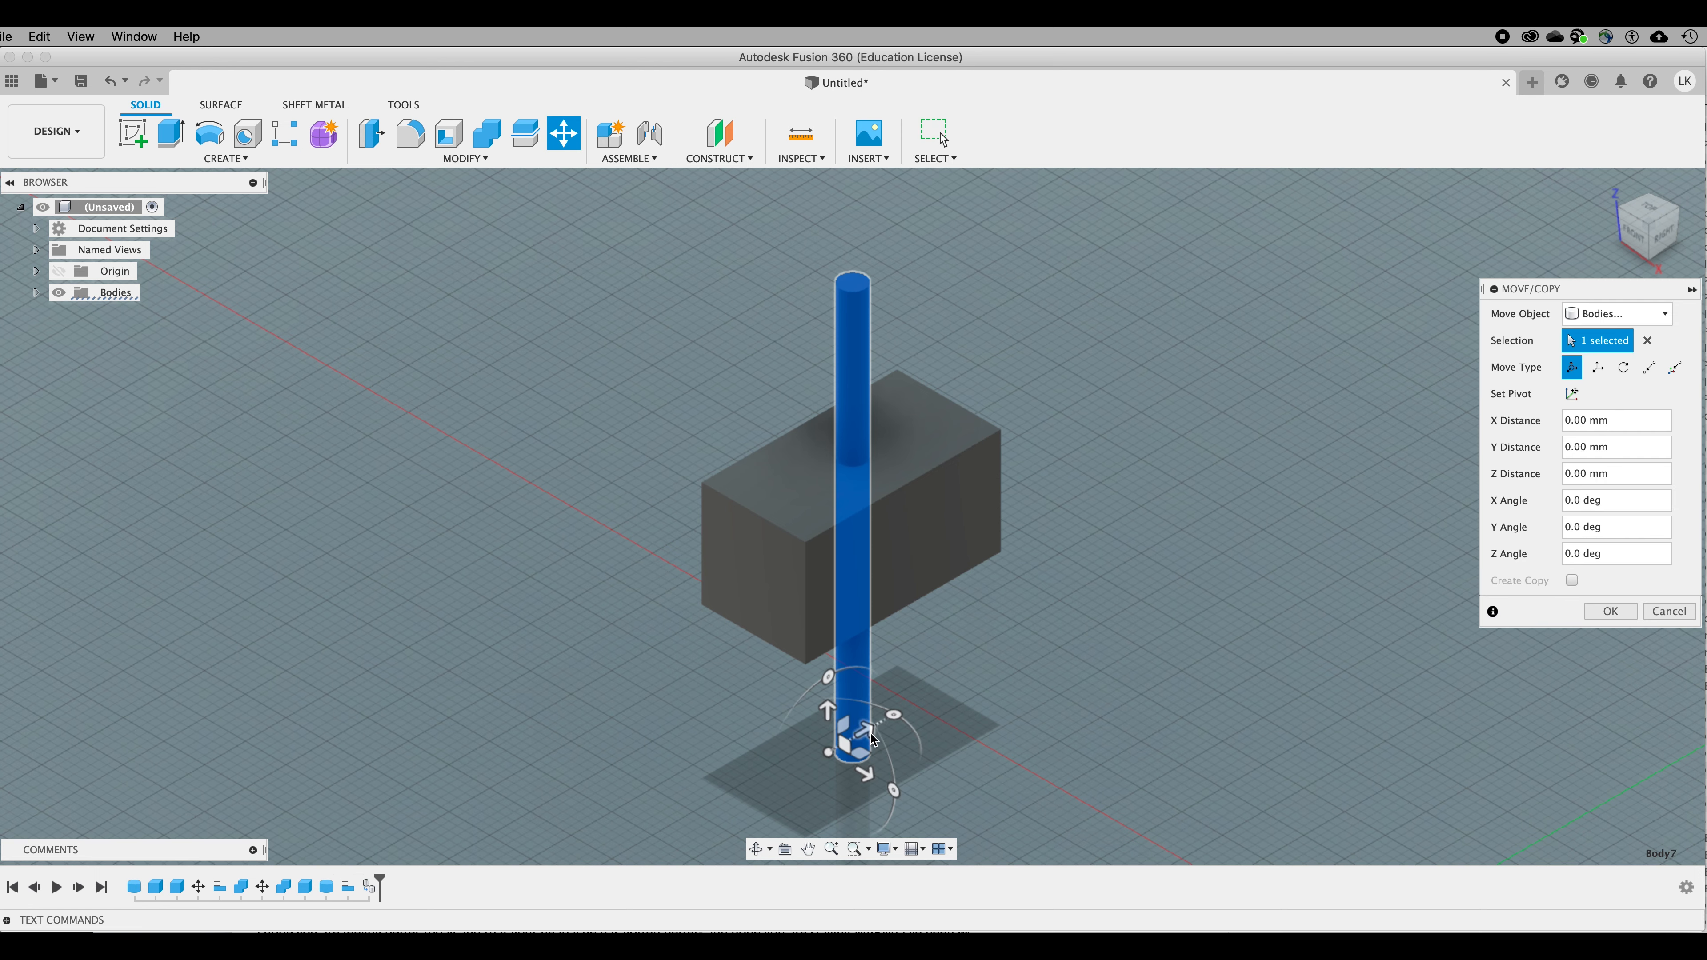
left_click_drag(871, 737, 943, 701)
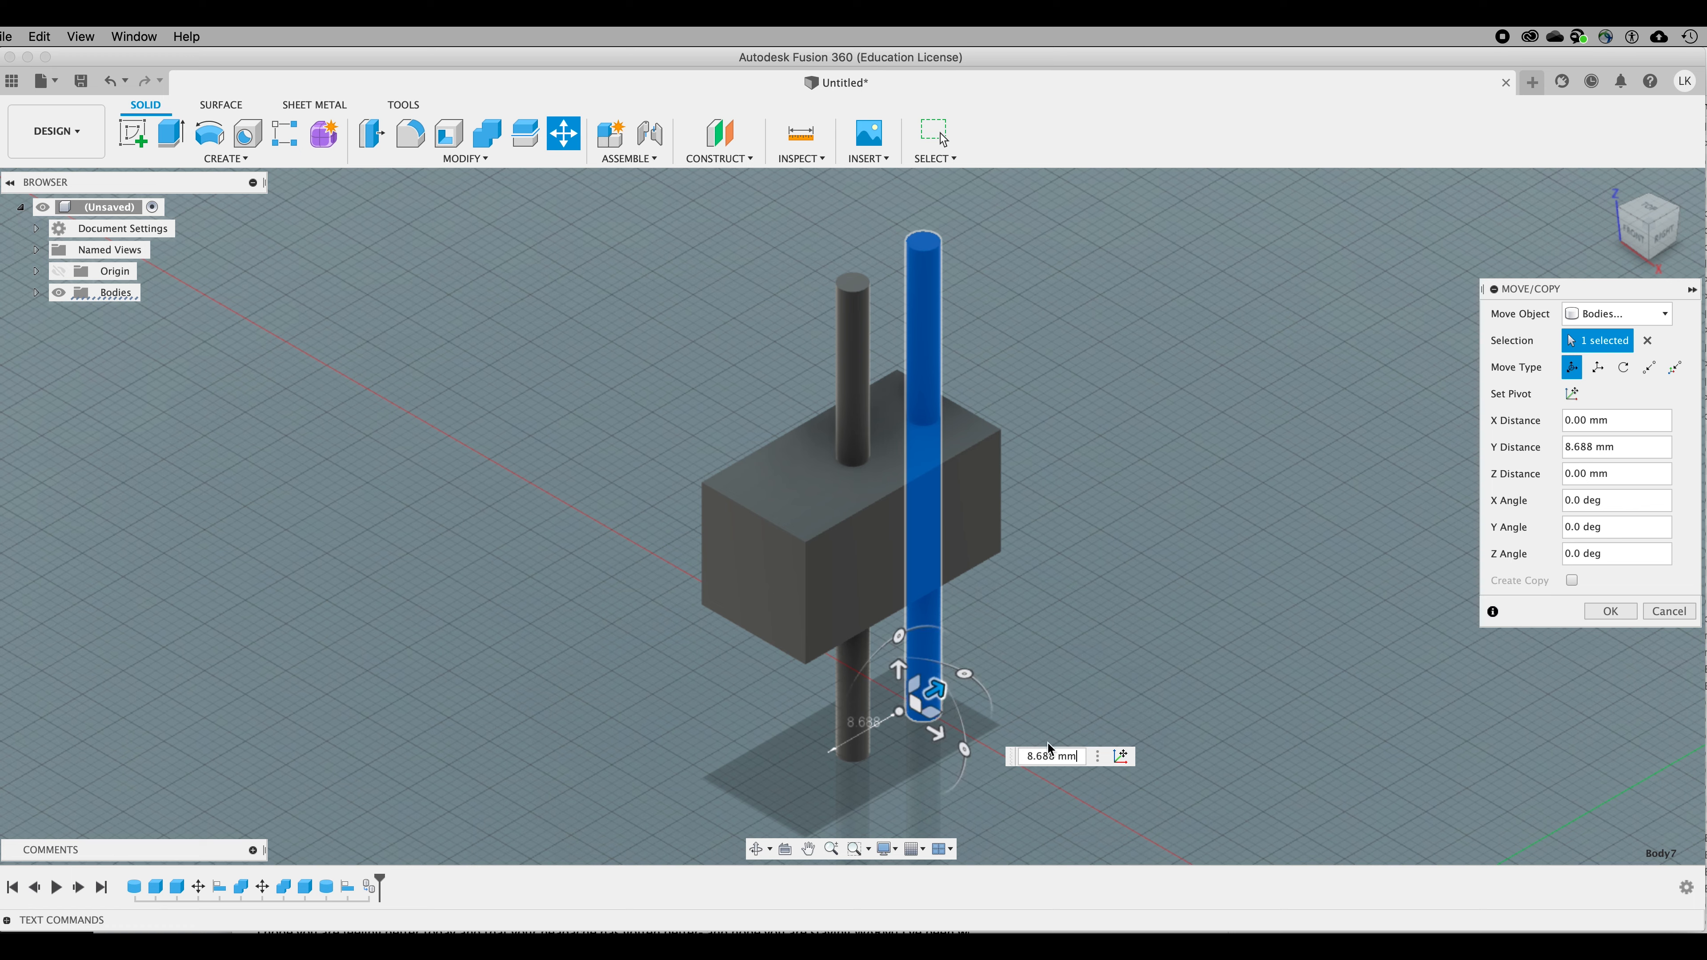
left_click_drag(1058, 756, 1037, 758)
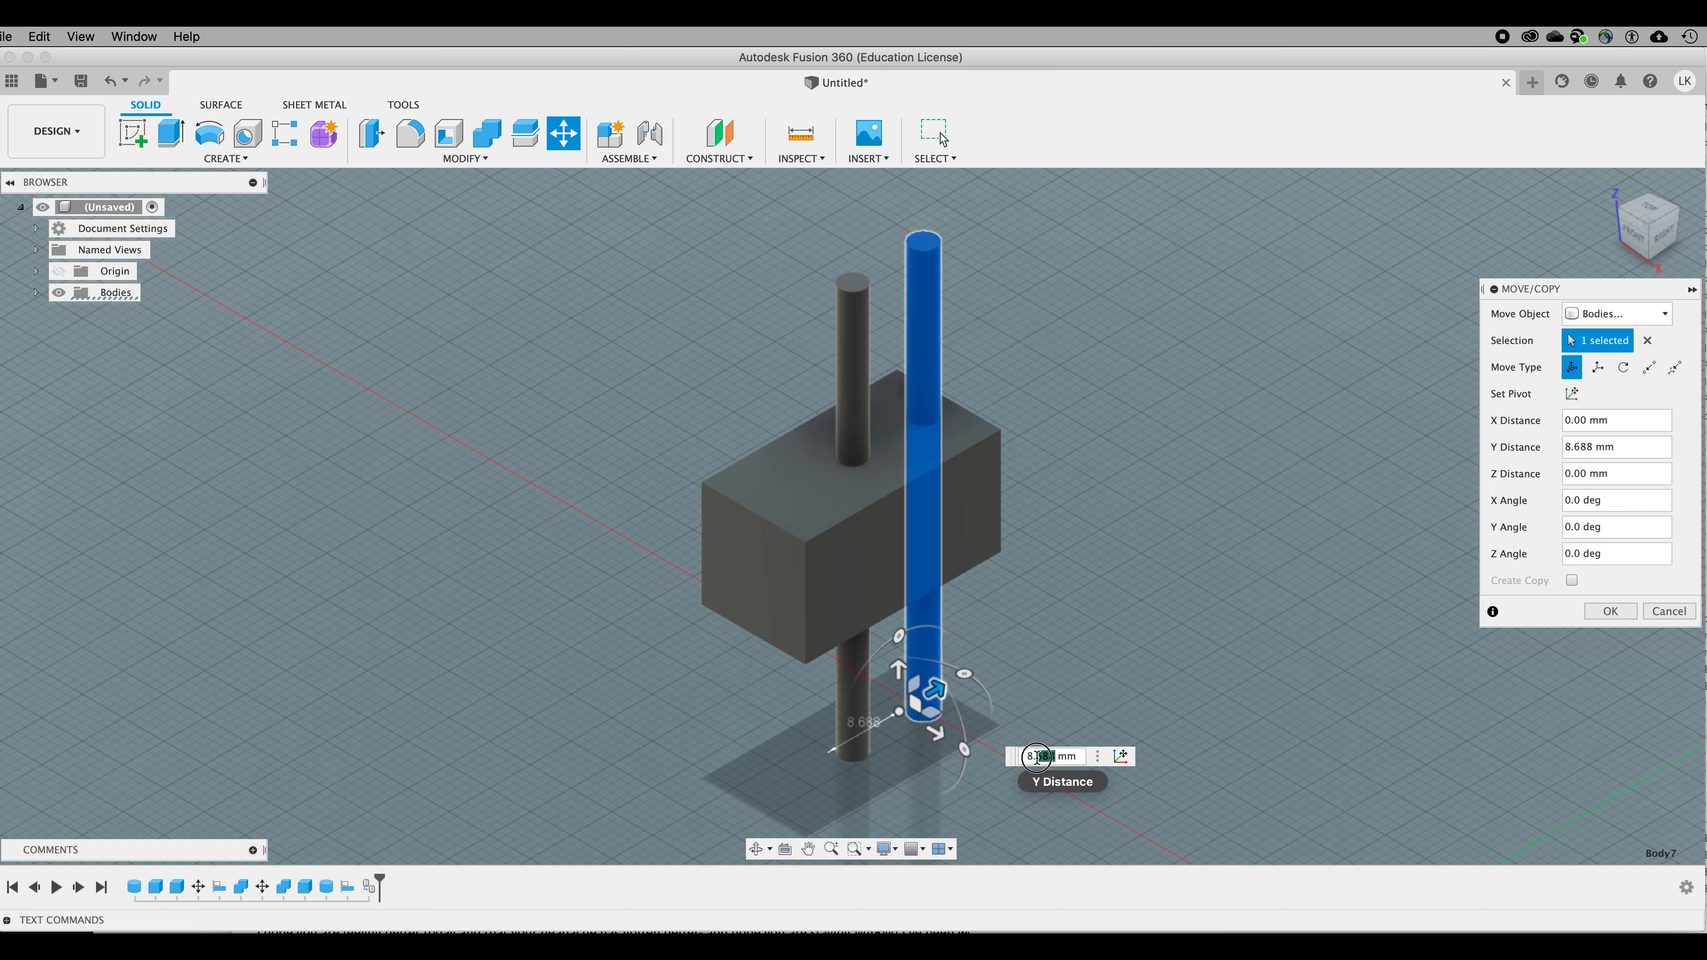
type("7")
key("Return")
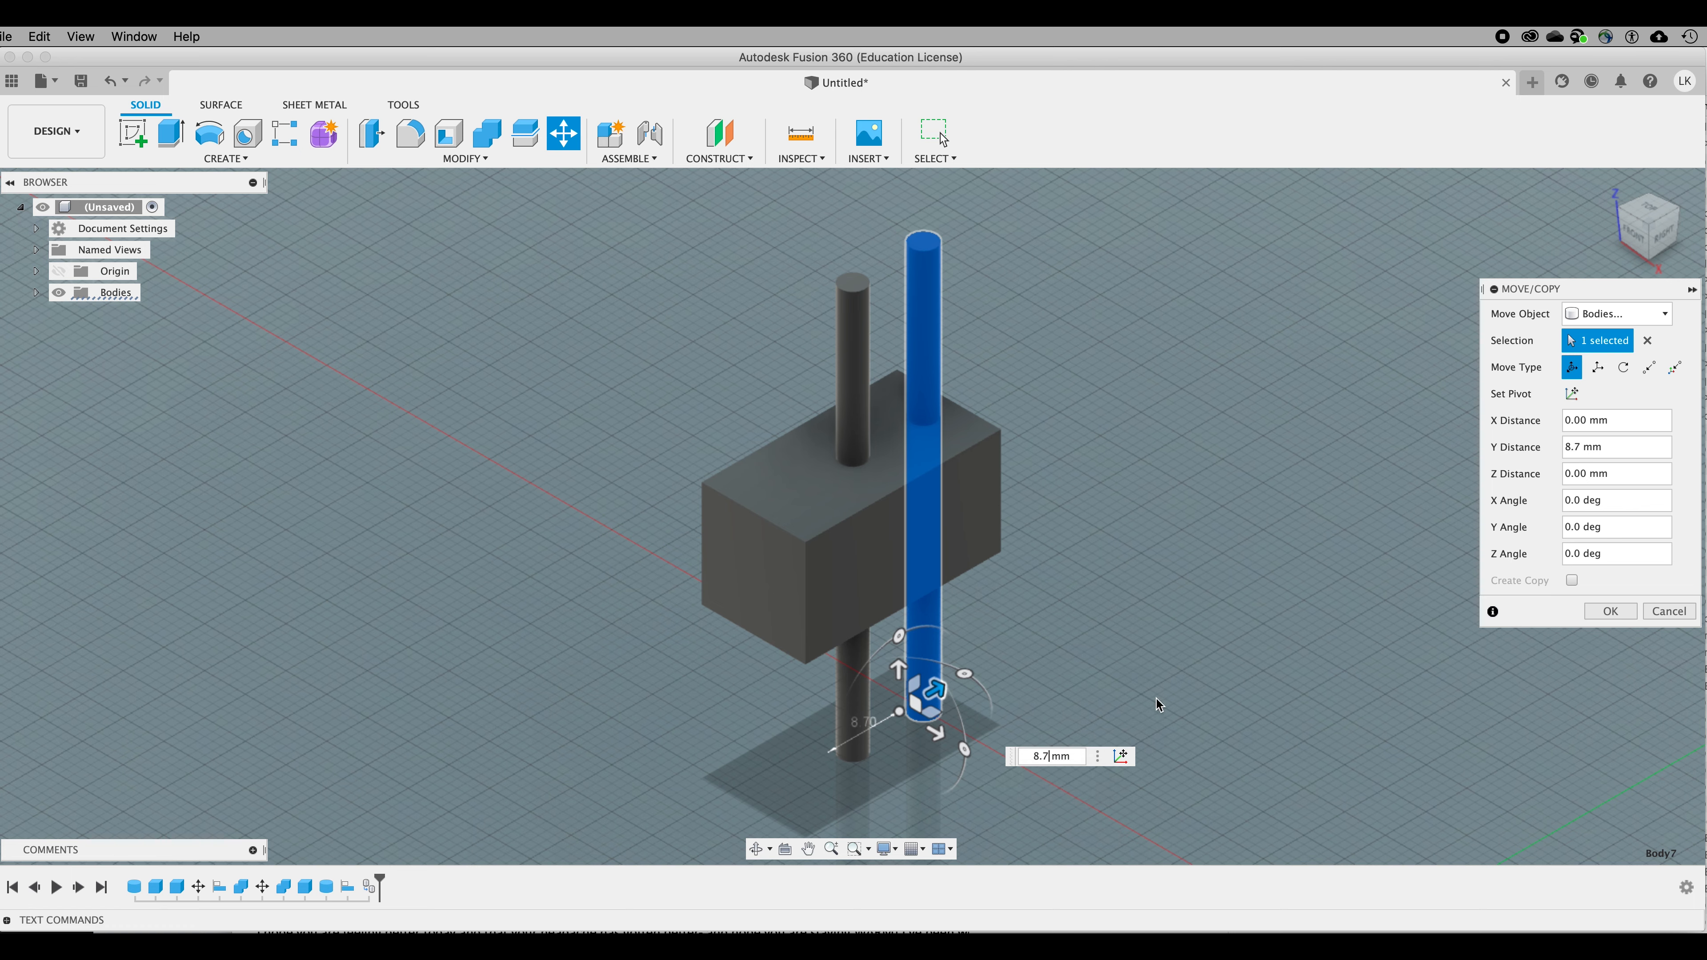
key("Return")
Step: Move the original rod body -8.7 mm along Y
left_click(846, 383)
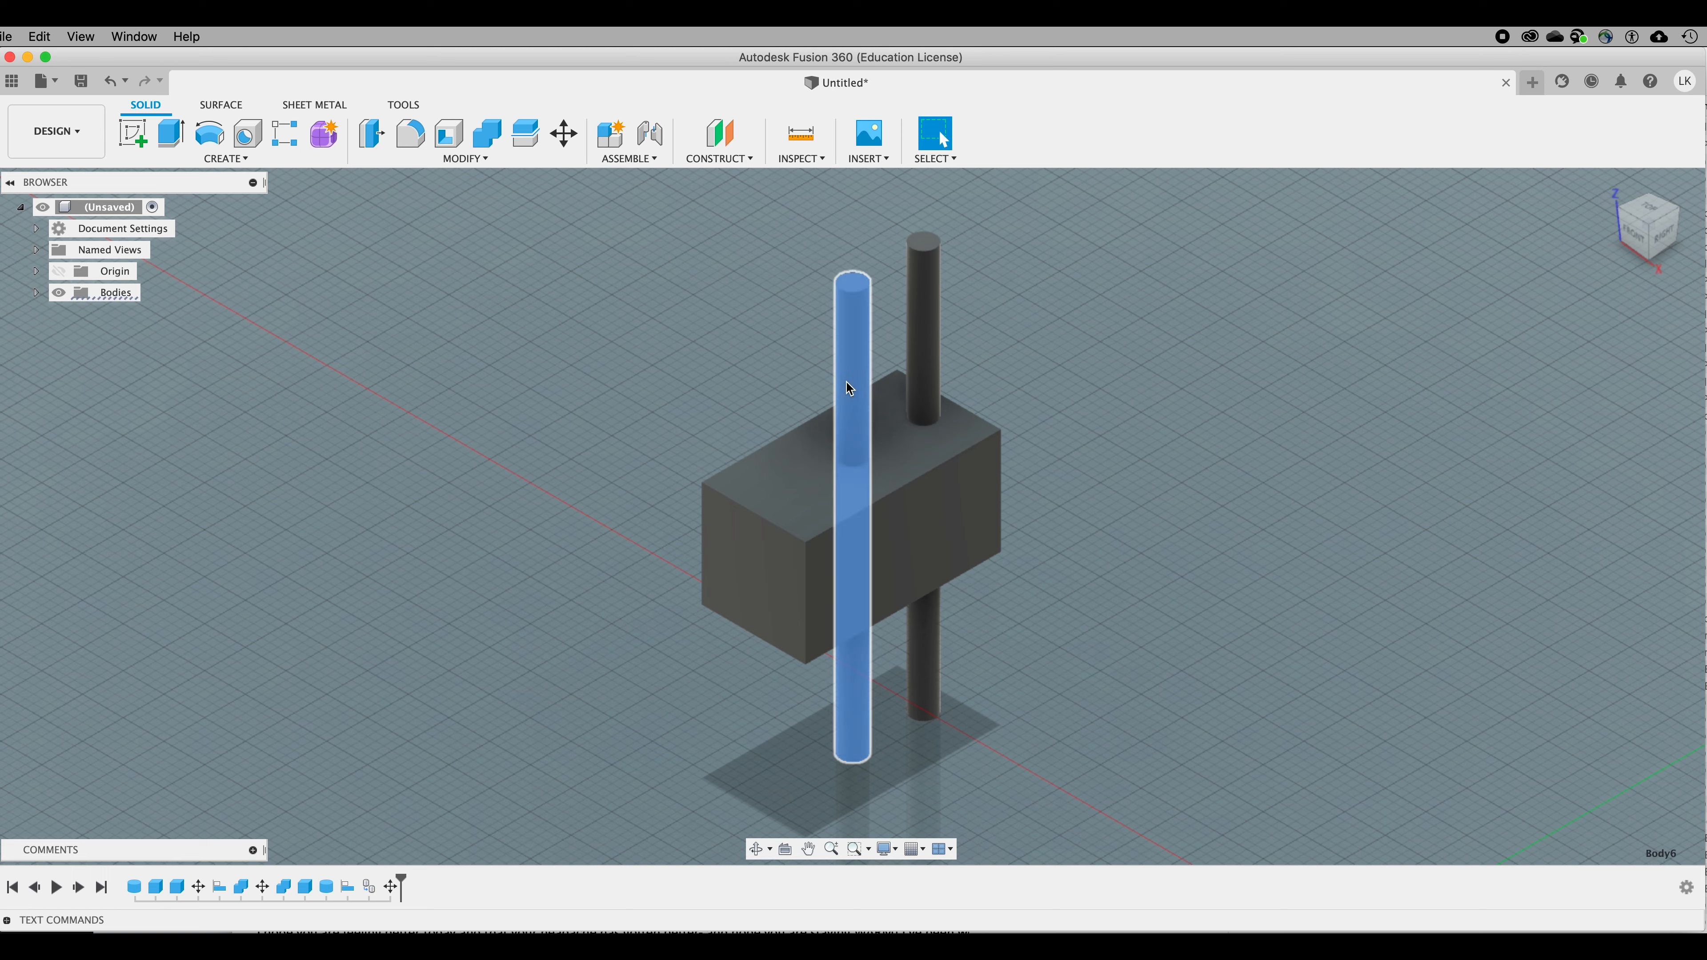
left_click(564, 131)
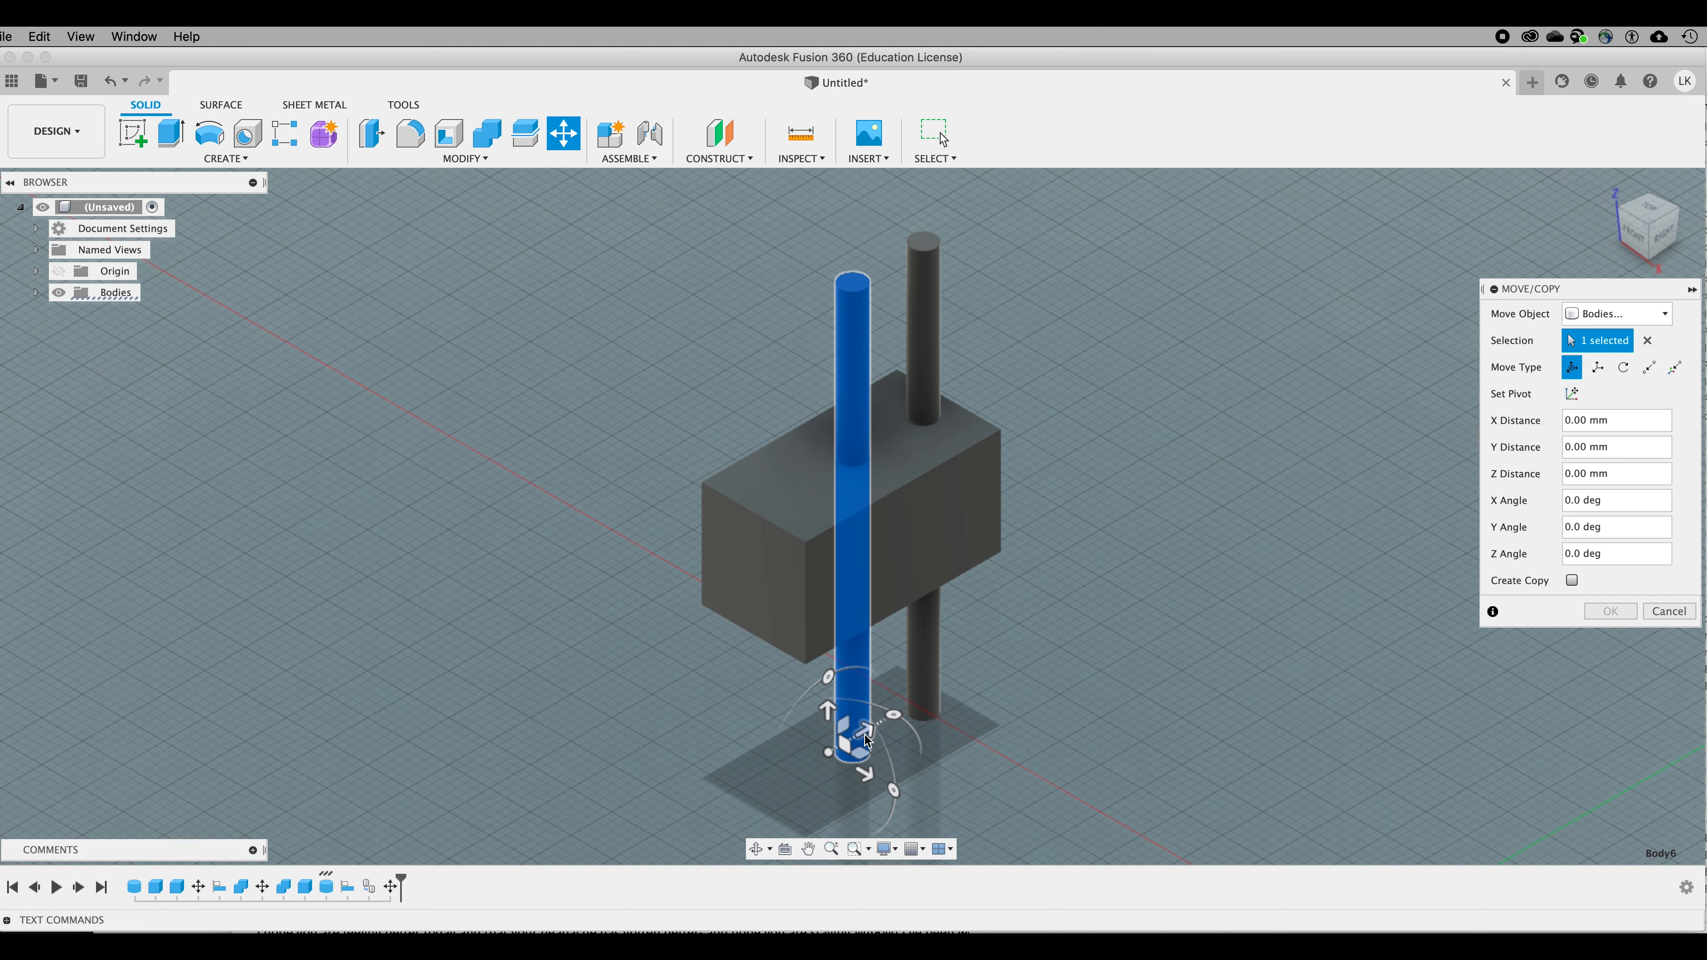
left_click(865, 732)
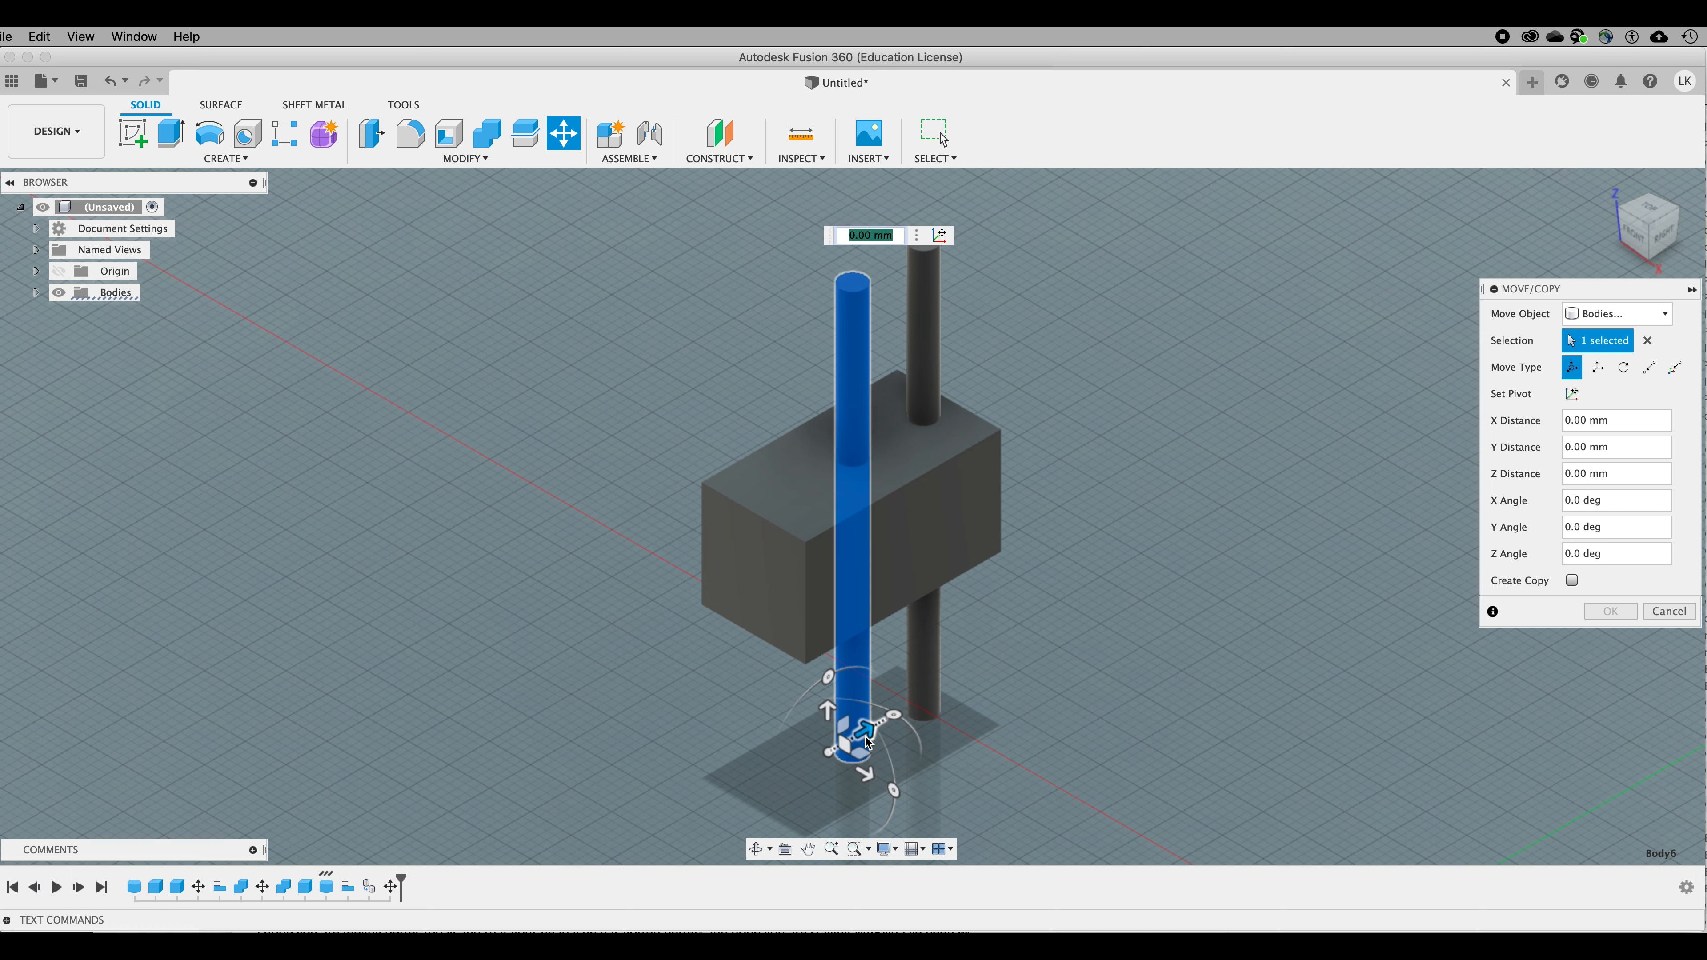
left_click(855, 238)
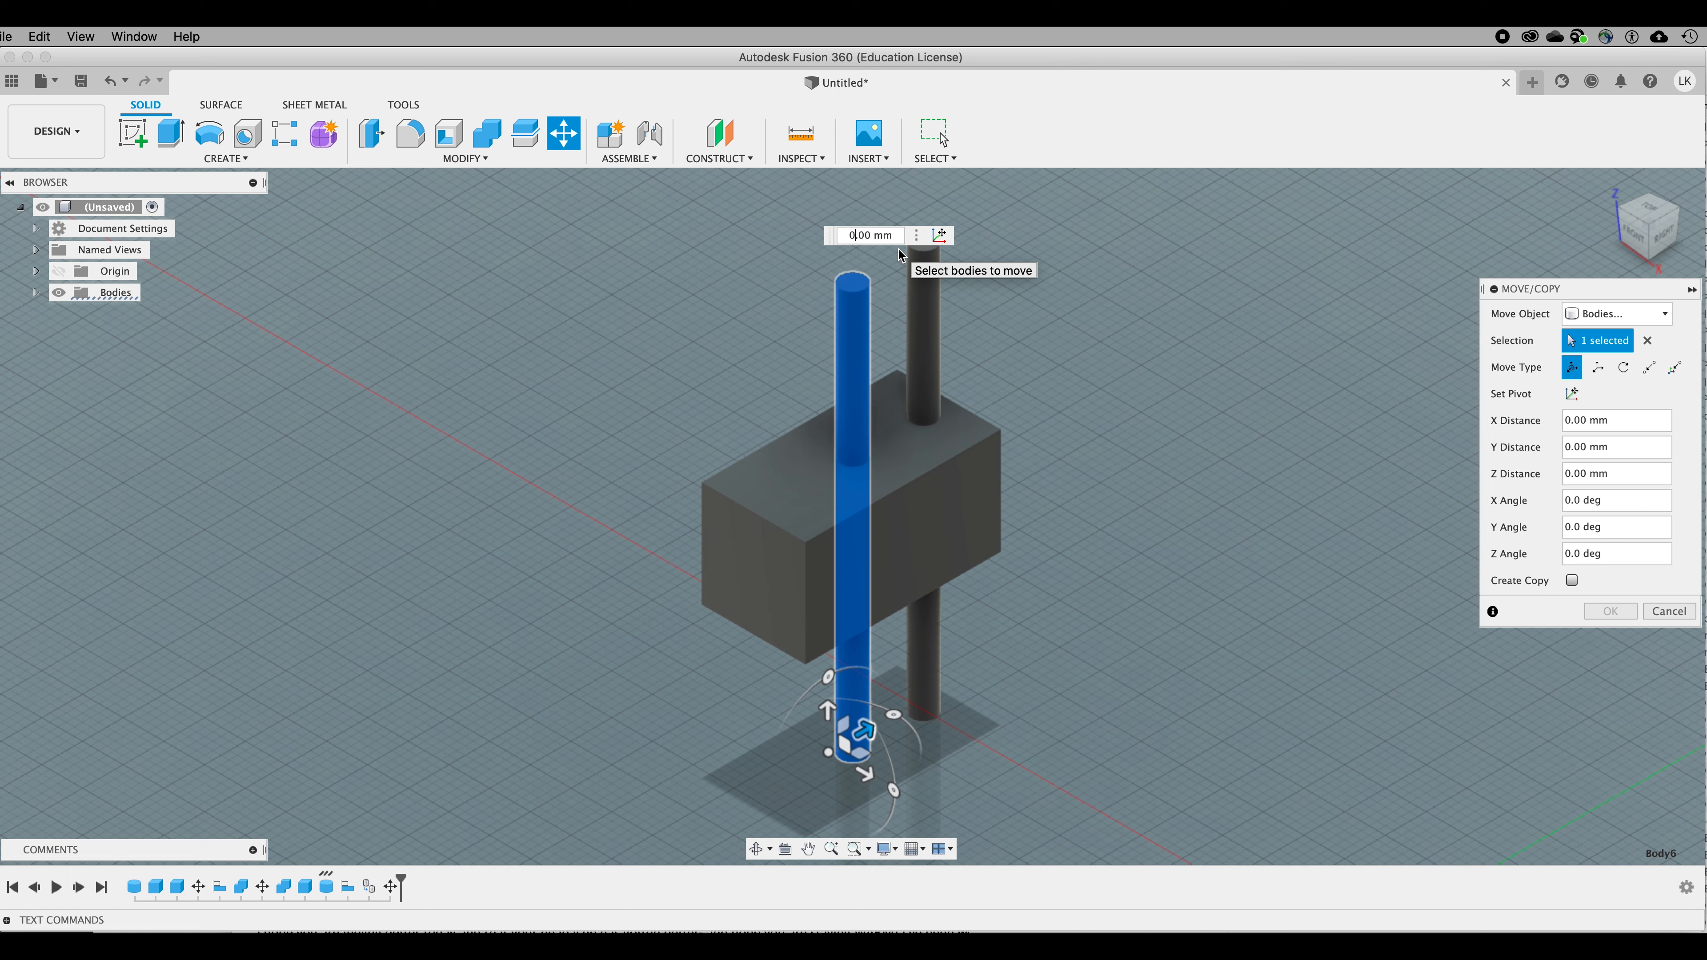
type("-8.7")
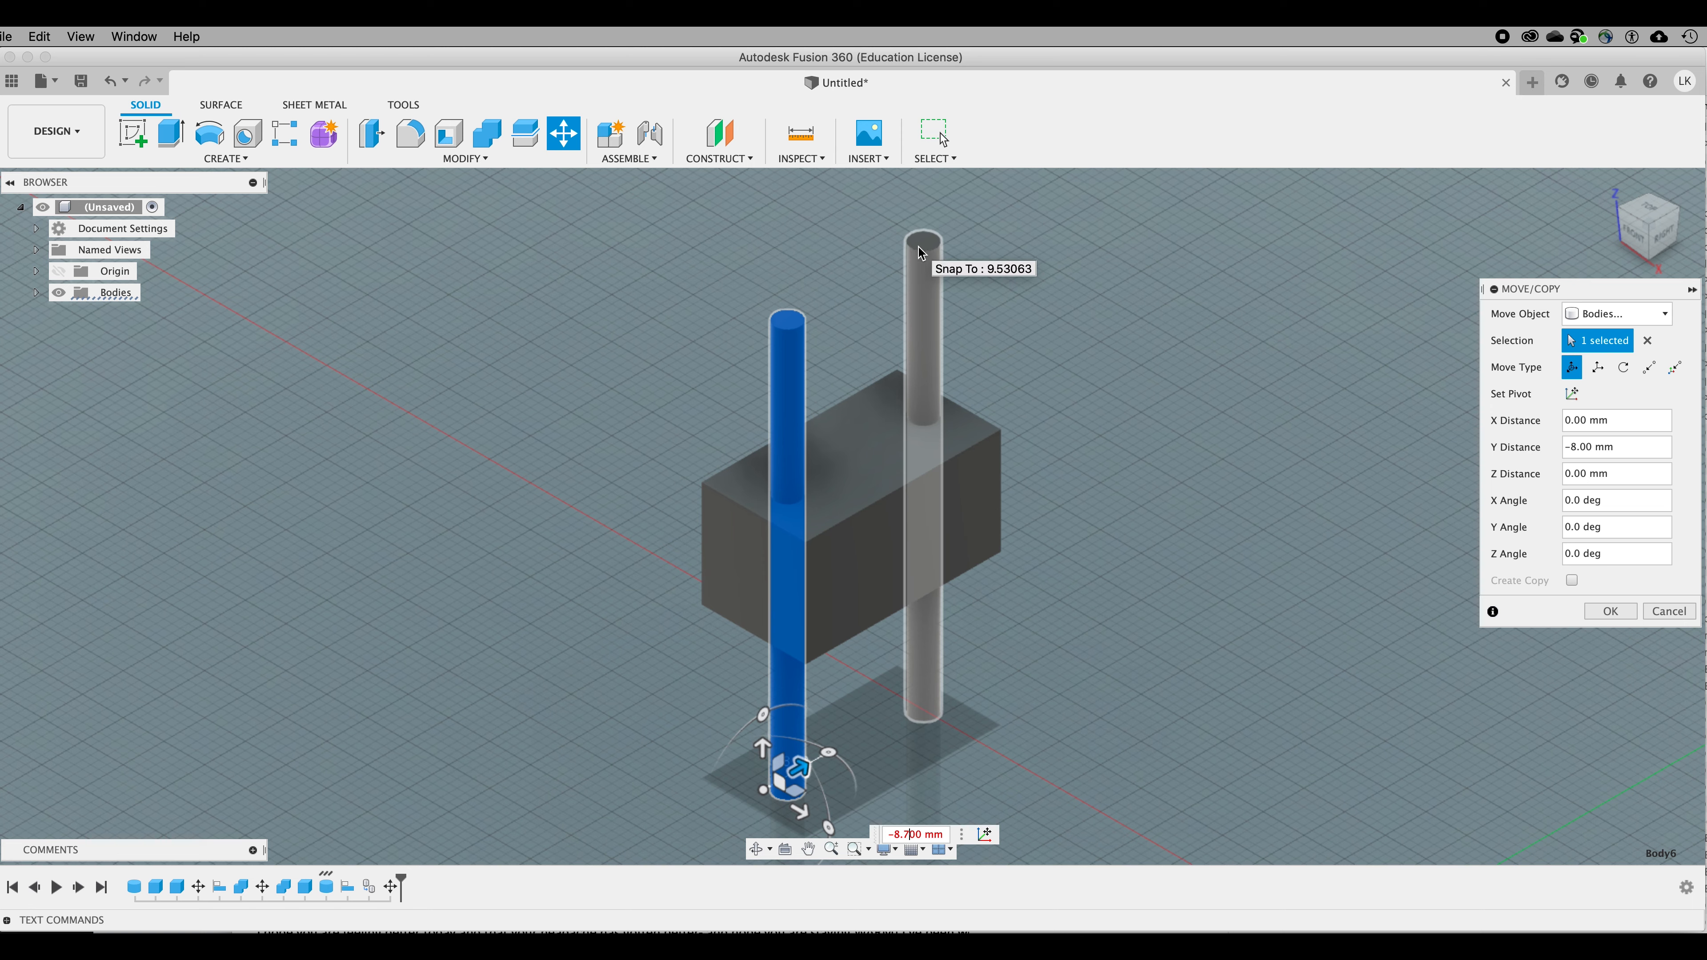
key("Return")
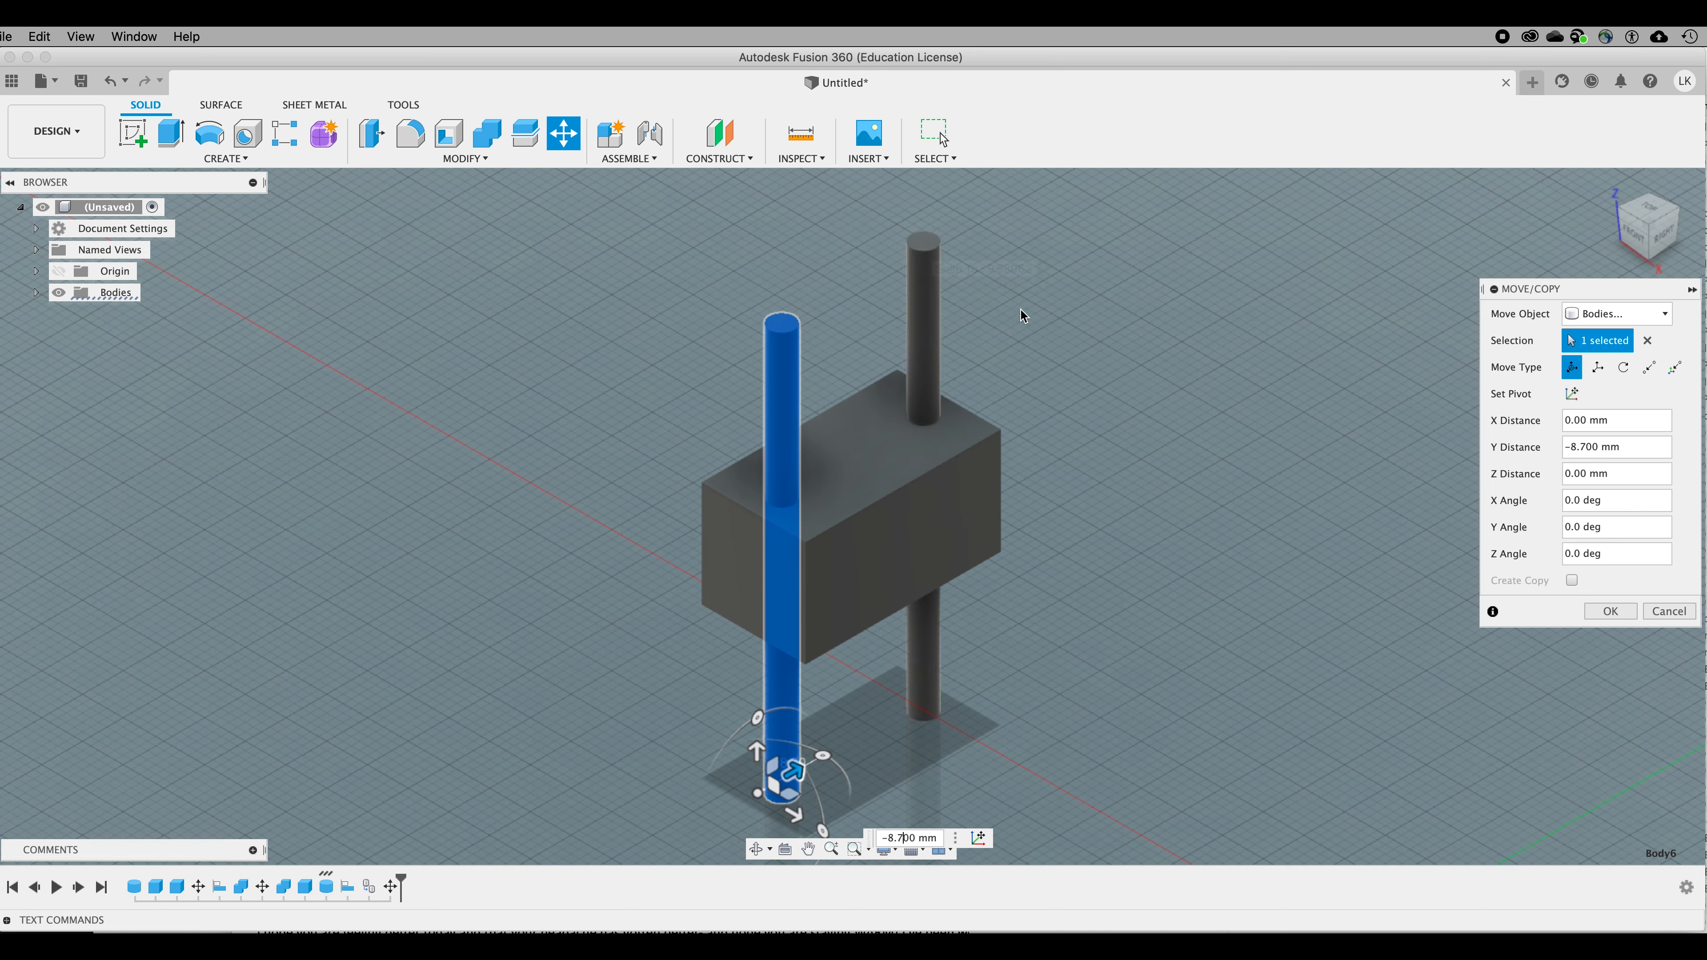
left_click(1611, 612)
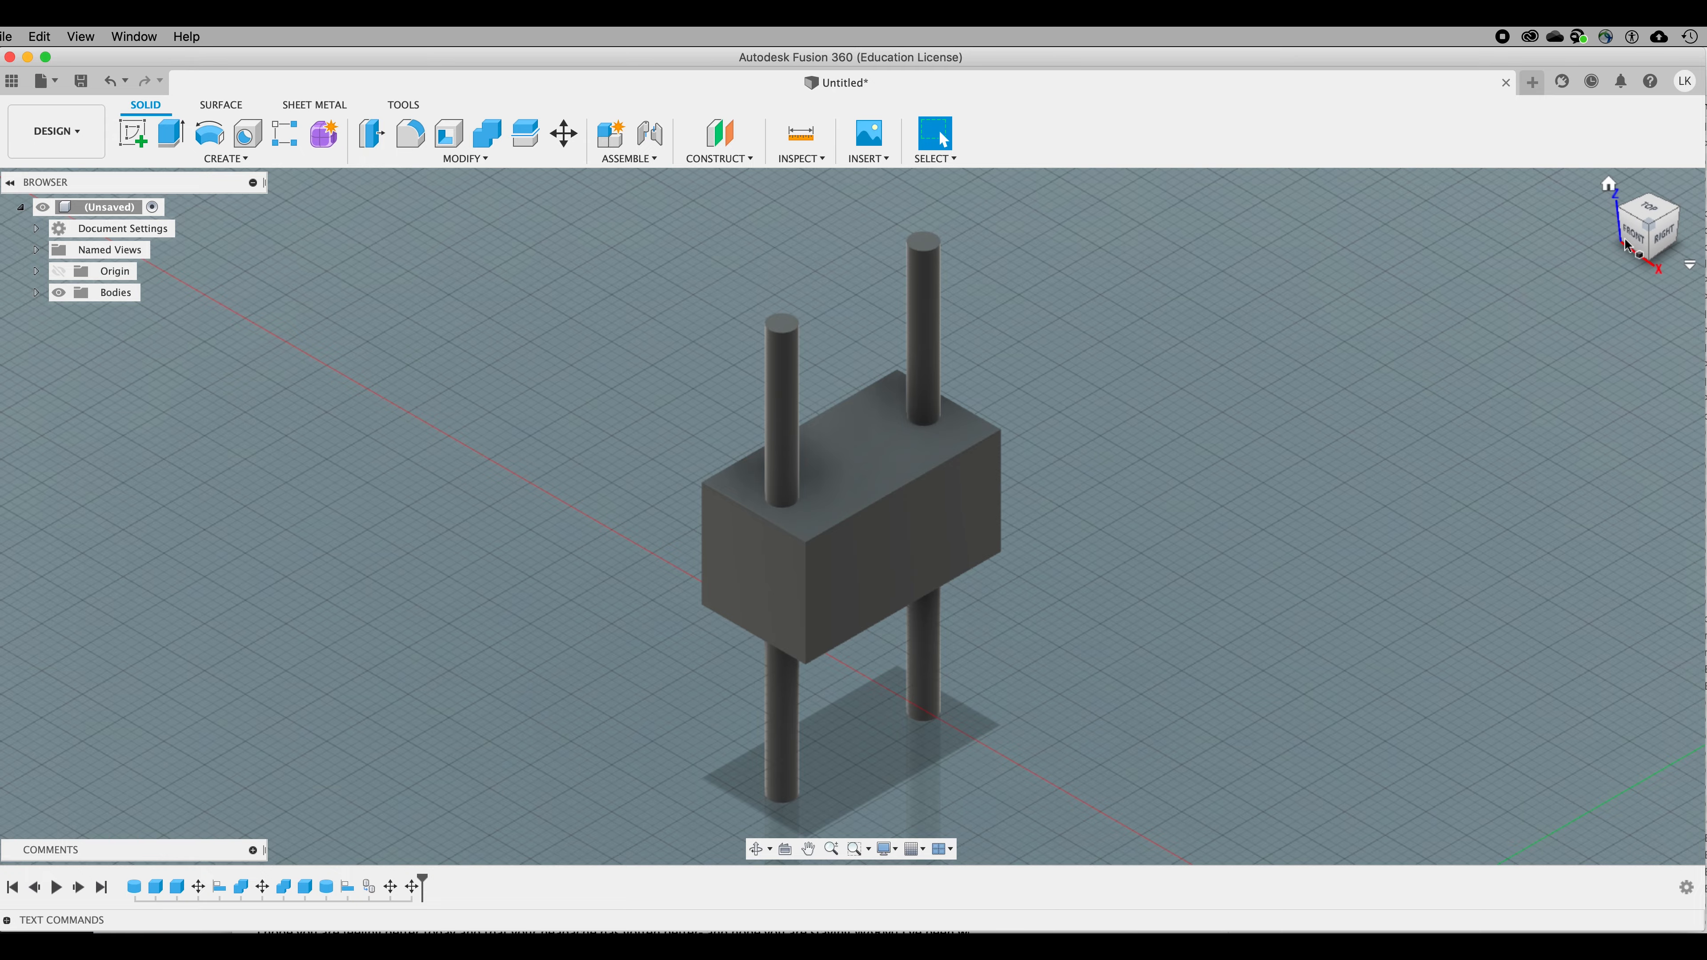
Step: Cut both rods out of the block with Combine, using the block as target and without keeping the tool bodies
mouse_move(1620, 224)
left_mouse_down()
mouse_move(1656, 248)
mouse_move(1703, 227)
mouse_move(1704, 195)
mouse_move(1697, 279)
mouse_move(1699, 223)
left_mouse_up()
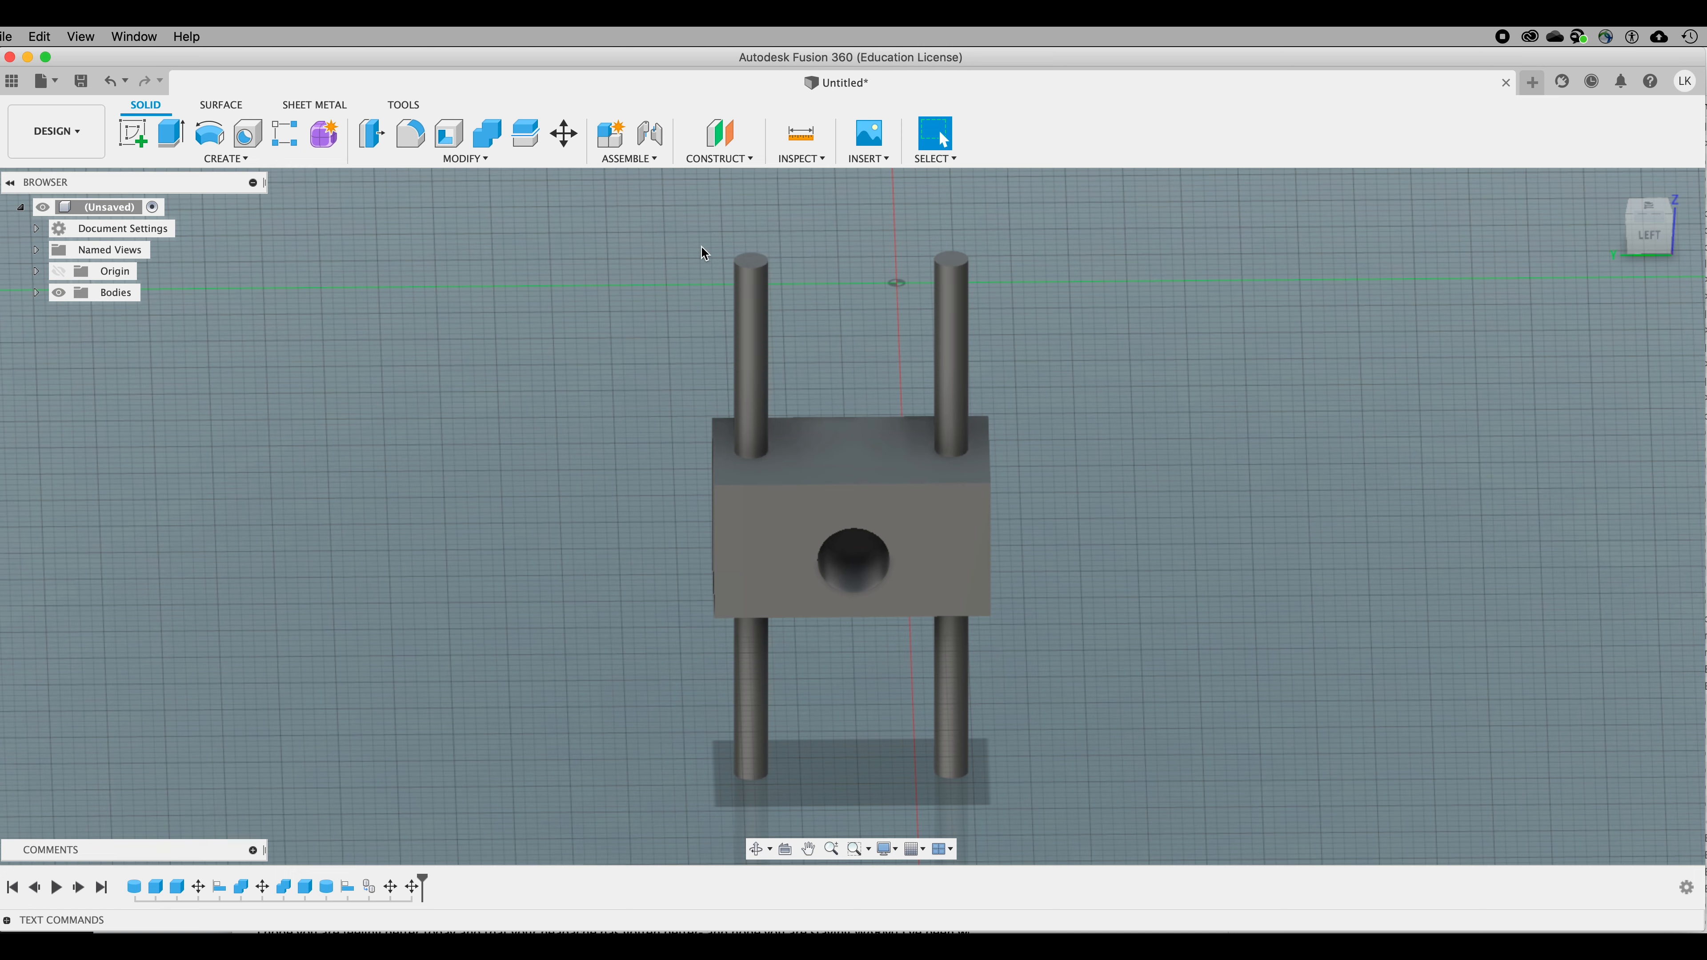
left_click(489, 135)
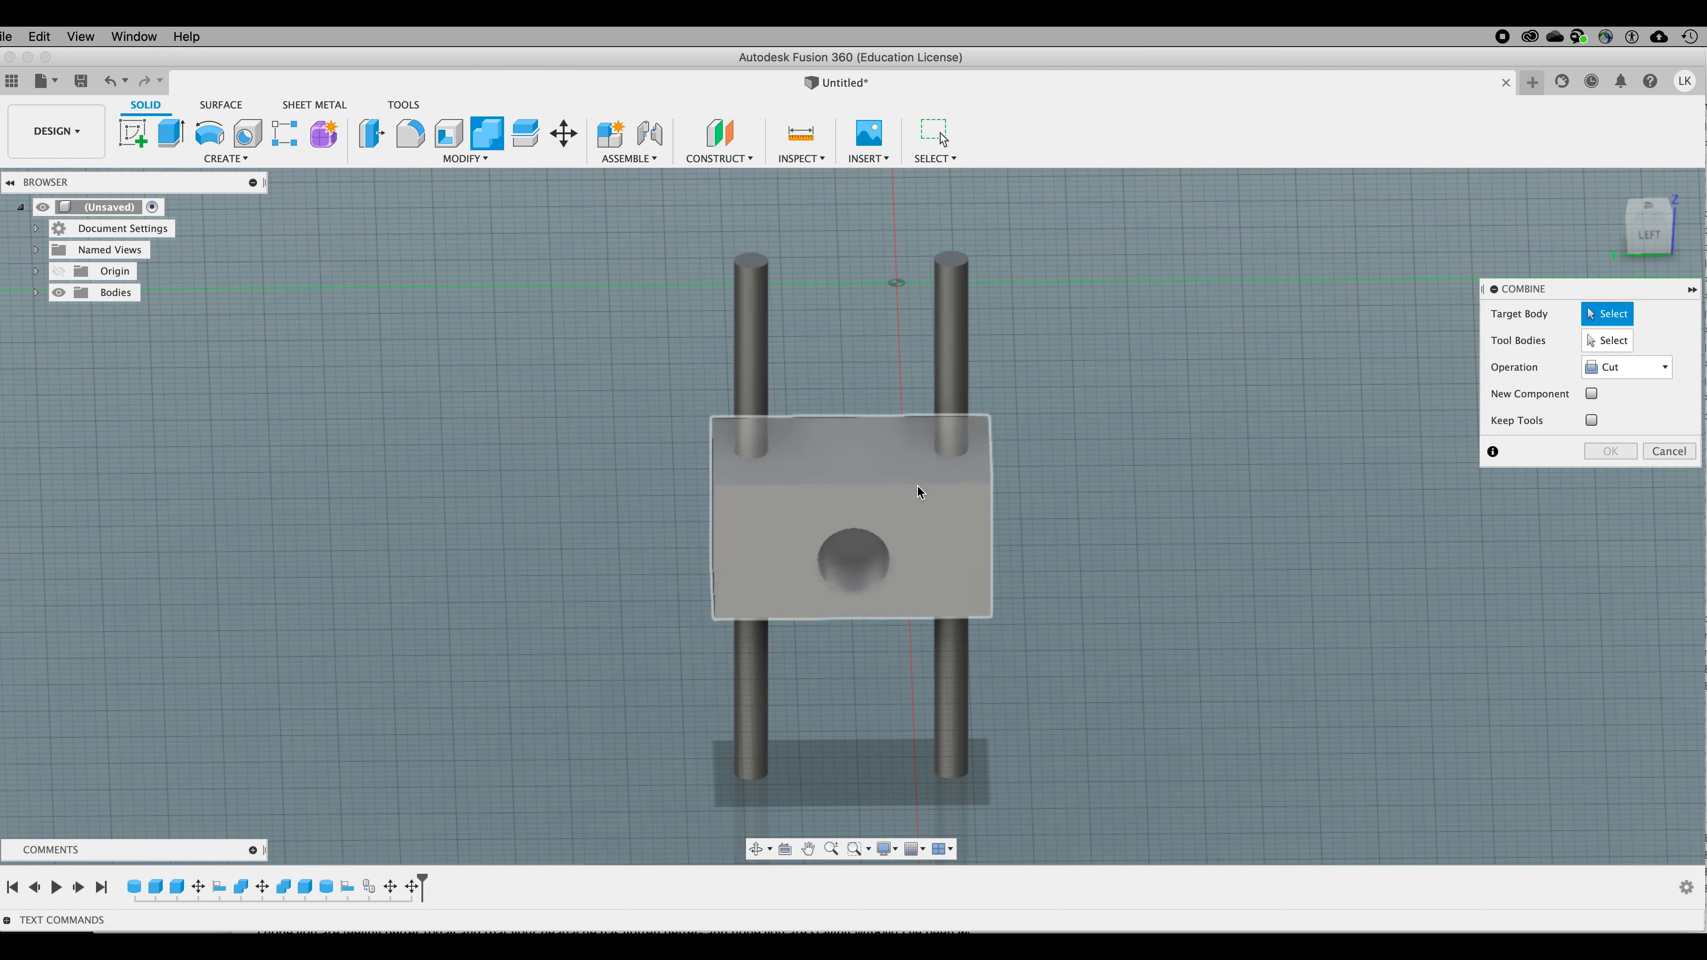
left_click(910, 495)
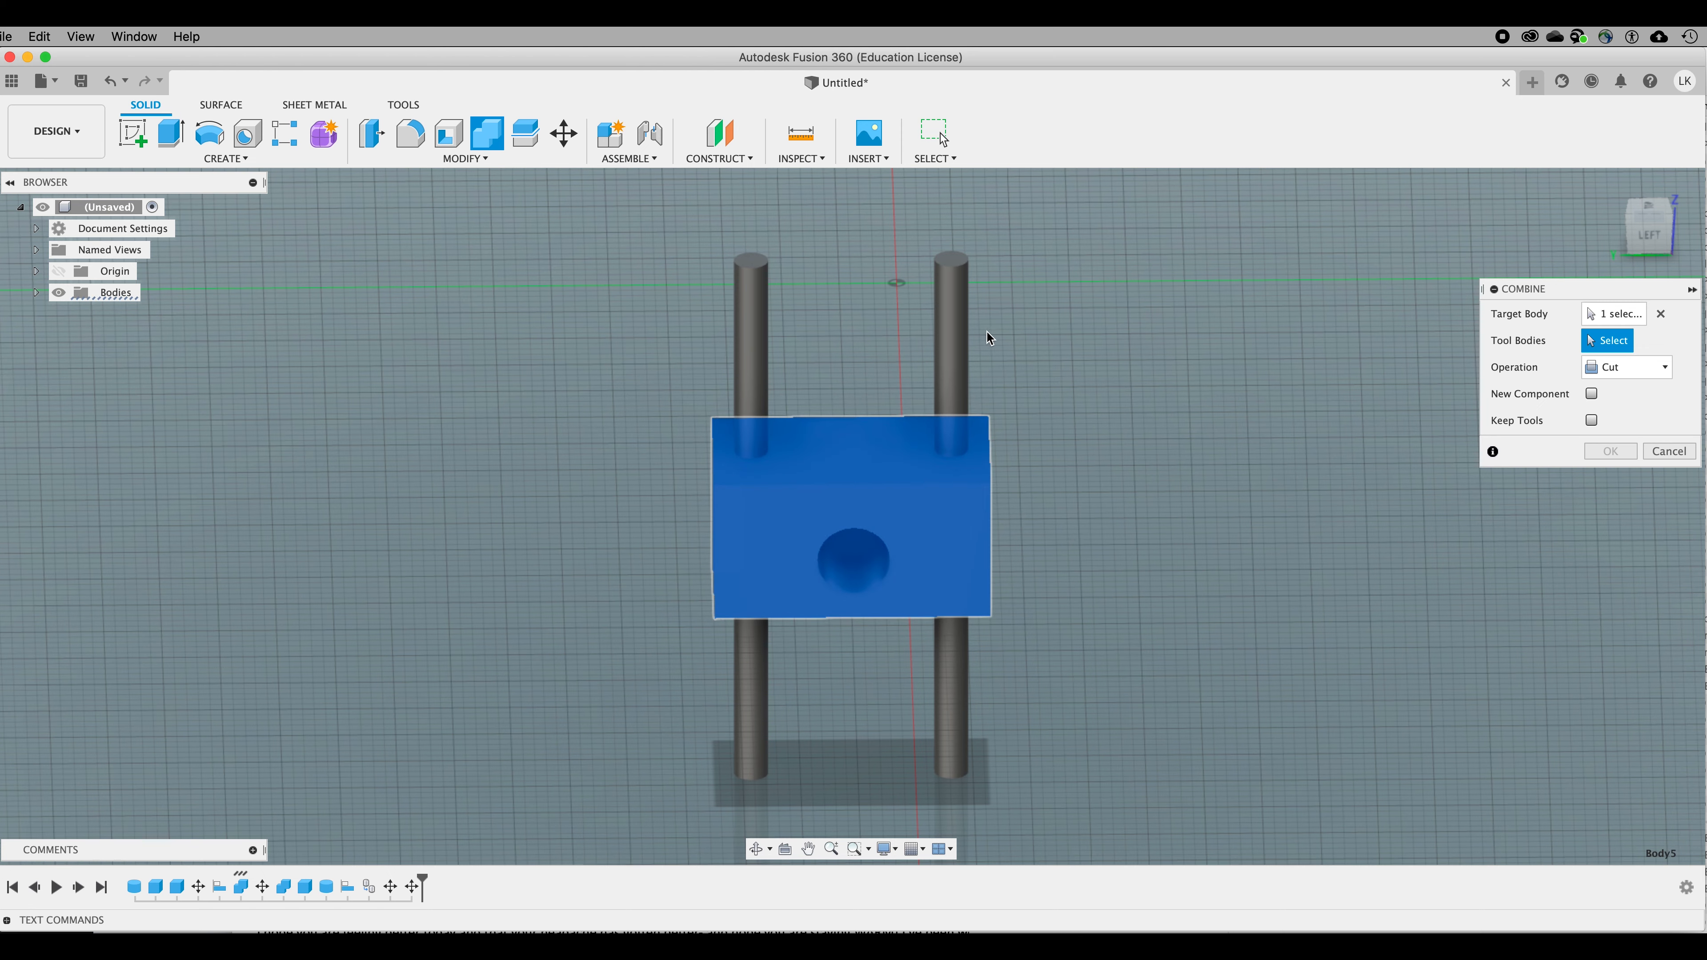
left_click(958, 355)
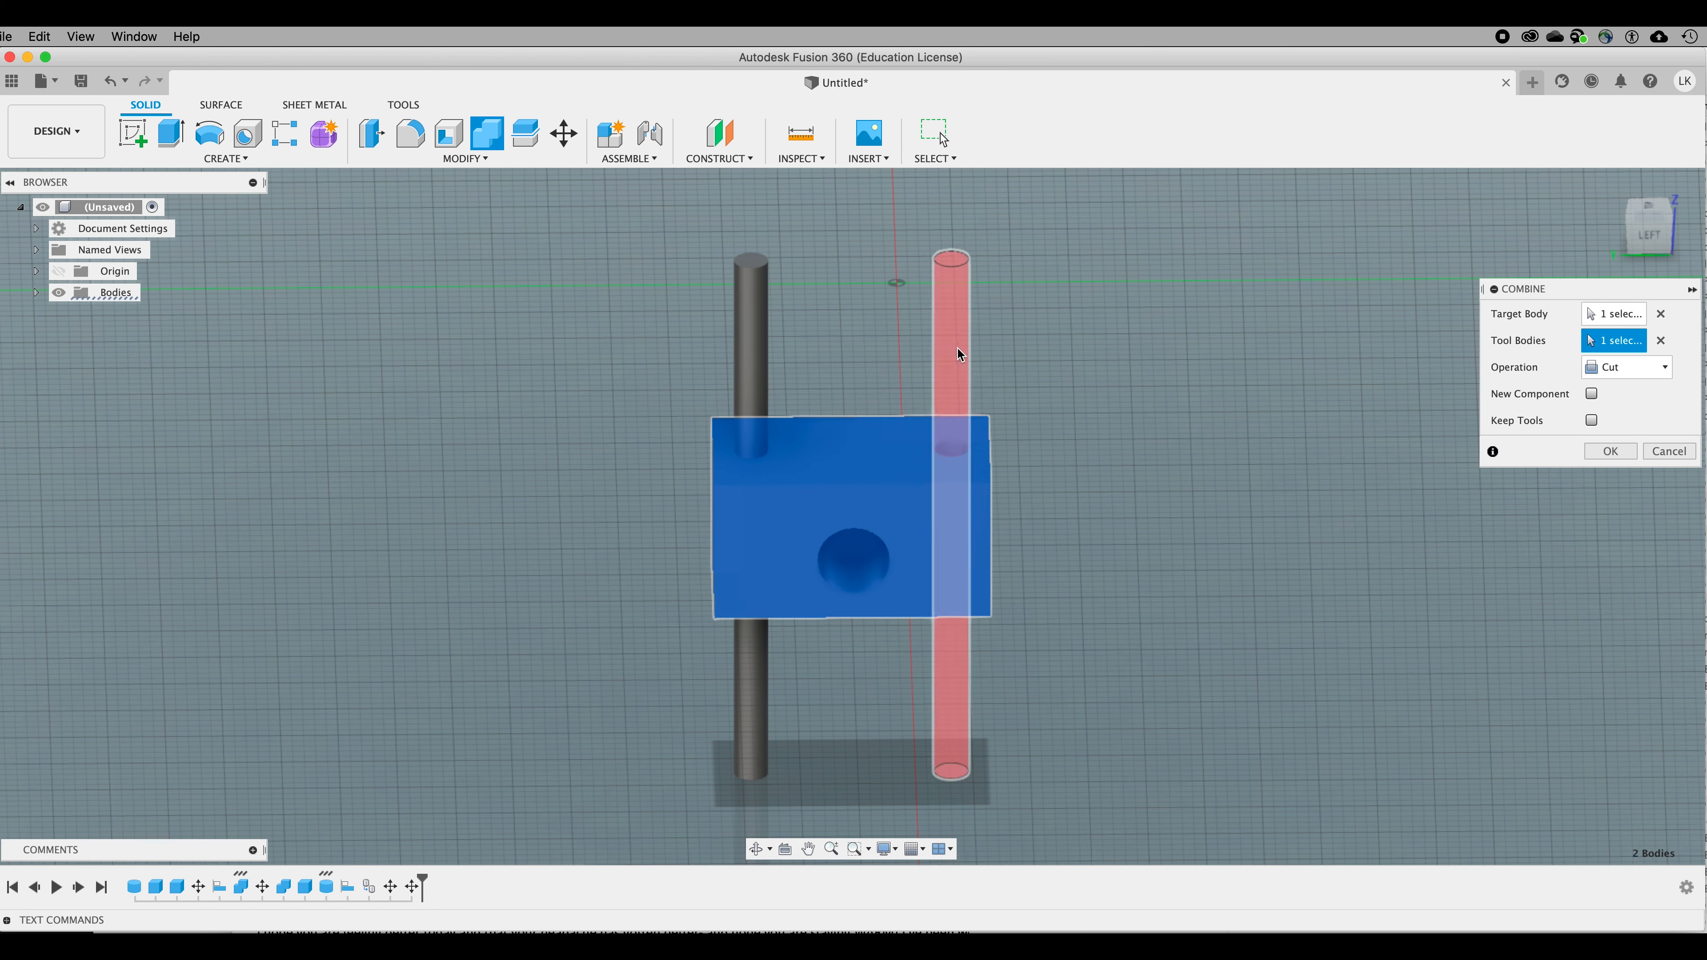
left_click(751, 338)
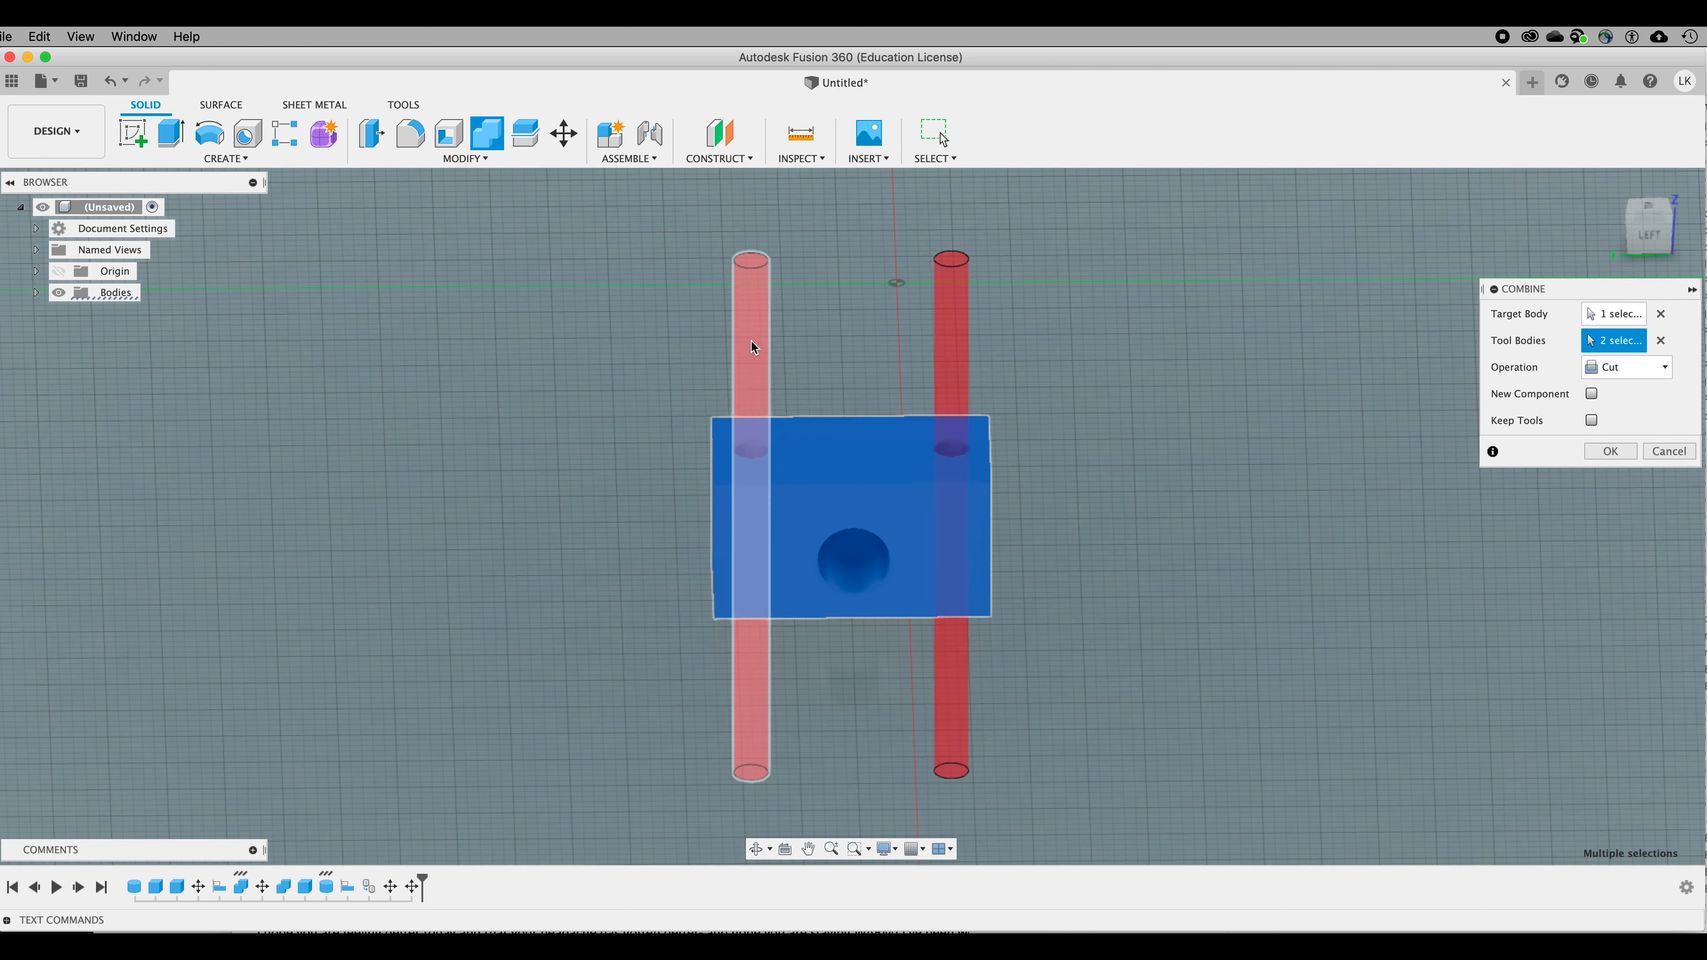
left_click(1620, 453)
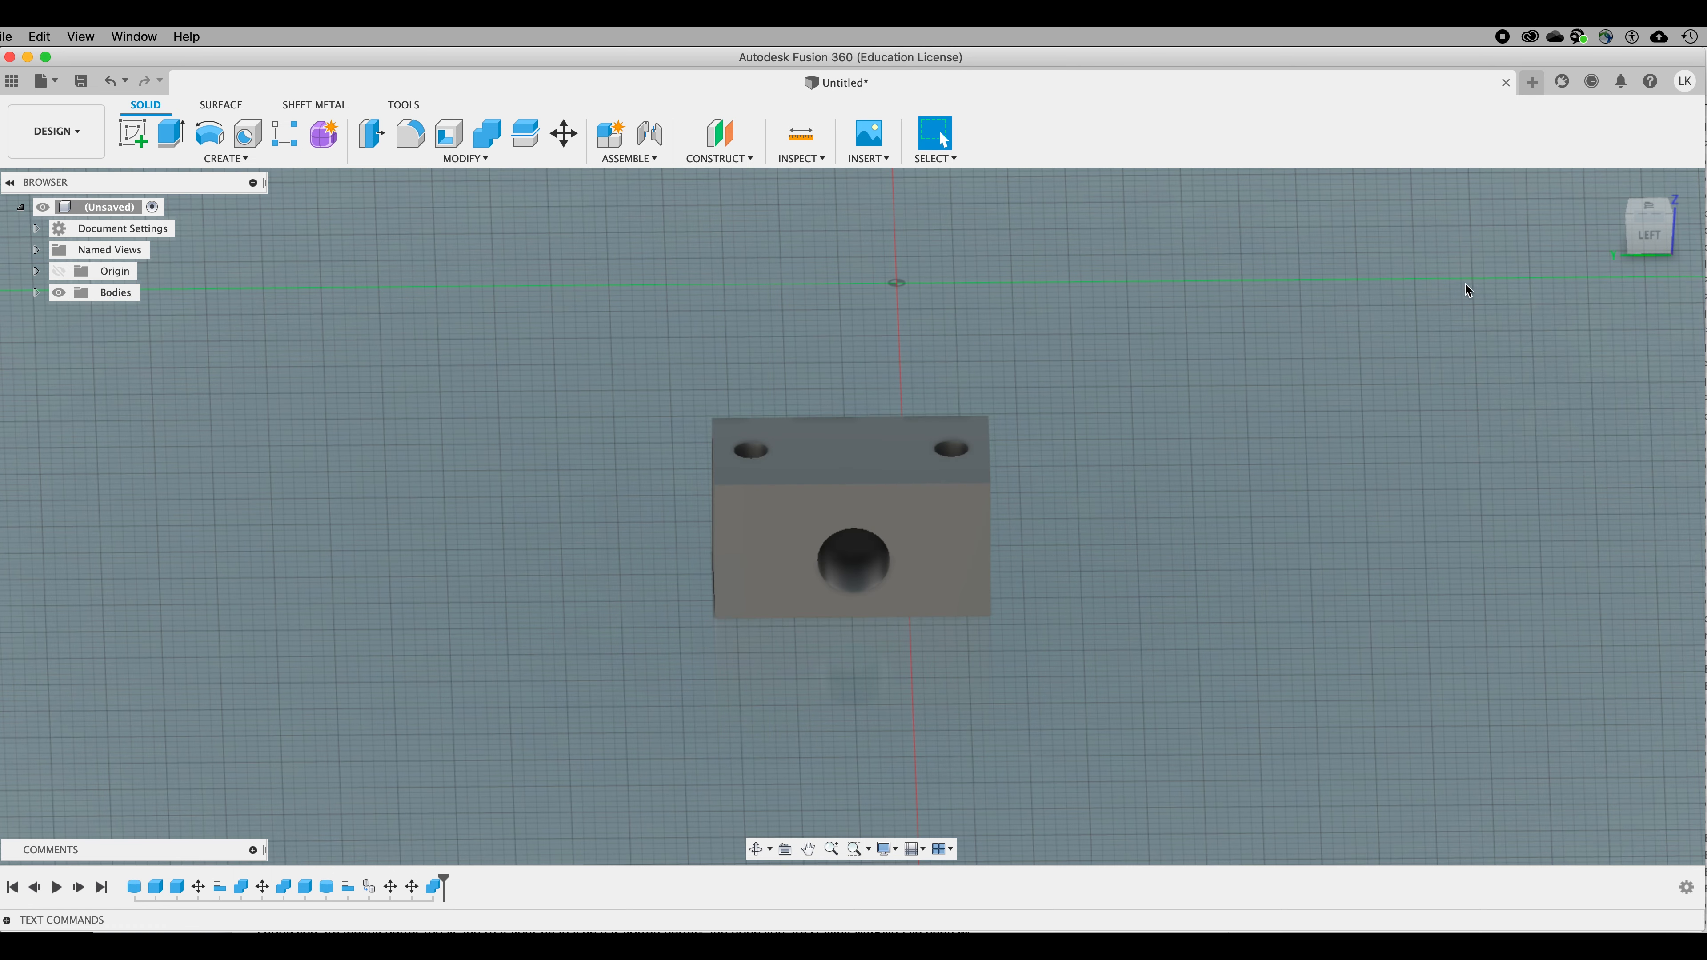
Step: Fillet five block edges with a 2 mm radius: both short top edges plus the long top edge and two vertical edges of the blank side
mouse_move(1598, 238)
mouse_move(1673, 245)
left_mouse_down()
mouse_move(1639, 232)
mouse_move(1463, 267)
mouse_move(1390, 244)
mouse_move(1384, 262)
mouse_move(1406, 270)
mouse_move(1307, 248)
left_mouse_up()
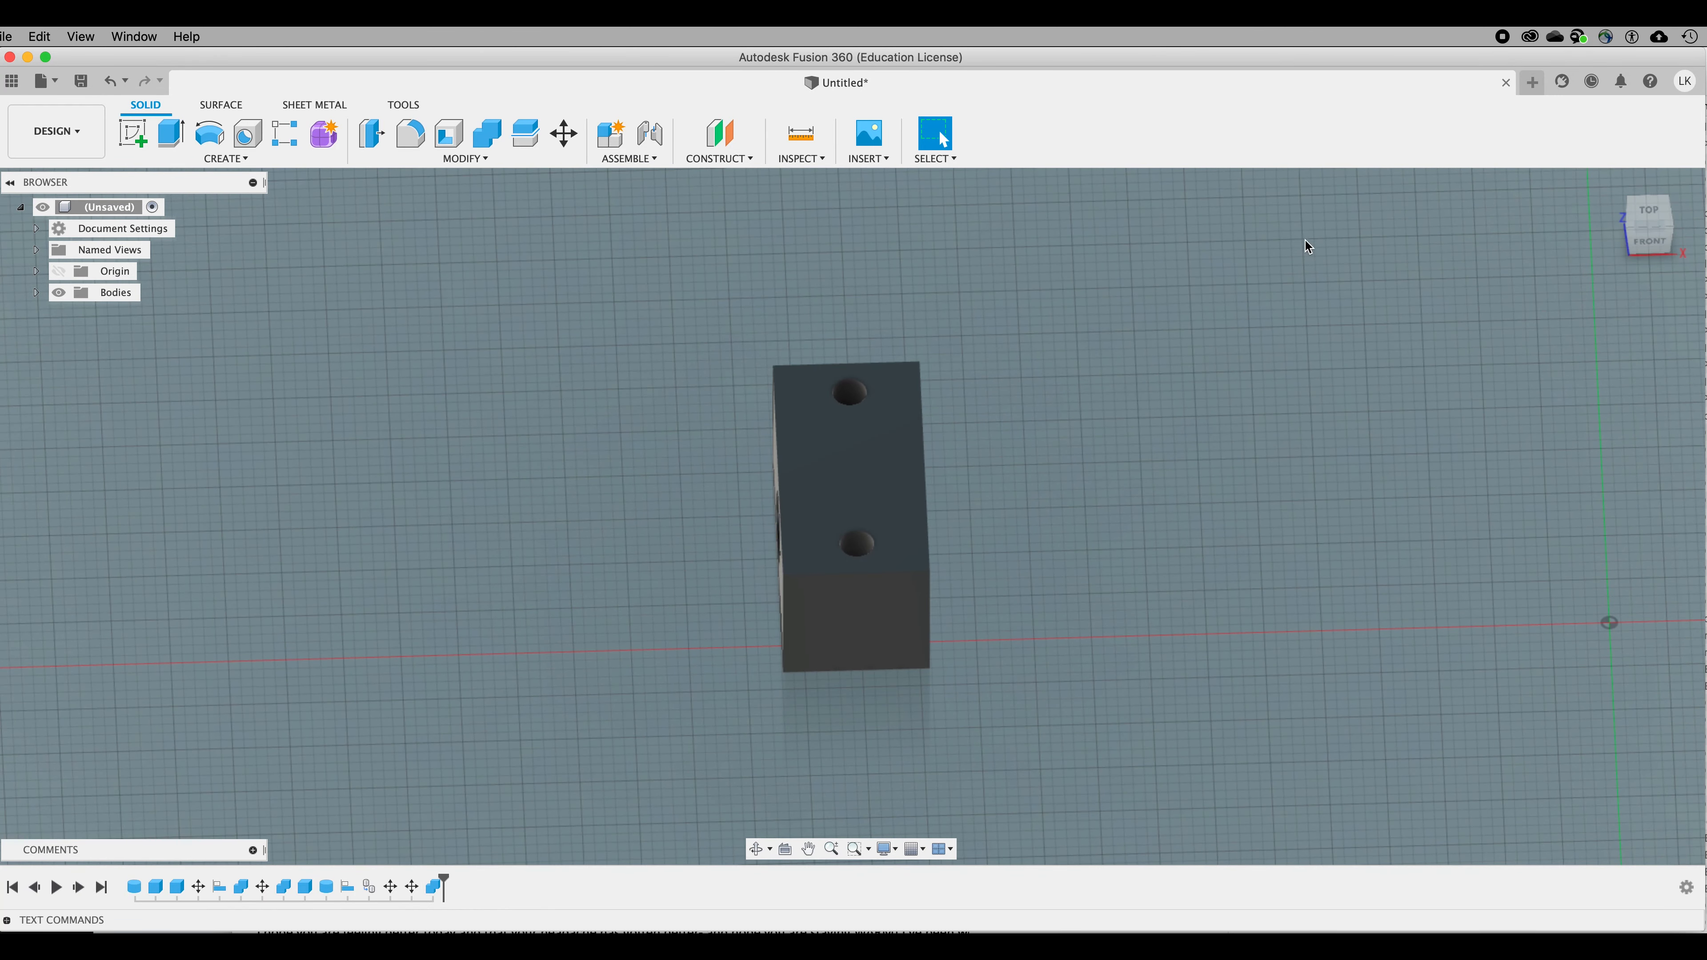
left_click(484, 160)
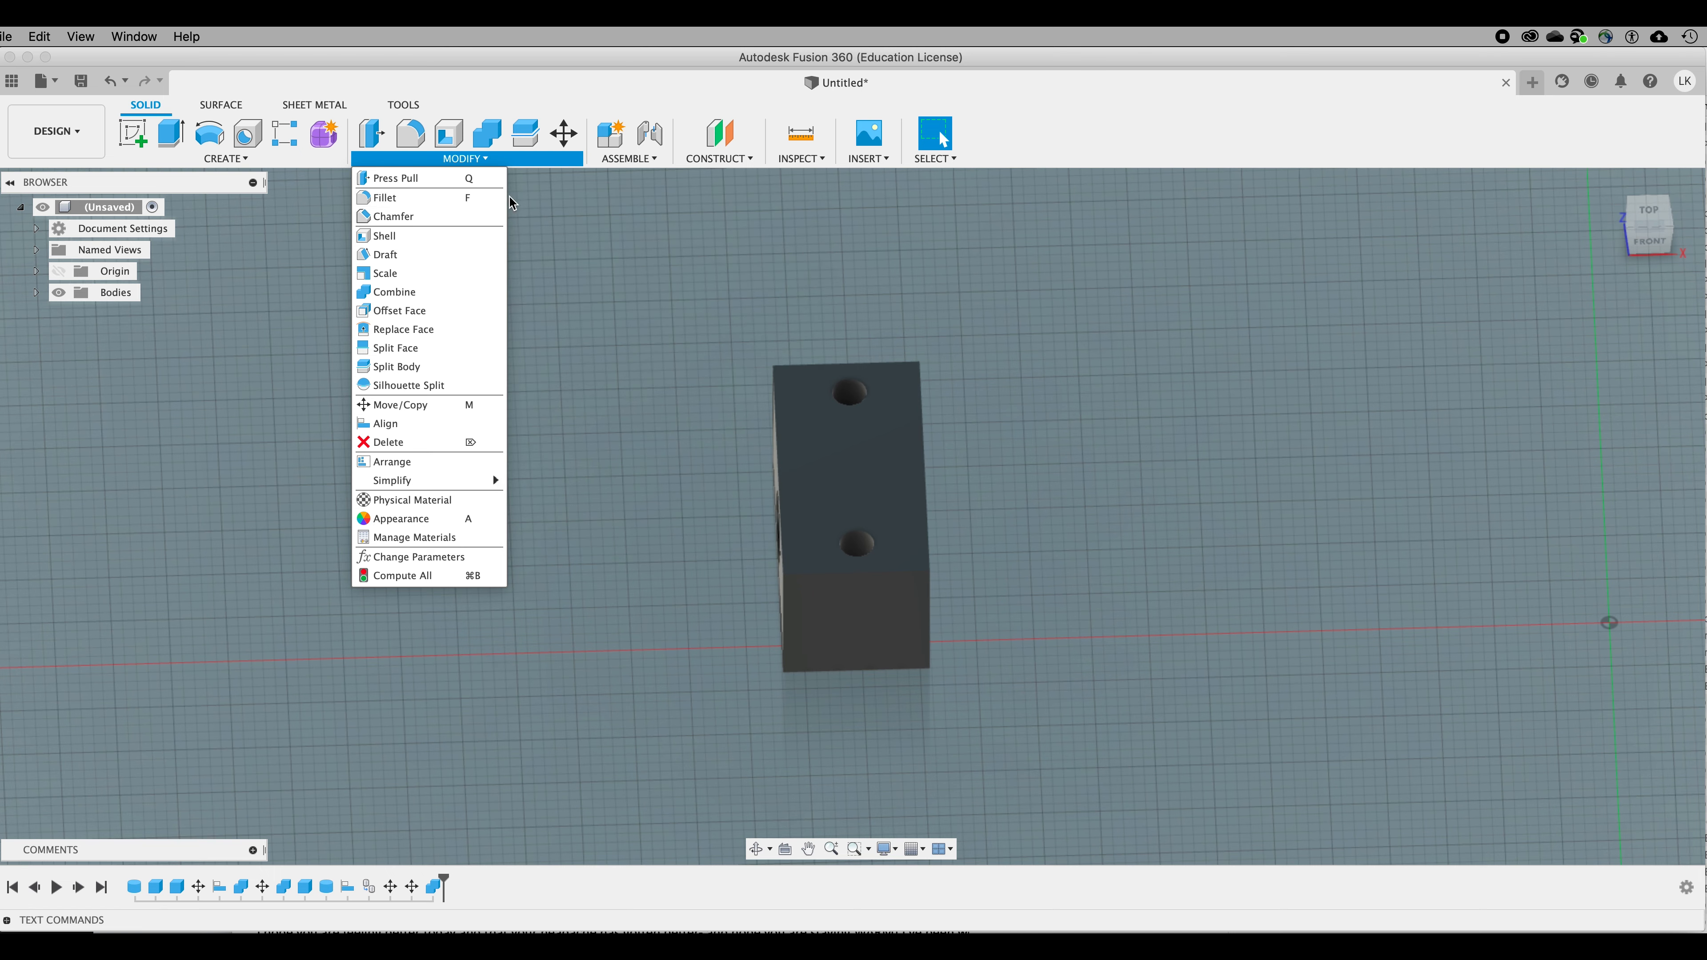
left_click(462, 199)
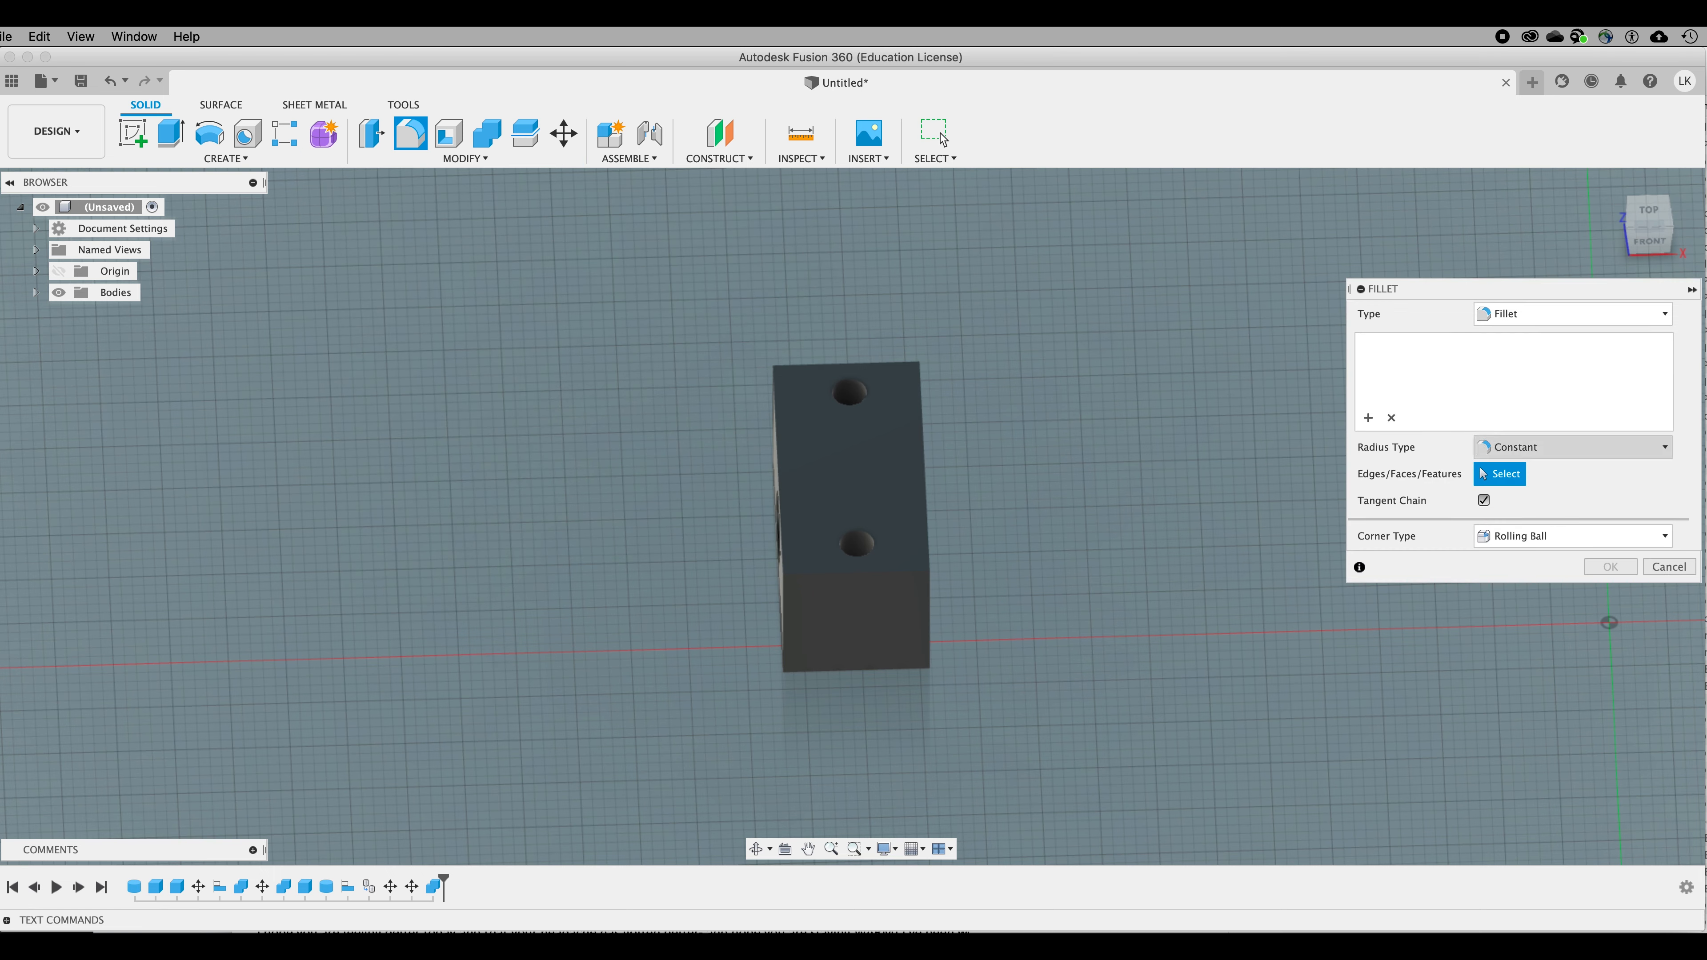
left_click(878, 362)
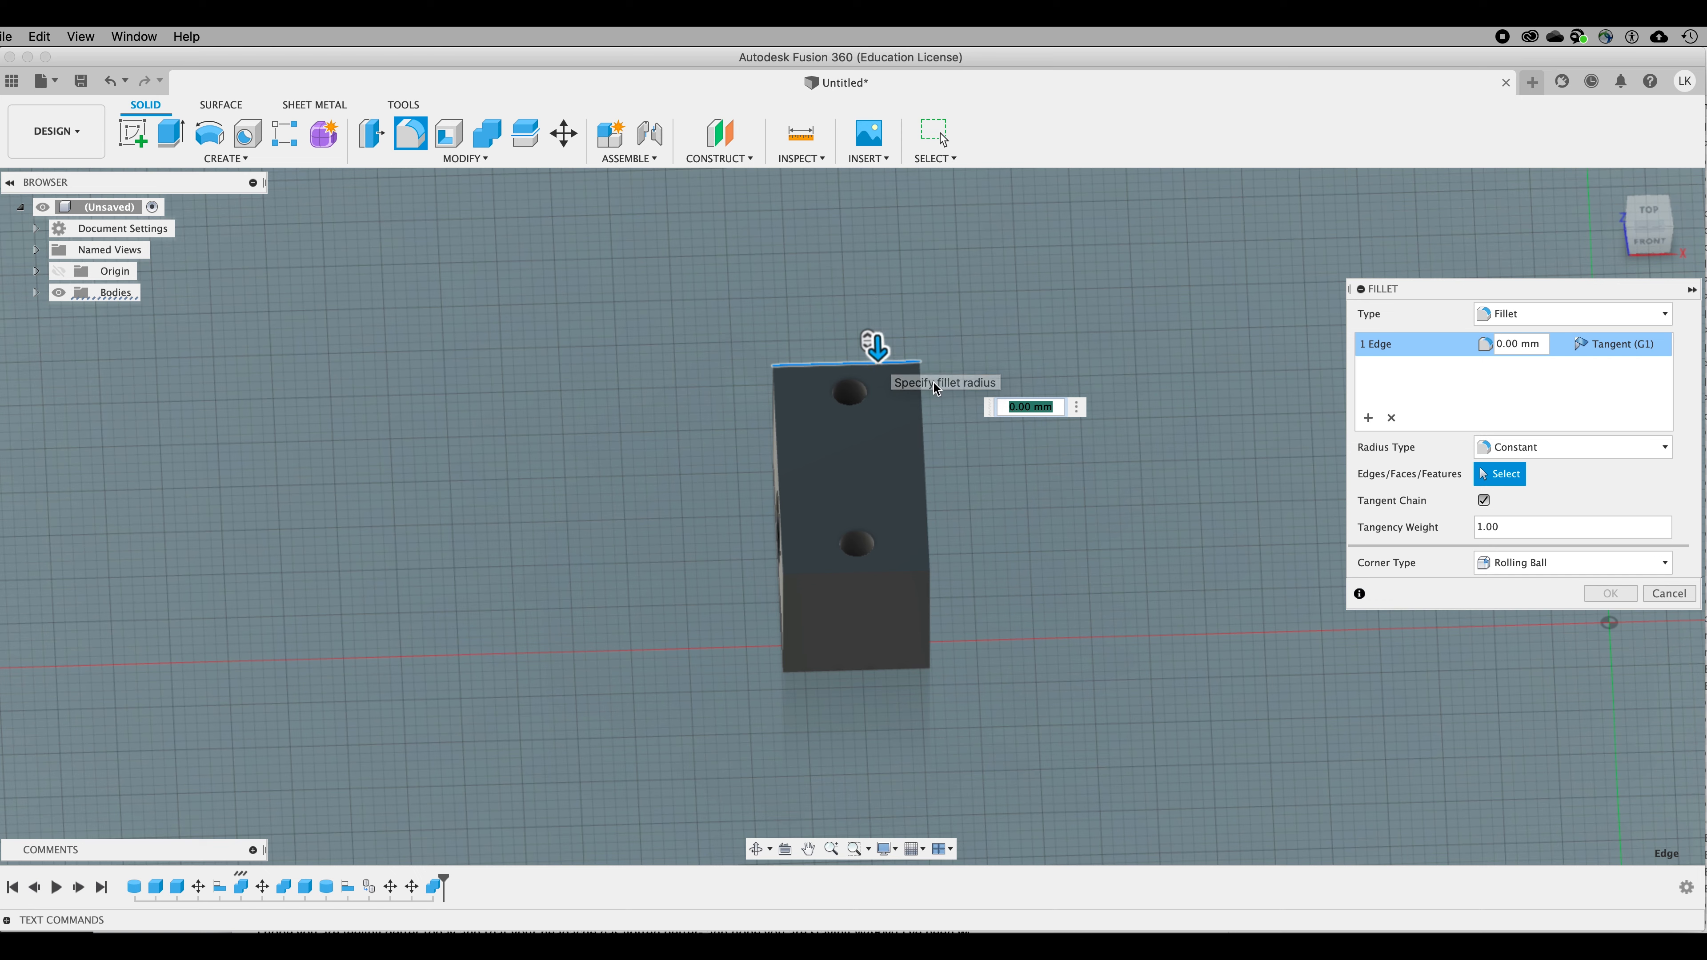
left_click(925, 420)
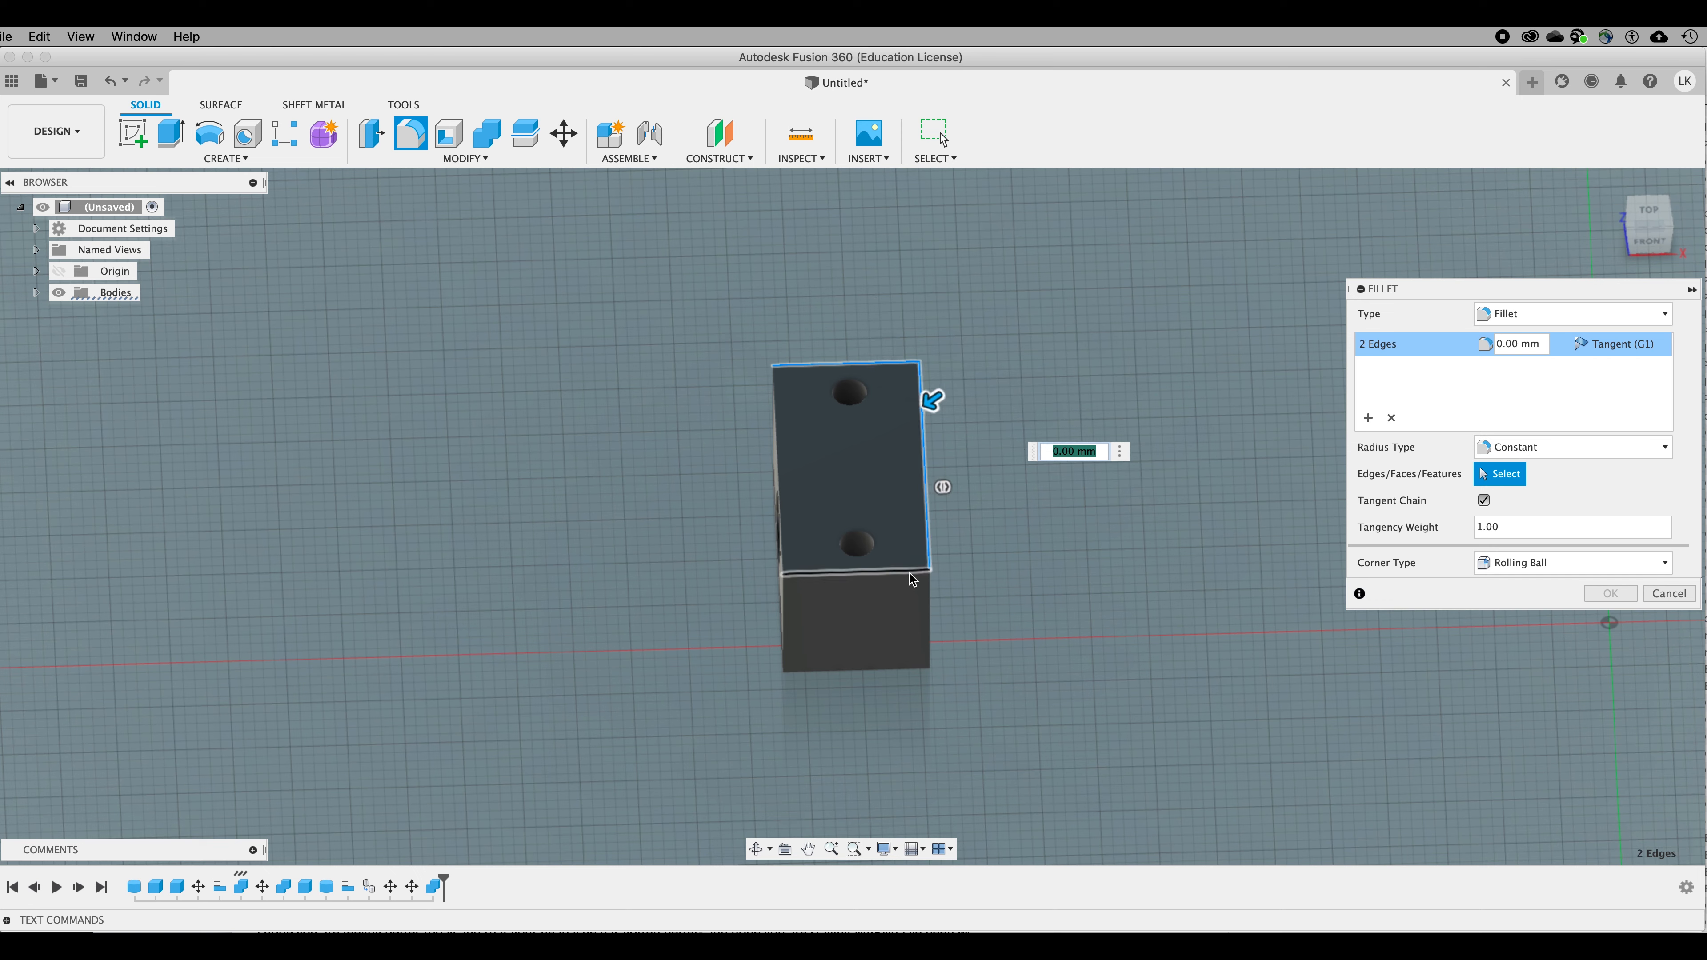
left_click(909, 572)
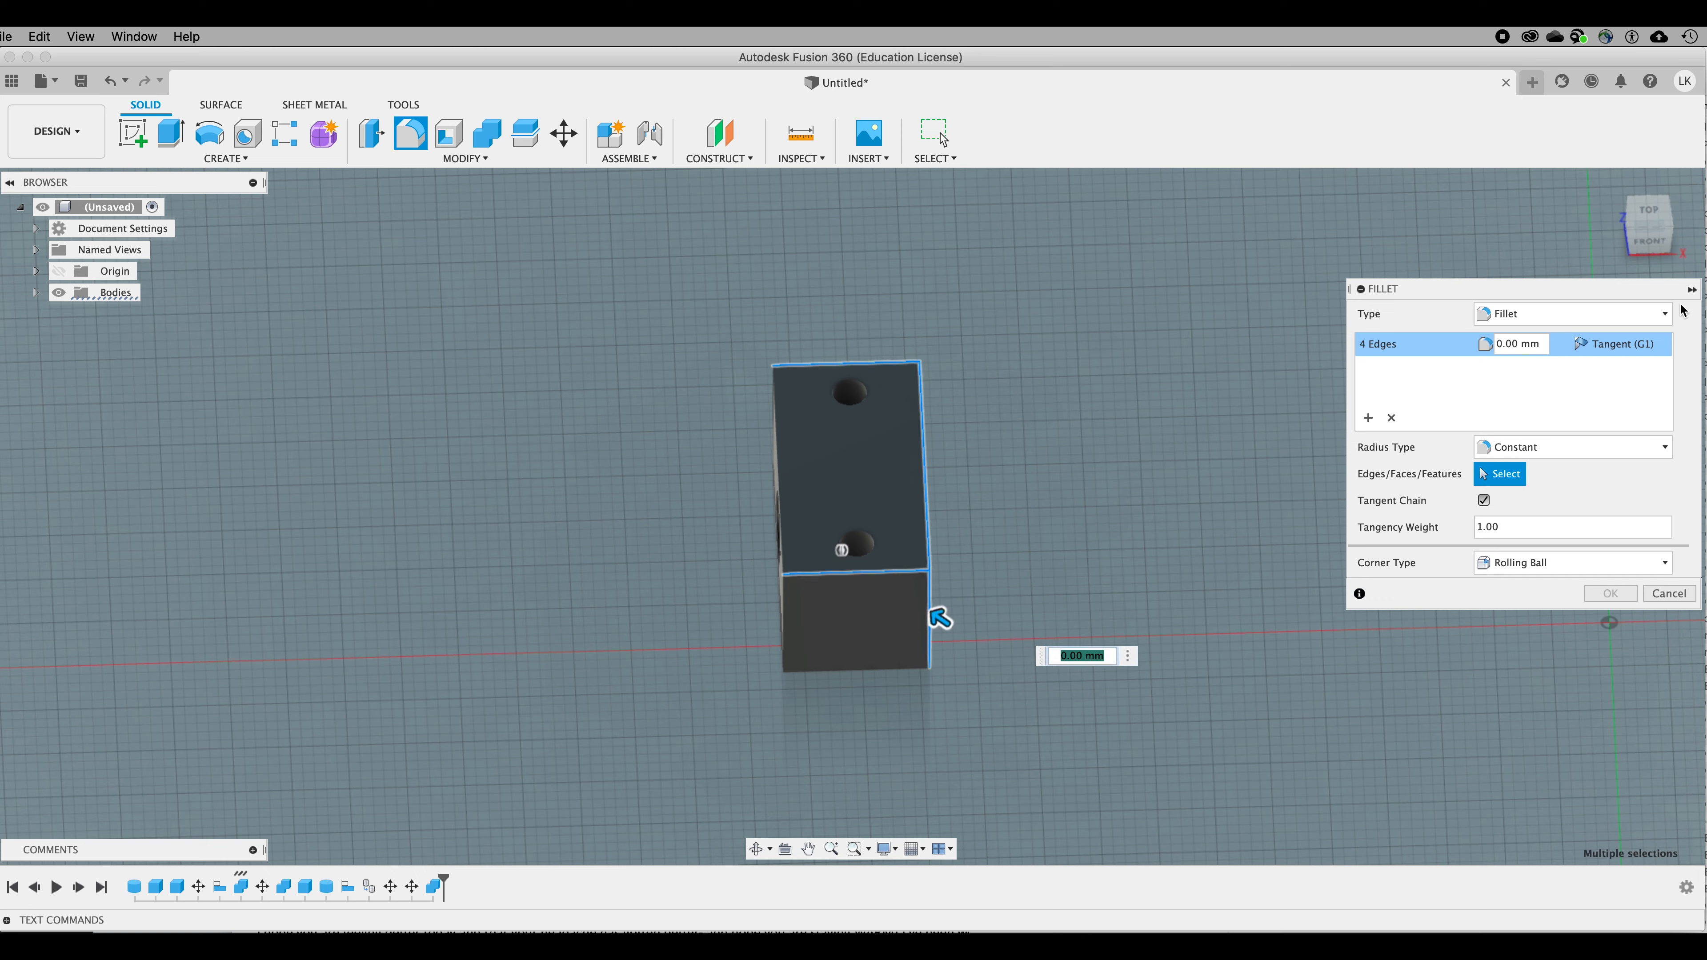
left_click_drag(1647, 227, 1439, 243)
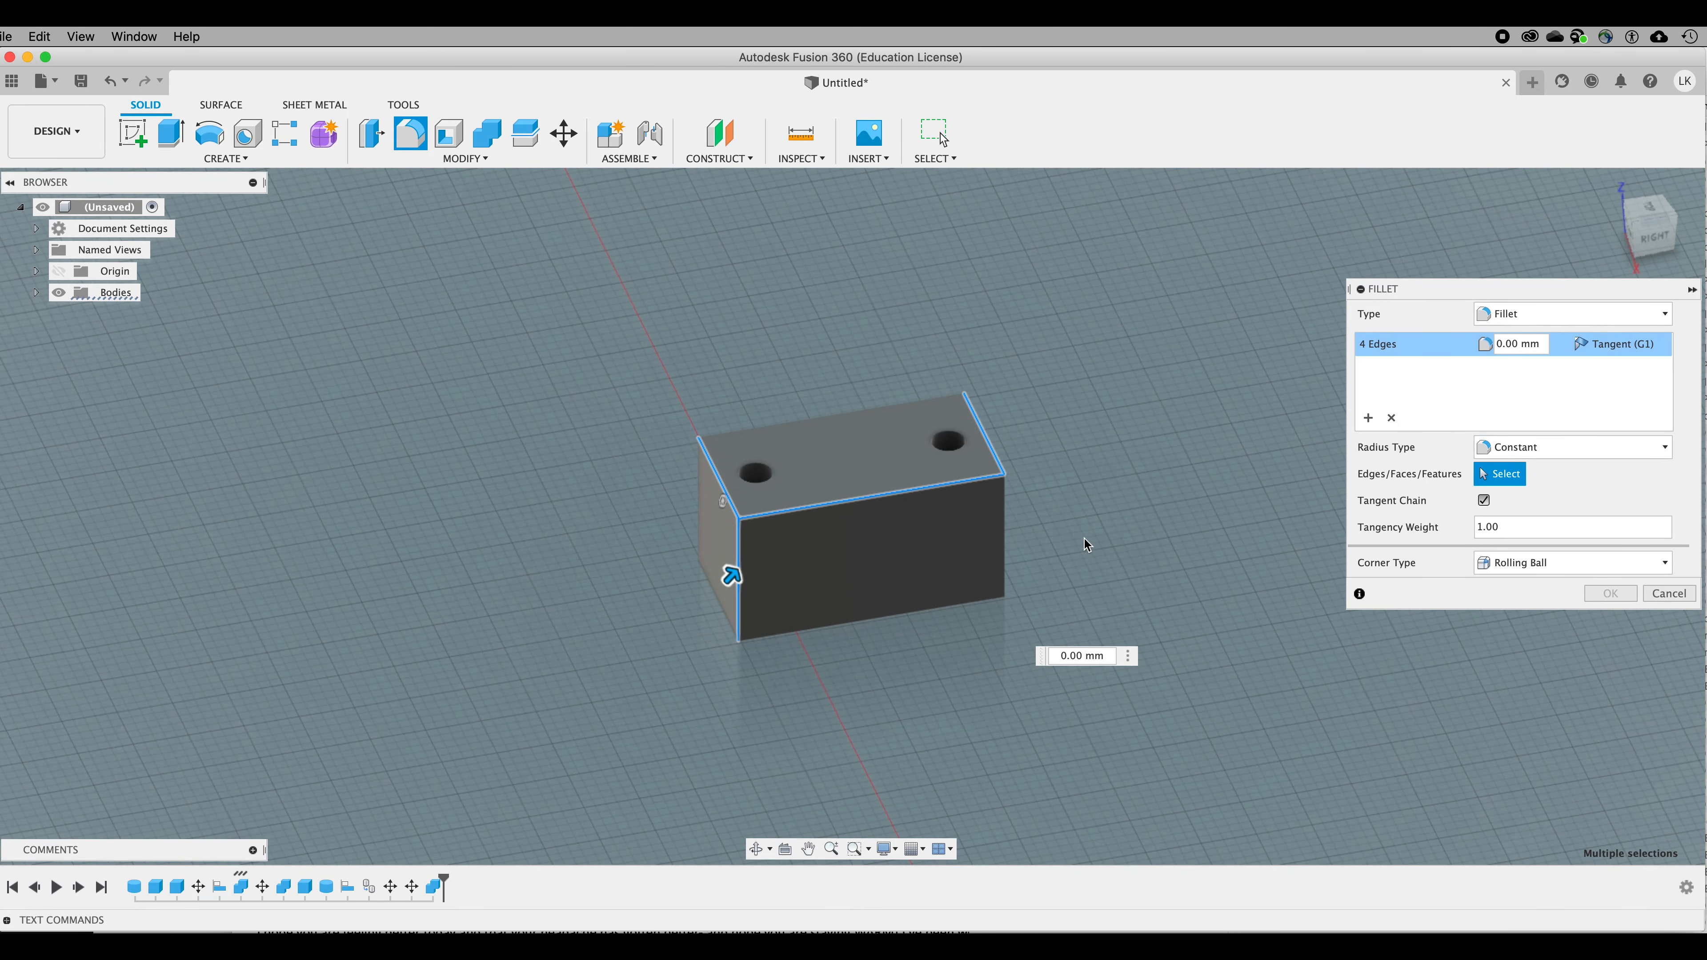
left_click(1004, 532)
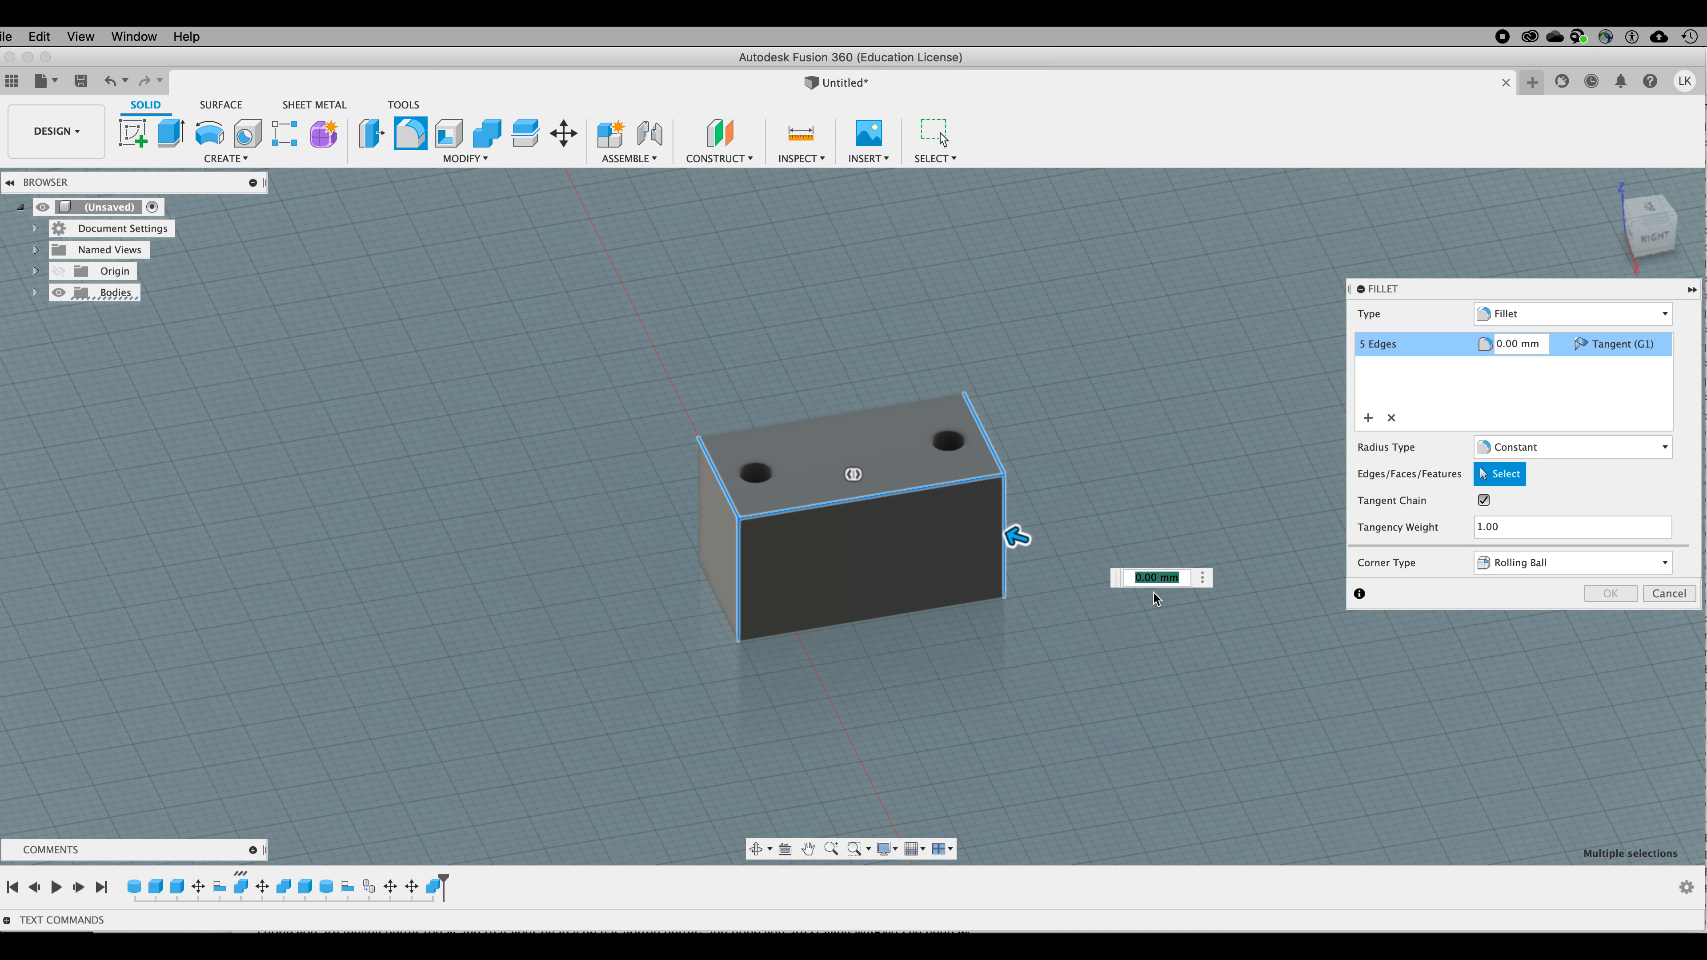
left_click_drag(1144, 580, 1131, 580)
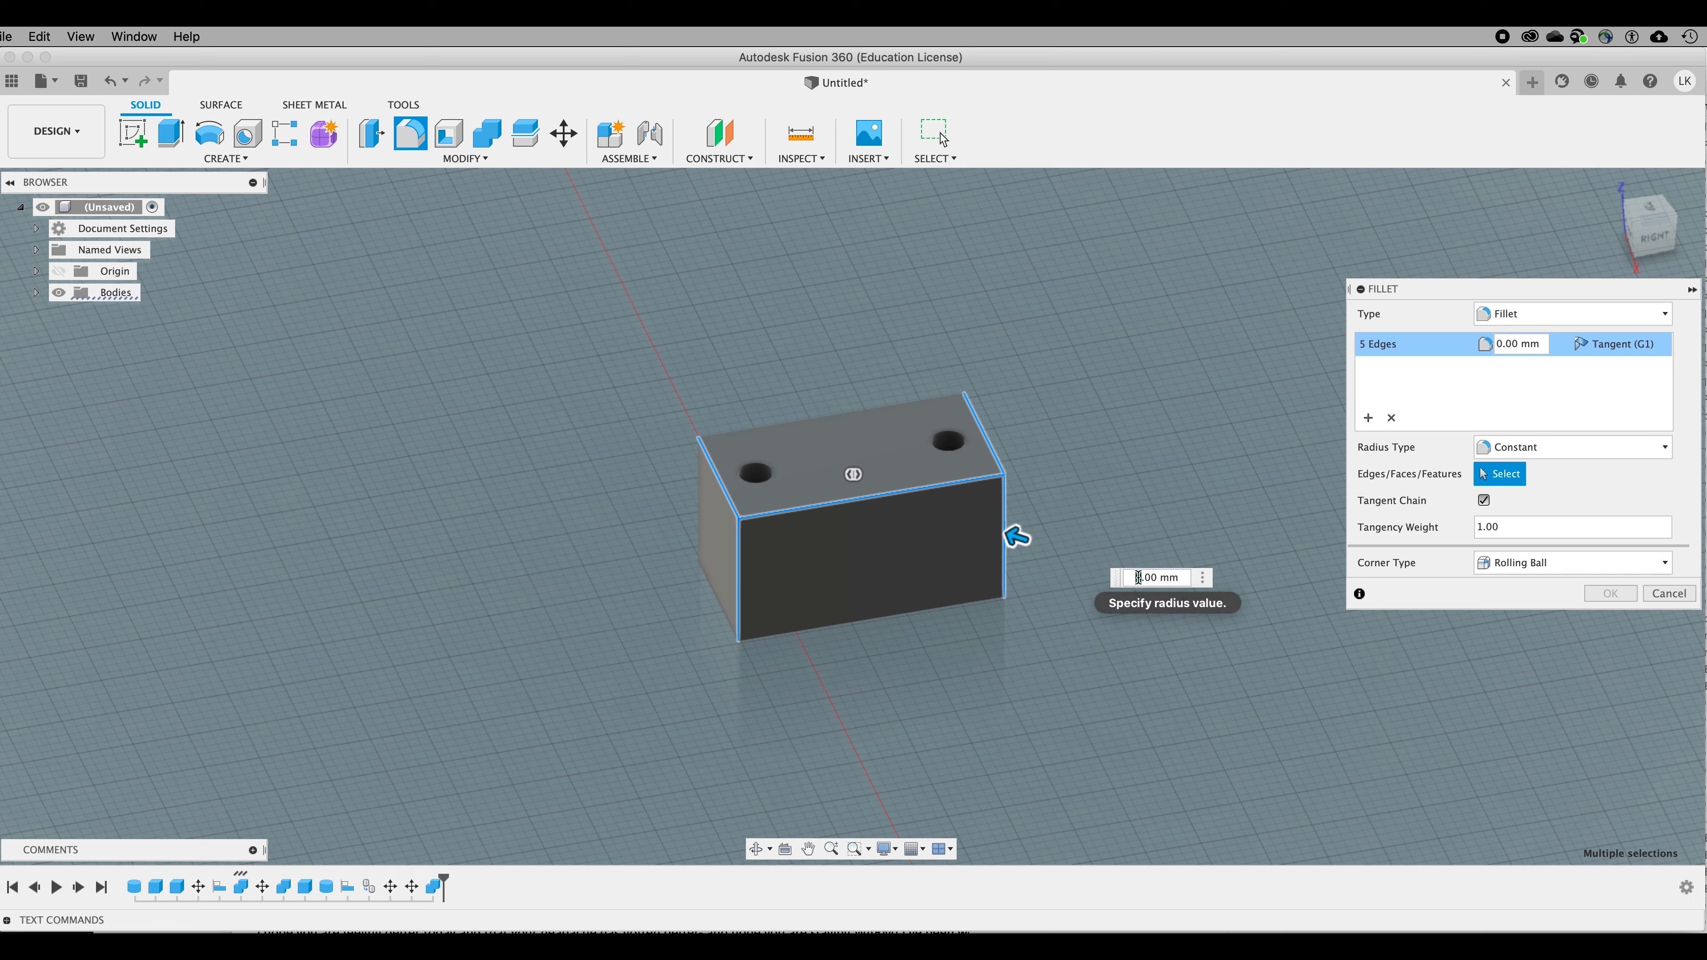
type("2")
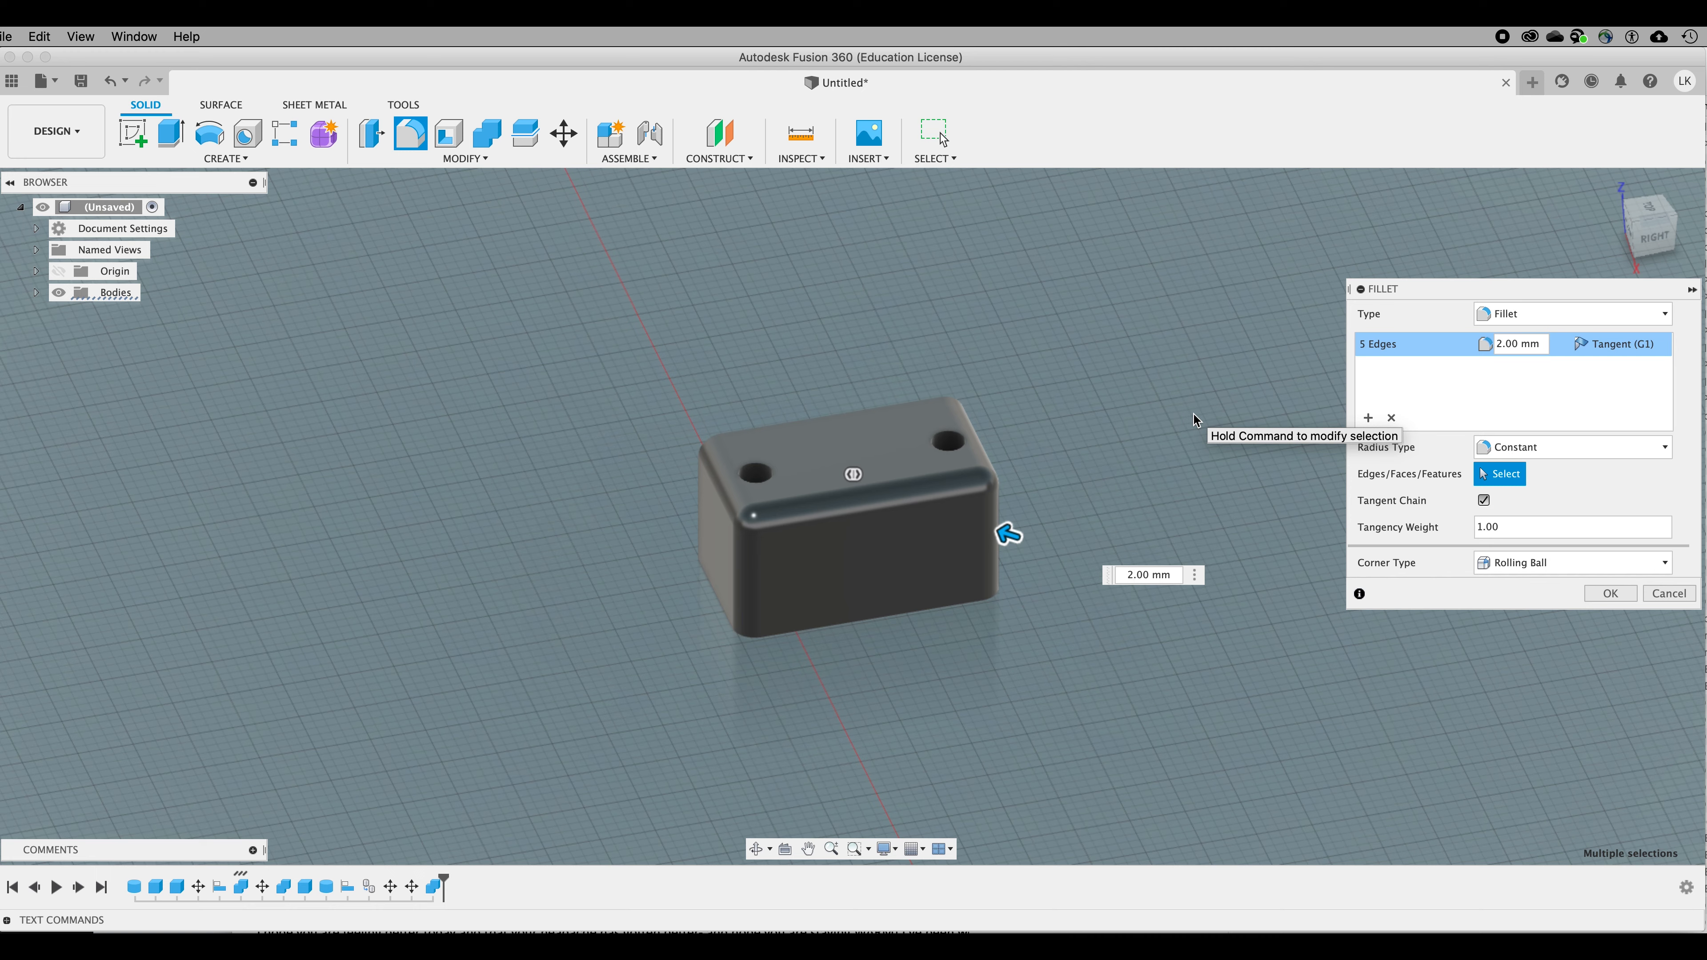
key("Return")
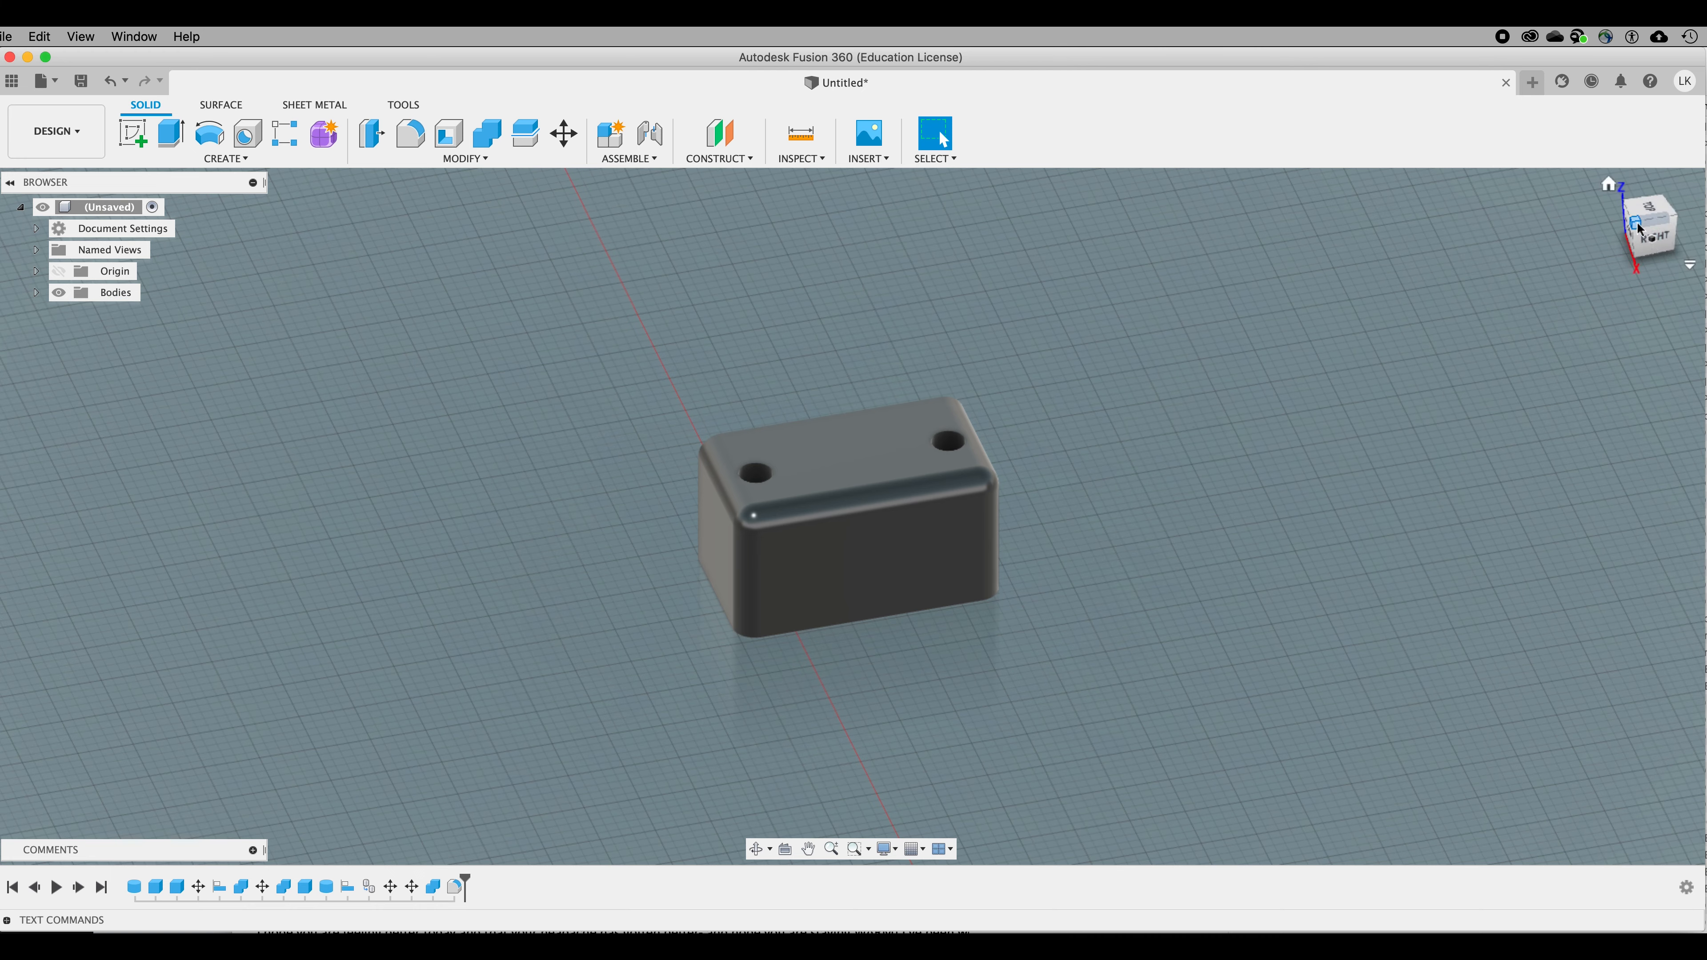
Step: Fillet the tangent edge chain around the block face with the large hole, using a 2 mm radius
mouse_move(1645, 230)
left_mouse_down()
mouse_move(1690, 258)
mouse_move(1688, 224)
mouse_move(1705, 238)
mouse_move(1646, 235)
left_mouse_up()
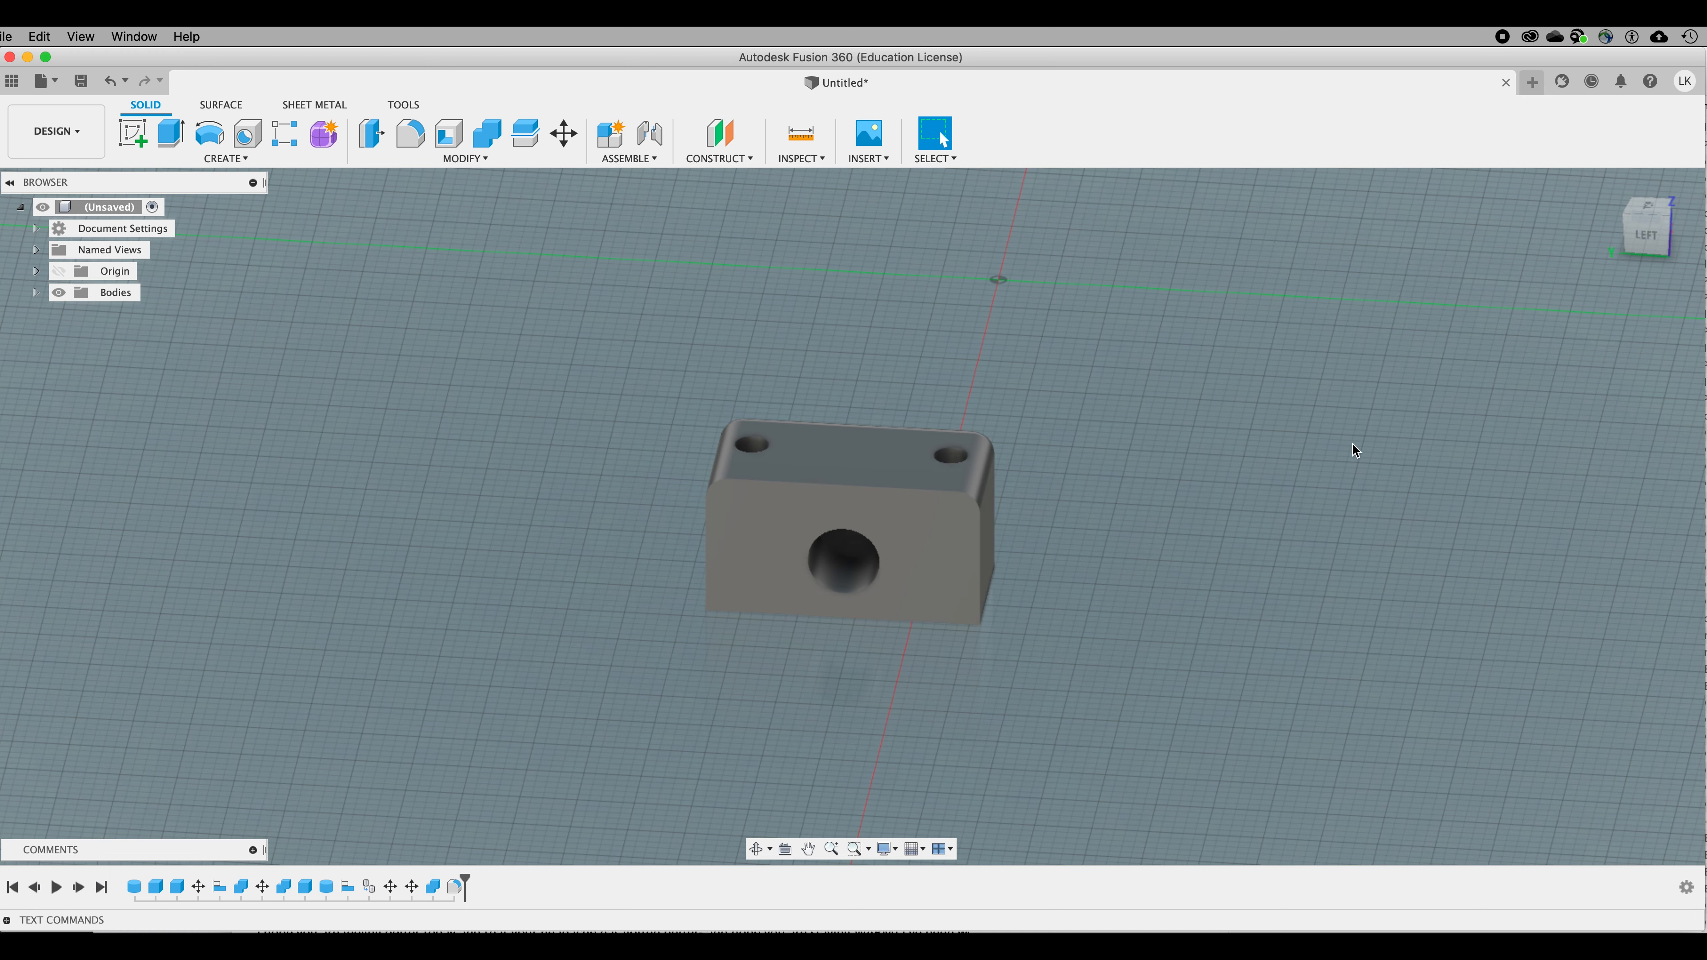
key("f")
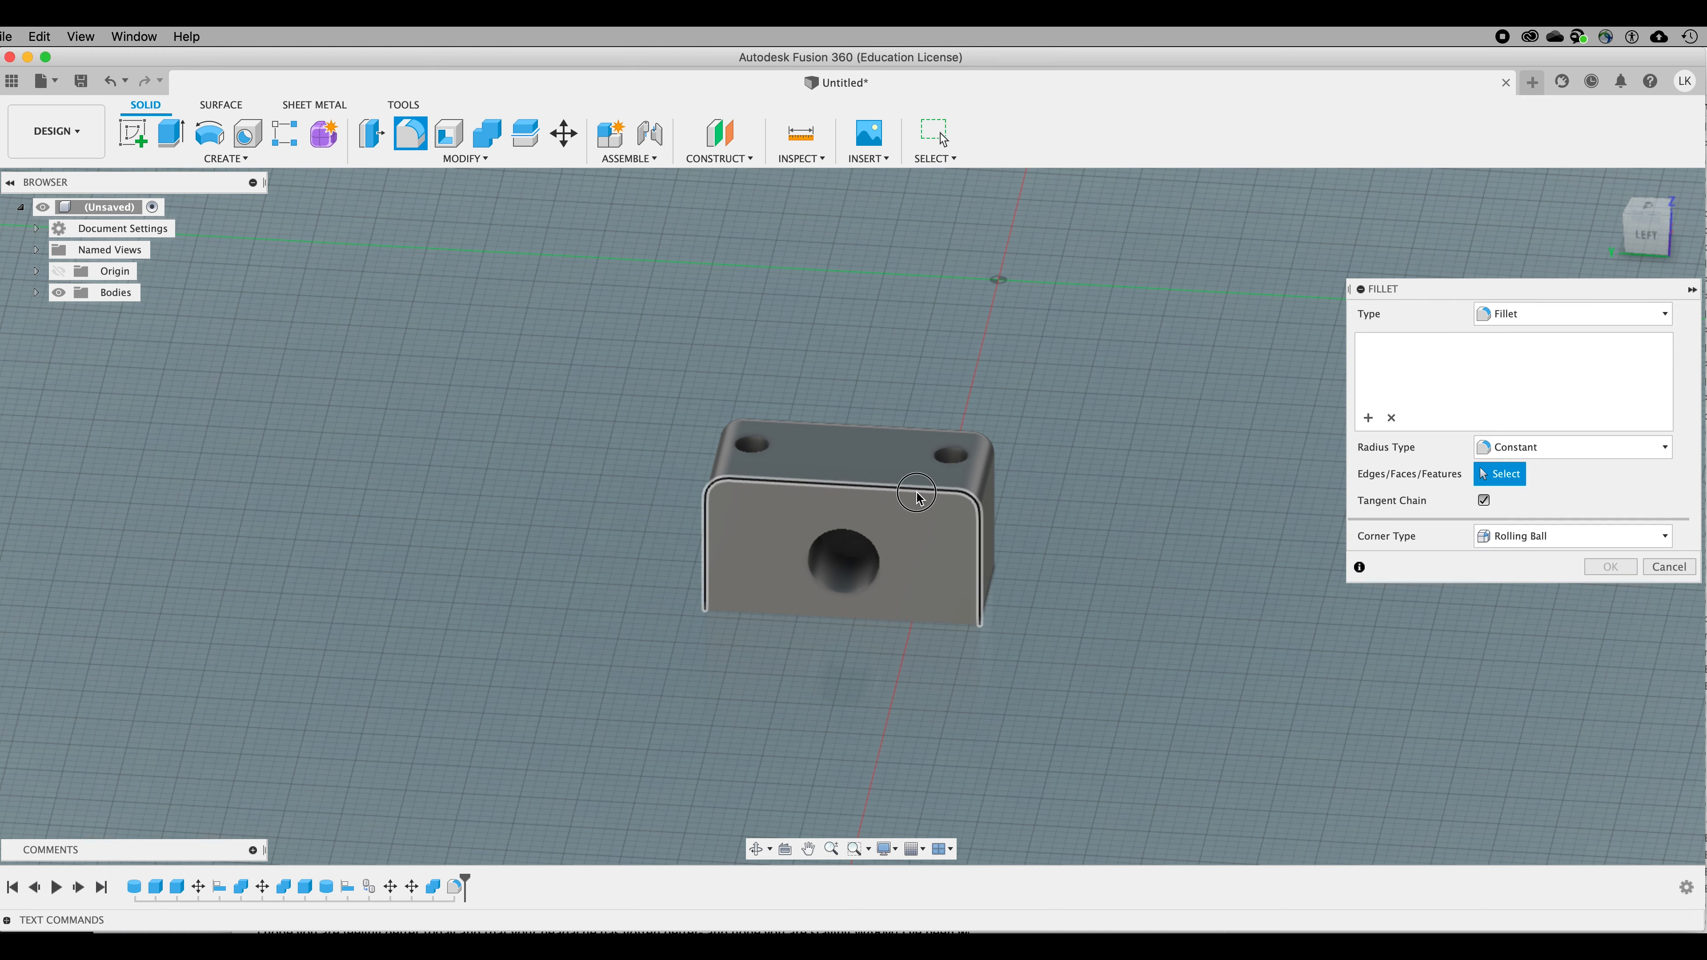
left_click(917, 491)
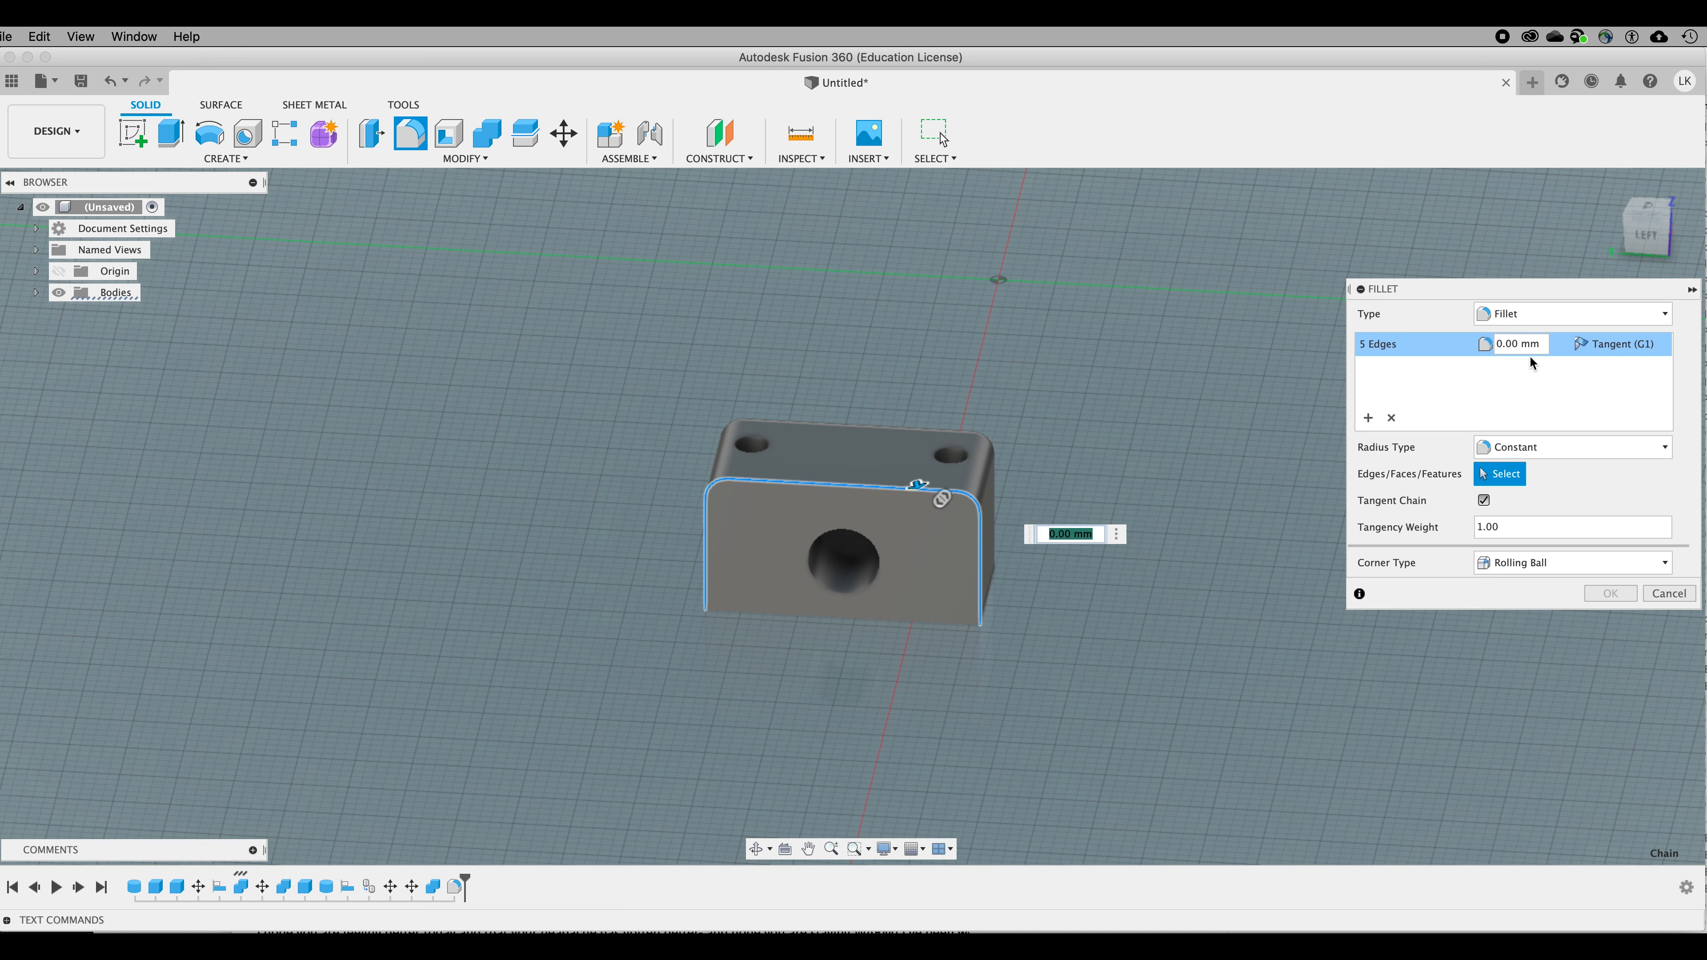
left_click(1494, 344)
type("2")
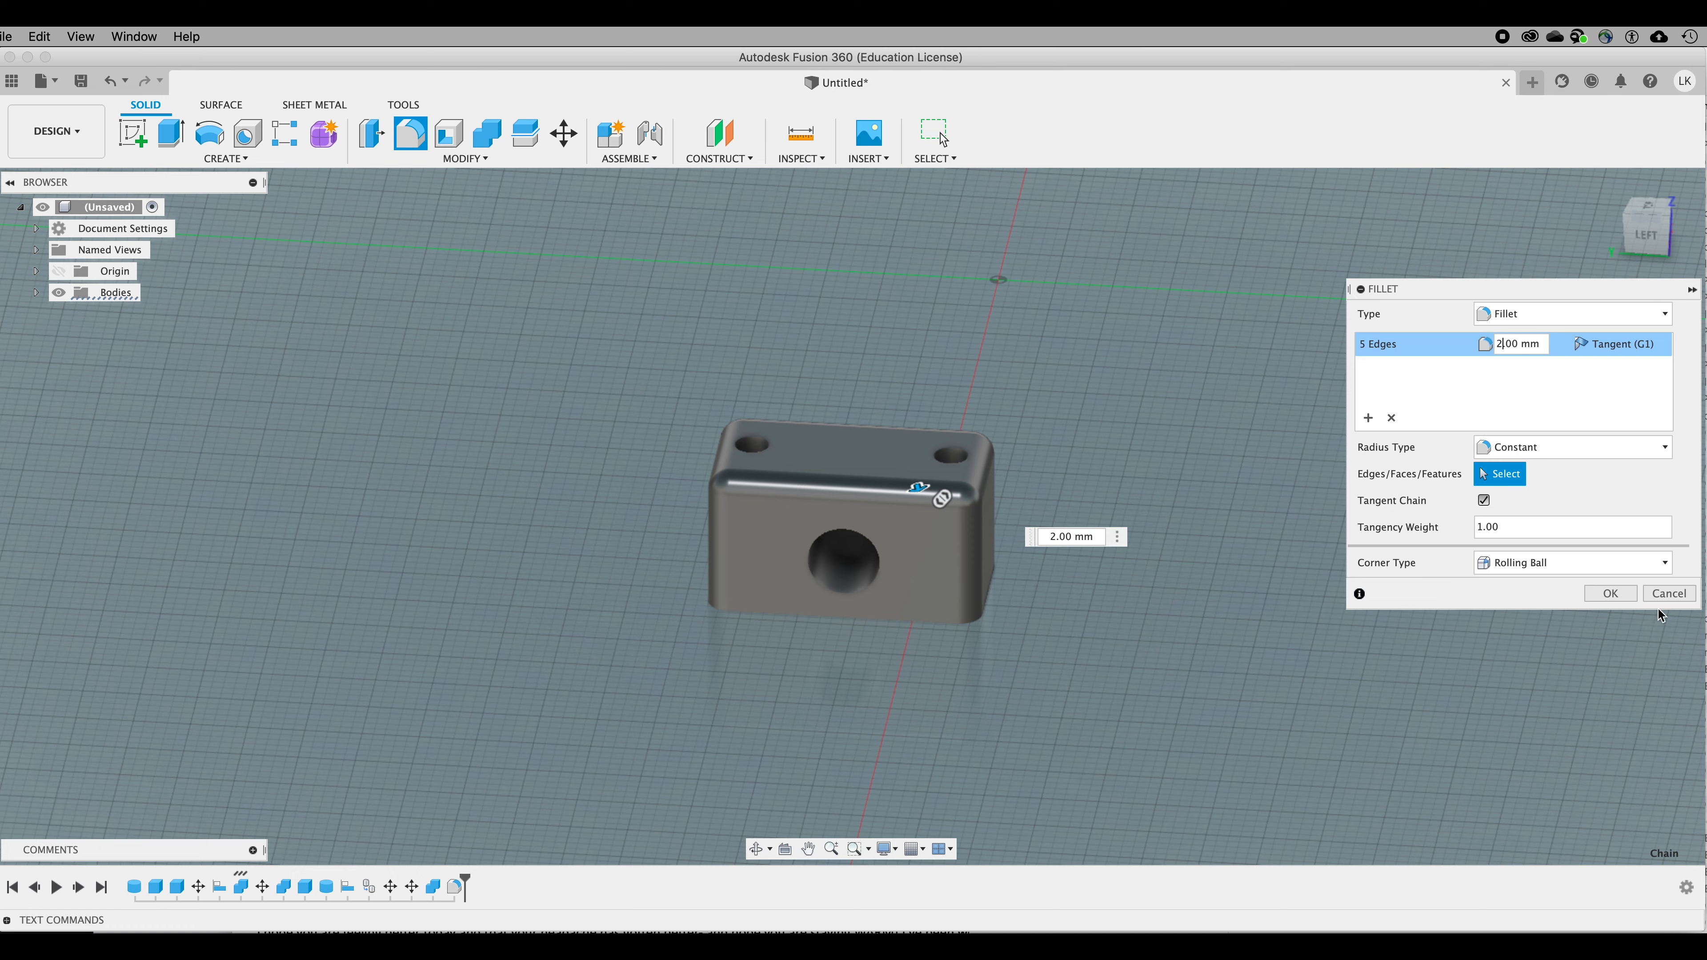
left_click(1631, 600)
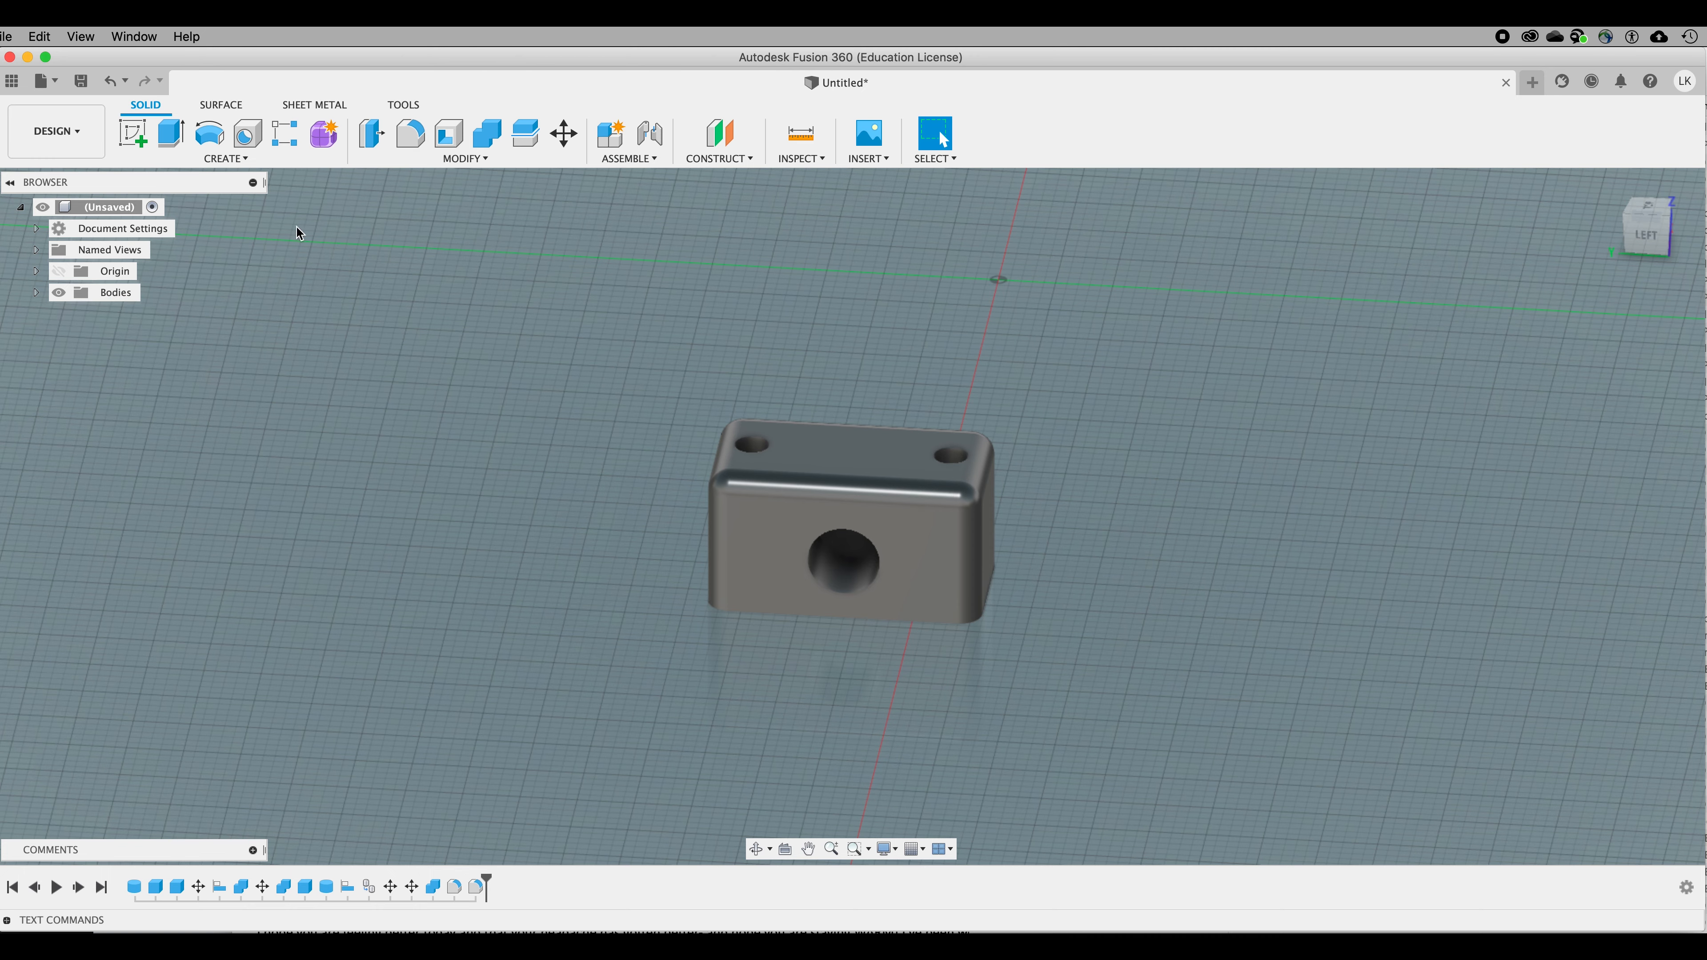
Step: Save the design under the name OmniWheelBearingBlock
left_click(8, 38)
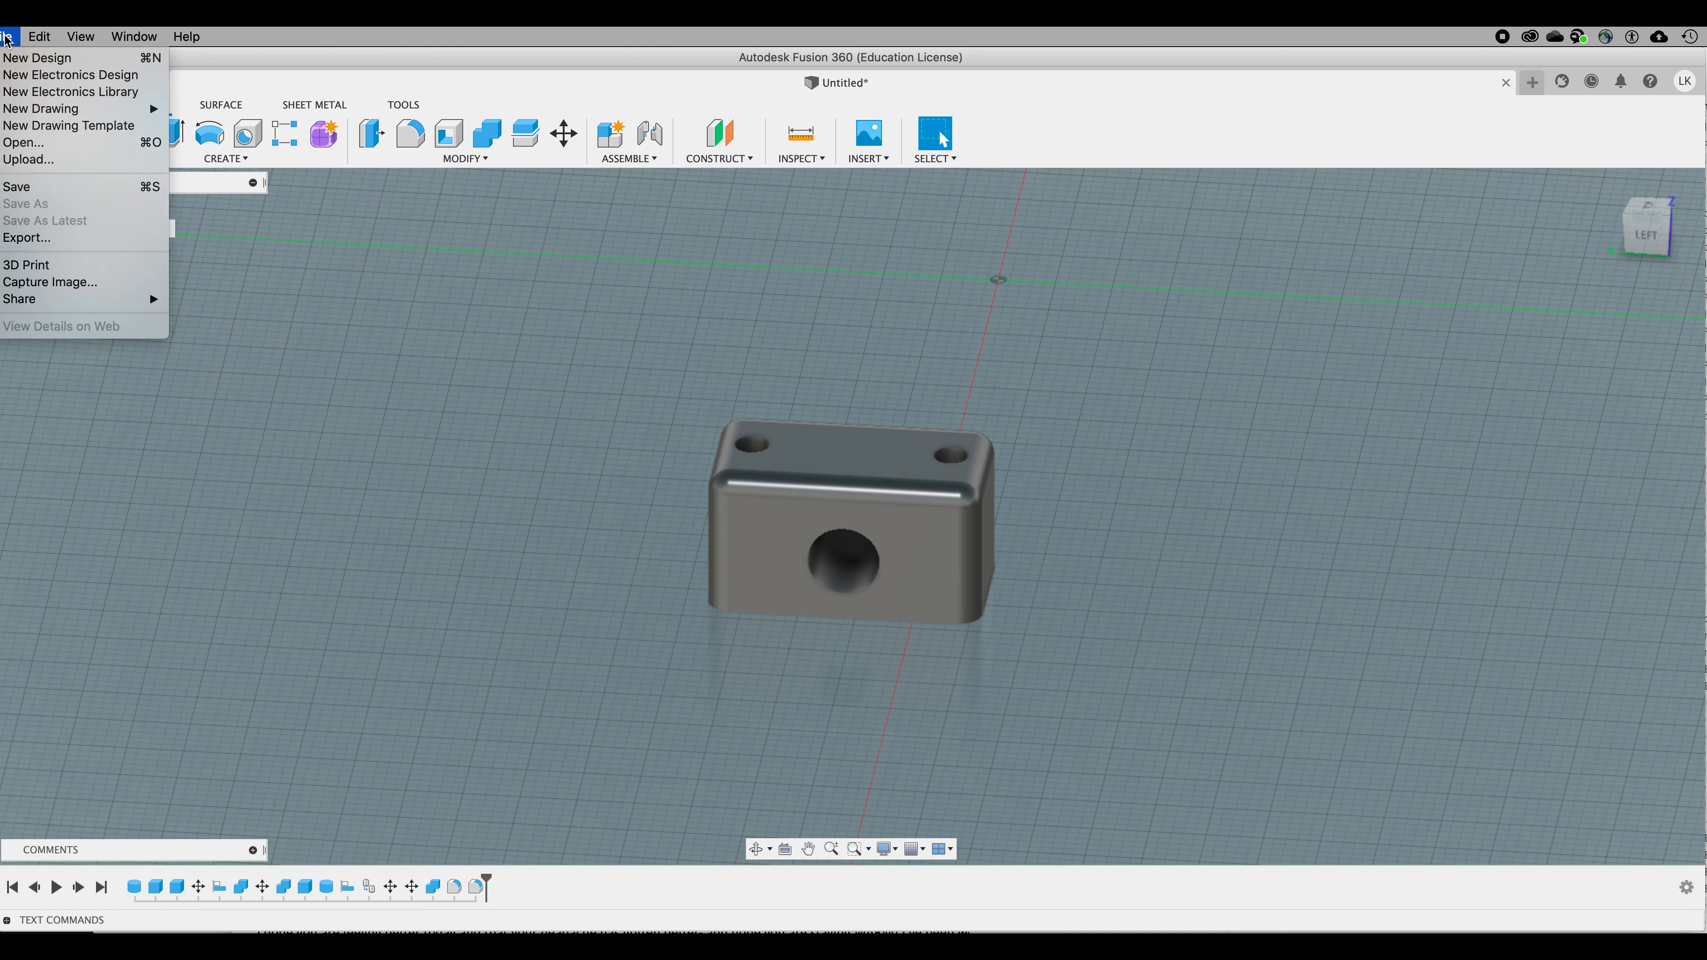
left_click(10, 195)
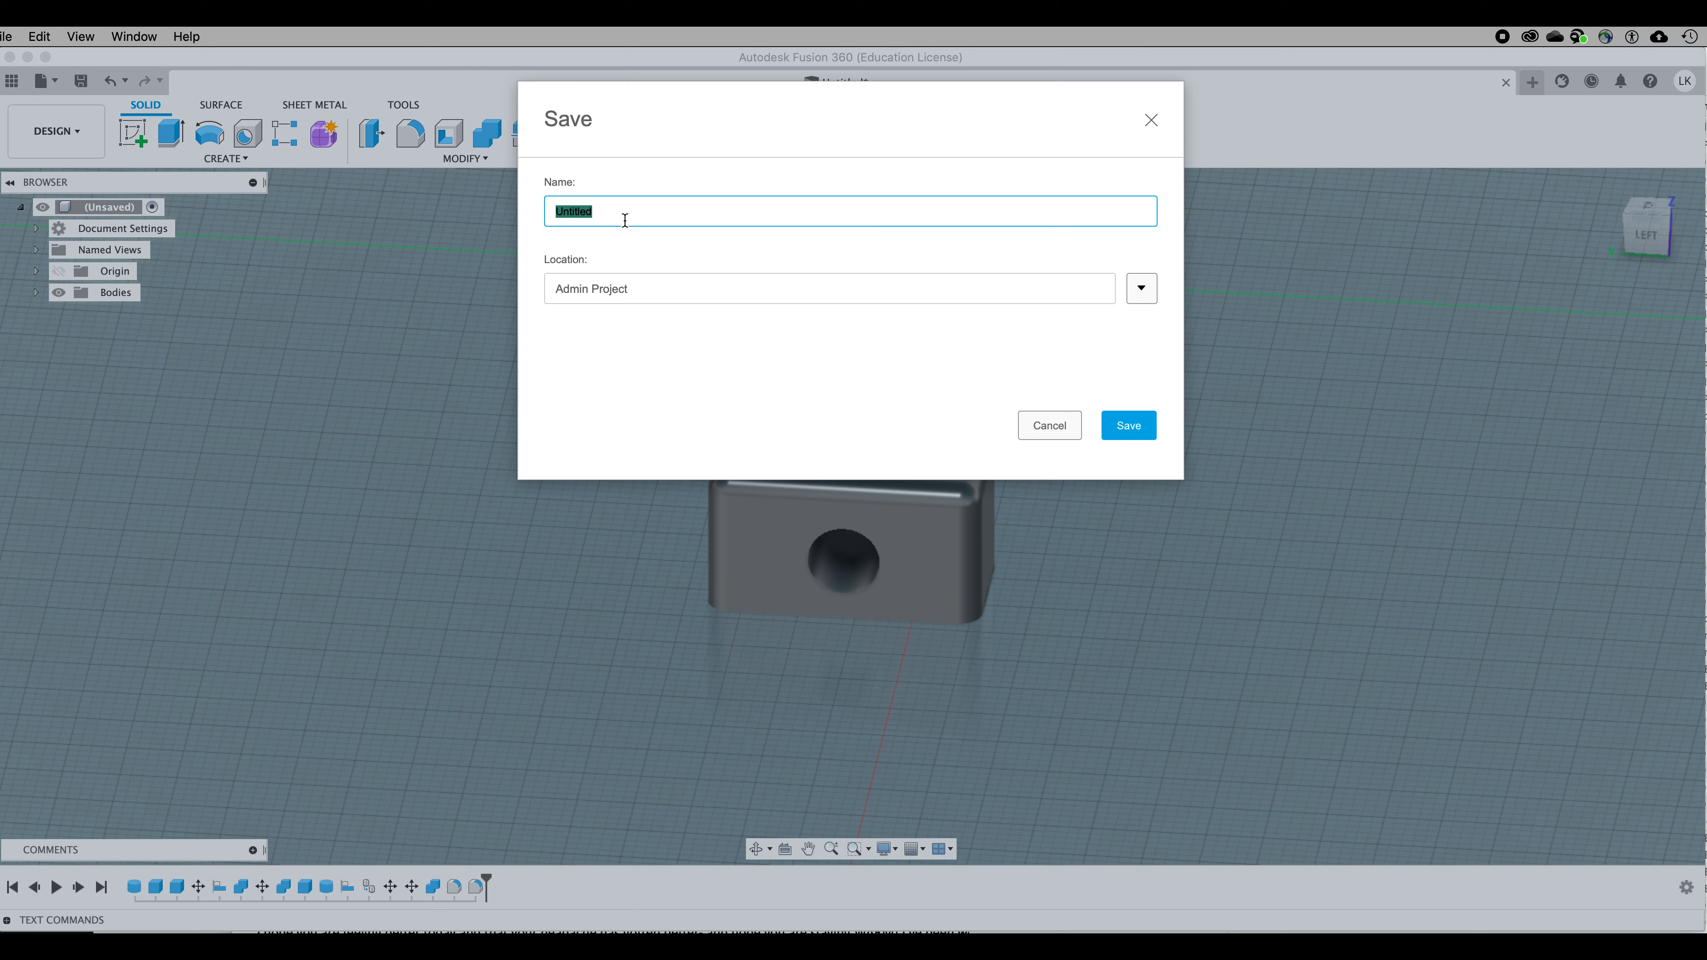
type("OmniWe")
key("BackSpace")
type("heelBearingBlock")
left_click(1133, 427)
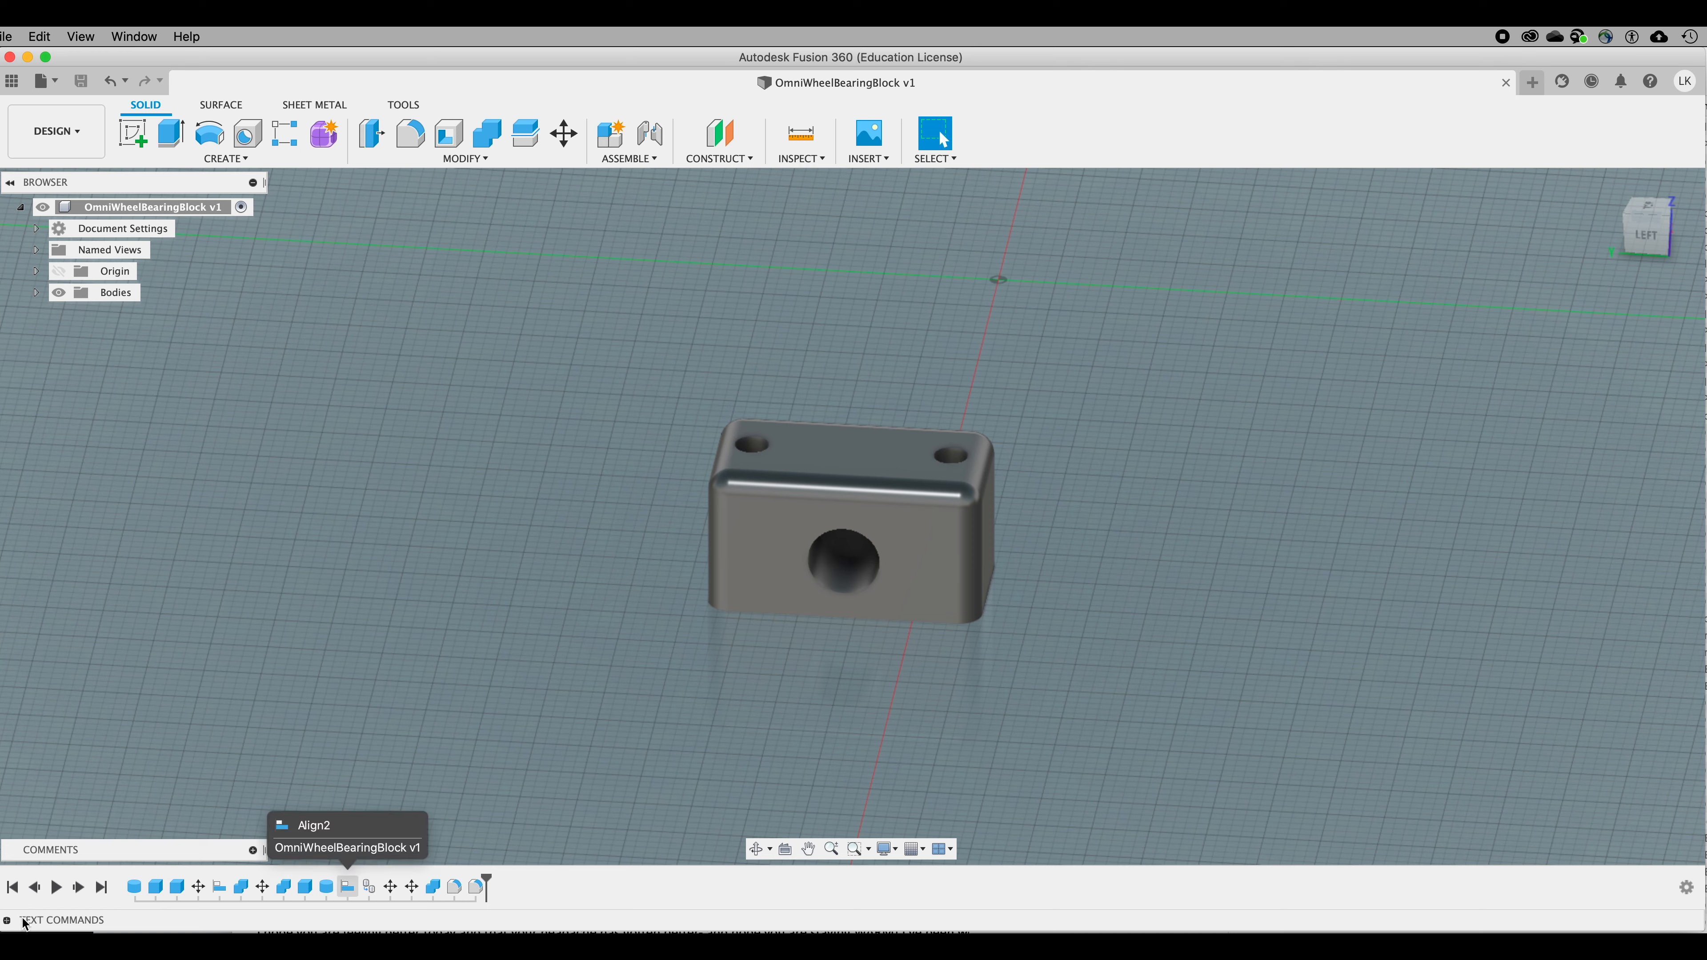
Step: Roll the design history back to the beginning and replay it through to the final feature
left_click(13, 888)
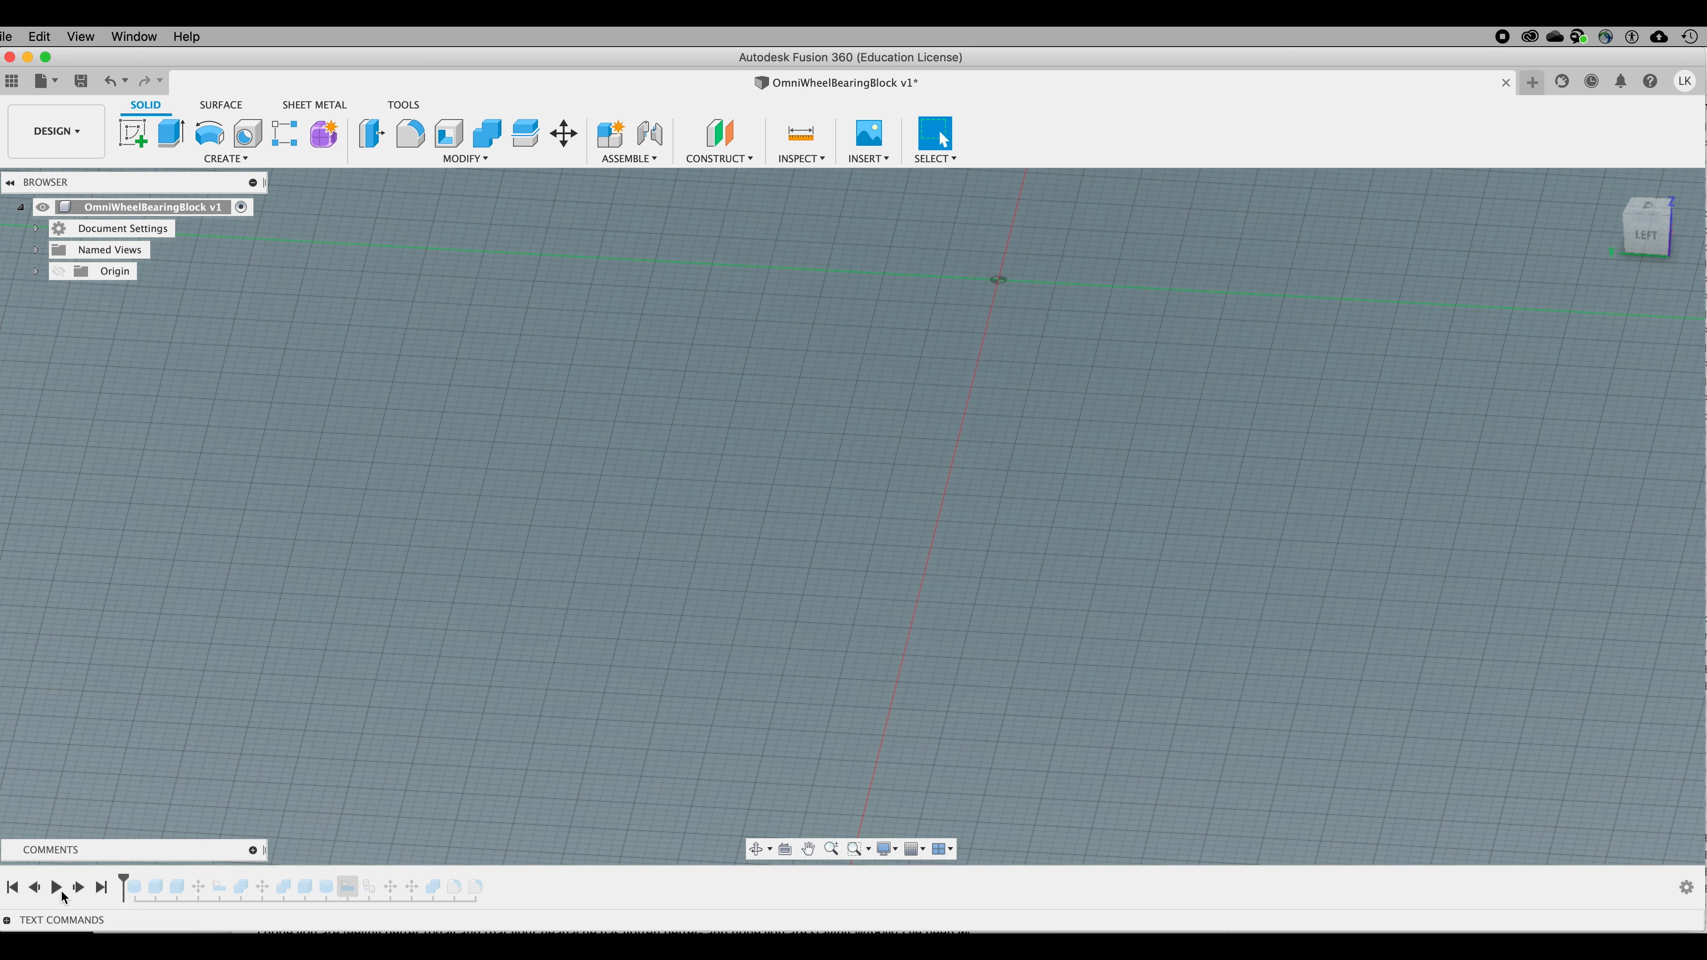
left_click(57, 888)
left_click(101, 888)
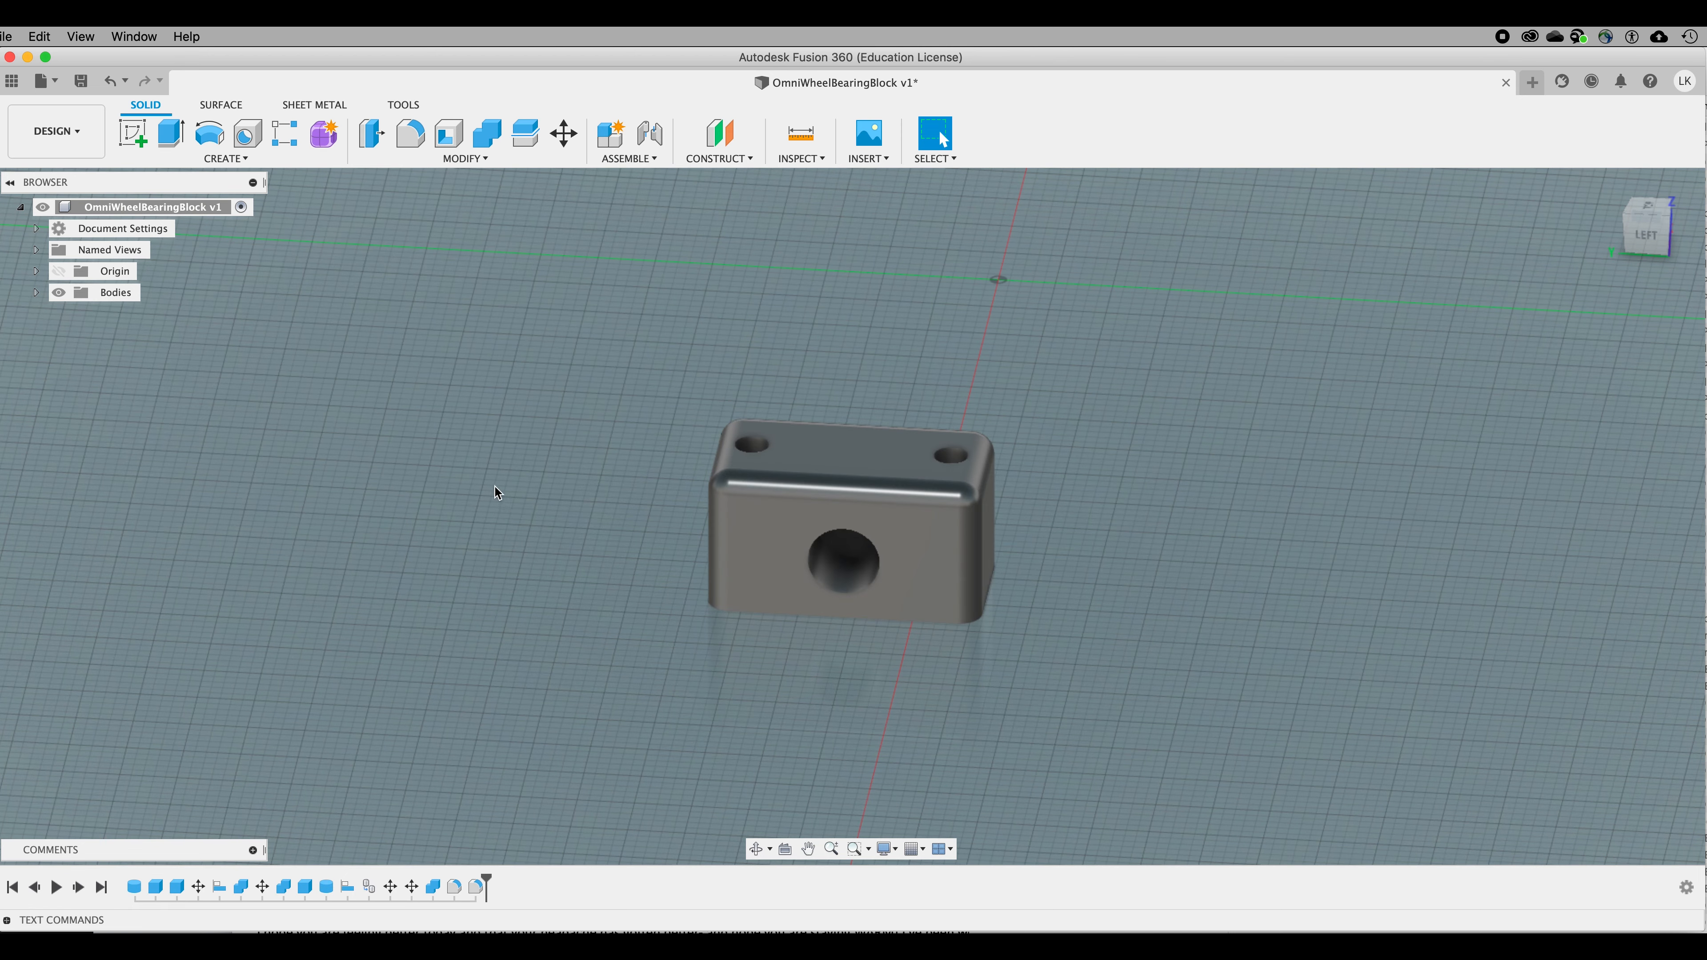
Step: Start exporting the design and set the Downloads folder as the export location
left_click(10, 38)
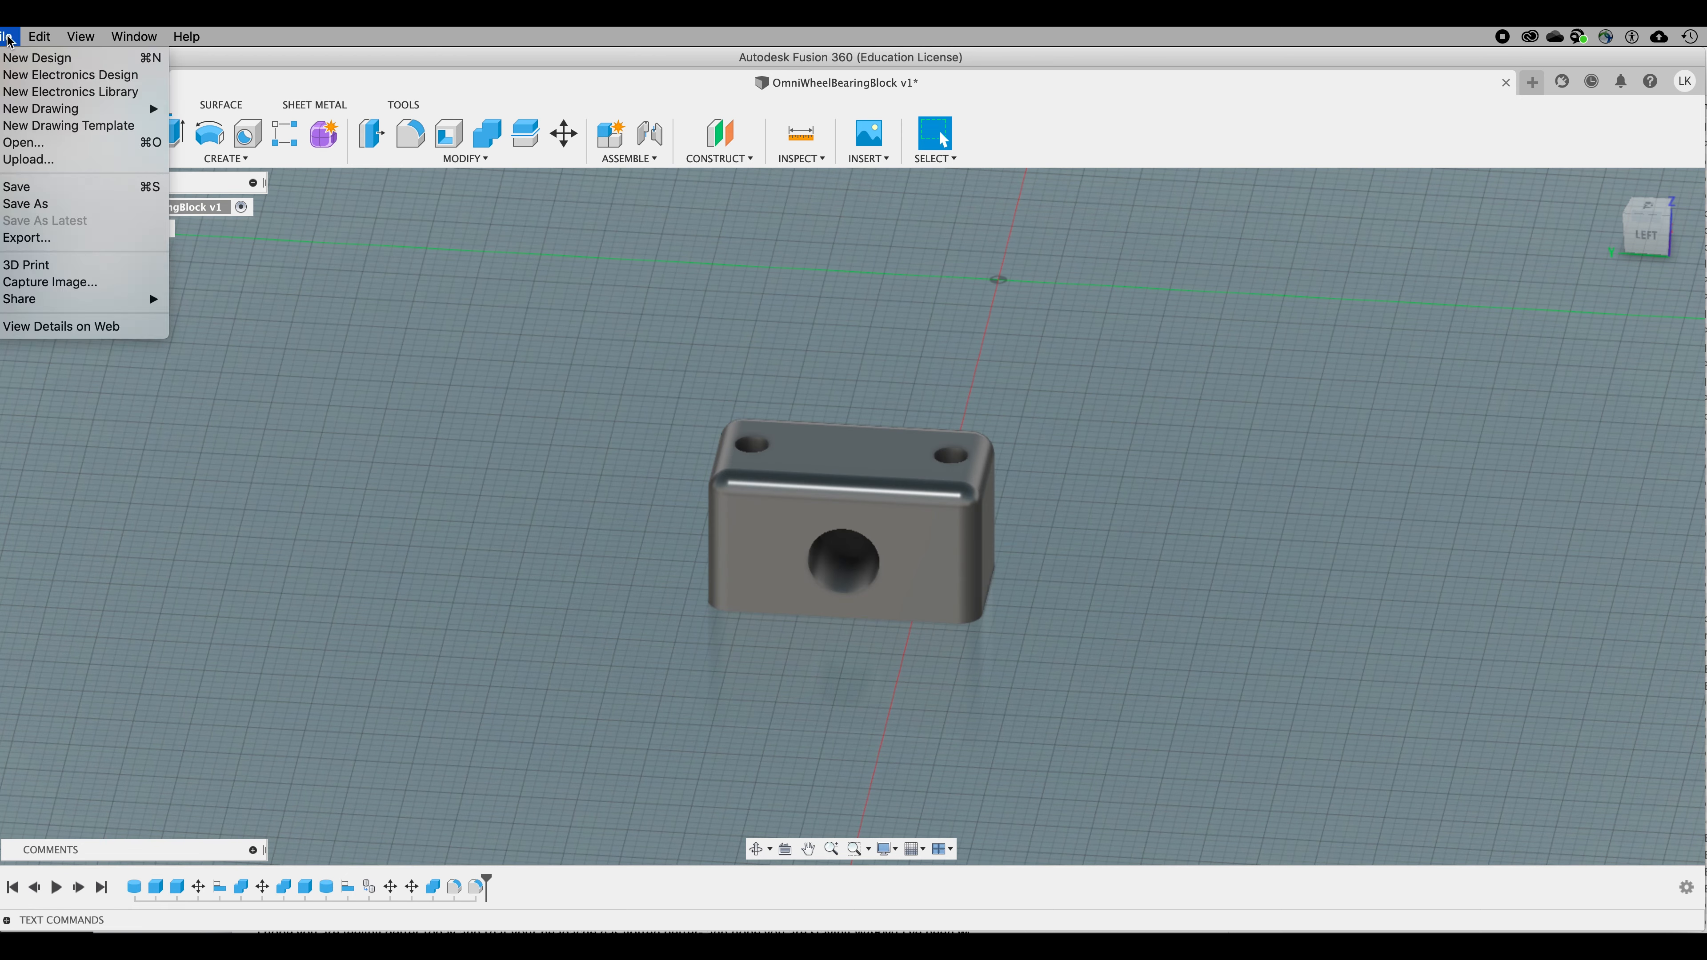
left_click(32, 240)
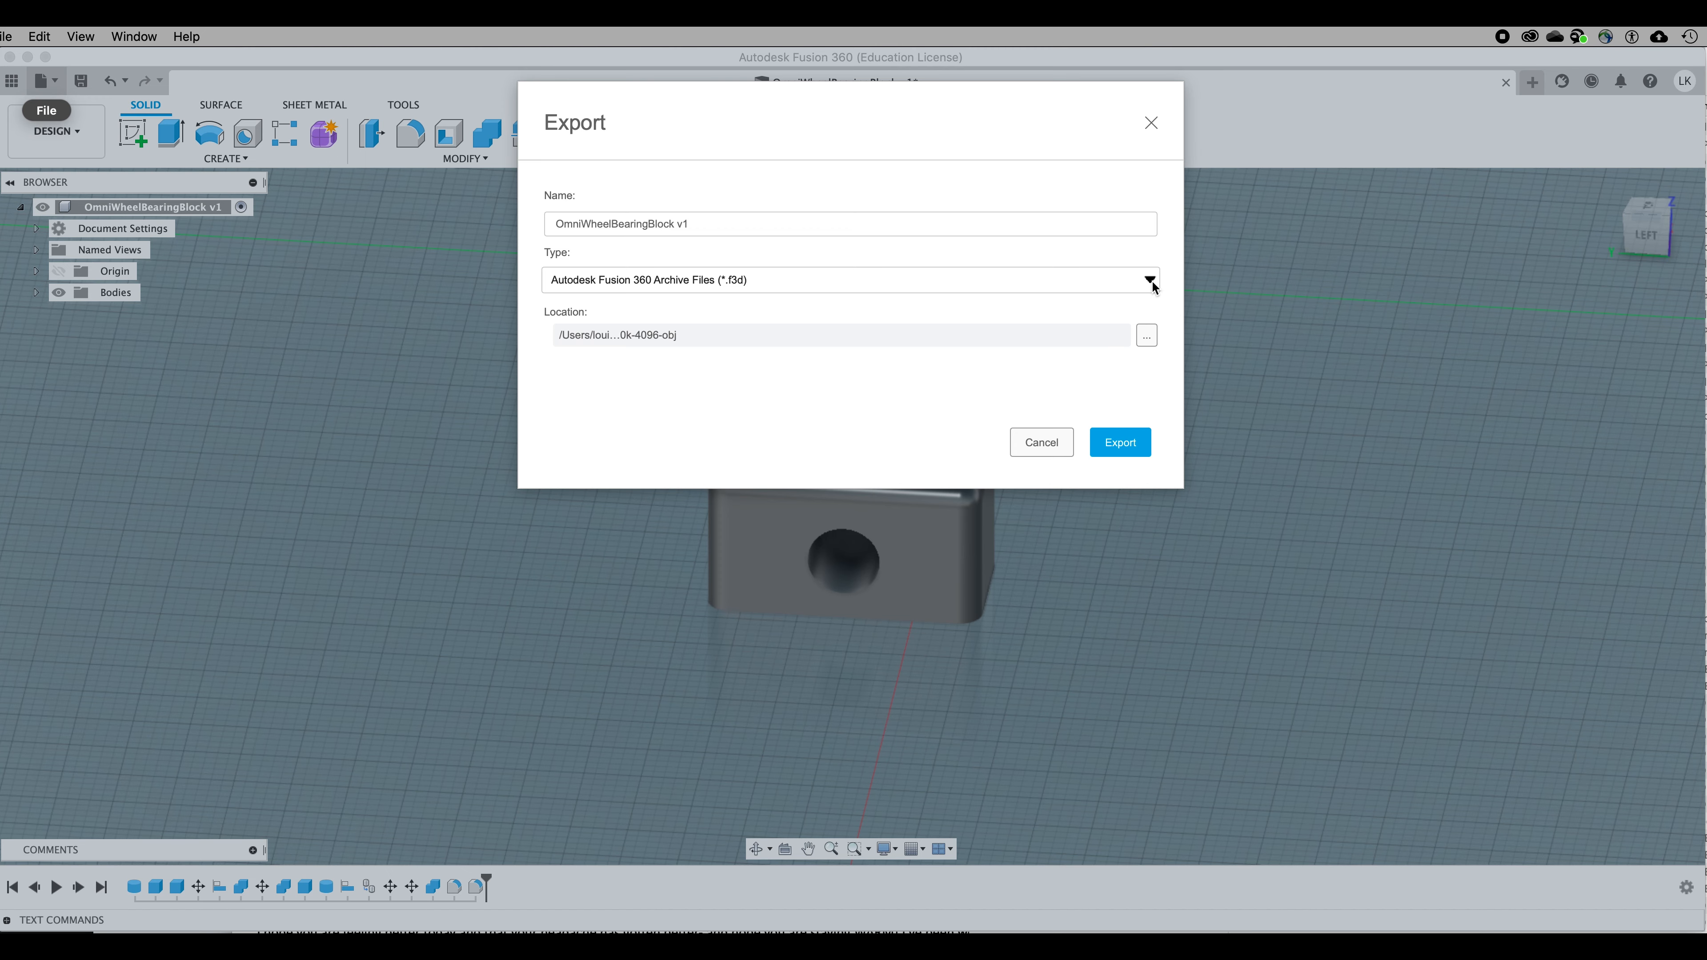
left_click(1147, 336)
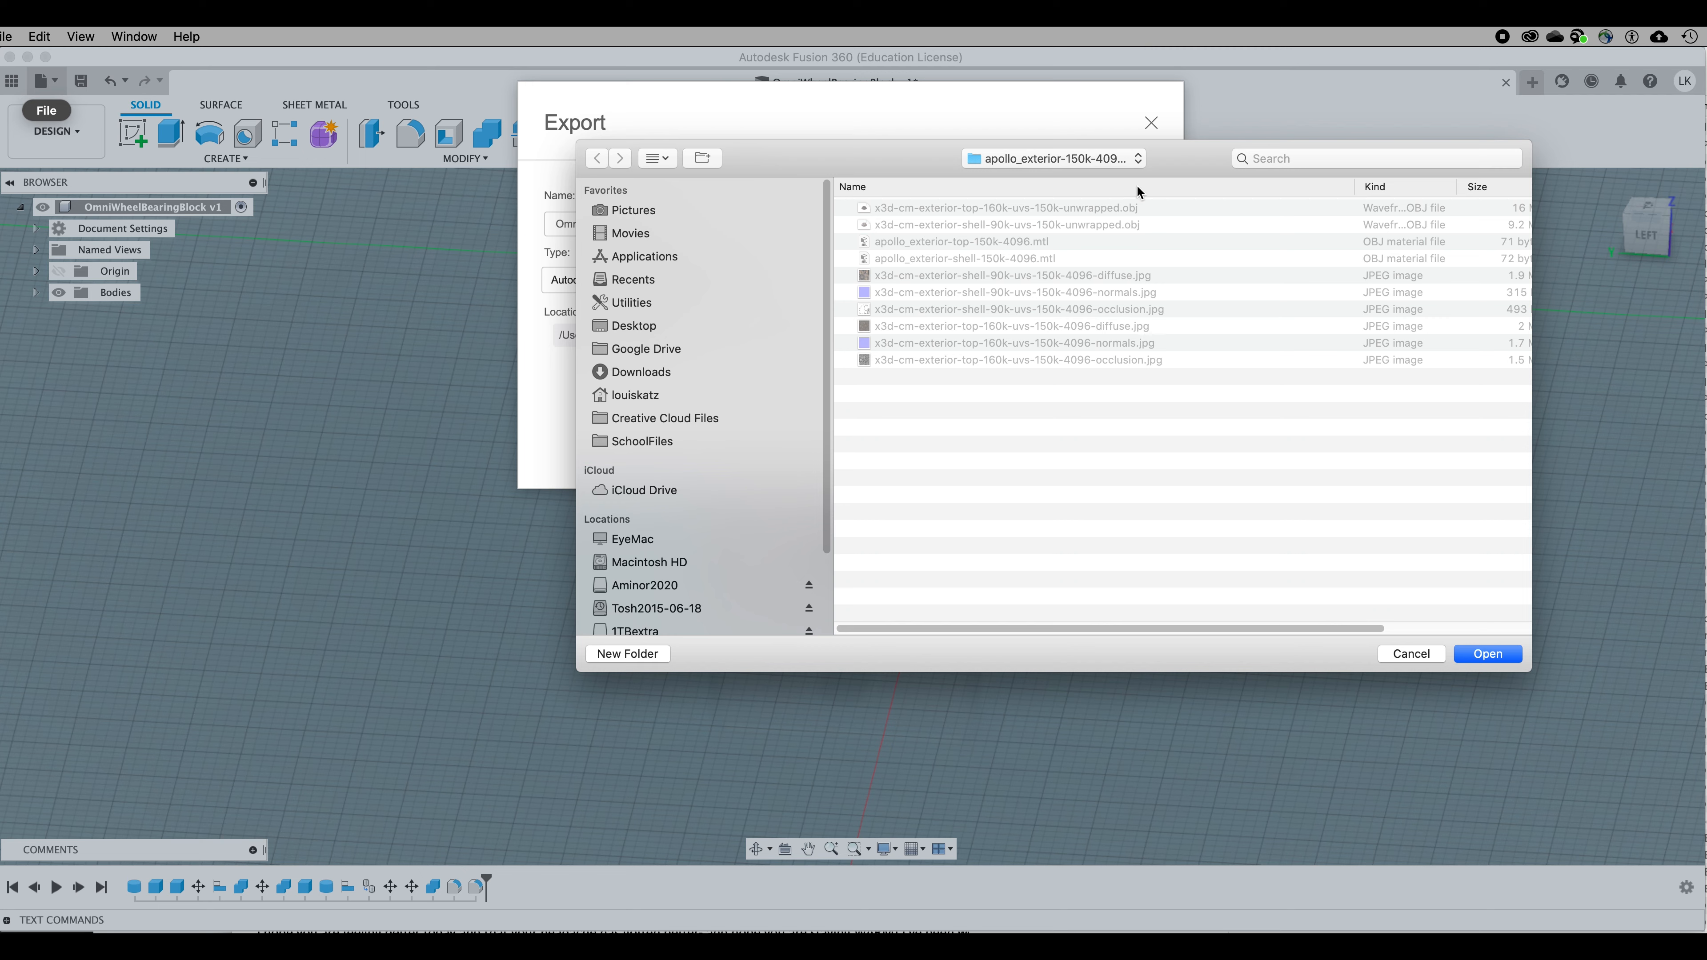
left_click(1135, 166)
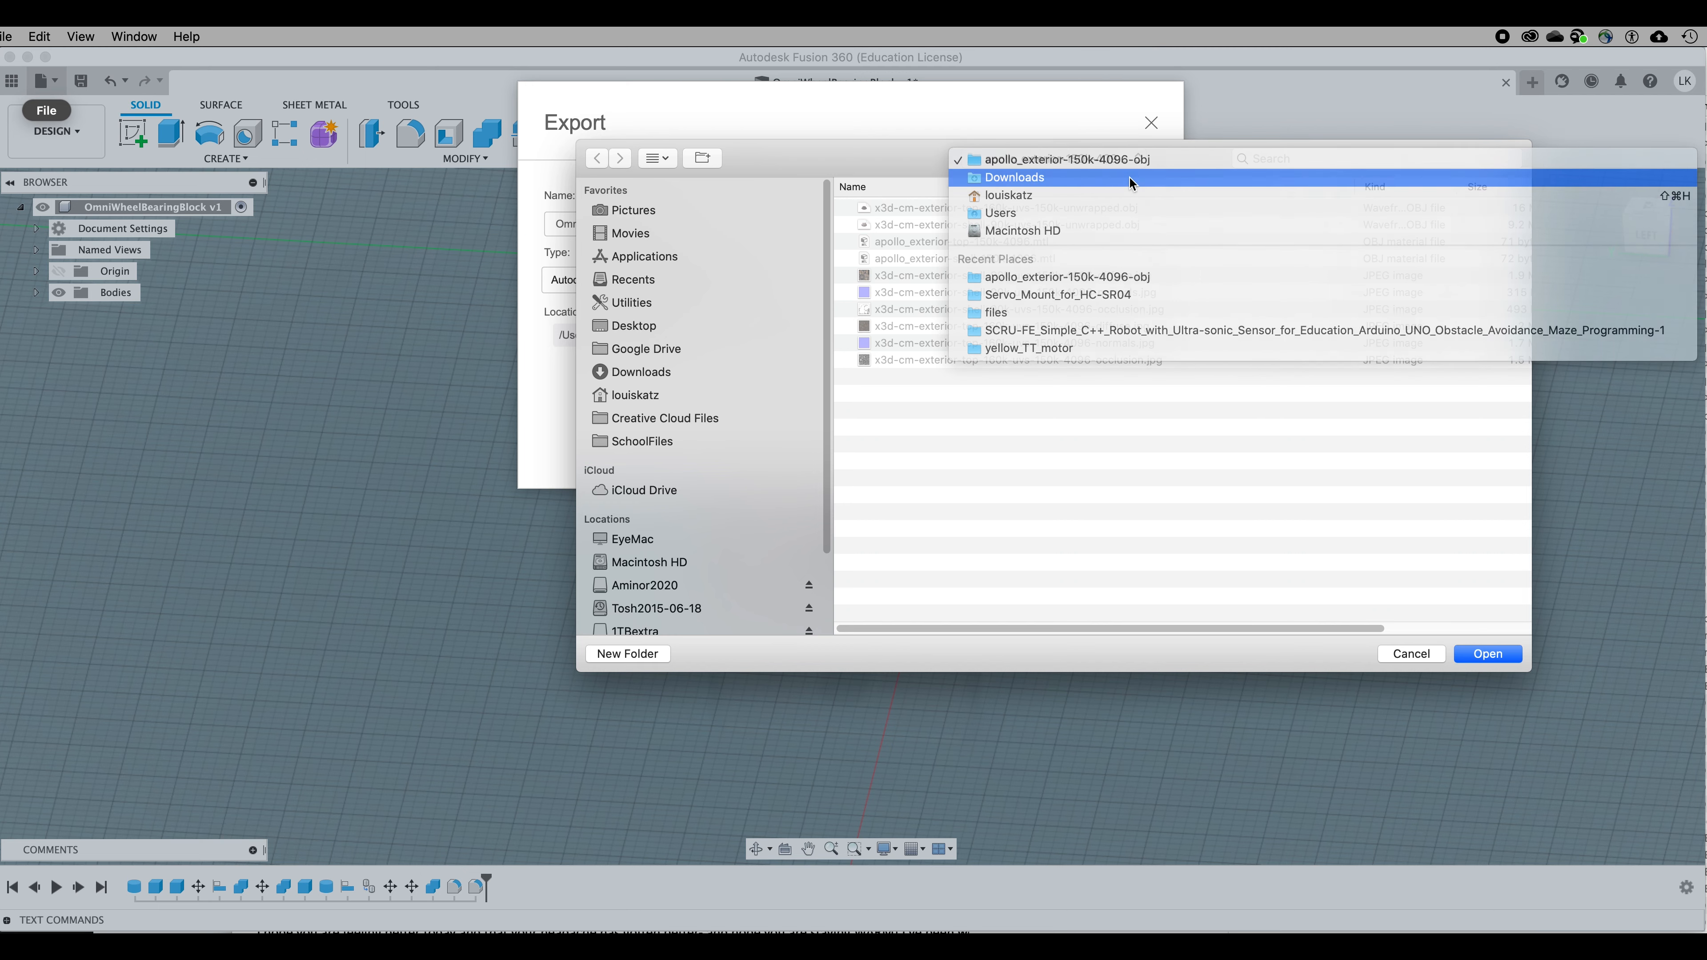
left_click(1129, 178)
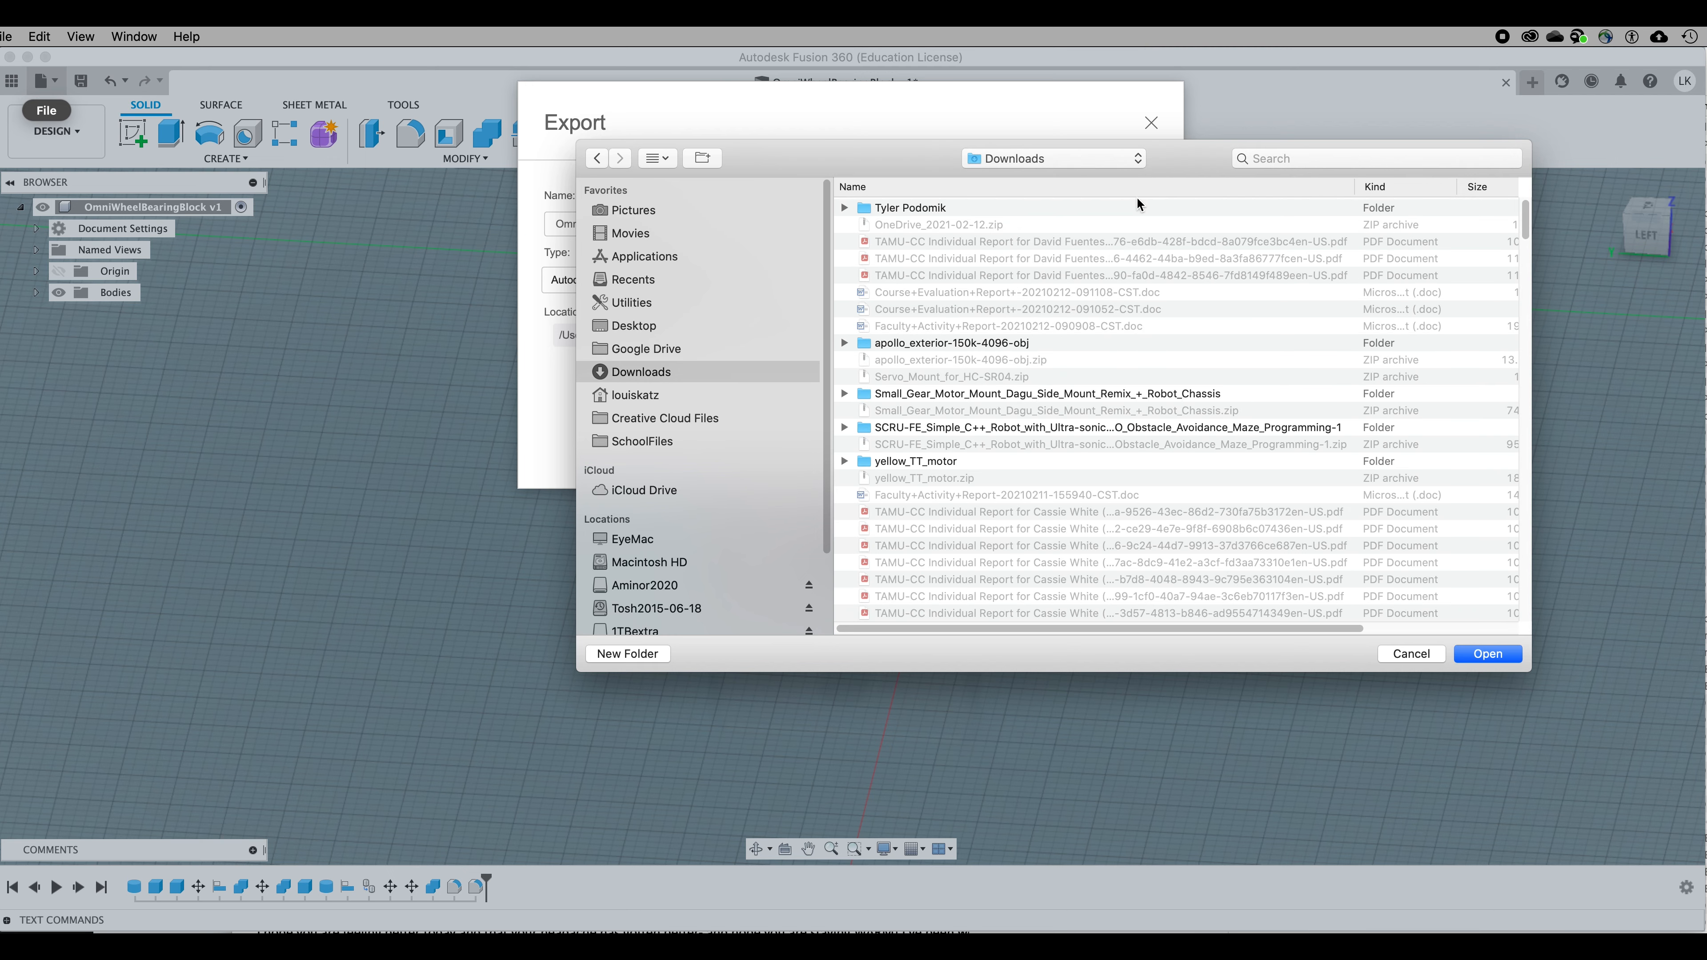
left_click(1495, 651)
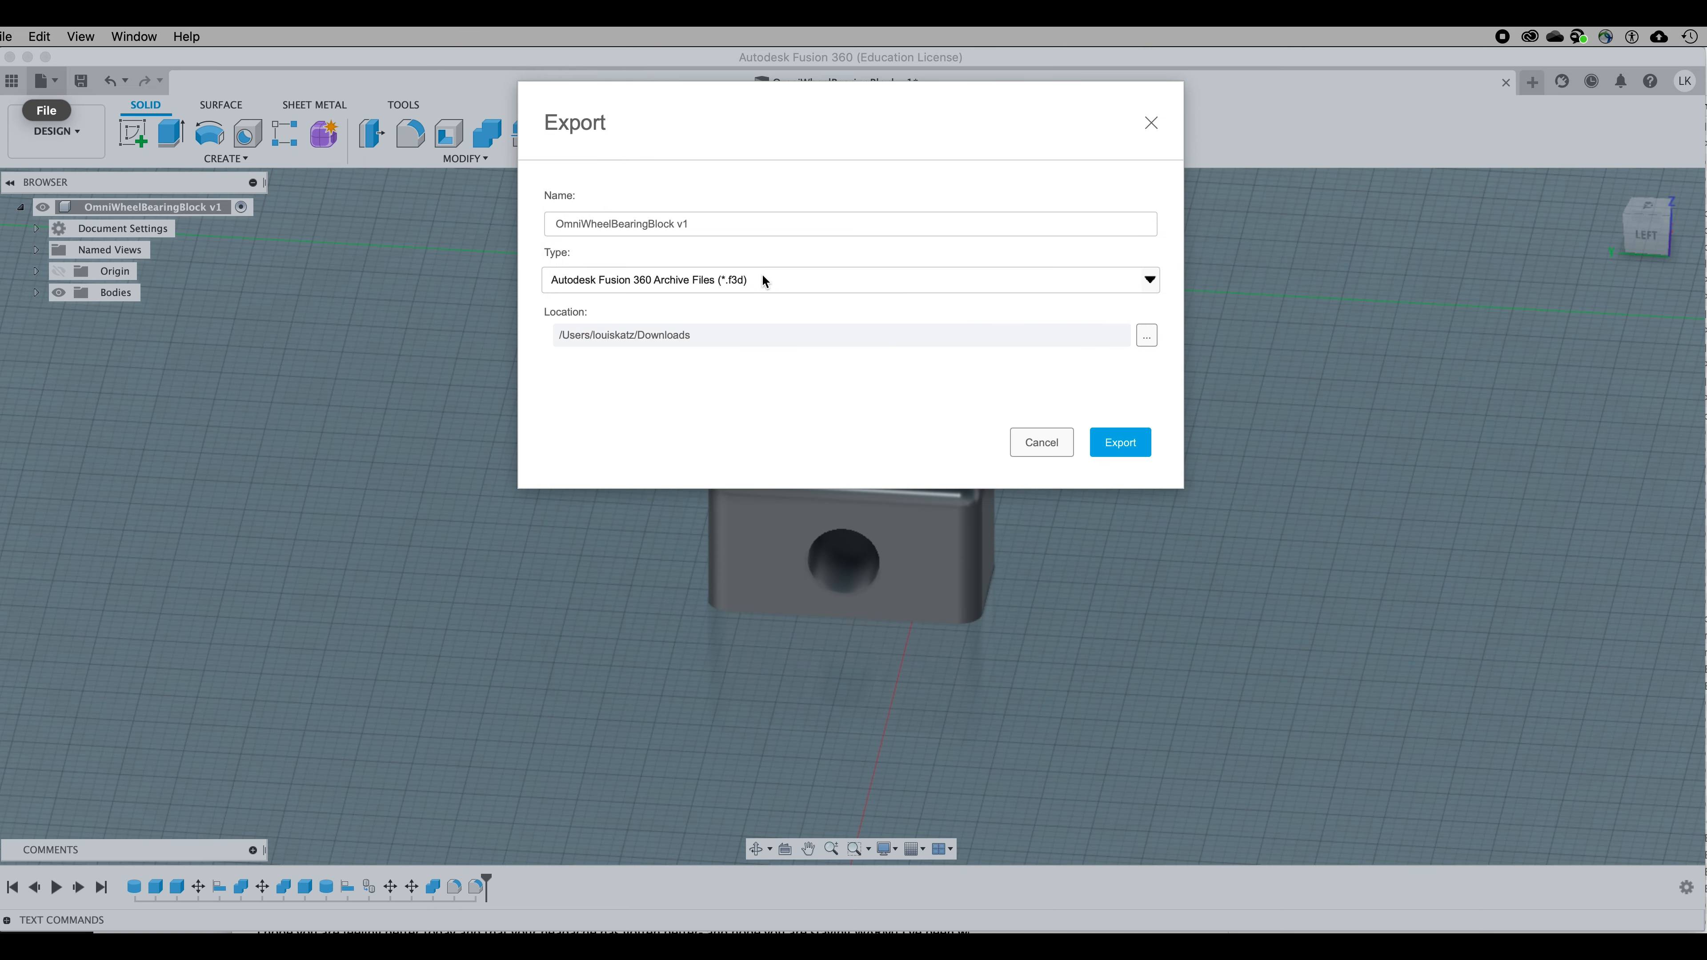
Step: Set the export type to STL Files (*.stl), run the export, and dismiss the job status
left_click_drag(1151, 279, 848, 438)
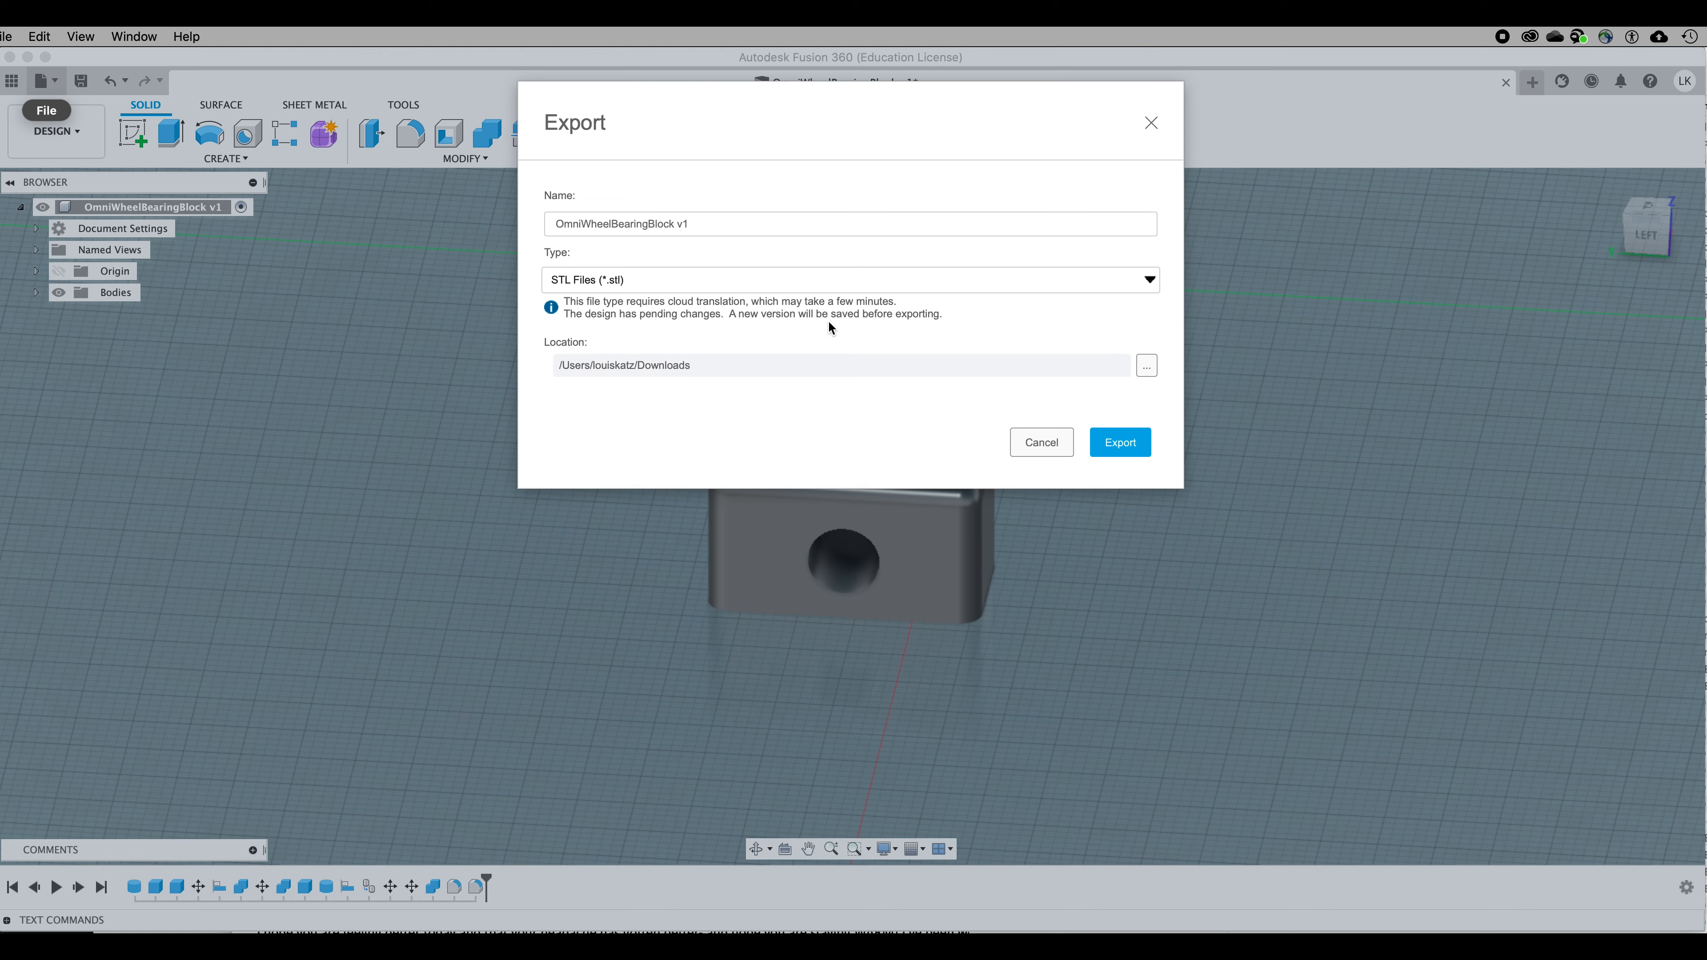
left_click(1132, 438)
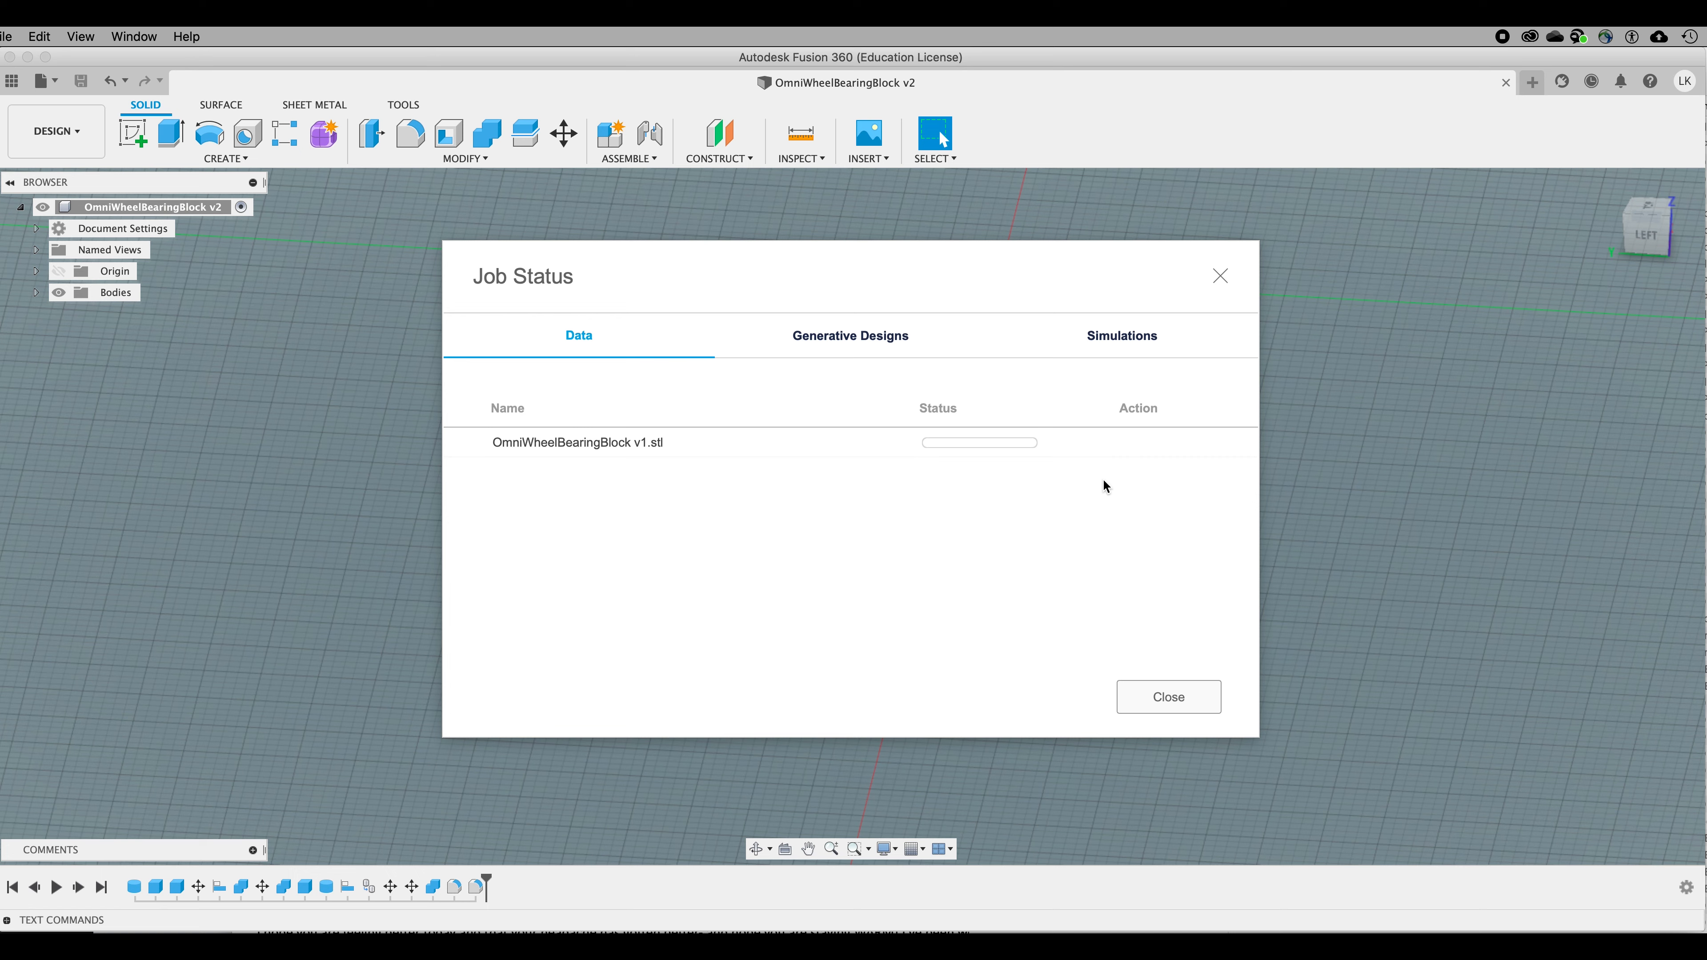
left_click(1168, 696)
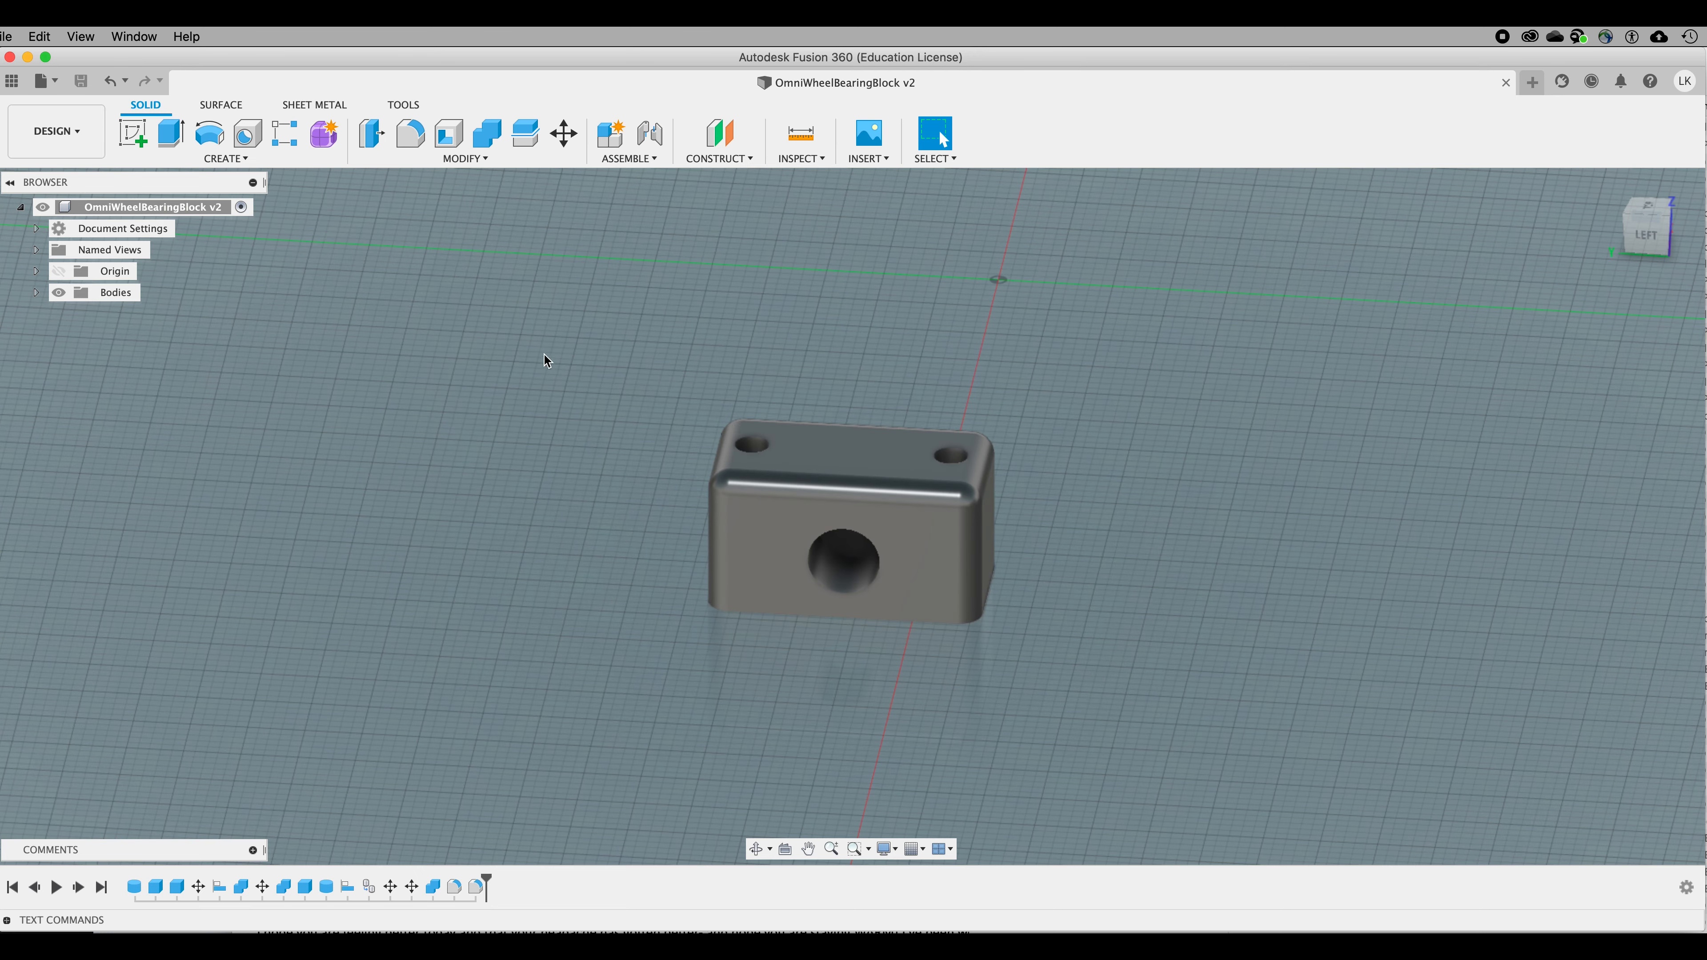